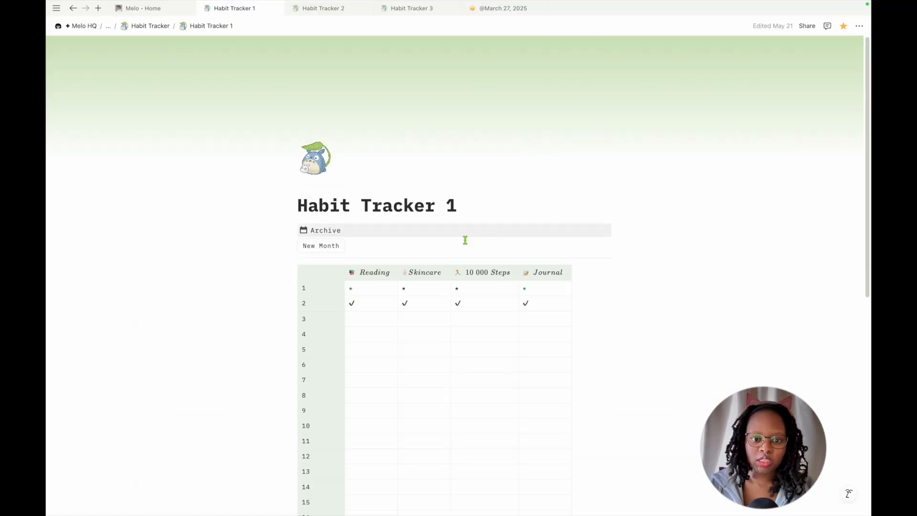
pyautogui.scroll(-5, 450, 297)
pyautogui.scroll(8, 448, 295)
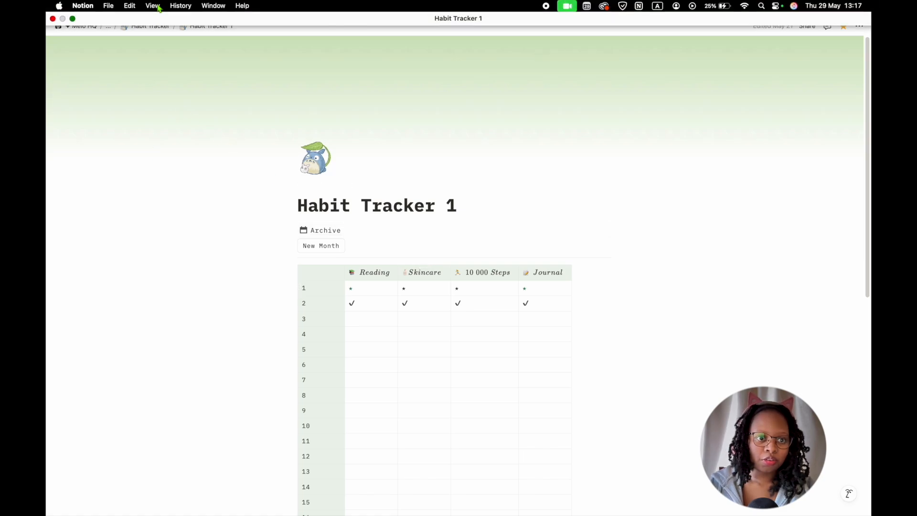
# From the workspace home, add an empty page to the Mel.funxional teamspace.
pyautogui.click(162, 16)
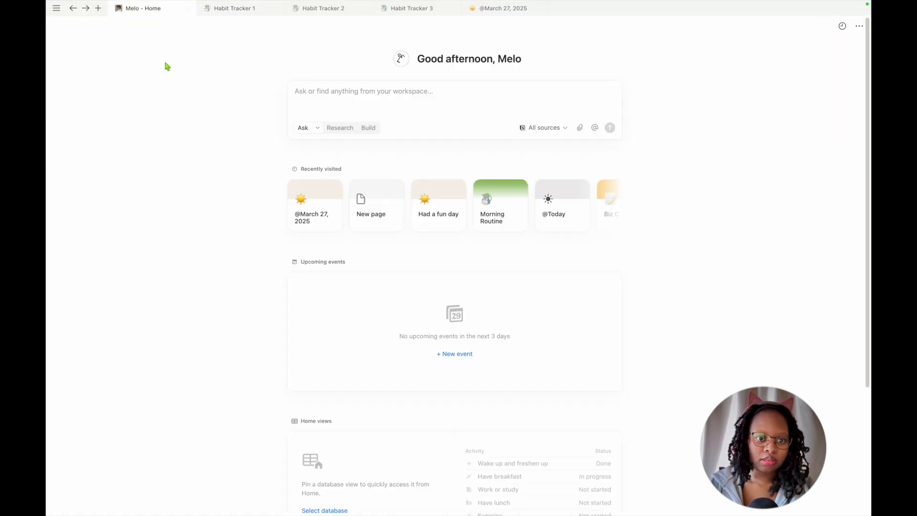
pyautogui.moveTo(48, 254)
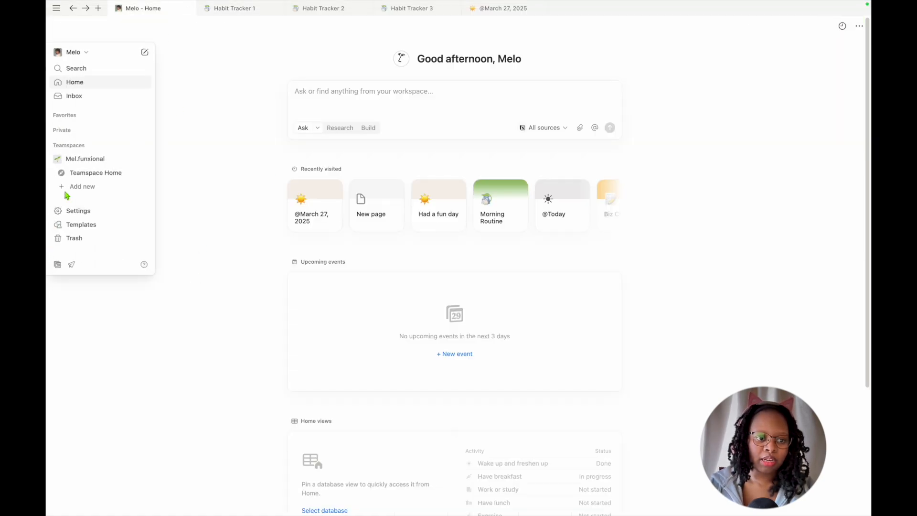
pyautogui.click(84, 187)
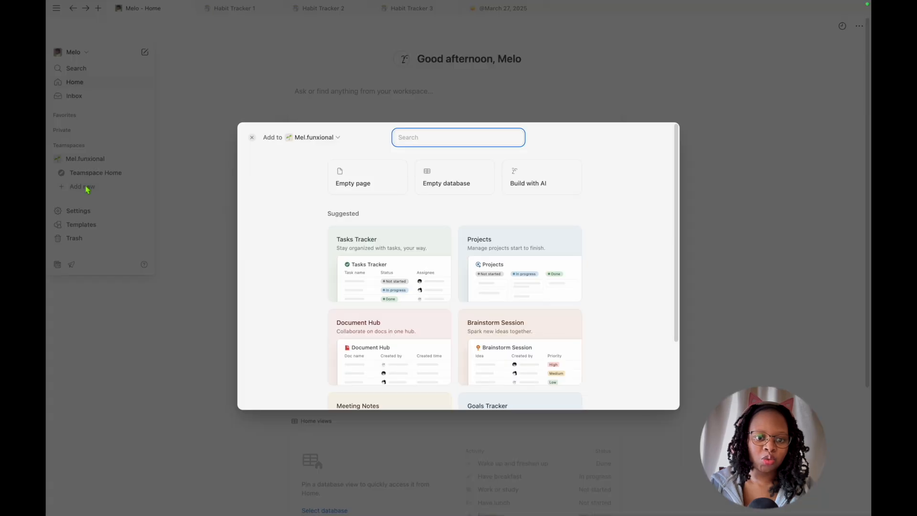
pyautogui.click(364, 181)
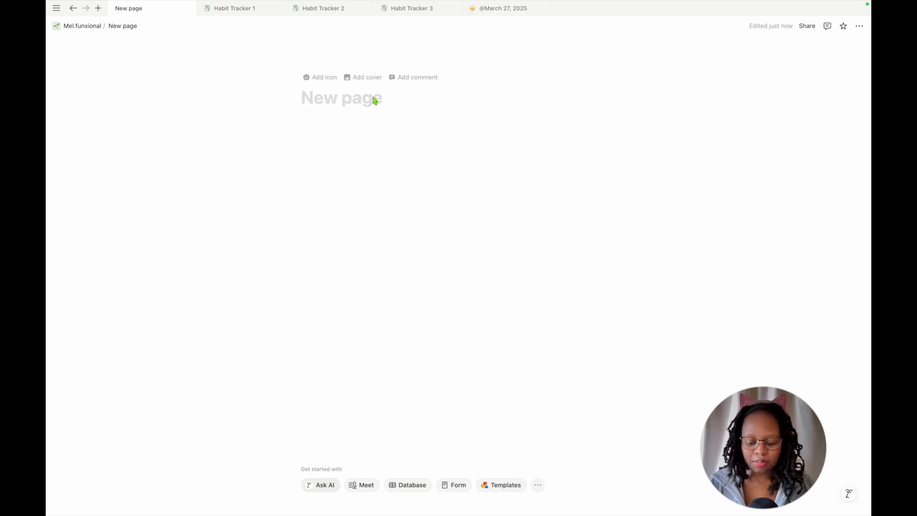
# Title the new empty page "Habit tracker".
pyautogui.write('Ha')
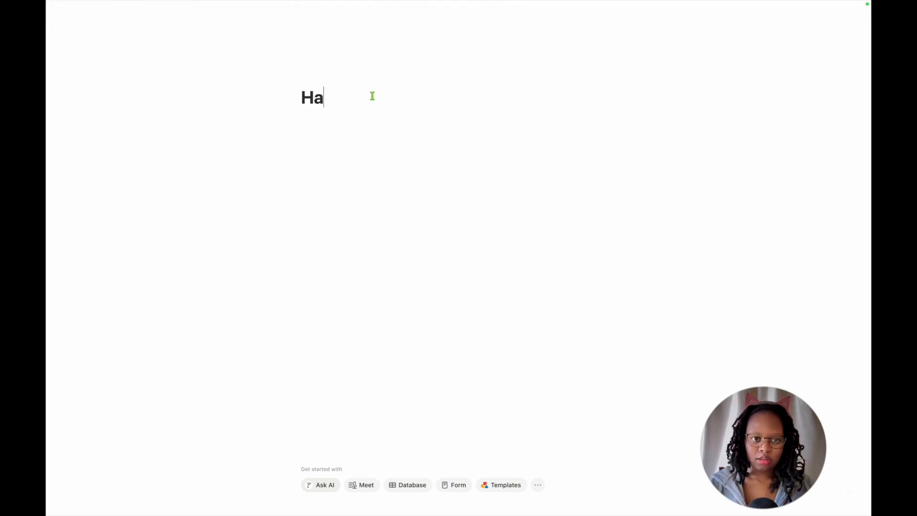
pyautogui.write('bit trta')
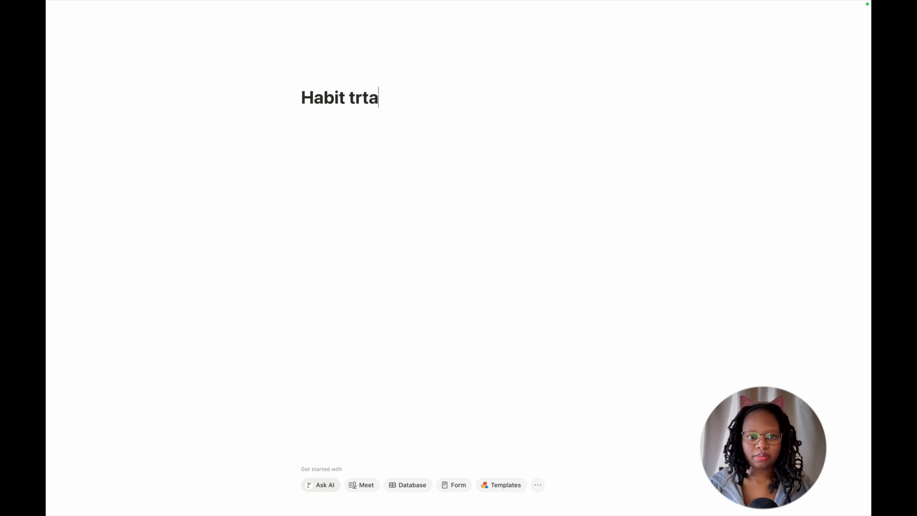
pyautogui.press('BackSpace')
pyautogui.press('BackSpace')
pyautogui.write('acker')
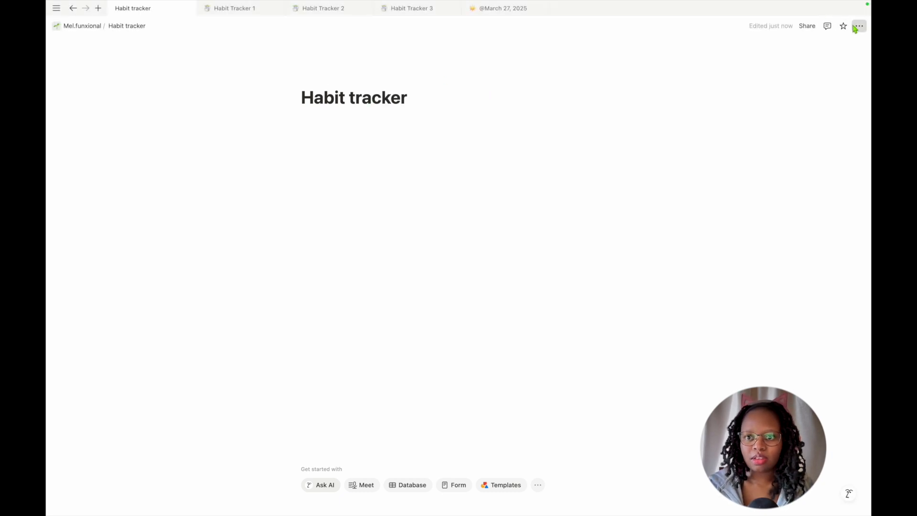
# Try the full-width layout on the Habit tracker page and return it to standard width.
pyautogui.click(859, 27)
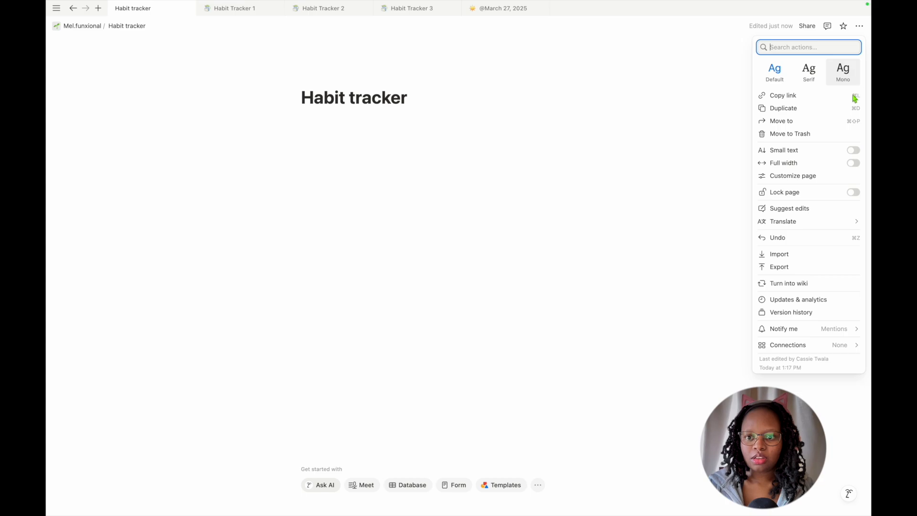
pyautogui.click(855, 164)
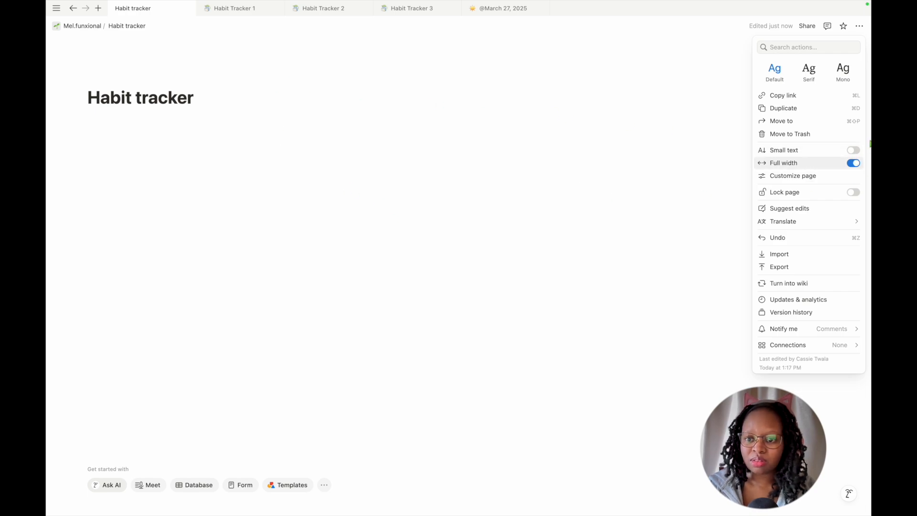
pyautogui.click(853, 165)
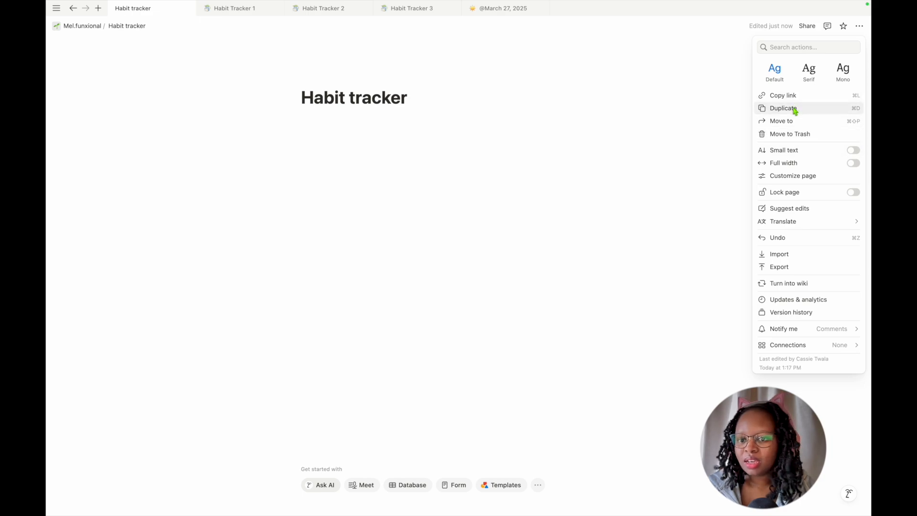
# Customize the Habit tracker page so that backlinks are set to Off.
pyautogui.click(815, 177)
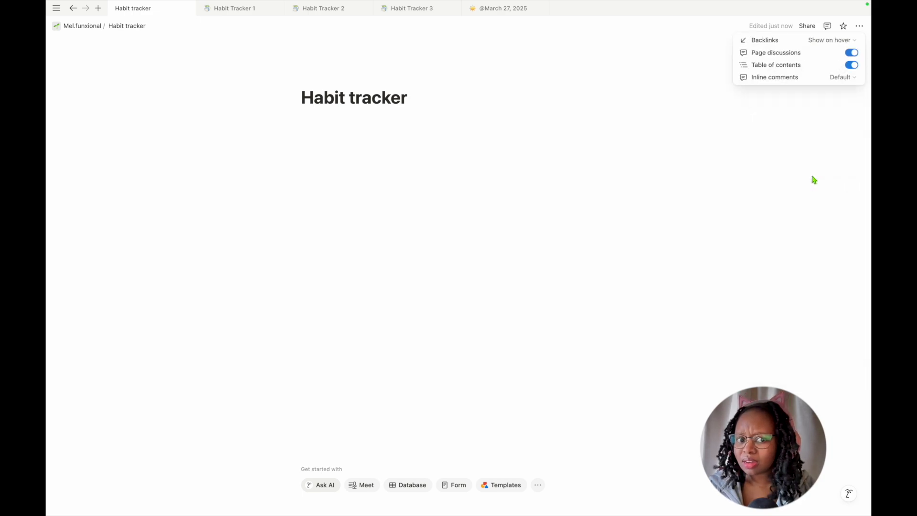
pyautogui.click(855, 41)
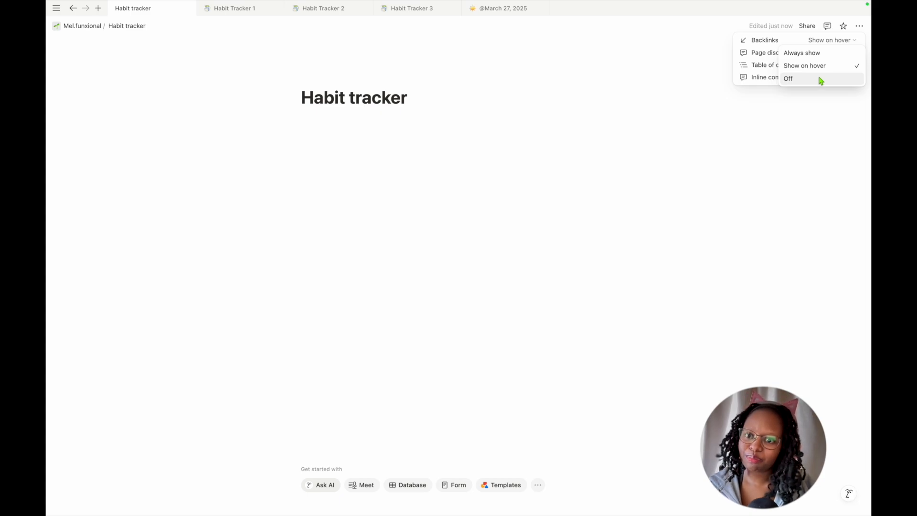
pyautogui.click(821, 80)
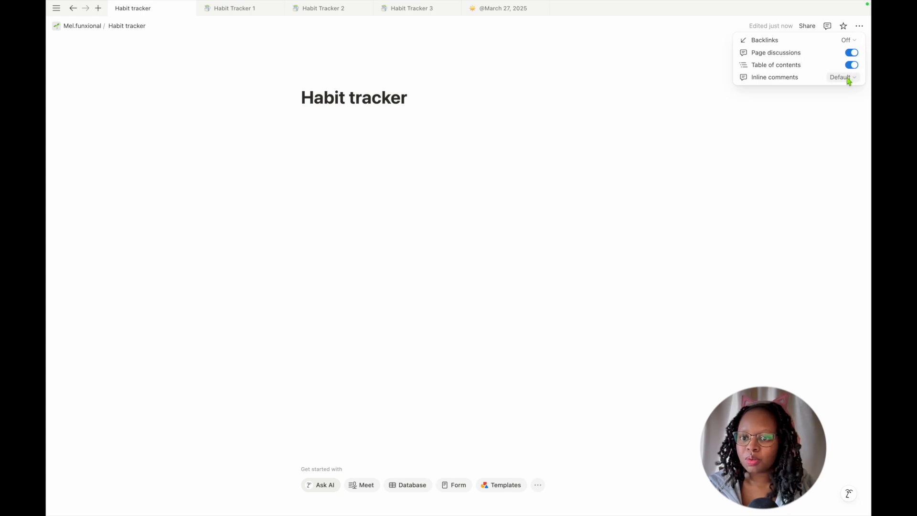
pyautogui.click(461, 57)
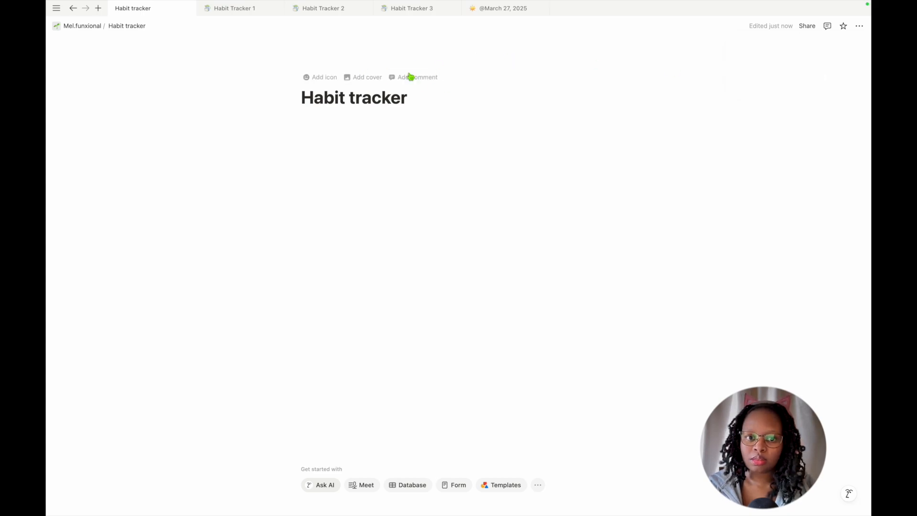
# In the page customization settings, set inline comments to Minimal and turn off page discussions.
pyautogui.click(861, 28)
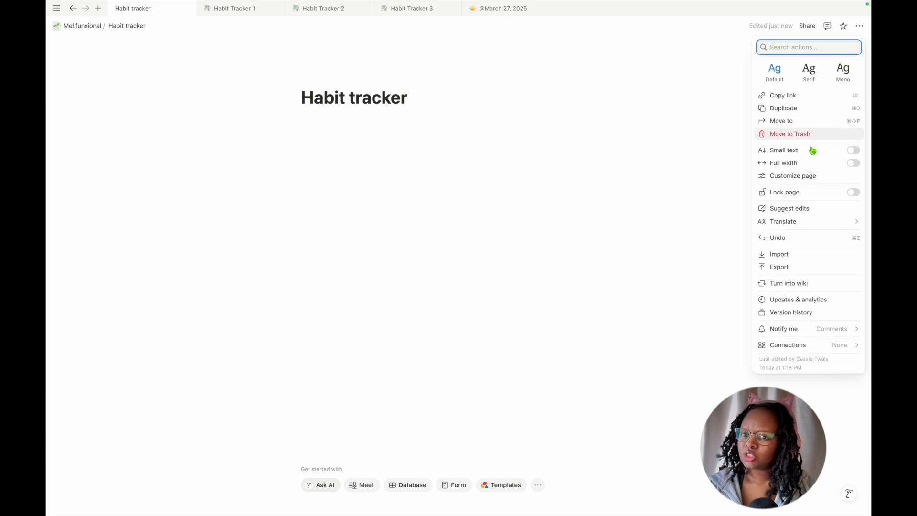
pyautogui.click(801, 176)
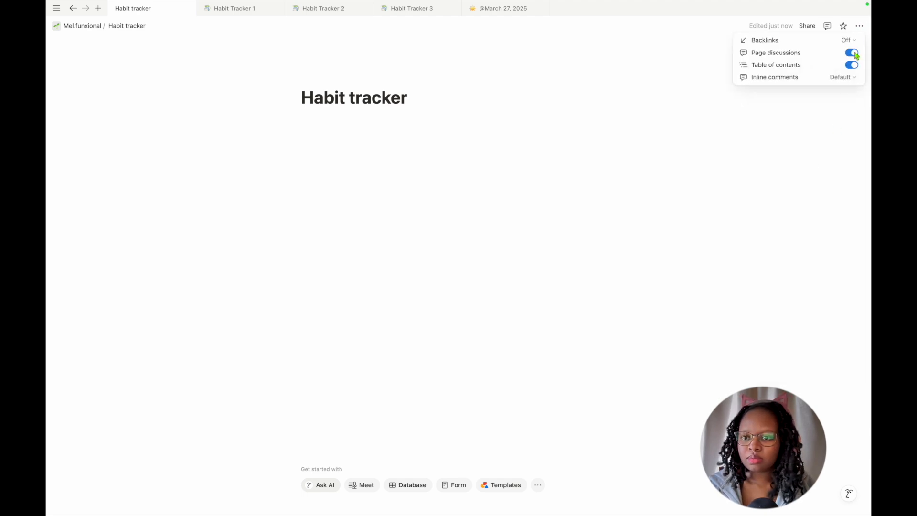
pyautogui.click(847, 78)
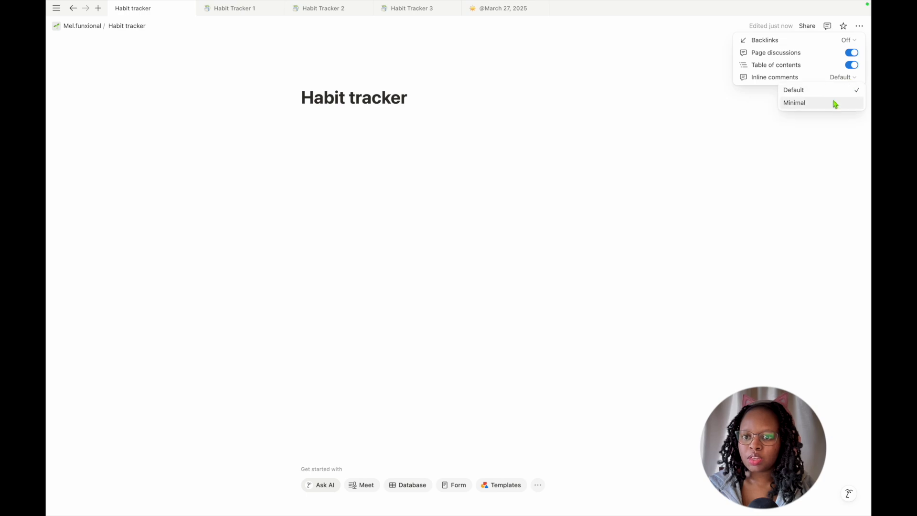
pyautogui.click(836, 101)
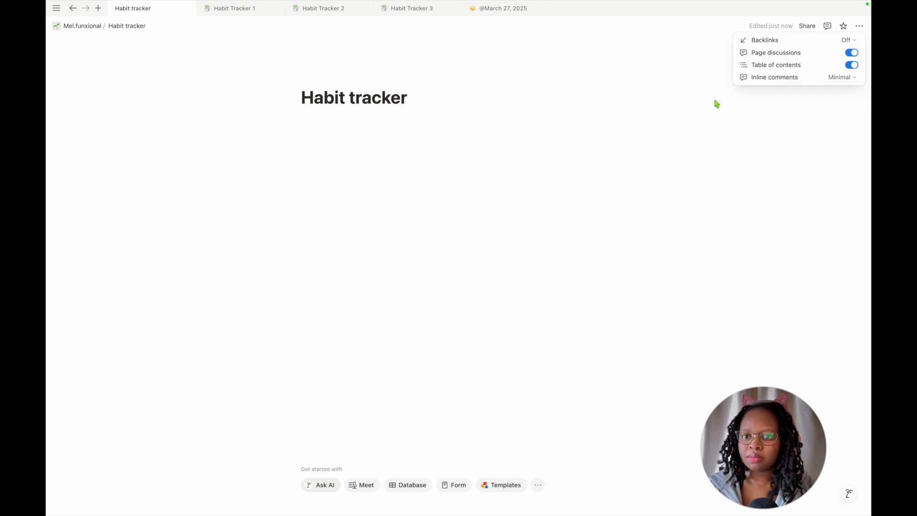
pyautogui.click(855, 54)
pyautogui.click(565, 82)
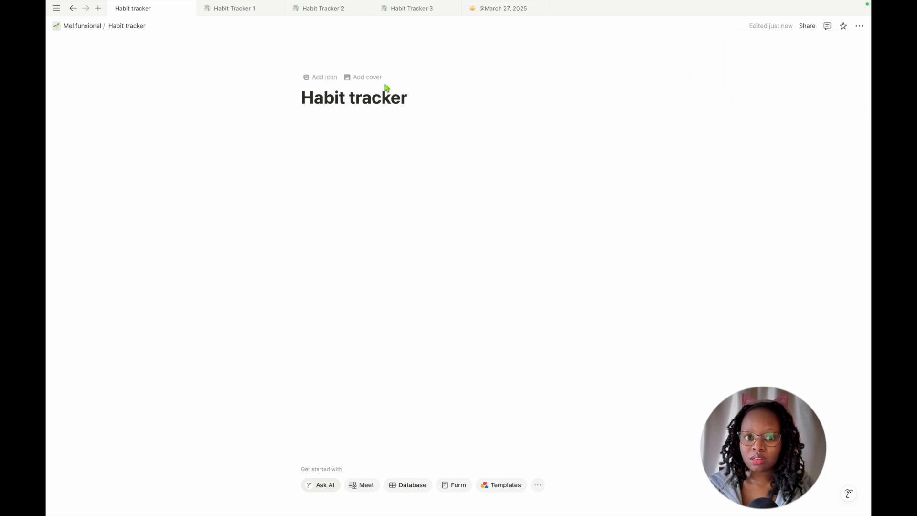
# Give the page an icon, choosing the blue Totoro with a leaf from the recent emoji.
pyautogui.moveTo(493, 92)
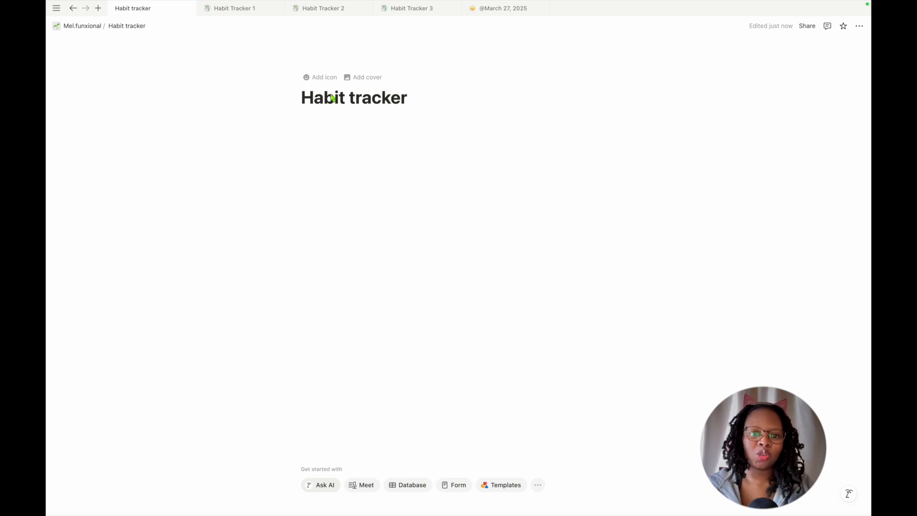
pyautogui.click(315, 78)
pyautogui.click(317, 85)
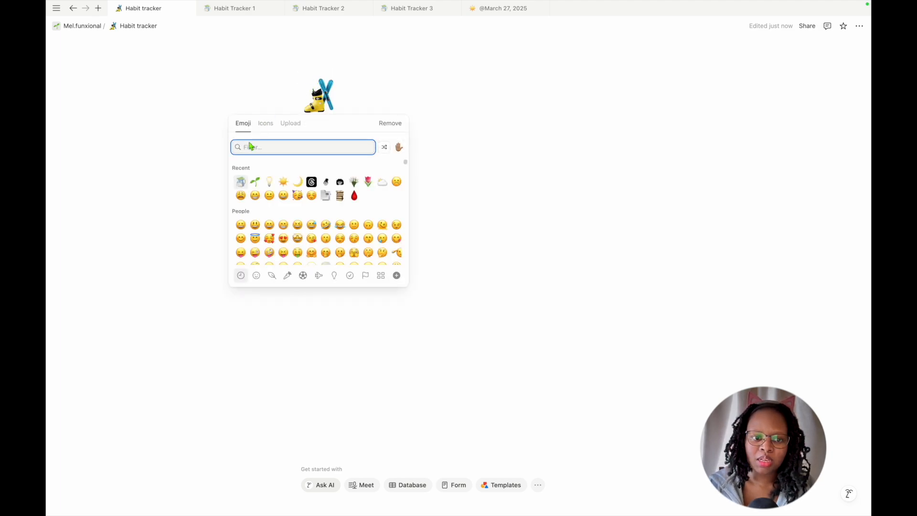
pyautogui.click(241, 181)
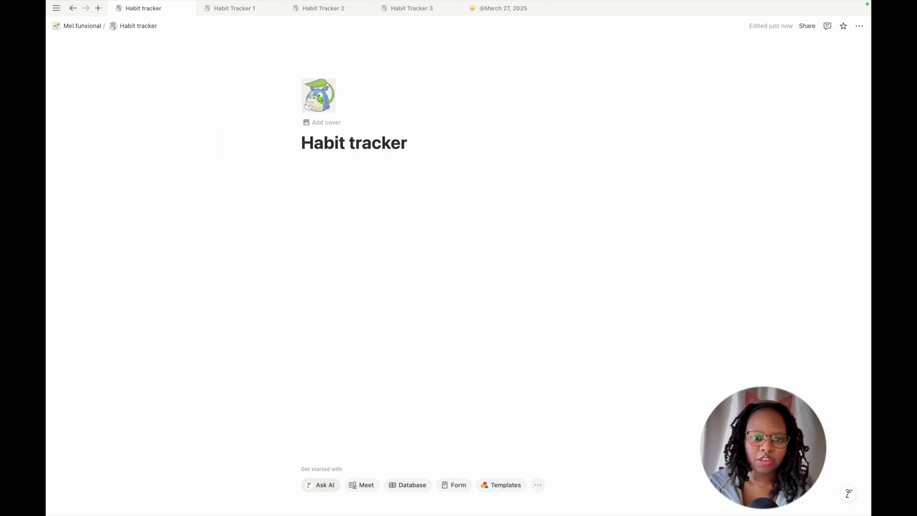
# Add a page cover and replace its image with the uploaded file green-ombre.png from Downloads.
pyautogui.click(334, 124)
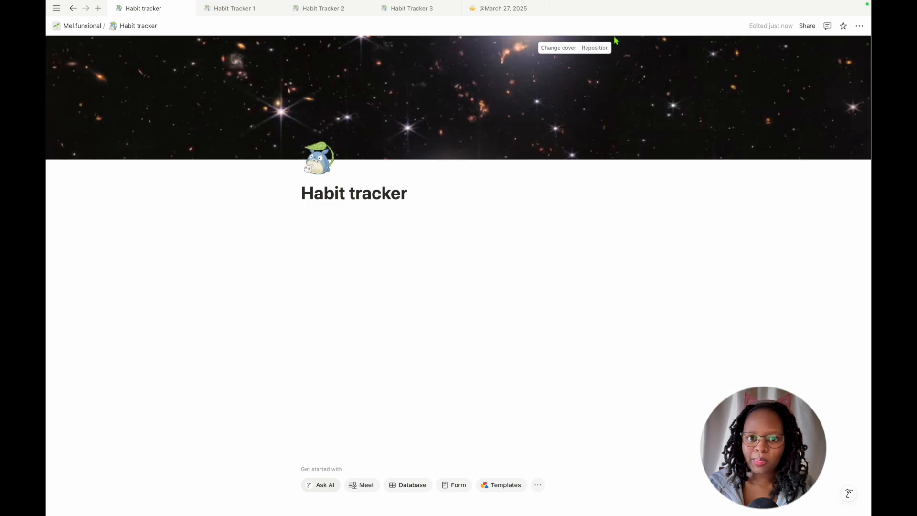
pyautogui.click(563, 50)
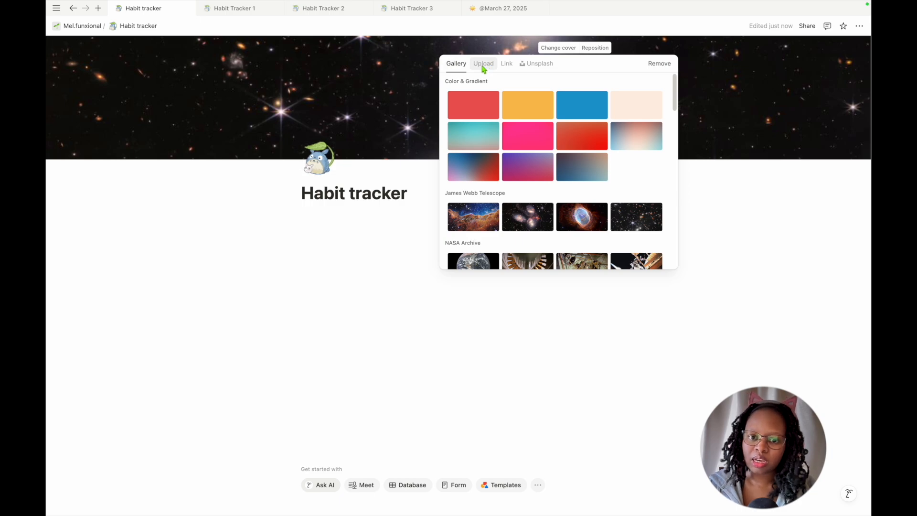
pyautogui.click(483, 68)
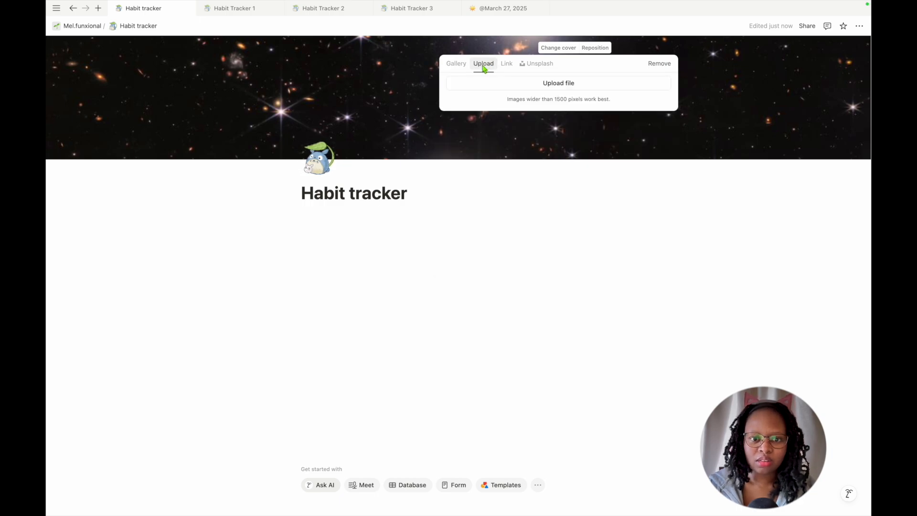
pyautogui.click(593, 86)
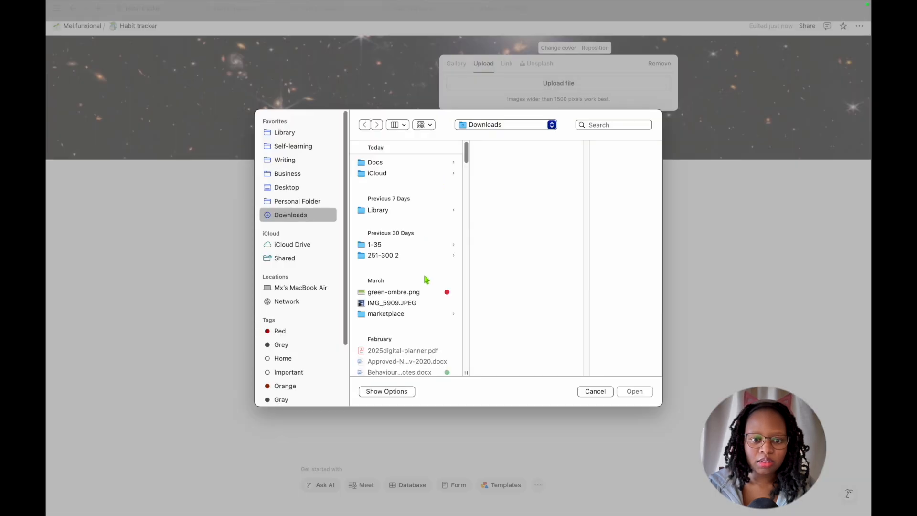
pyautogui.click(420, 293)
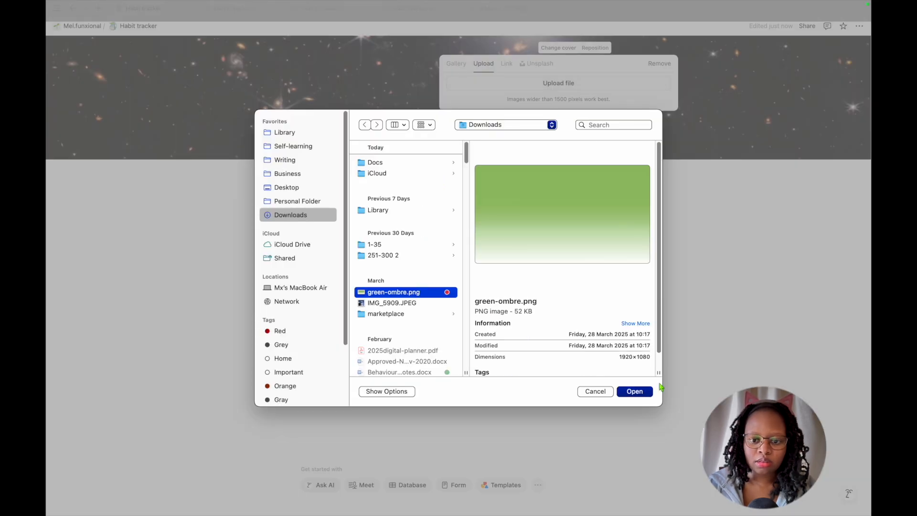
pyautogui.click(635, 392)
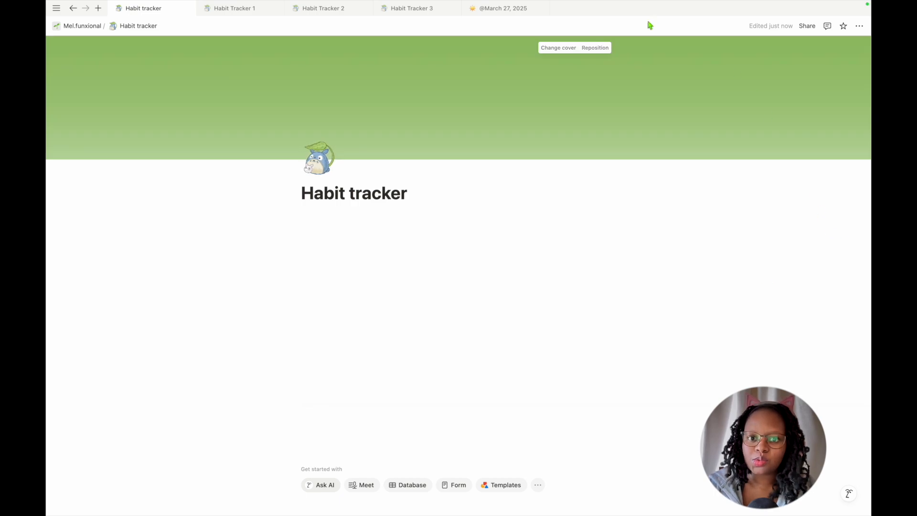
# Reposition the green cover image so its lower part fading to white shows above the title, and save the position.
pyautogui.click(595, 48)
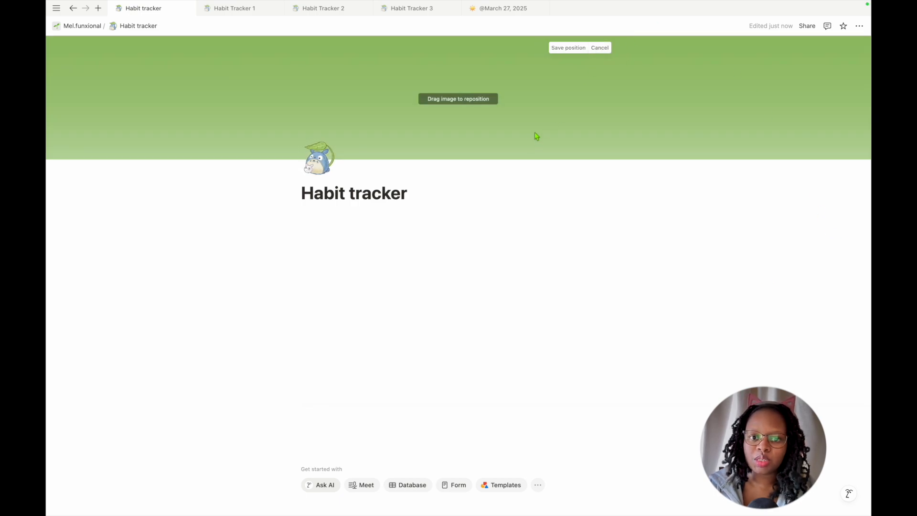
pyautogui.moveTo(543, 129); pyautogui.dragTo(578, 67)
pyautogui.moveTo(651, 129); pyautogui.dragTo(671, 44)
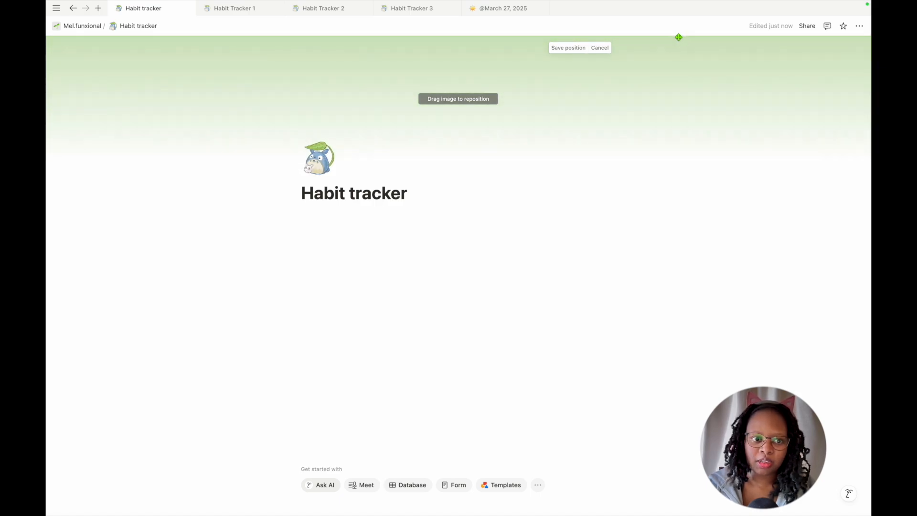
pyautogui.click(580, 49)
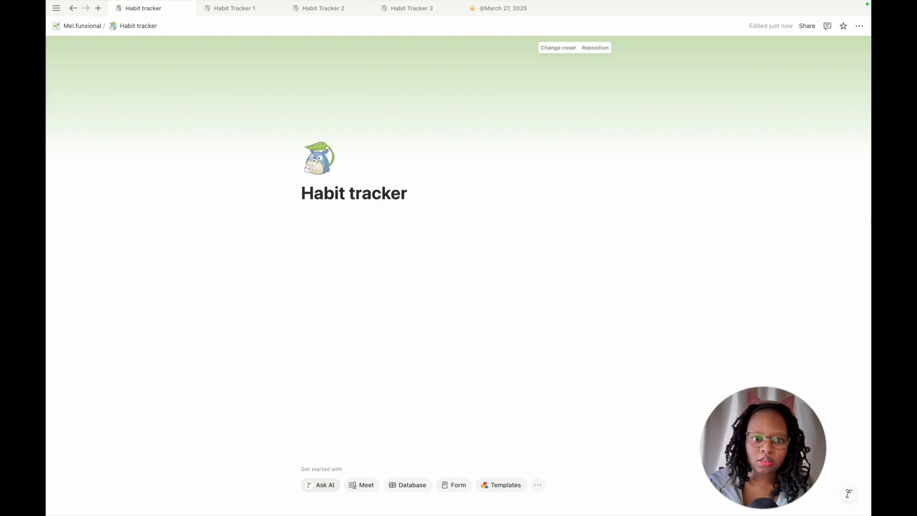
pyautogui.click(596, 48)
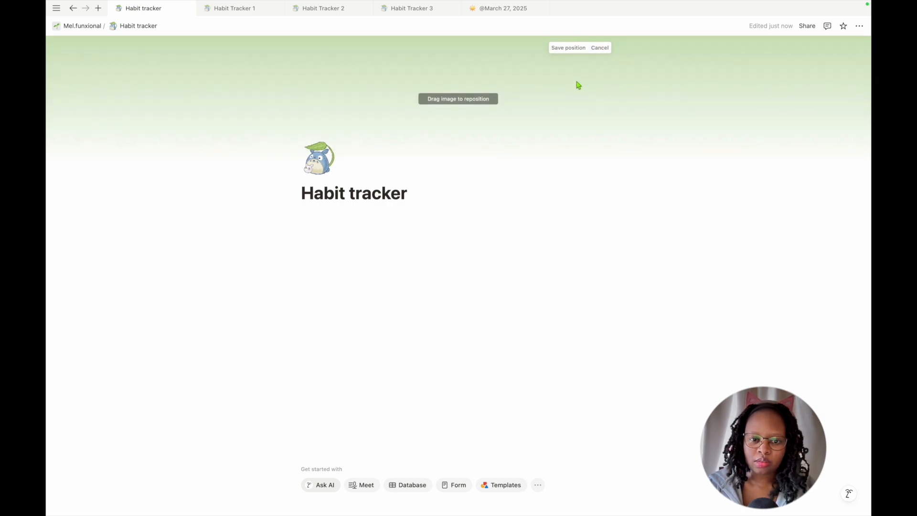
pyautogui.click(582, 51)
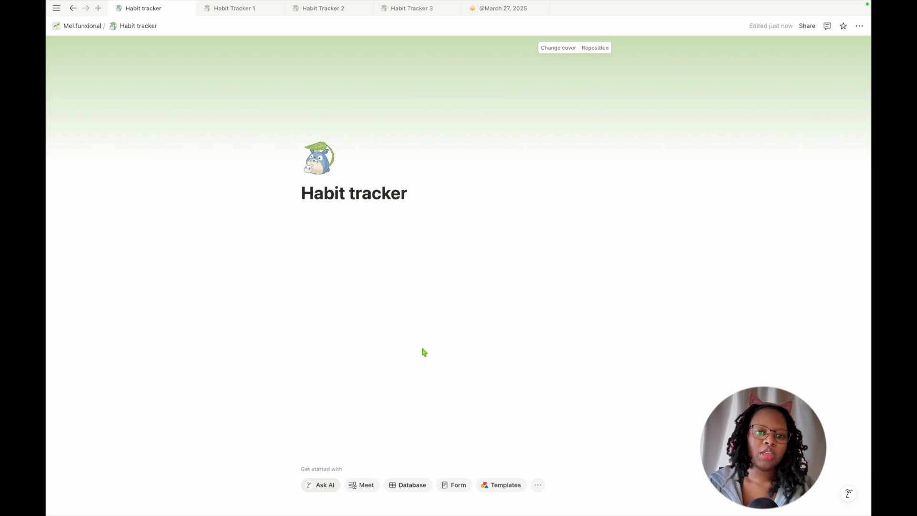
# Duplicate the Habit tracker page, open the copy and change its title to "Habit tracker (2)".
pyautogui.click(339, 245)
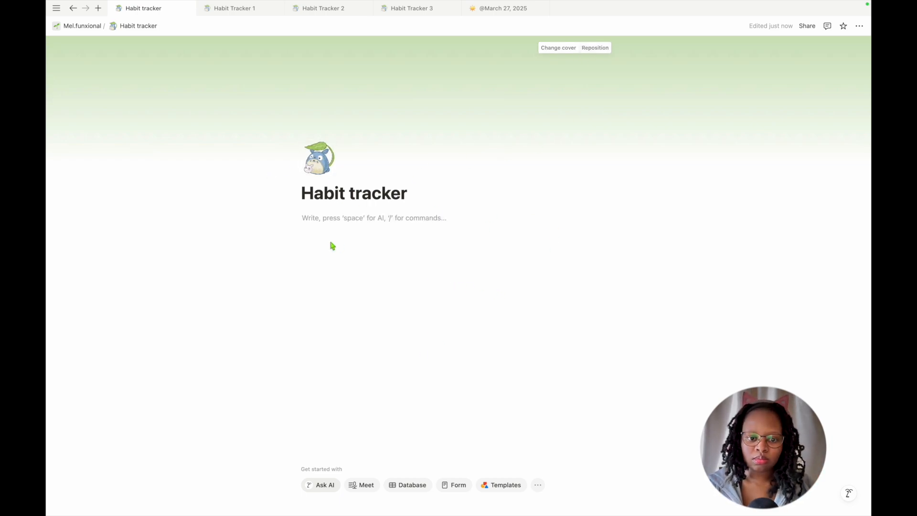
pyautogui.moveTo(47, 223)
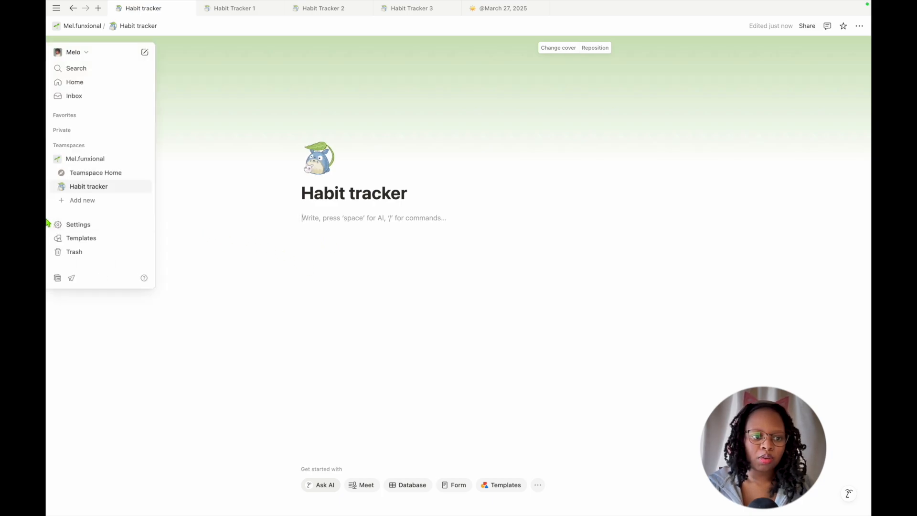
pyautogui.rightClick(130, 187)
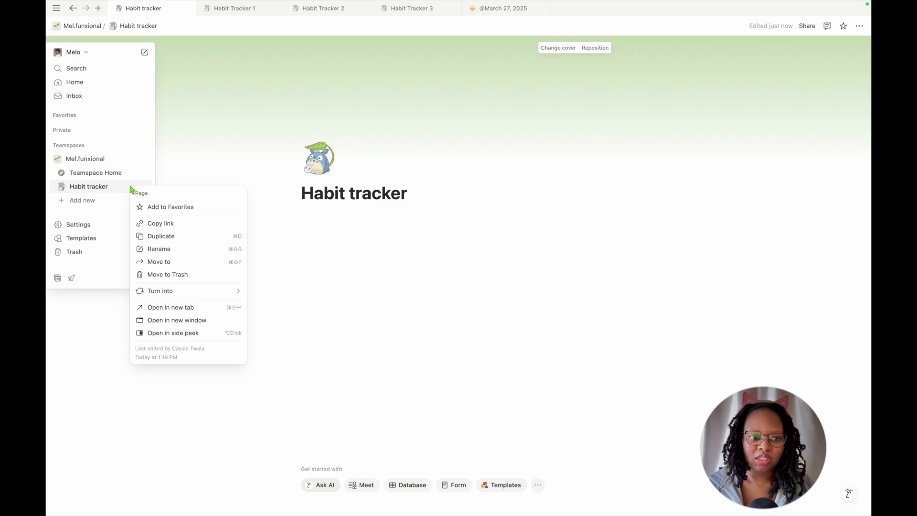
pyautogui.click(161, 237)
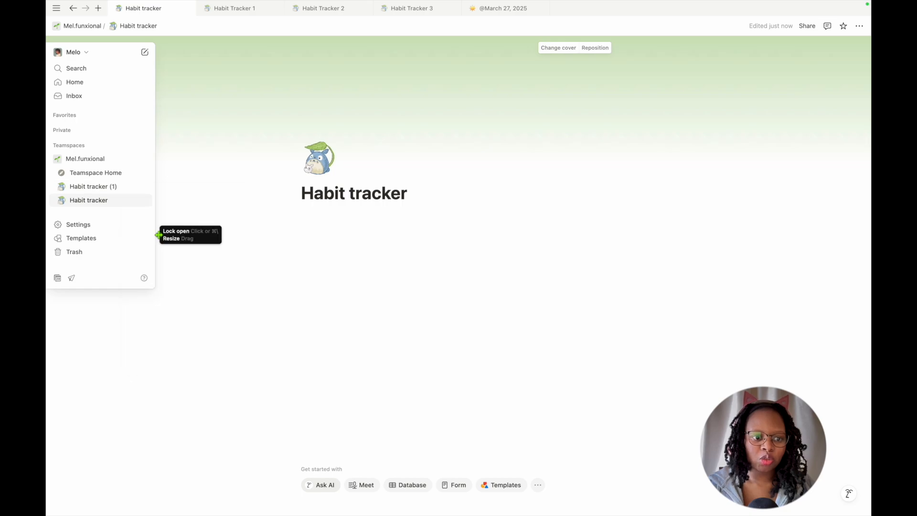
pyautogui.click(93, 187)
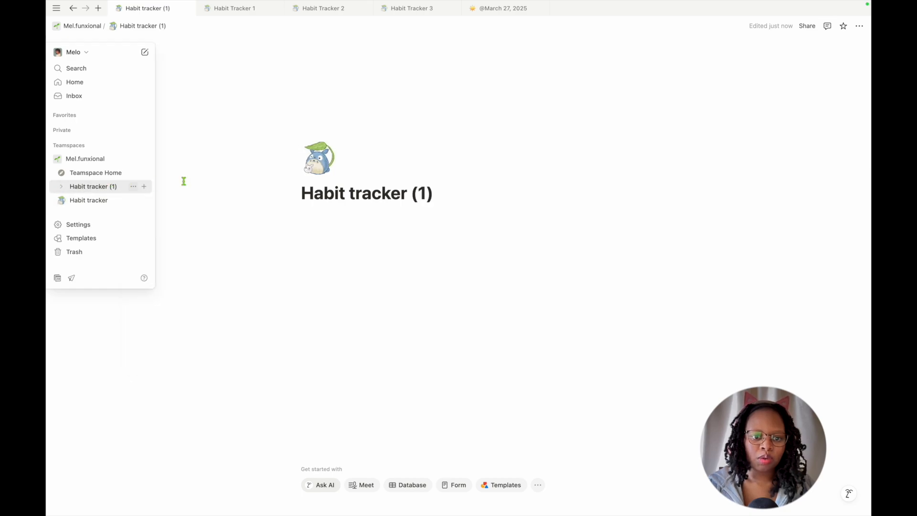
pyautogui.click(418, 196)
pyautogui.doubleClick(422, 198)
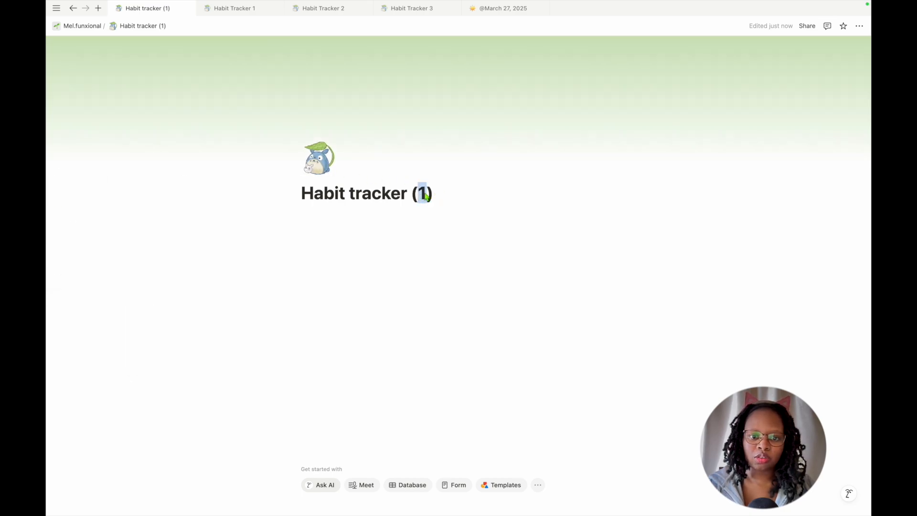
pyautogui.write('2')
# Duplicate the Habit tracker (2) page and open the new copy.
pyautogui.moveTo(48, 191)
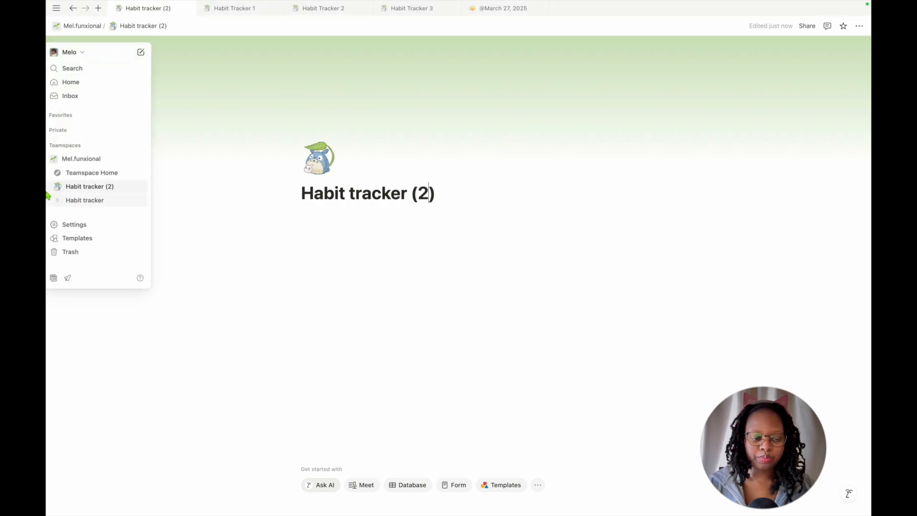
pyautogui.rightClick(133, 189)
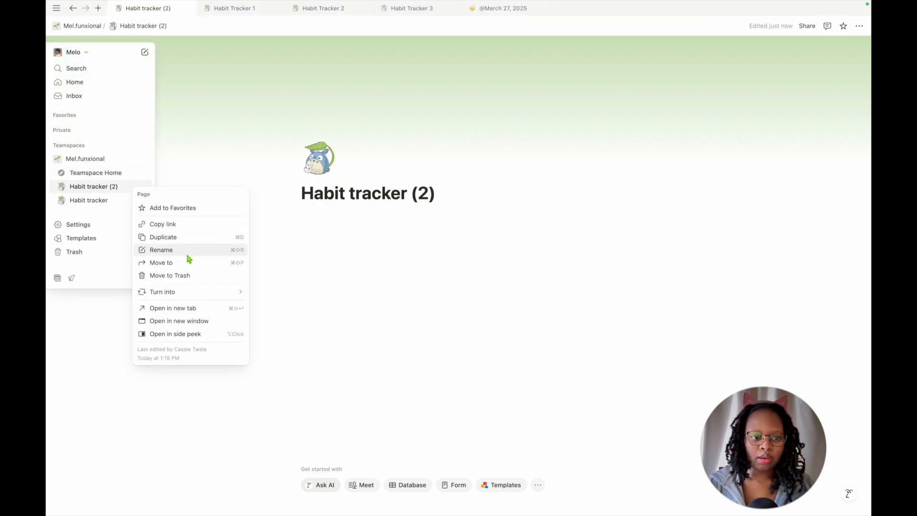
pyautogui.click(175, 237)
pyautogui.moveTo(48, 198)
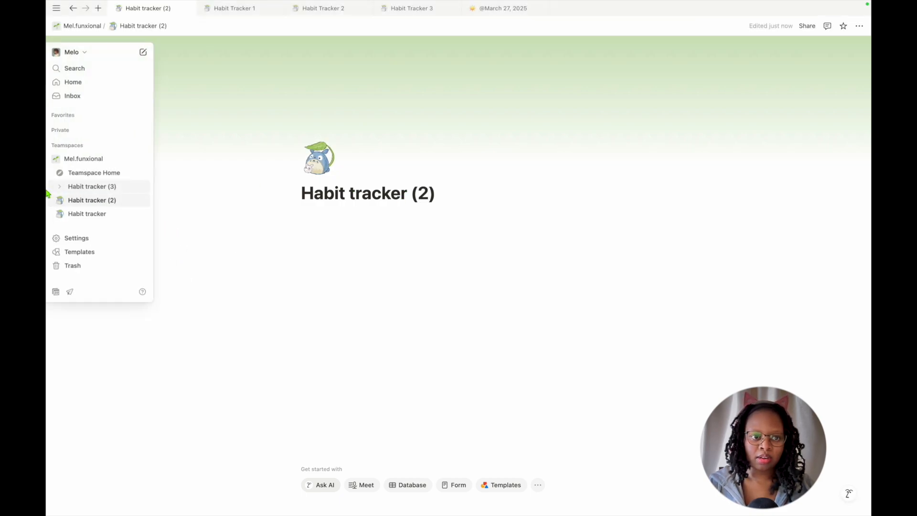
pyautogui.click(119, 192)
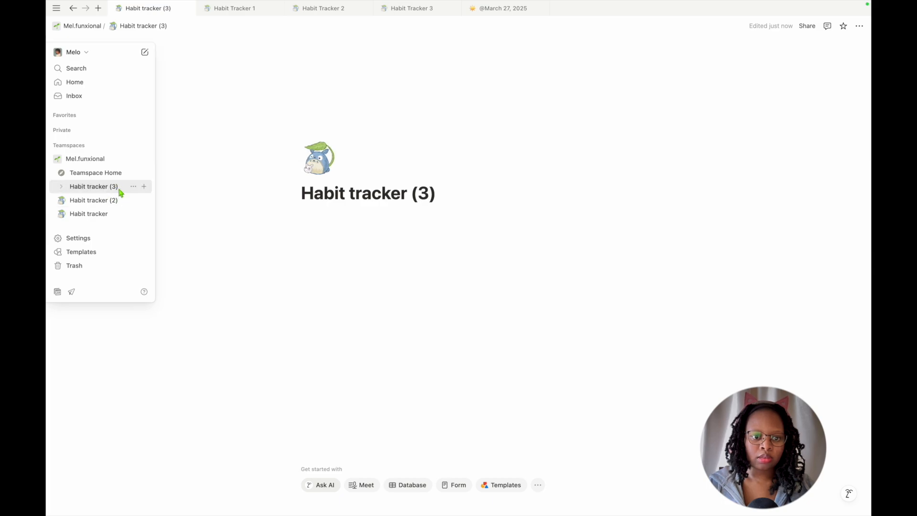
pyautogui.click(427, 196)
# Move the original Habit tracker page above its two copies in the teamspace page list and open it.
pyautogui.moveTo(47, 238)
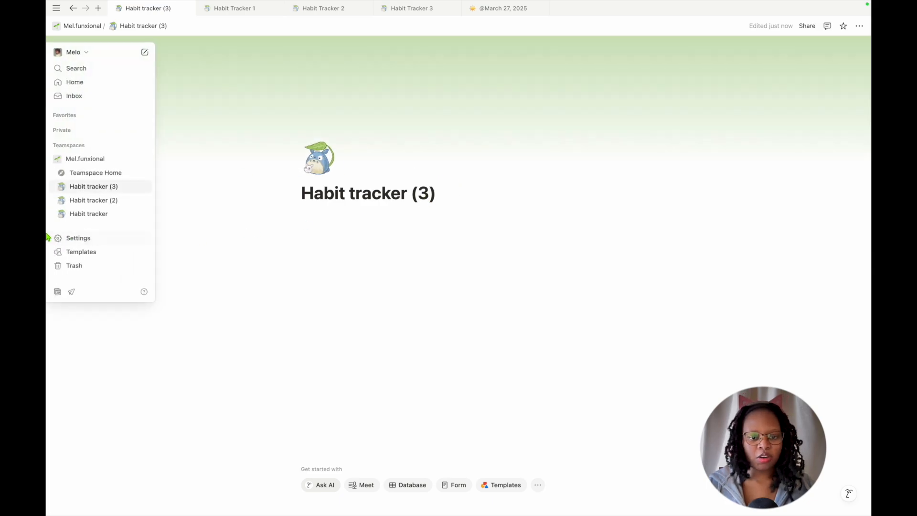
pyautogui.moveTo(75, 220); pyautogui.dragTo(92, 198)
pyautogui.click(103, 188)
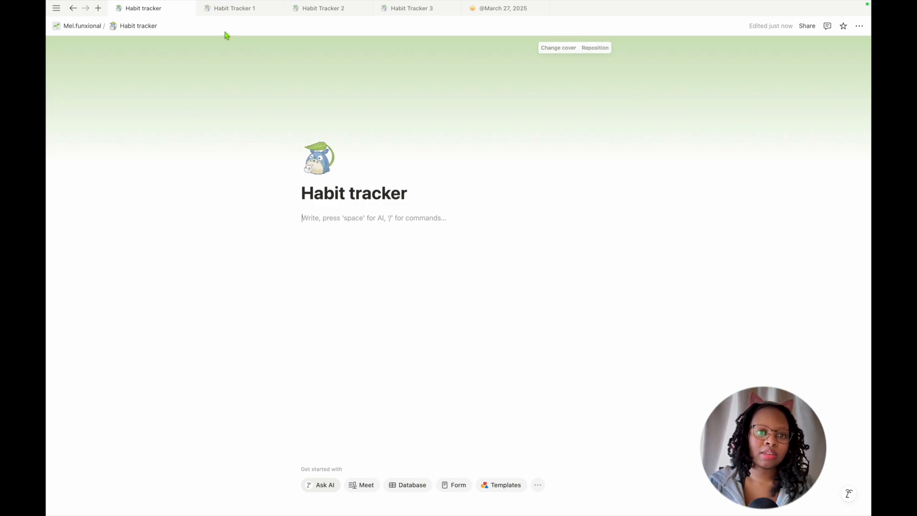
# Examine the finished Habit Tracker 1 example, looking over its habit columns, numbered day rows and check marks.
pyautogui.click(233, 9)
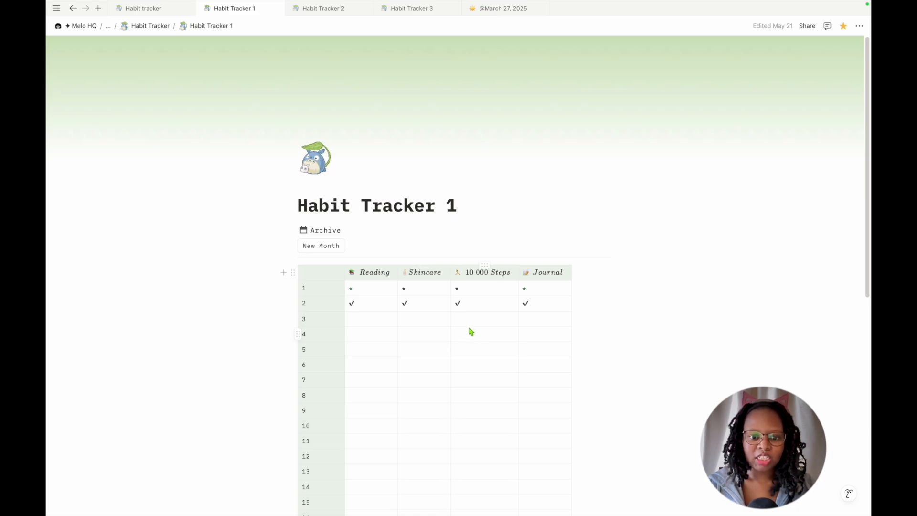
pyautogui.scroll(-1, 471, 332)
pyautogui.scroll(-6, 457, 328)
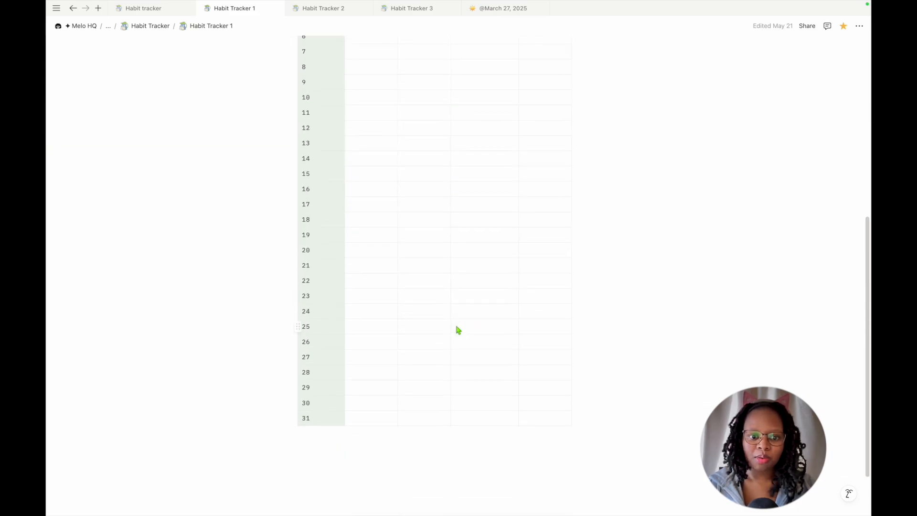
pyautogui.scroll(7, 458, 329)
pyautogui.click(369, 256)
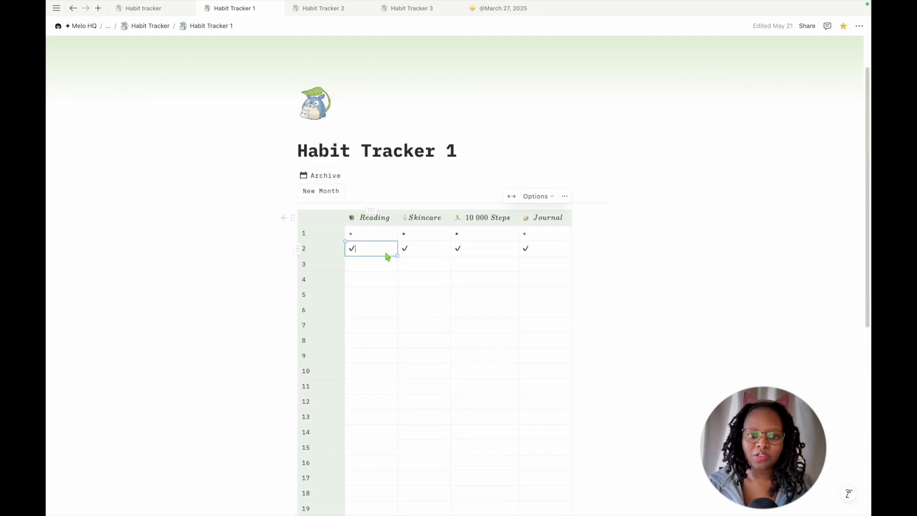
pyautogui.click(455, 253)
pyautogui.click(423, 252)
pyautogui.click(530, 256)
pyautogui.click(473, 253)
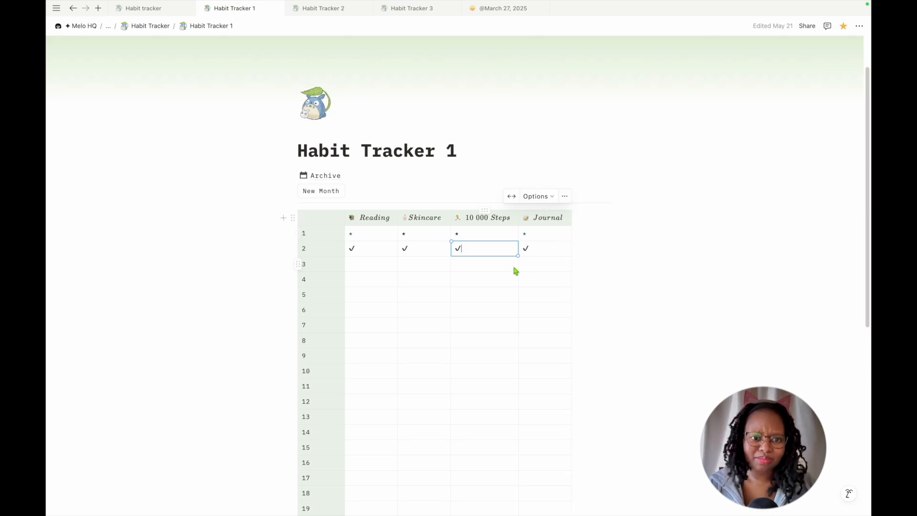
# Return to the blank Habit tracker page and insert a simple table below the title.
pyautogui.click(153, 14)
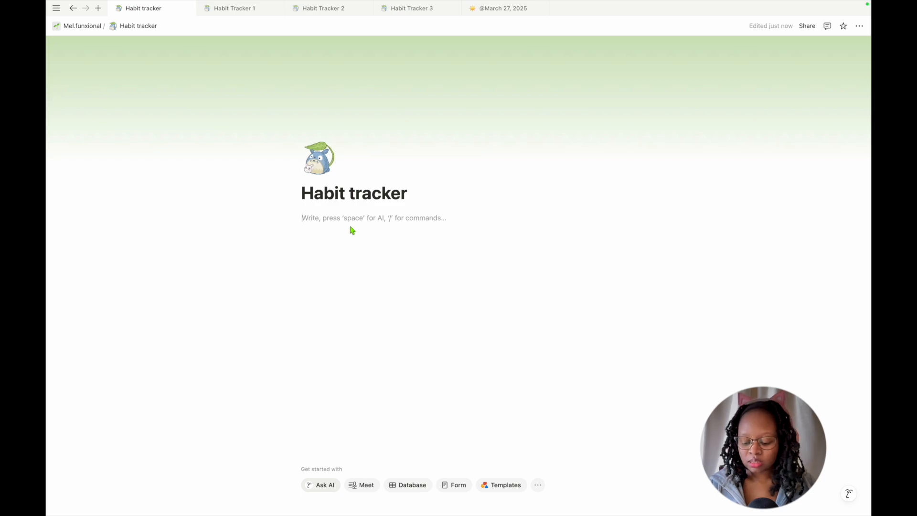
pyautogui.write('/')
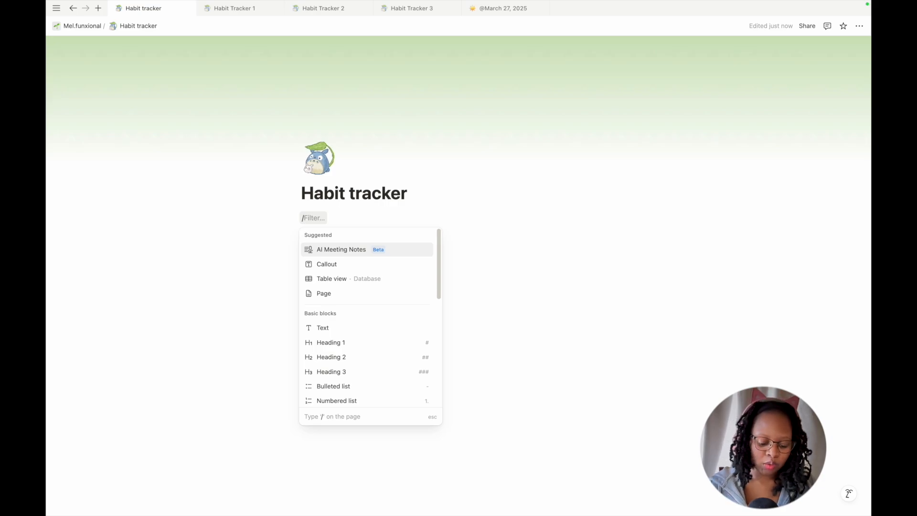
pyautogui.write('tab')
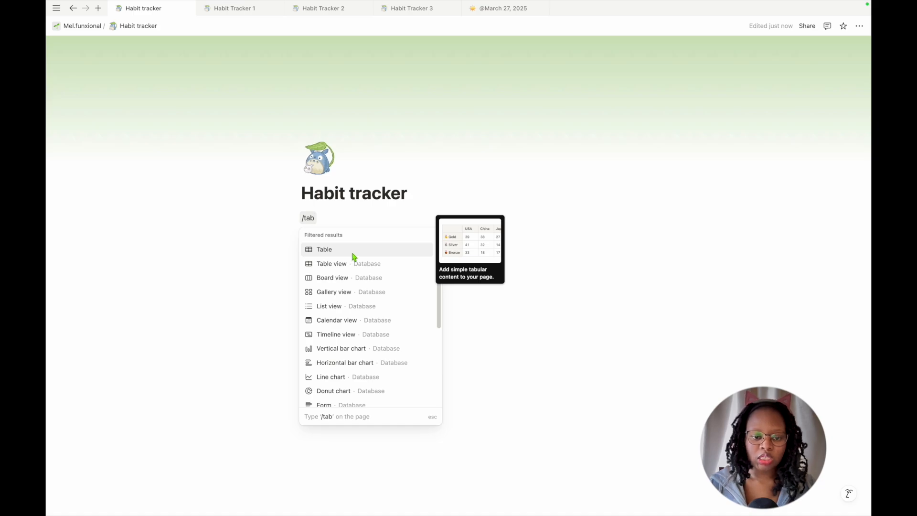
pyautogui.click(353, 254)
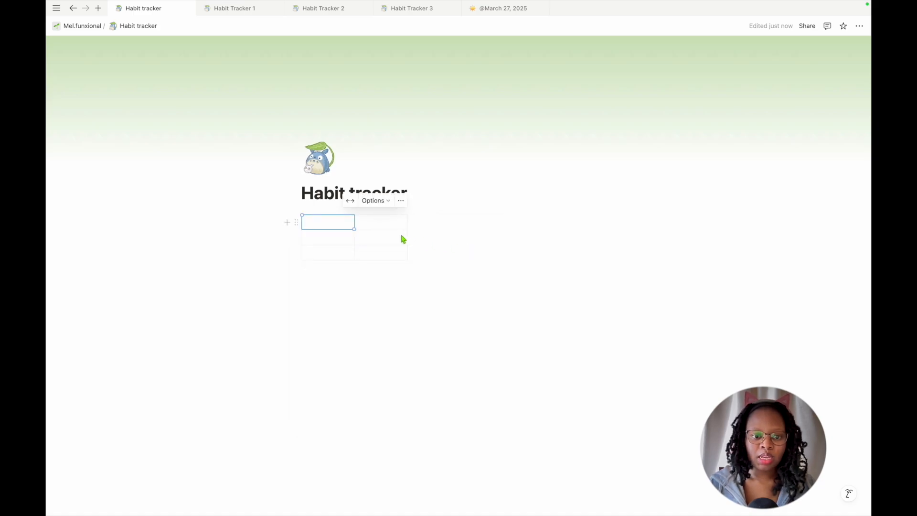
# Enter "Reading" as the second column's heading and extend the table to five columns.
pyautogui.click(378, 222)
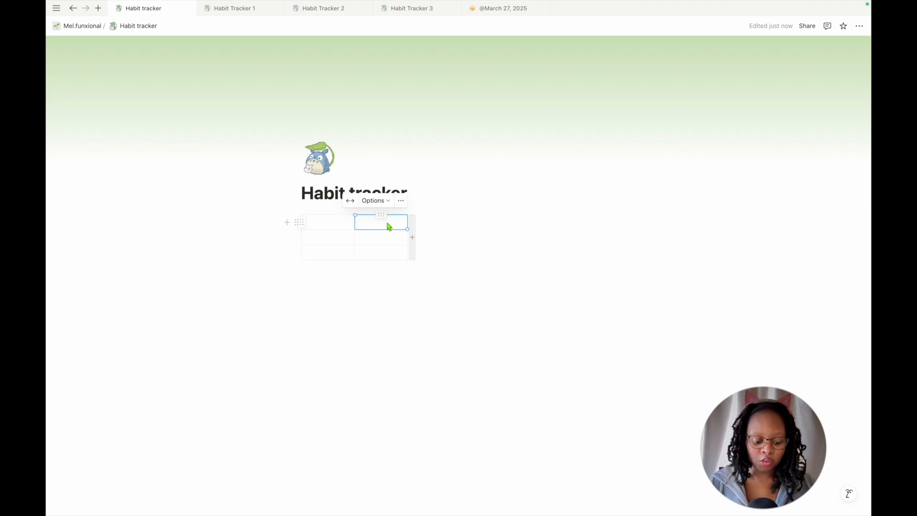
pyautogui.write('Reading')
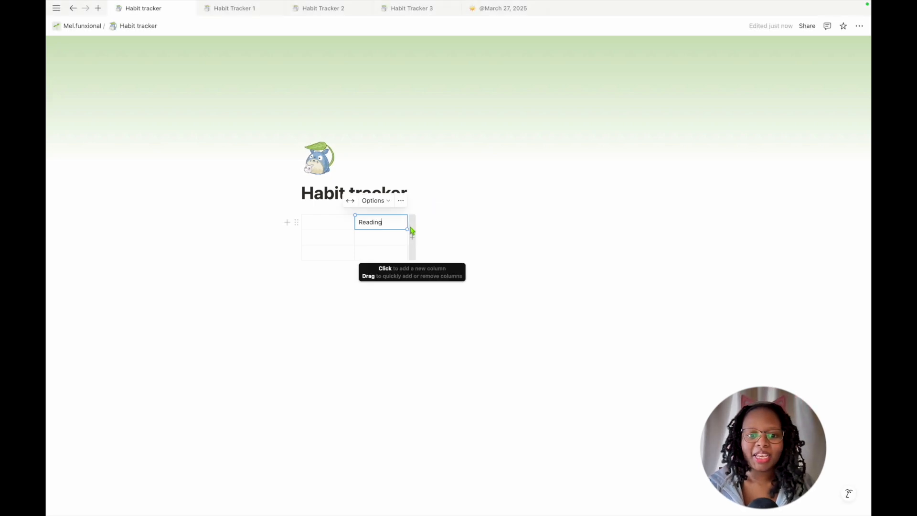
pyautogui.click(412, 234)
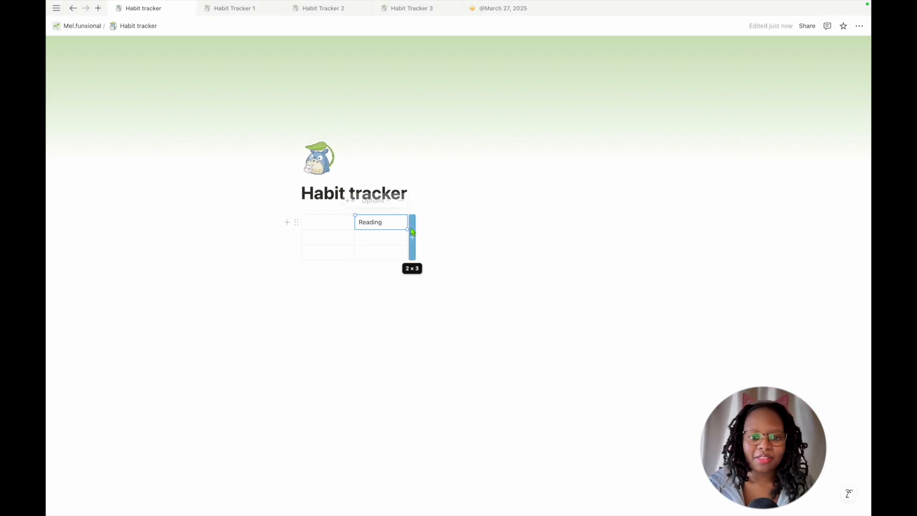
pyautogui.click(465, 235)
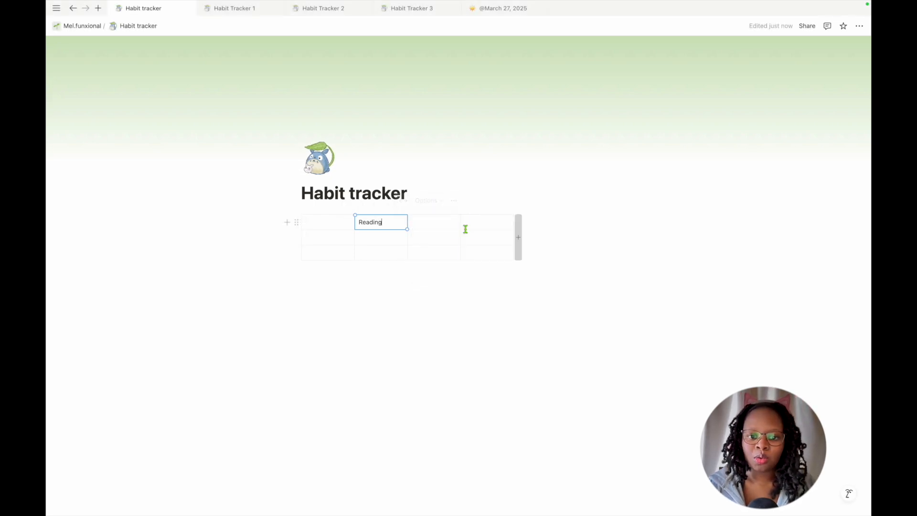
pyautogui.click(520, 223)
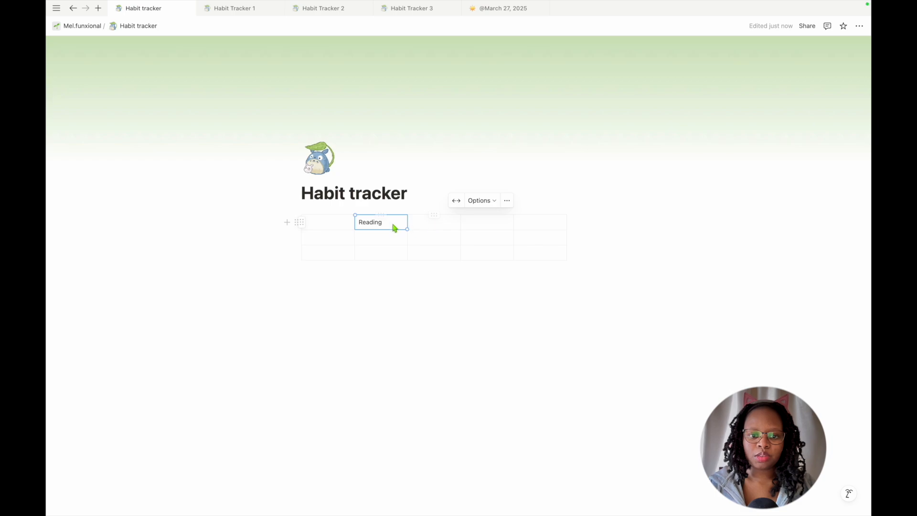
# Fill the remaining three column headings in the table's first row with "Skincare", "10k Steps" and "Journal".
pyautogui.click(421, 226)
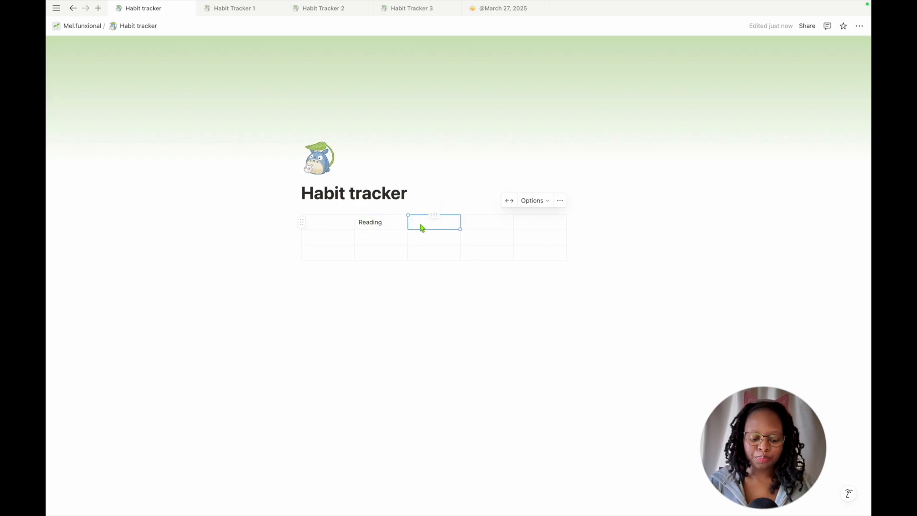
pyautogui.write('Skincare')
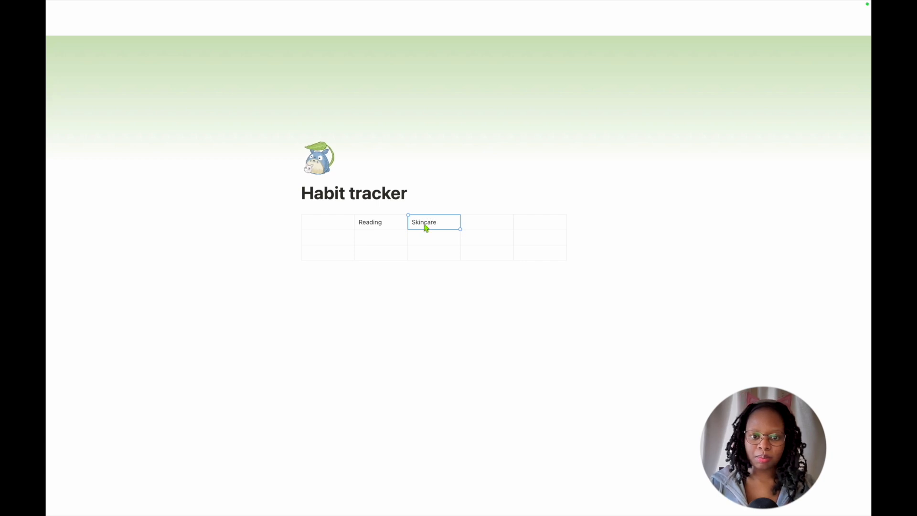
pyautogui.click(479, 228)
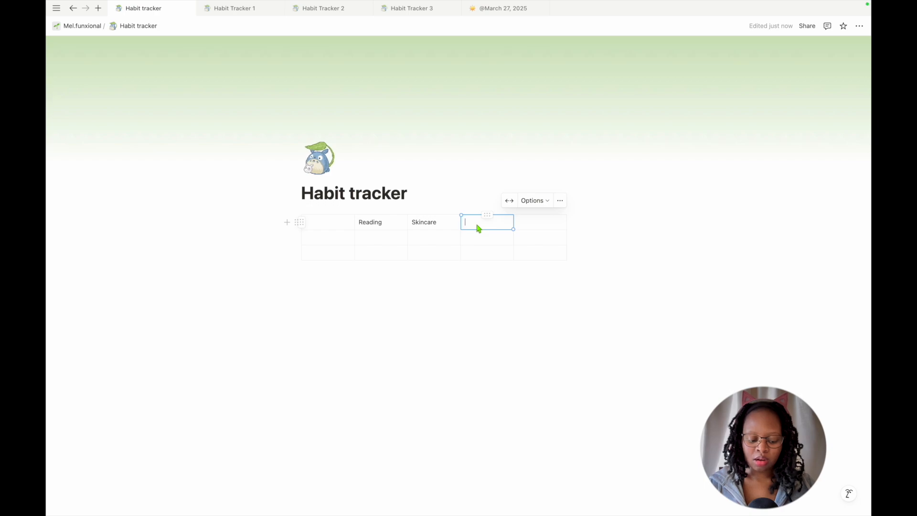
pyautogui.write('10')
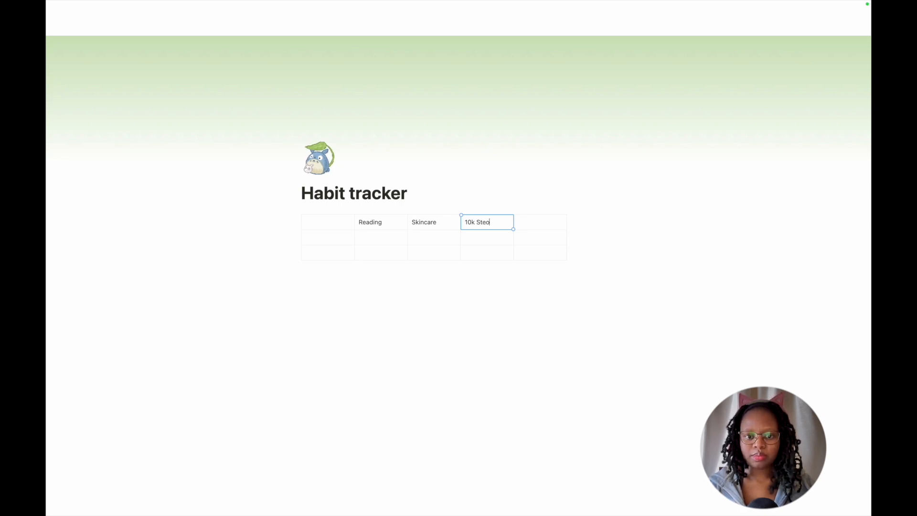
pyautogui.write('k Steps')
pyautogui.click(540, 225)
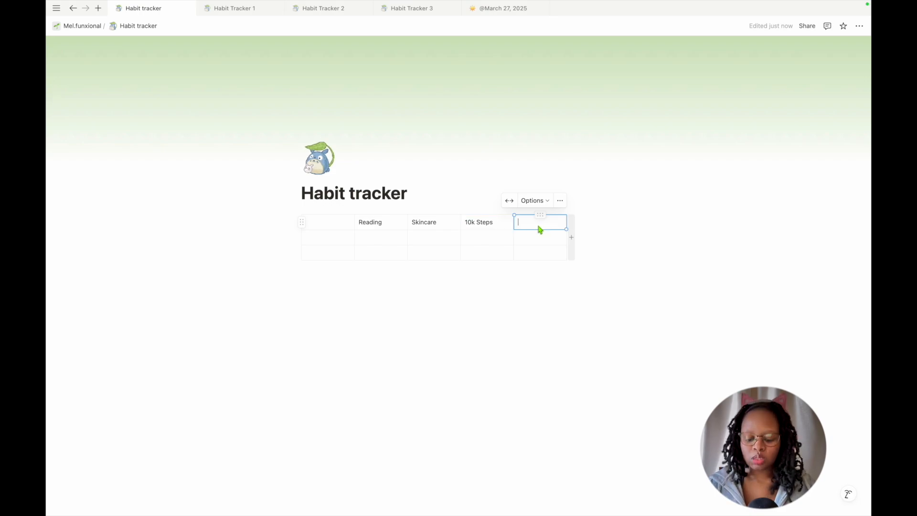
pyautogui.write('Journal')
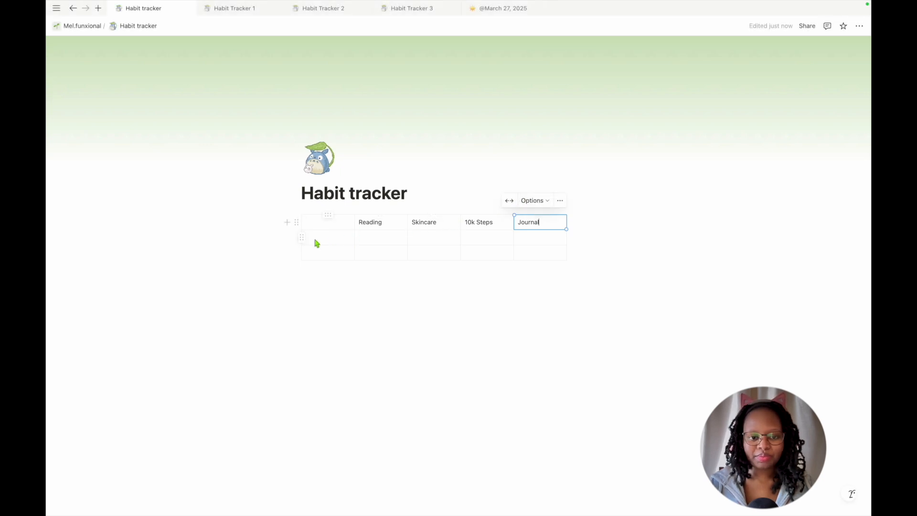
pyautogui.click(500, 241)
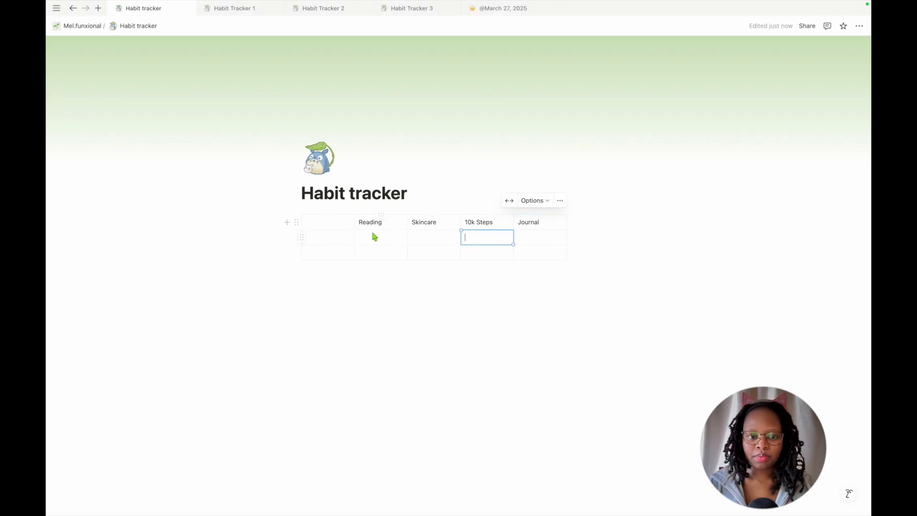
# Insert the books emoji in front of the "Reading" column heading, finding it with the search term "books".
pyautogui.click(368, 225)
pyautogui.doubleClick(365, 225)
pyautogui.click(362, 226)
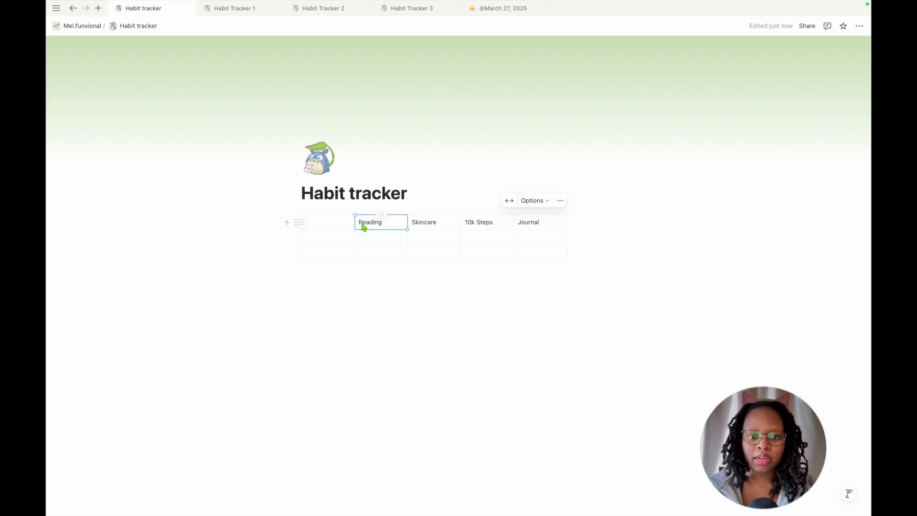
pyautogui.press('ctrl+super+space')
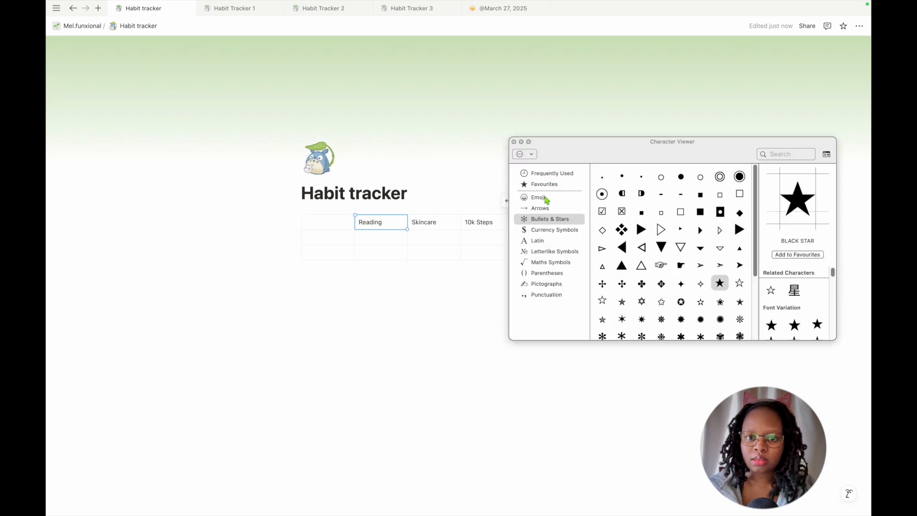
pyautogui.click(539, 197)
pyautogui.click(786, 154)
pyautogui.write('b')
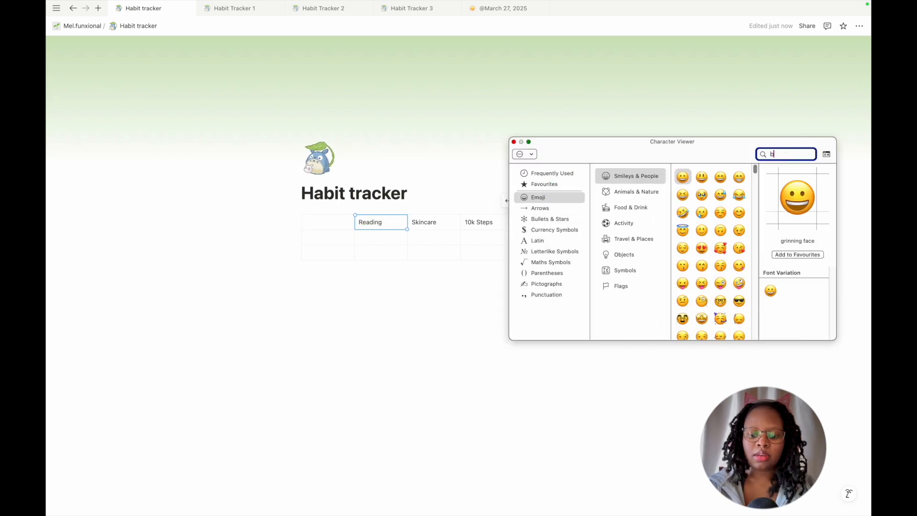
pyautogui.write('ooks')
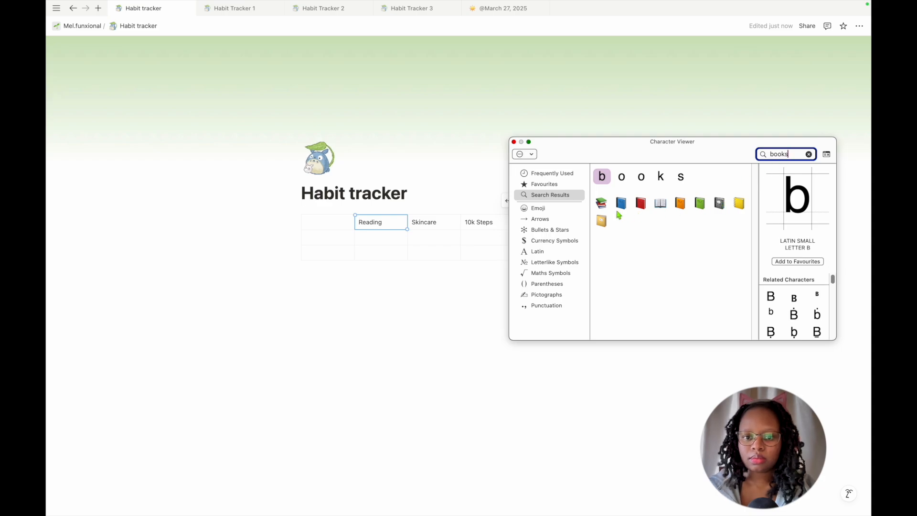
pyautogui.doubleClick(601, 203)
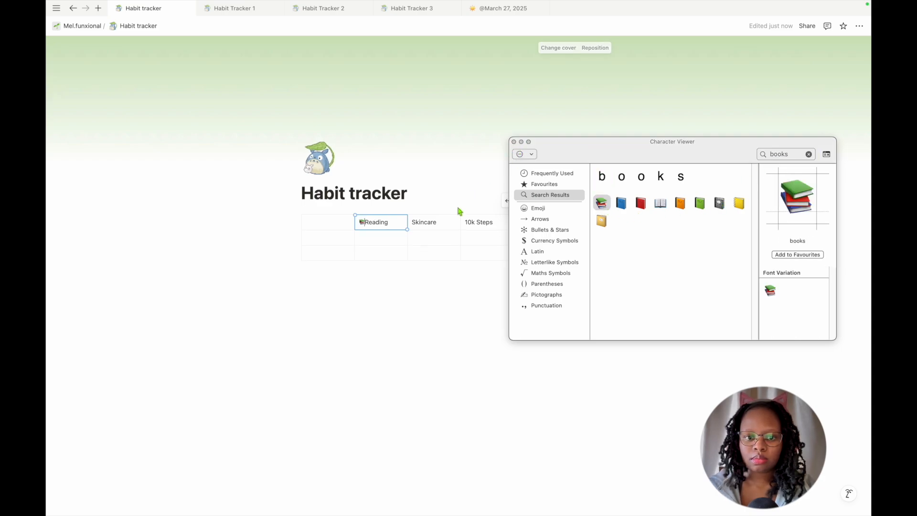
# Insert the bubbles emoji in front of the "Skincare" column heading, searching the emoji for "wash".
pyautogui.click(433, 223)
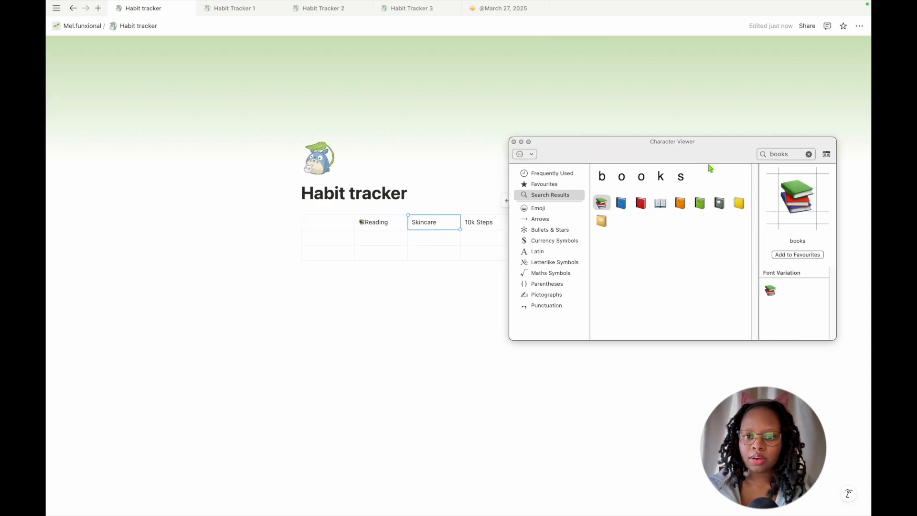
pyautogui.click(776, 155)
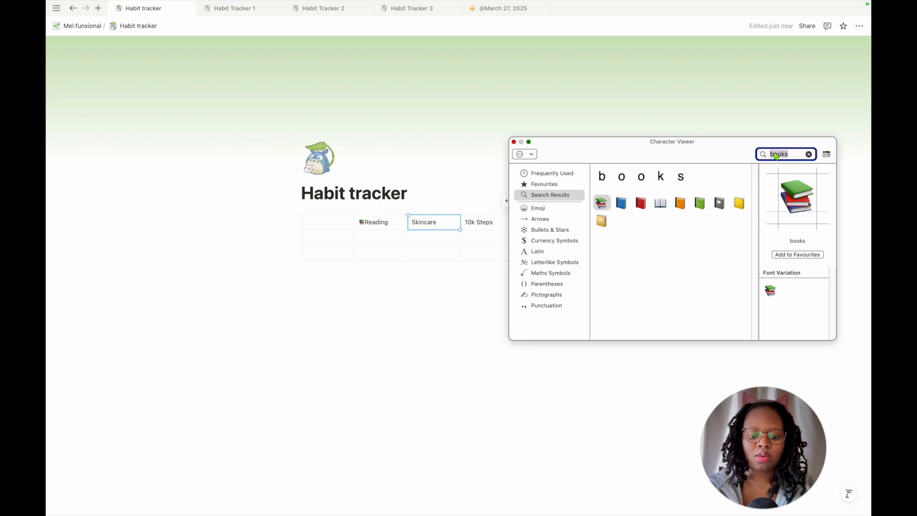
pyautogui.write('wash')
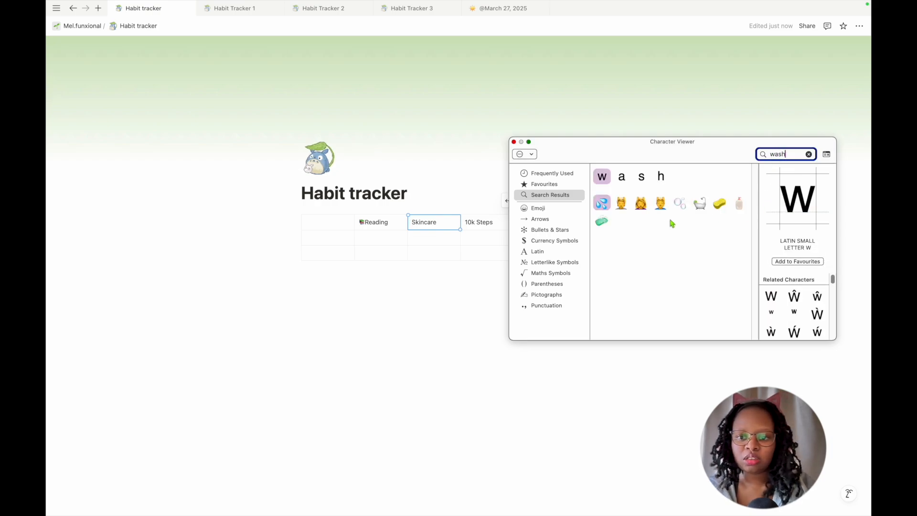
pyautogui.doubleClick(680, 204)
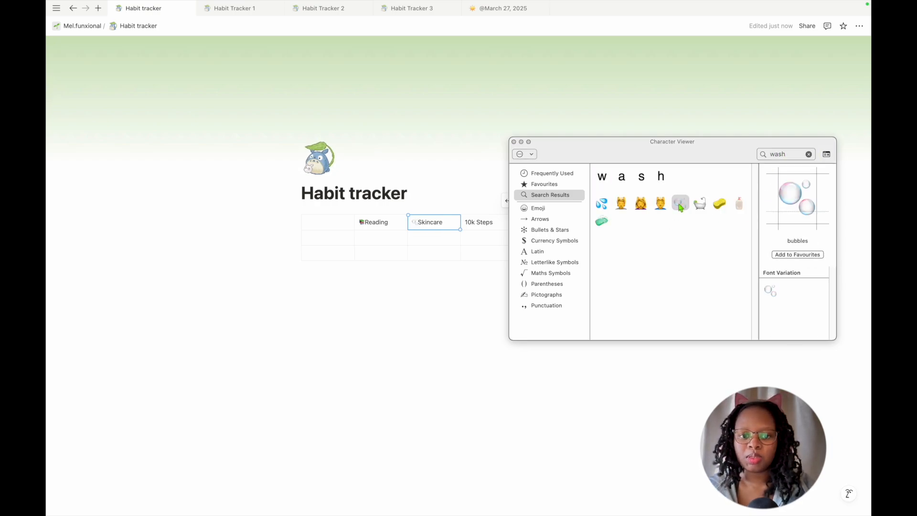
# Insert the man runner emoji with the medium skin tone in front of "10k Steps", searching for "run".
pyautogui.click(467, 225)
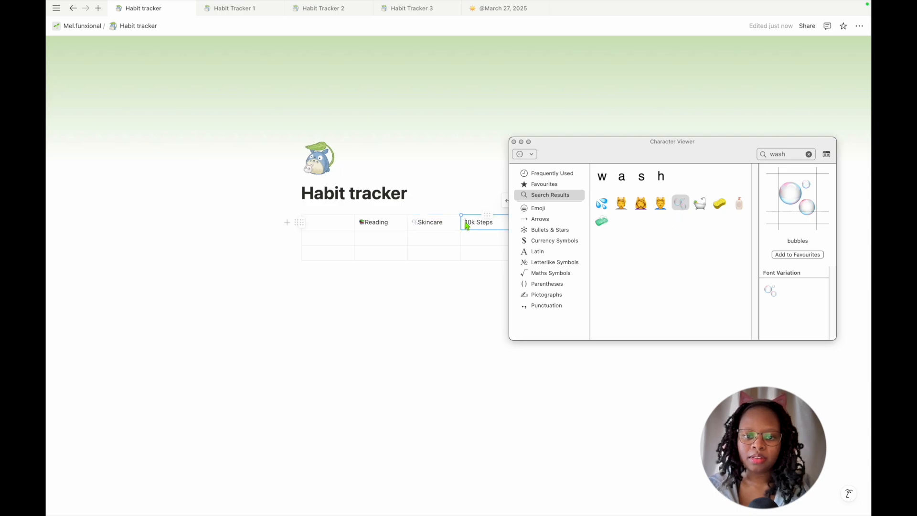
pyautogui.click(778, 152)
pyautogui.write('run')
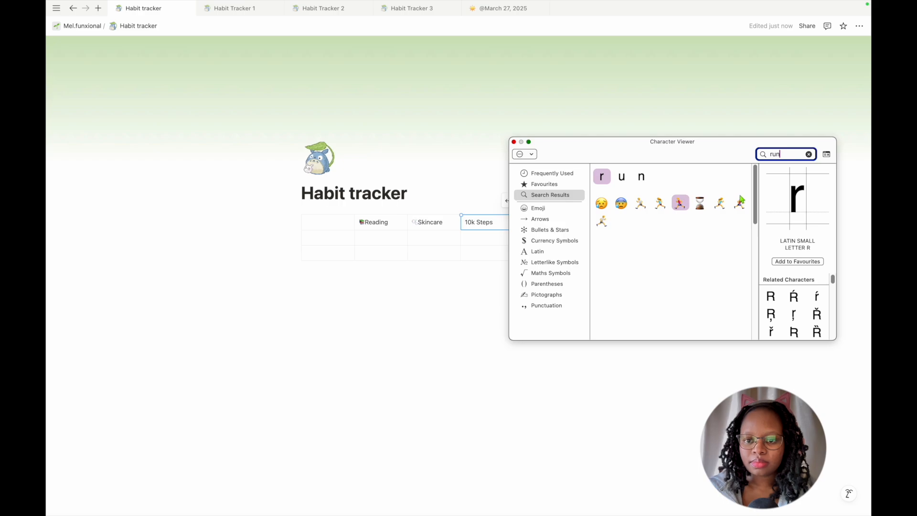
pyautogui.click(682, 204)
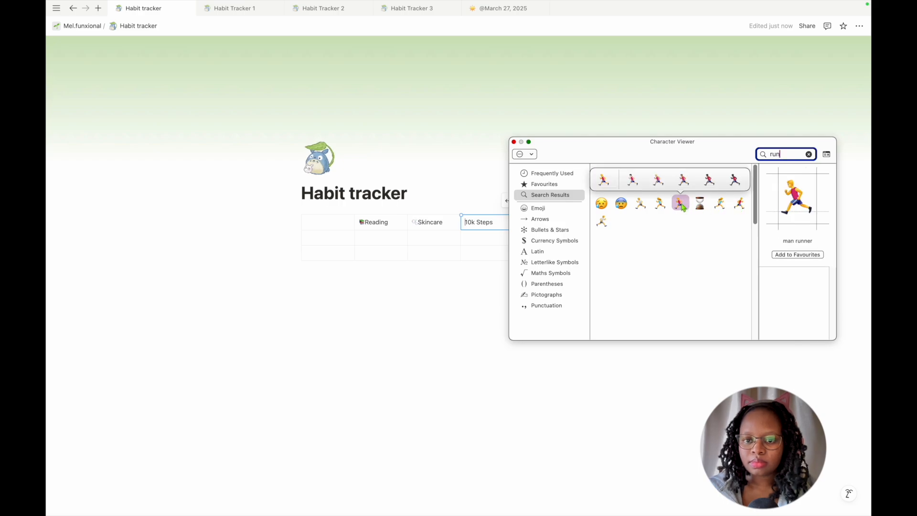
pyautogui.click(685, 181)
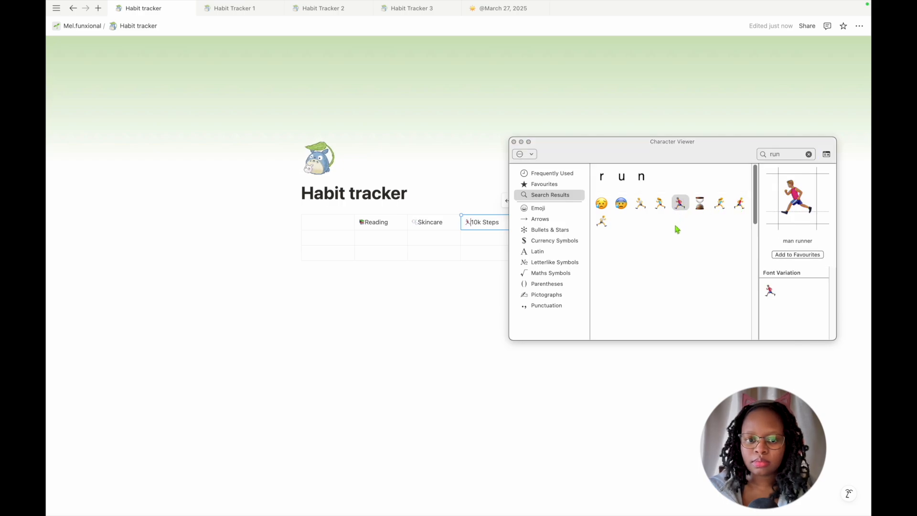
# Insert the memo emoji in front of the "Journal" heading using the search term "write", and close the Character Viewer.
pyautogui.moveTo(514, 143); pyautogui.dragTo(410, 365)
pyautogui.click(520, 225)
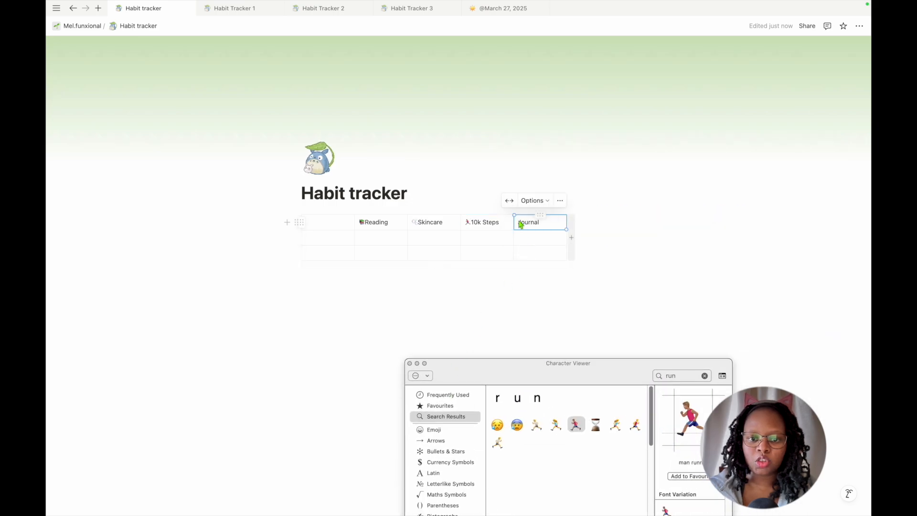
pyautogui.click(708, 377)
pyautogui.press('BackSpace')
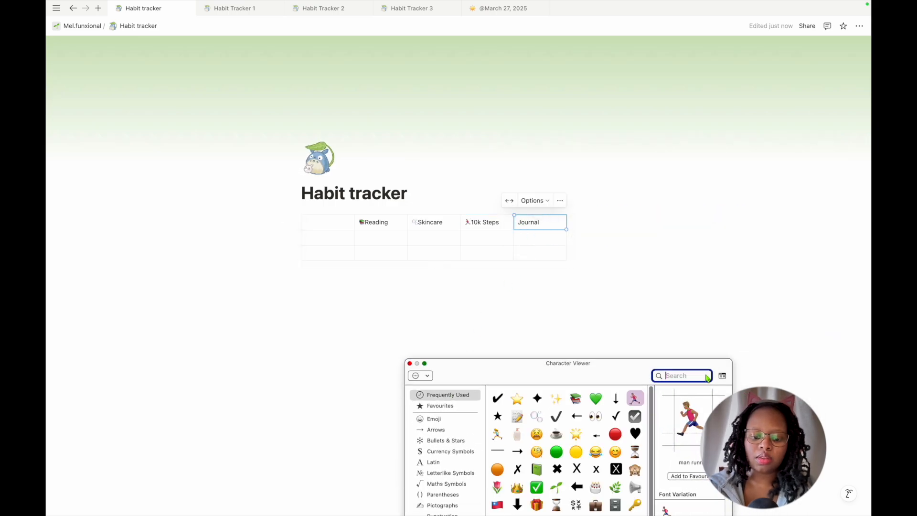
pyautogui.write('writ')
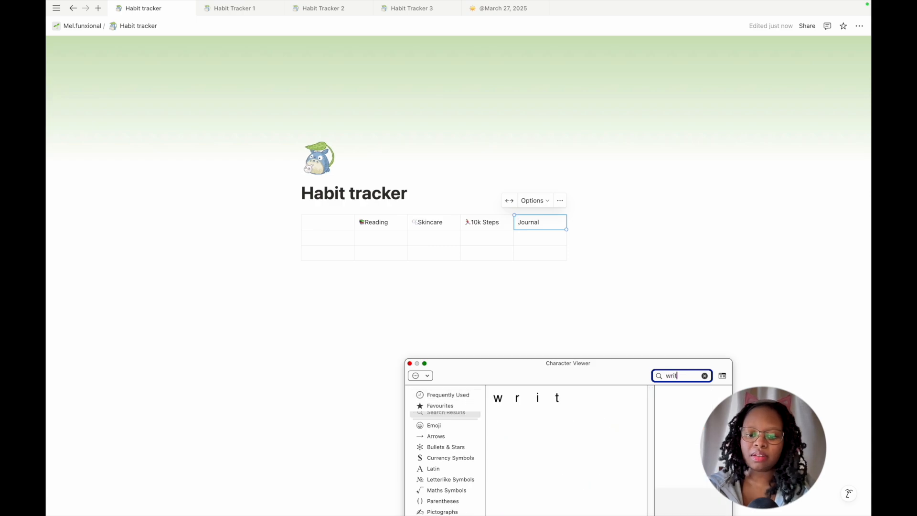
pyautogui.write('e')
pyautogui.doubleClick(615, 424)
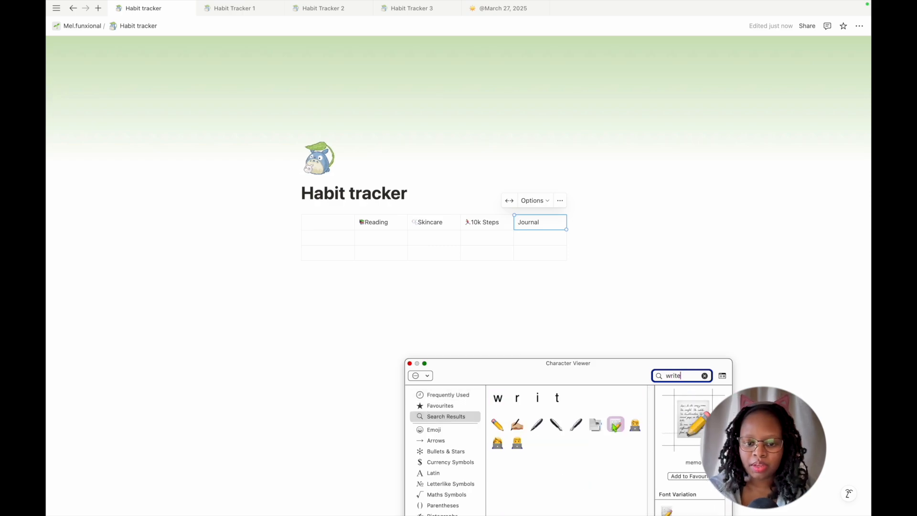
pyautogui.click(410, 364)
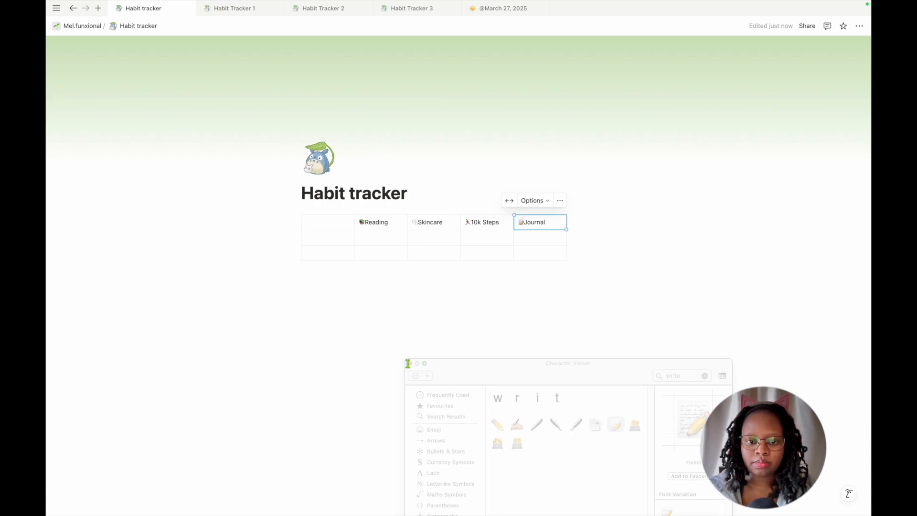
pyautogui.click(586, 283)
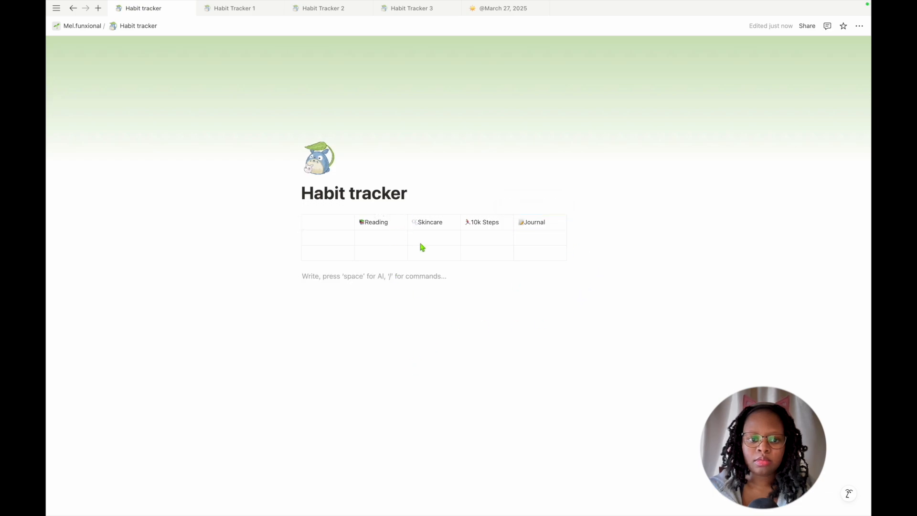
# Enter "May" as the first column's heading and number the rows below it 1 to 4, adding rows as needed.
pyautogui.click(318, 224)
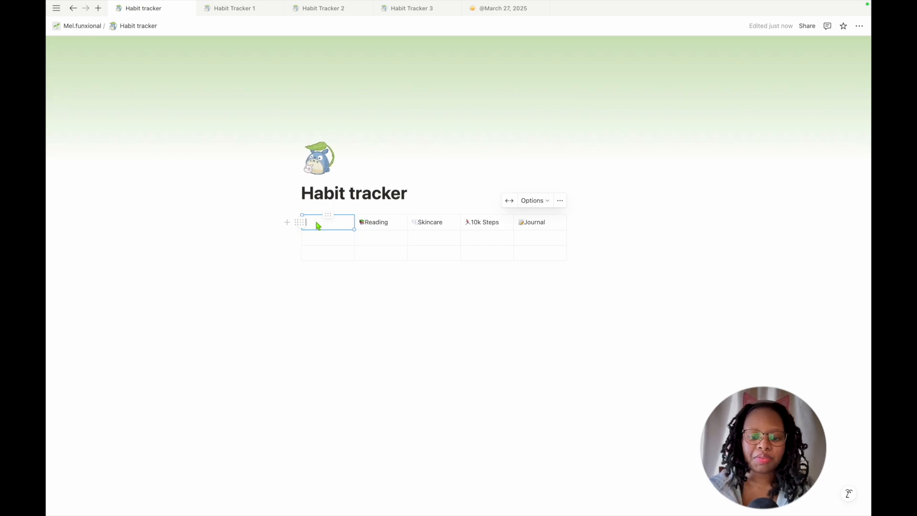
pyautogui.write('Ma')
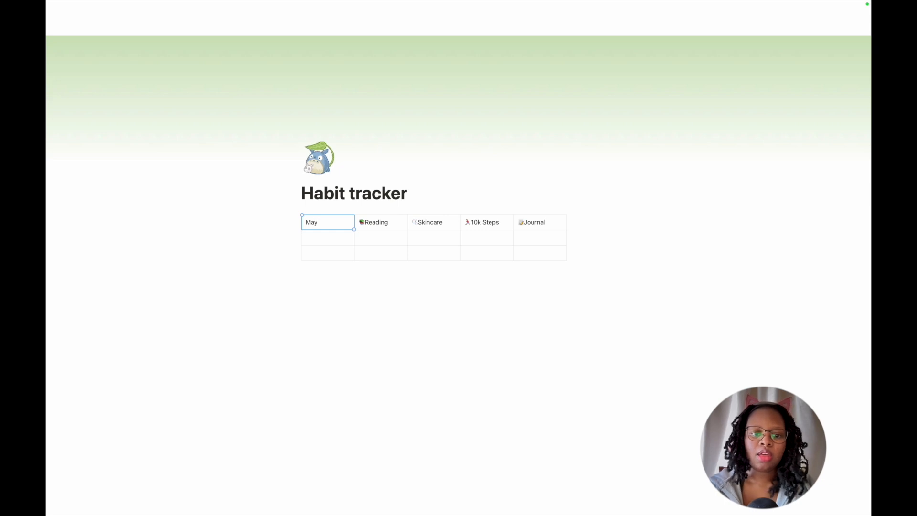
pyautogui.write('y')
pyautogui.click(321, 241)
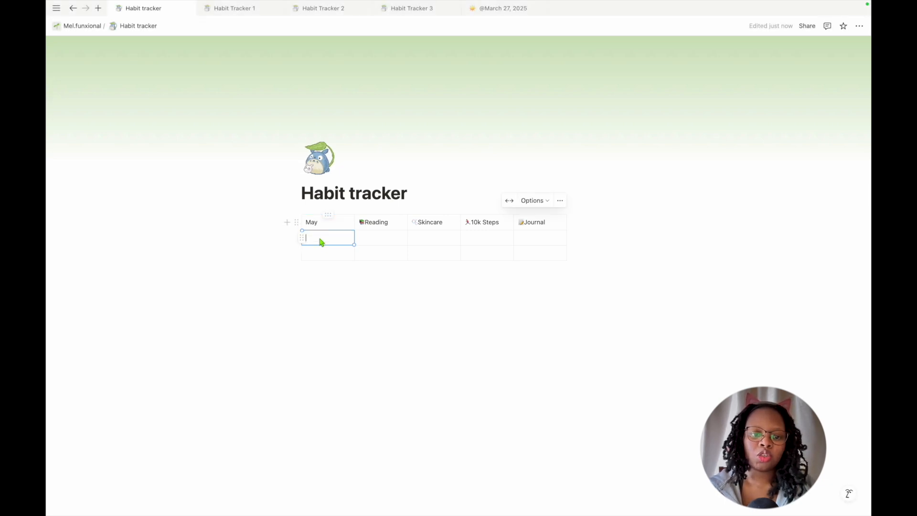
pyautogui.write('1')
pyautogui.click(325, 254)
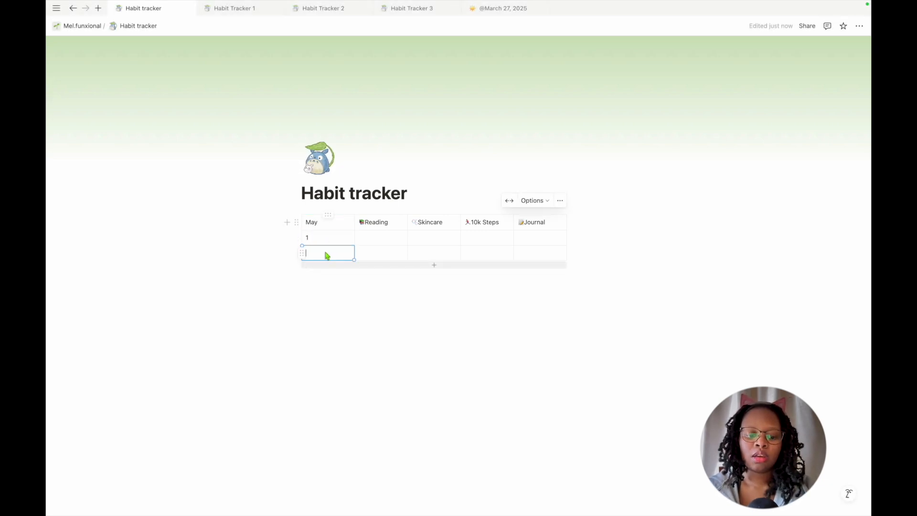
pyautogui.write('2')
pyautogui.click(328, 266)
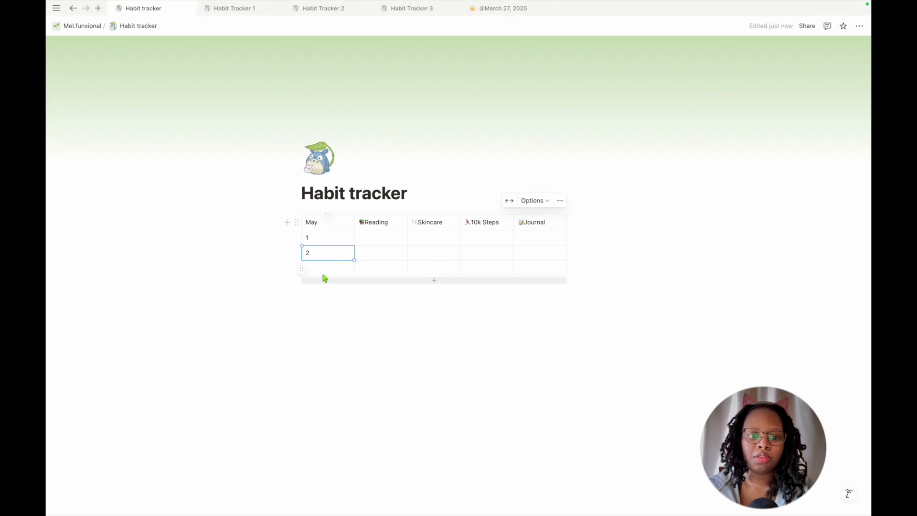
pyautogui.write('3')
pyautogui.click(324, 281)
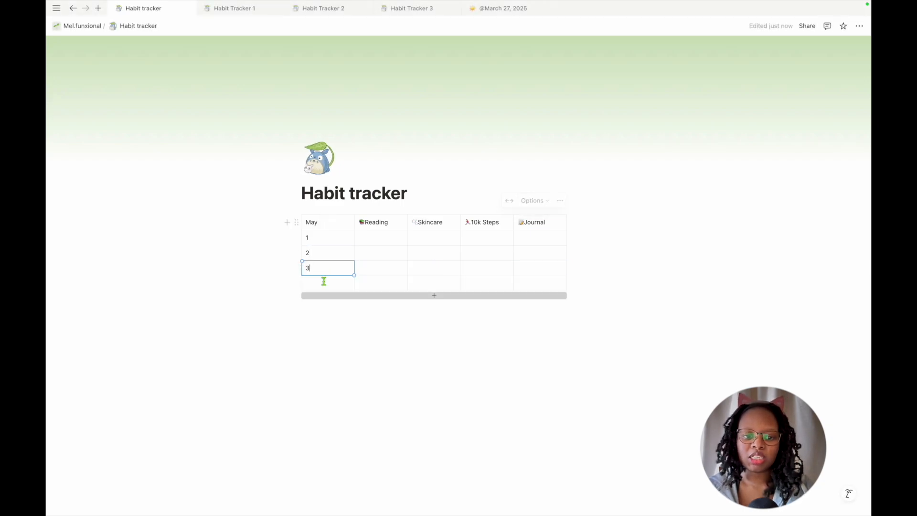
pyautogui.click(321, 285)
pyautogui.write('4')
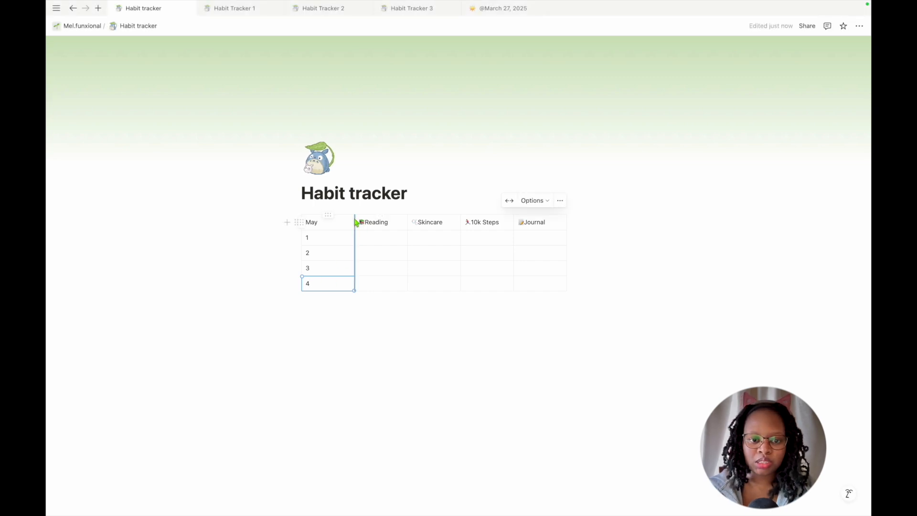
# Narrow the May column and add two more rows numbered 5 and 6.
pyautogui.moveTo(355, 222); pyautogui.dragTo(336, 223)
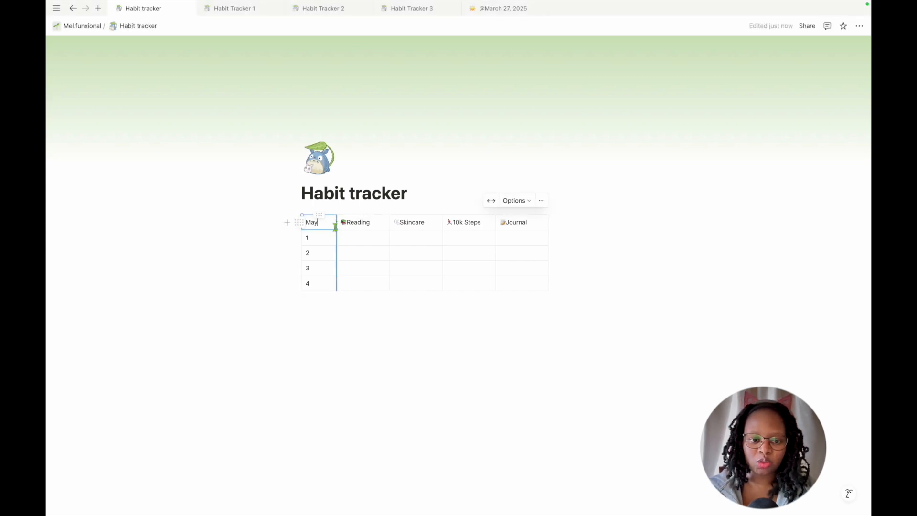
pyautogui.click(325, 301)
pyautogui.click(321, 303)
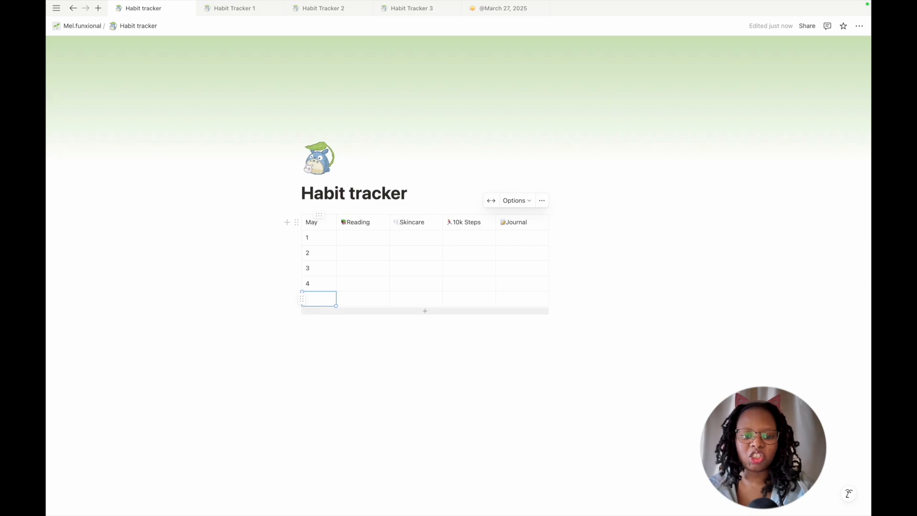
pyautogui.write('5')
pyautogui.click(328, 311)
pyautogui.click(326, 314)
pyautogui.write('6')
# Add further rows to the table and number them 7 to 13 in the May column.
pyautogui.click(323, 327)
pyautogui.click(323, 335)
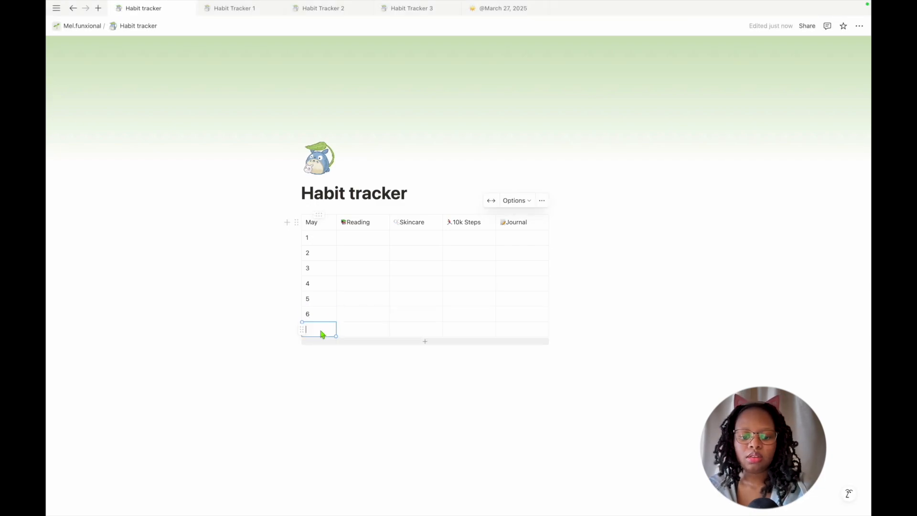
pyautogui.write('7')
pyautogui.click(323, 342)
pyautogui.click(323, 356)
pyautogui.write('8')
pyautogui.click(322, 372)
pyautogui.click(322, 375)
pyautogui.write('10')
# Continue the May column with new rows numbered 14 to 20.
pyautogui.click(324, 436)
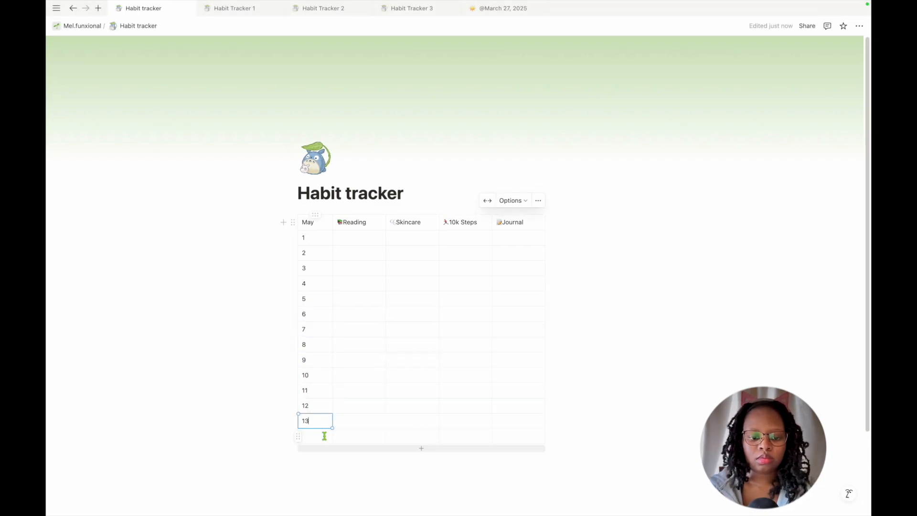
pyautogui.write('14')
pyautogui.click(325, 448)
pyautogui.write('15')
pyautogui.click(340, 438)
pyautogui.write('16')
pyautogui.click(323, 436)
pyautogui.write('17')
pyautogui.click(325, 445)
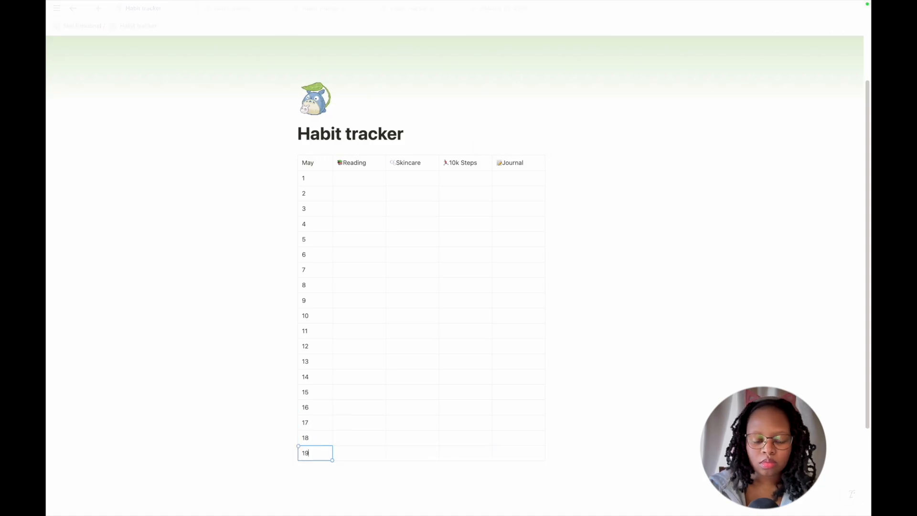
pyautogui.click(328, 462)
pyautogui.write('20')
# Extend the table with new rows numbered 21 to 26 in the May column.
pyautogui.scroll(-3, 342, 361)
pyautogui.click(334, 344)
pyautogui.write('21')
pyautogui.click(339, 359)
pyautogui.write('22')
pyautogui.click(315, 374)
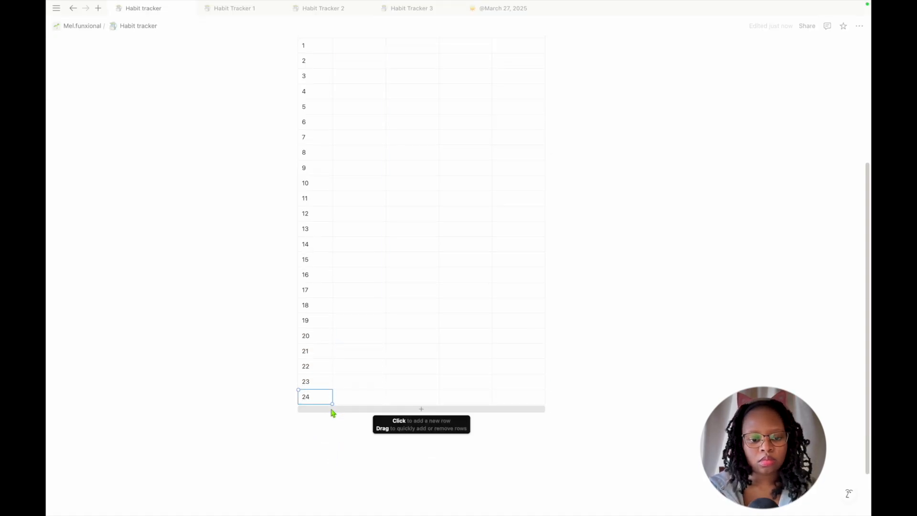
pyautogui.click(333, 410)
pyautogui.write('25')
pyautogui.click(325, 425)
pyautogui.write('26')
# Complete the month by adding the rows numbered 27 to 31, and look over the table.
pyautogui.click(318, 440)
pyautogui.write('27')
pyautogui.write('9')
pyautogui.press('Return')
pyautogui.write('30')
pyautogui.press('Return')
pyautogui.write('31')
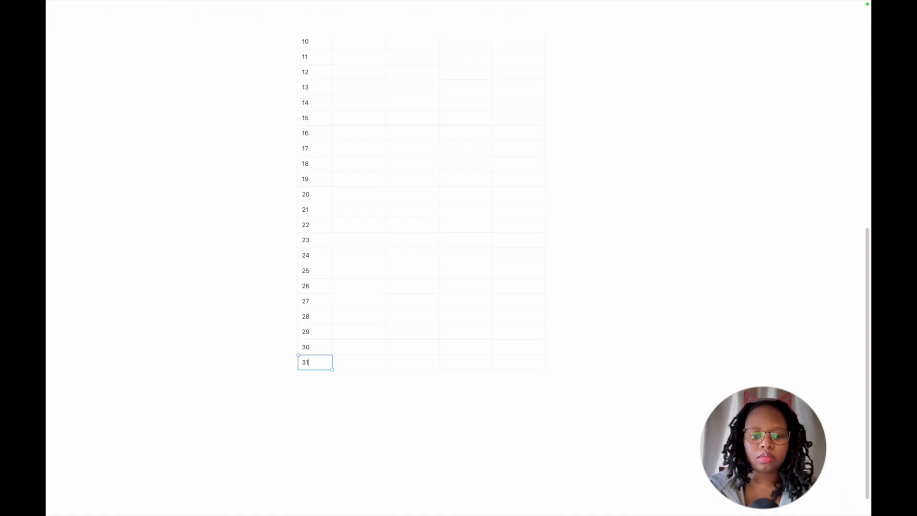
pyautogui.click(357, 390)
pyautogui.scroll(5, 357, 391)
pyautogui.scroll(2, 354, 387)
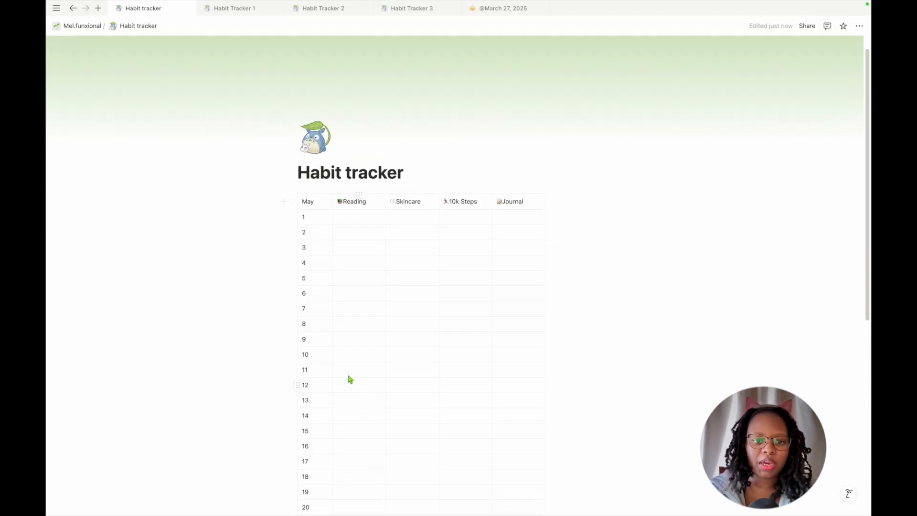
pyautogui.scroll(-2, 329, 206)
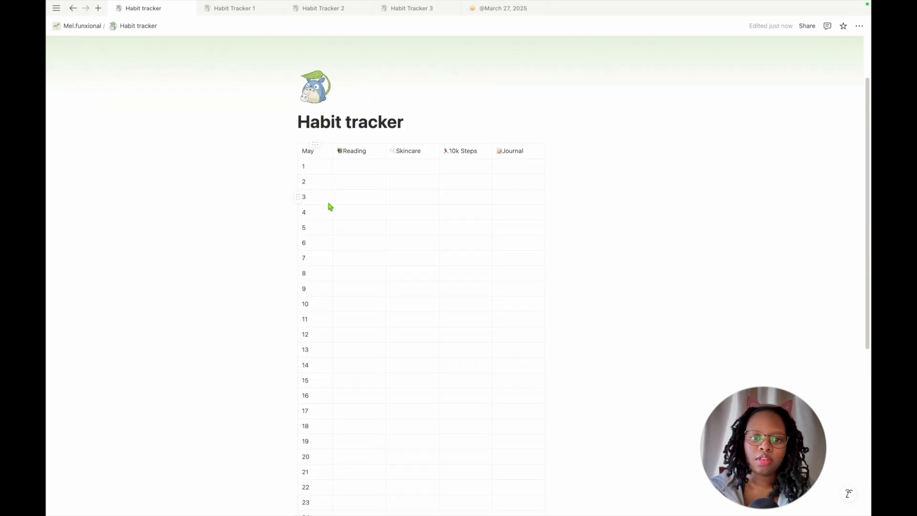
# Turn the table's top row with the May and habit labels into a header row.
pyautogui.scroll(-13, 330, 207)
pyautogui.scroll(17, 330, 206)
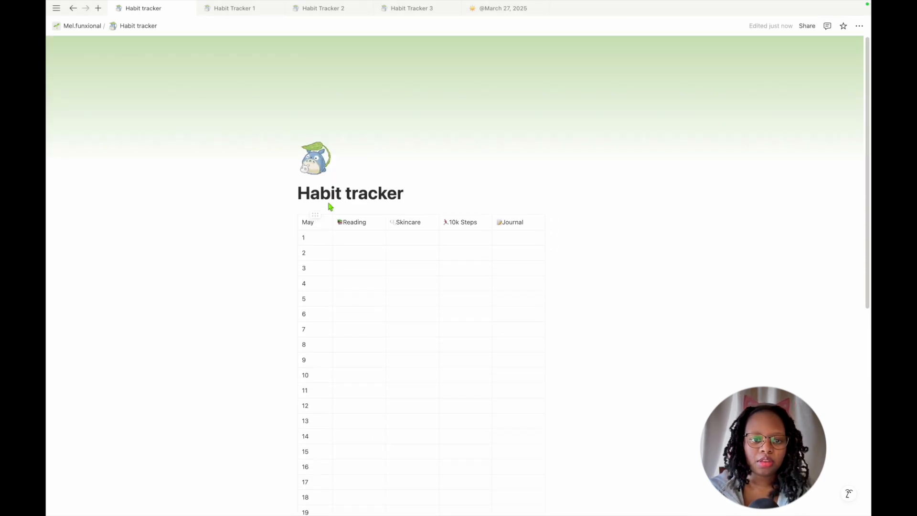
pyautogui.click(294, 223)
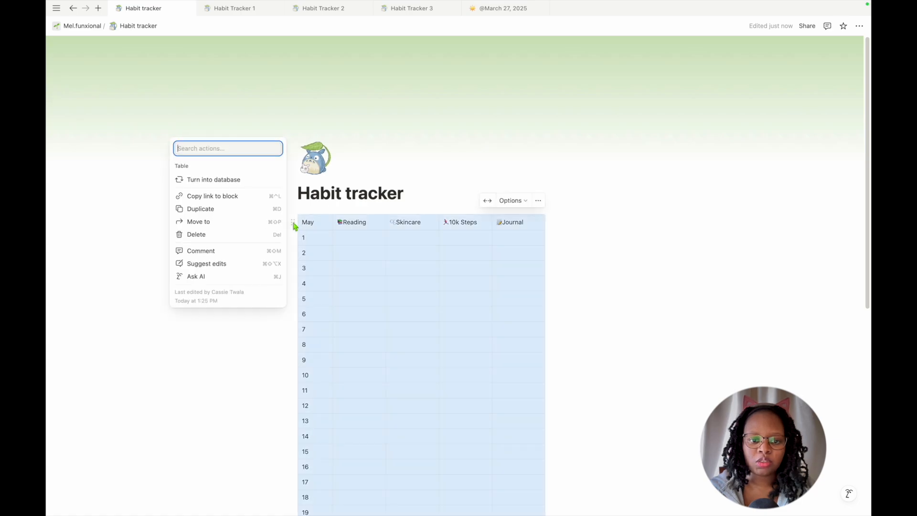
pyautogui.click(320, 222)
pyautogui.click(293, 223)
pyautogui.click(330, 224)
pyautogui.click(337, 223)
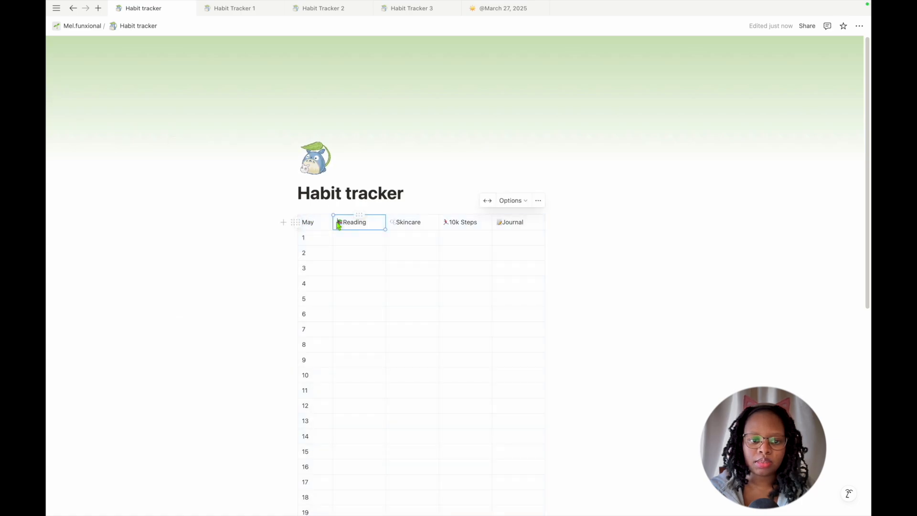
pyautogui.click(298, 223)
pyautogui.click(403, 264)
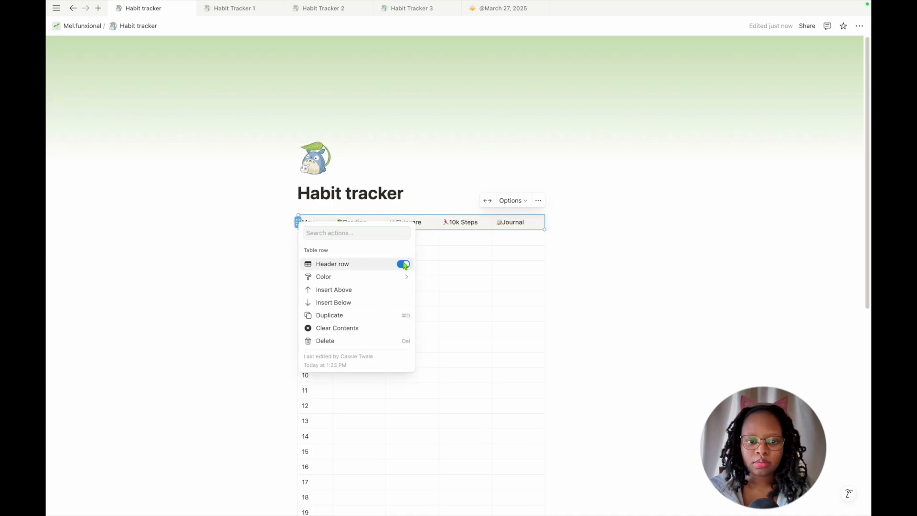
pyautogui.click(383, 194)
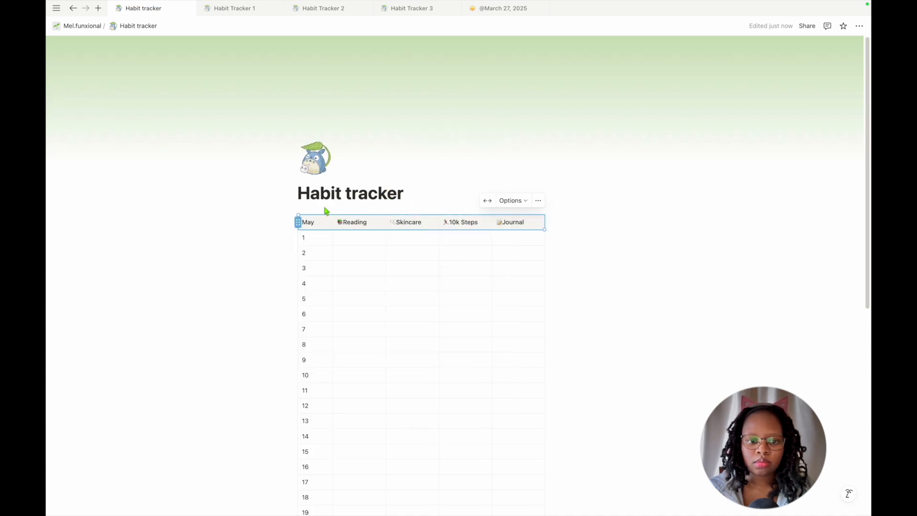
# Make the May column the table's header column.
pyautogui.click(320, 222)
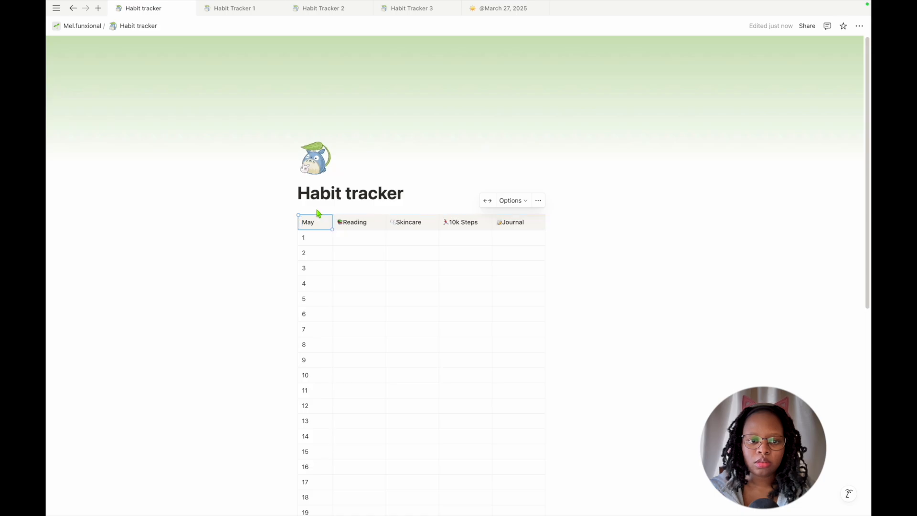
pyautogui.click(315, 214)
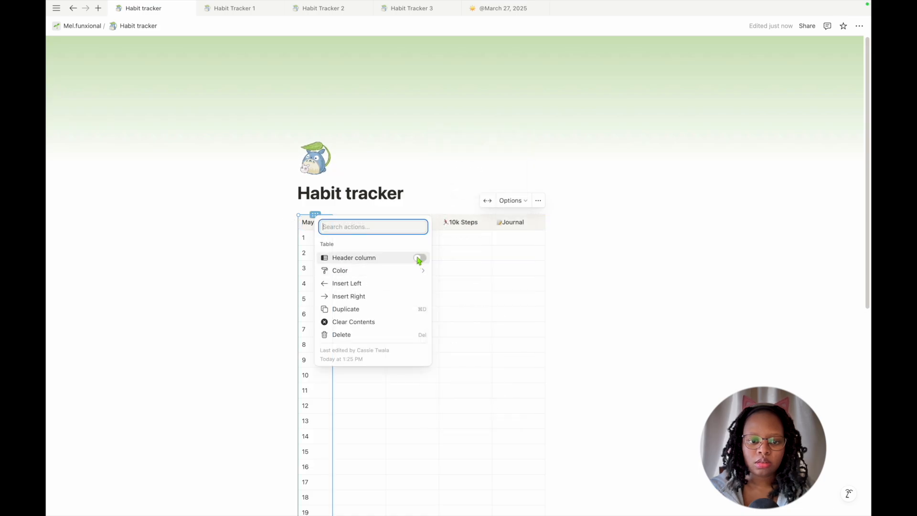
pyautogui.click(419, 259)
pyautogui.press('Escape')
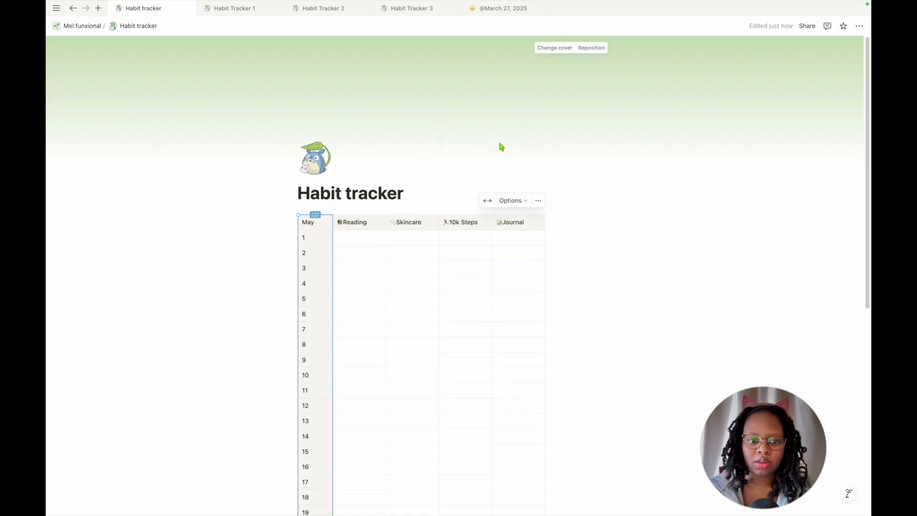
pyautogui.click(445, 189)
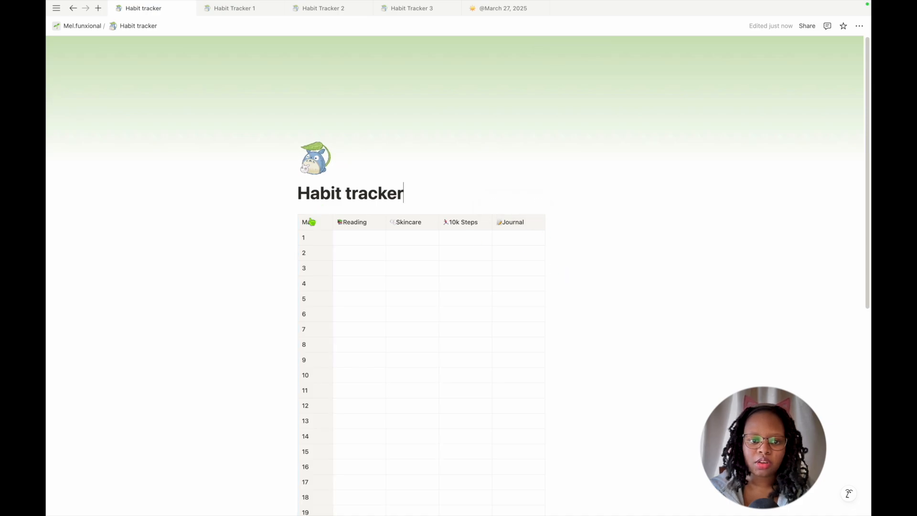
# Give the table's header row a green background.
pyautogui.click(294, 222)
pyautogui.press('Escape')
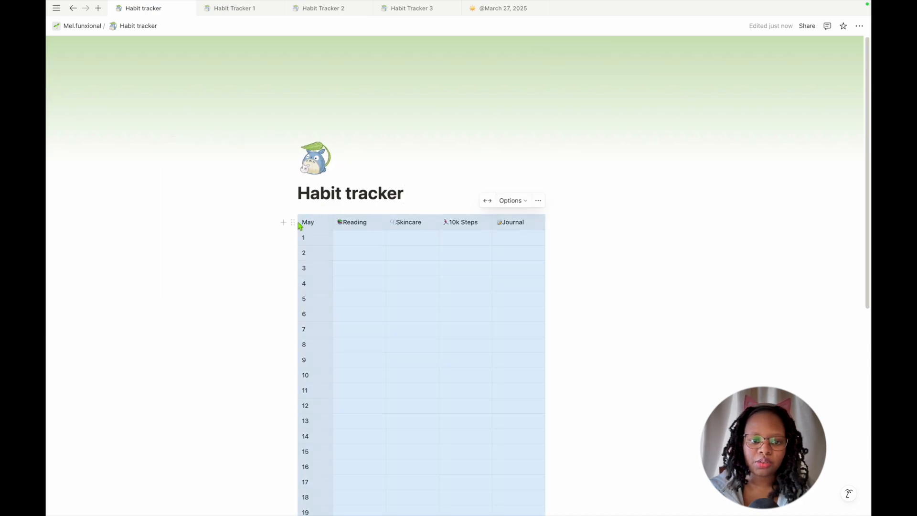
pyautogui.click(303, 225)
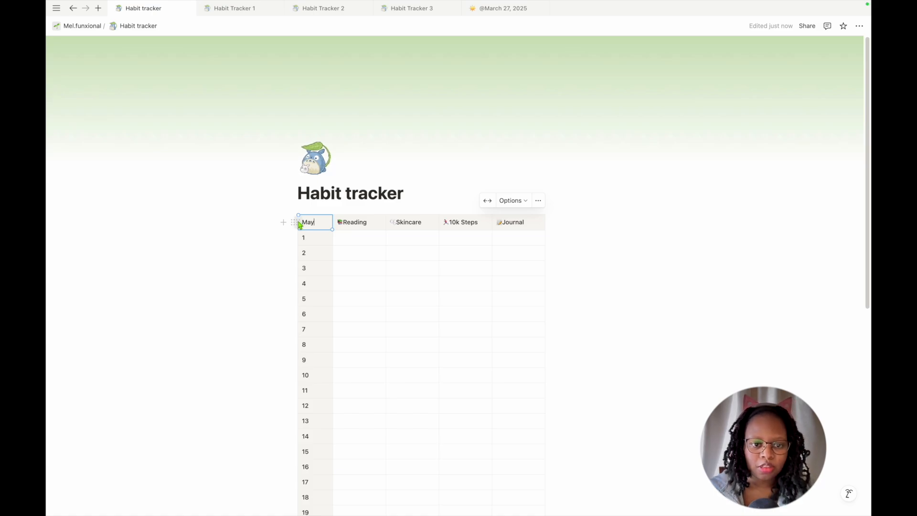
pyautogui.click(299, 222)
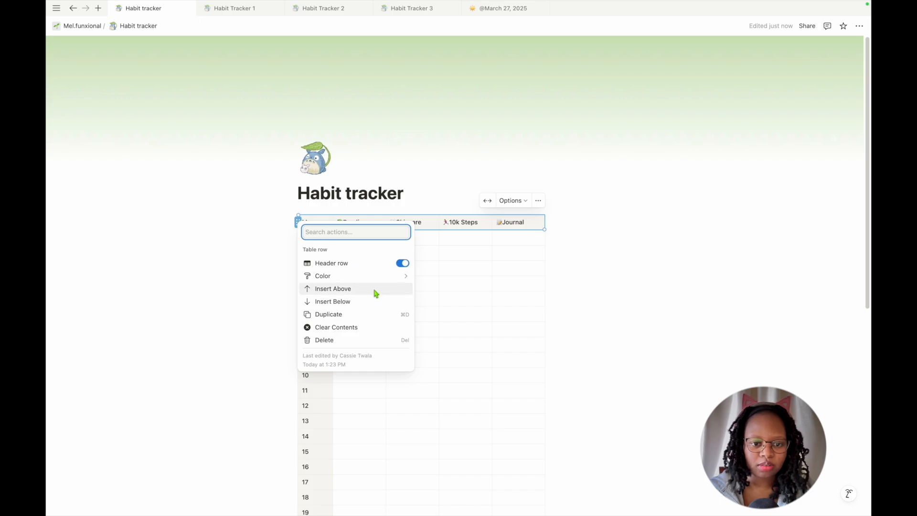
pyautogui.moveTo(404, 279)
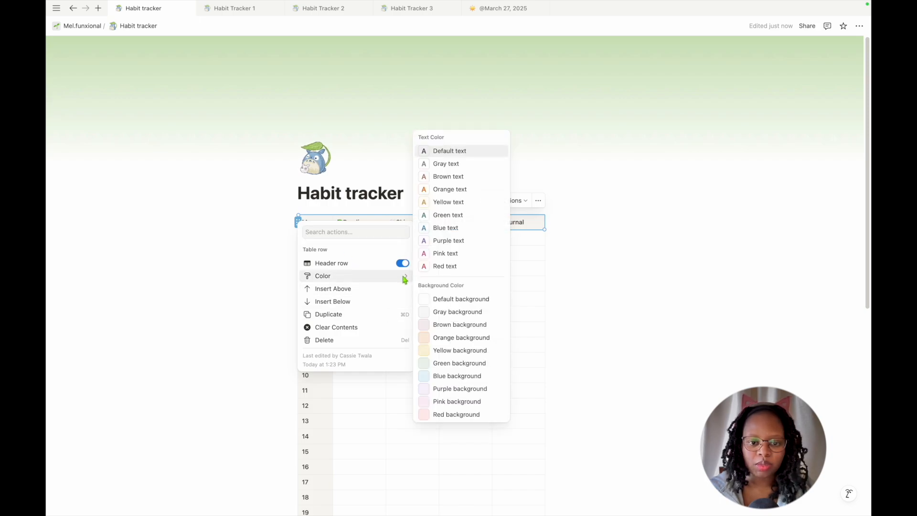
pyautogui.click(470, 364)
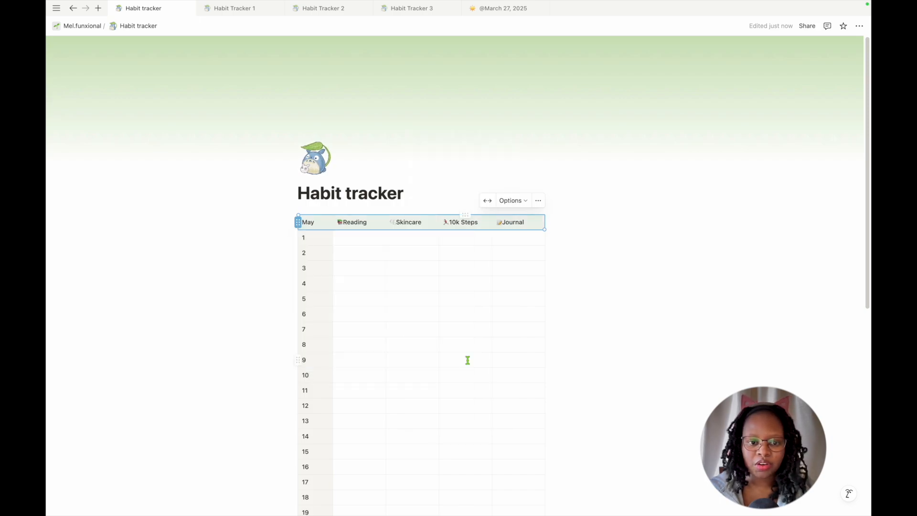
# Apply the same green background to the May header column.
pyautogui.click(316, 215)
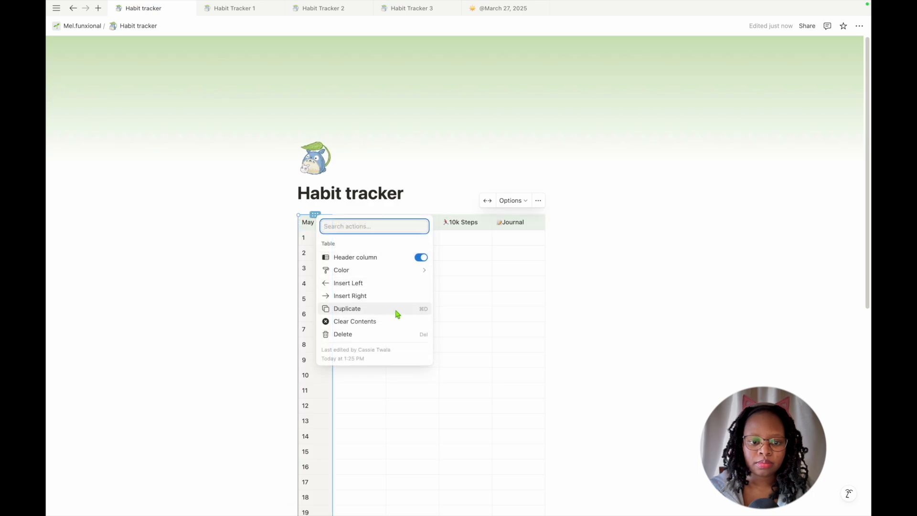
pyautogui.moveTo(403, 272)
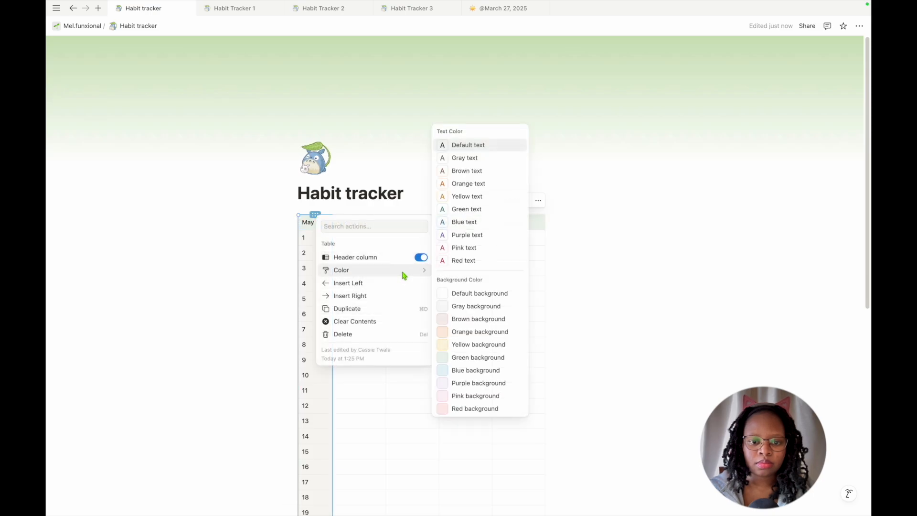
pyautogui.click(470, 358)
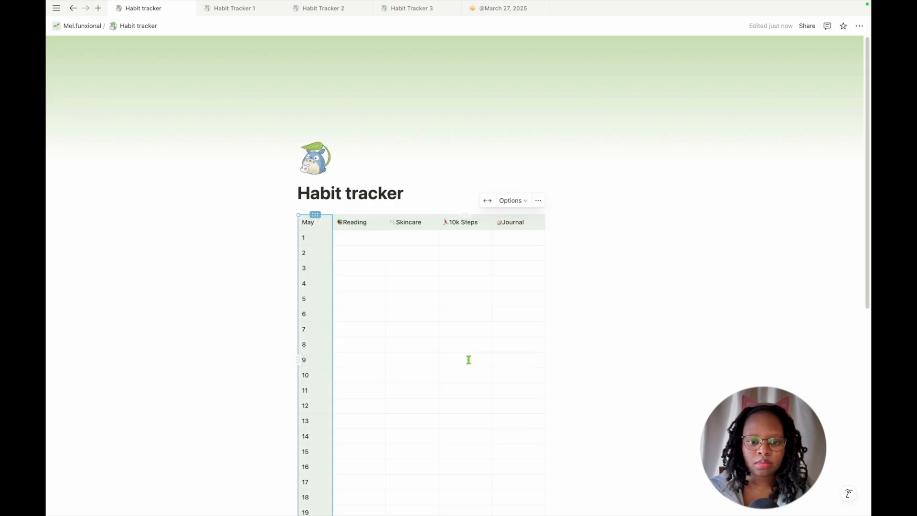
pyautogui.click(449, 171)
pyautogui.scroll(5, 449, 171)
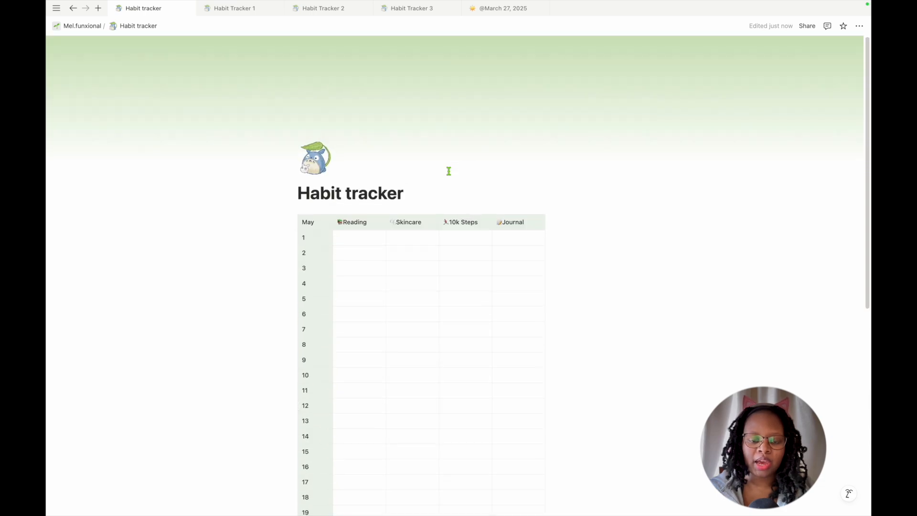
# Narrow the Reading and Skincare columns so they fit closely around their header labels.
pyautogui.click(358, 238)
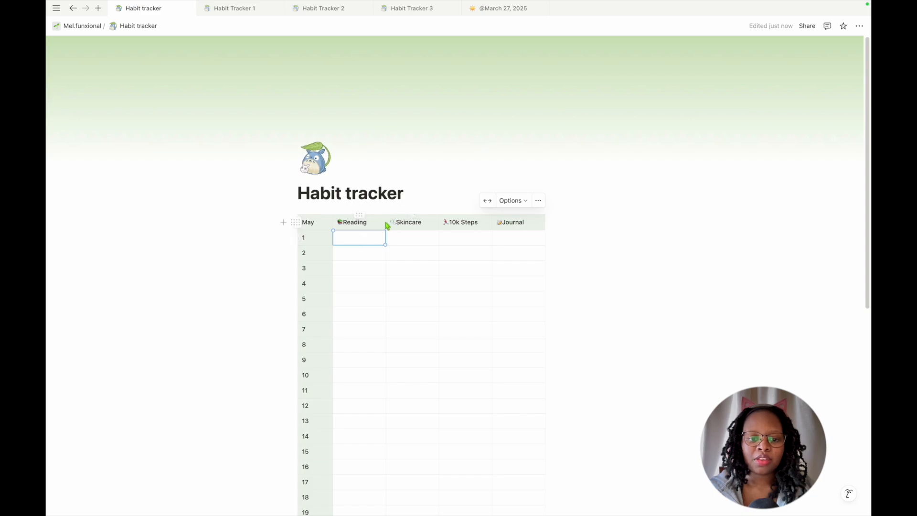
pyautogui.moveTo(386, 223); pyautogui.dragTo(377, 224)
pyautogui.press('Up')
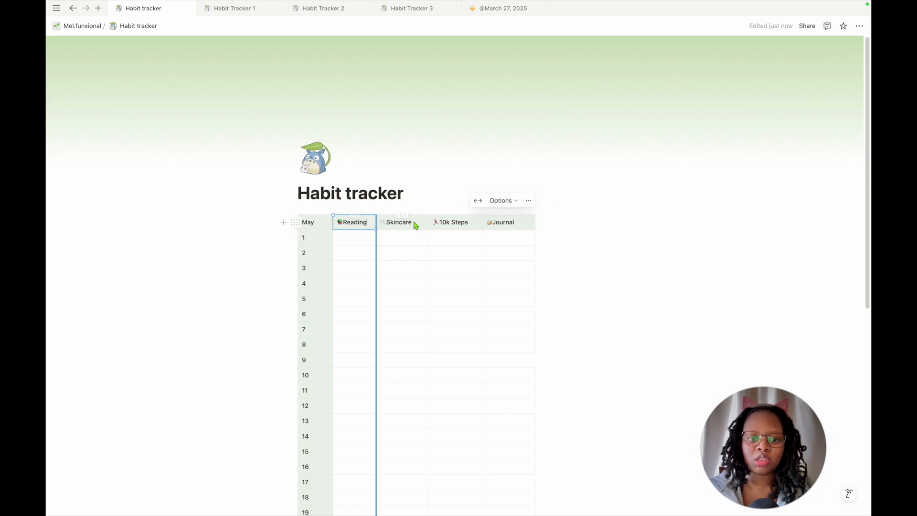
pyautogui.moveTo(432, 227); pyautogui.dragTo(423, 225)
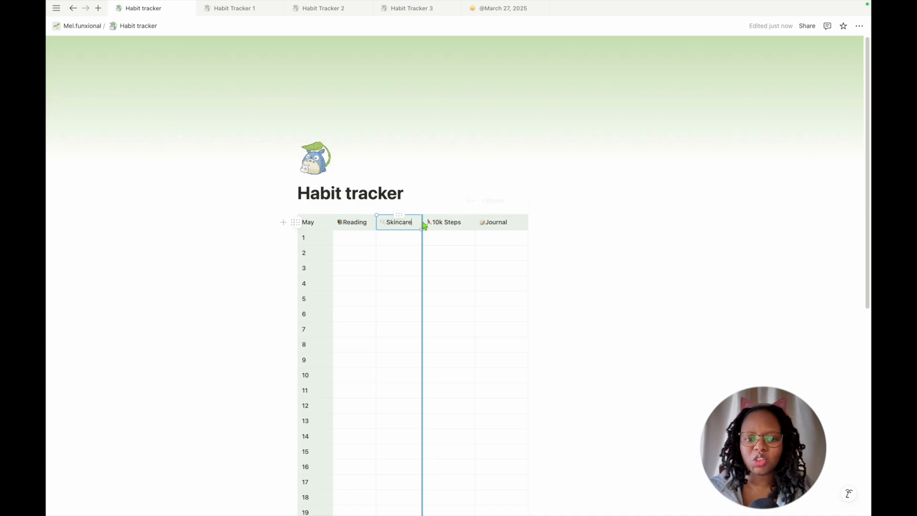
# Insert a heavy check mark symbol from the Character Viewer into the Reading cell for day 1.
pyautogui.click(366, 238)
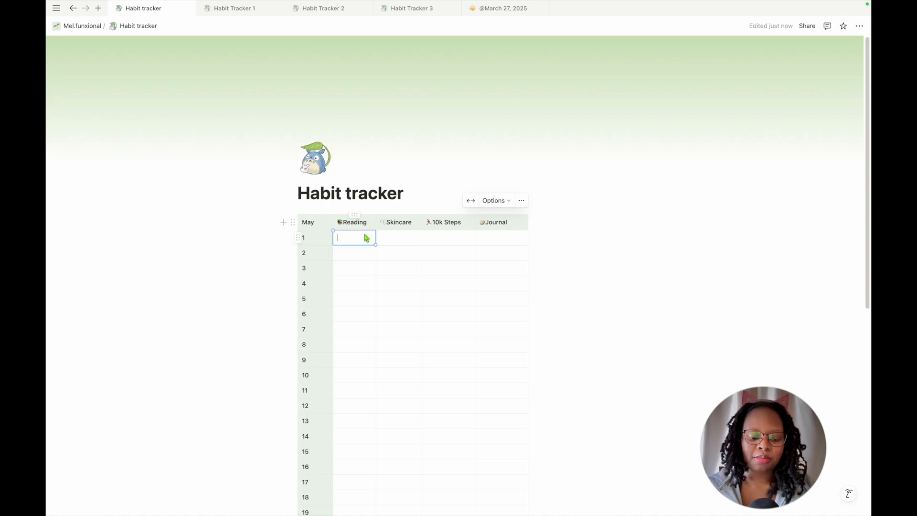
pyautogui.press('ctrl+super+space')
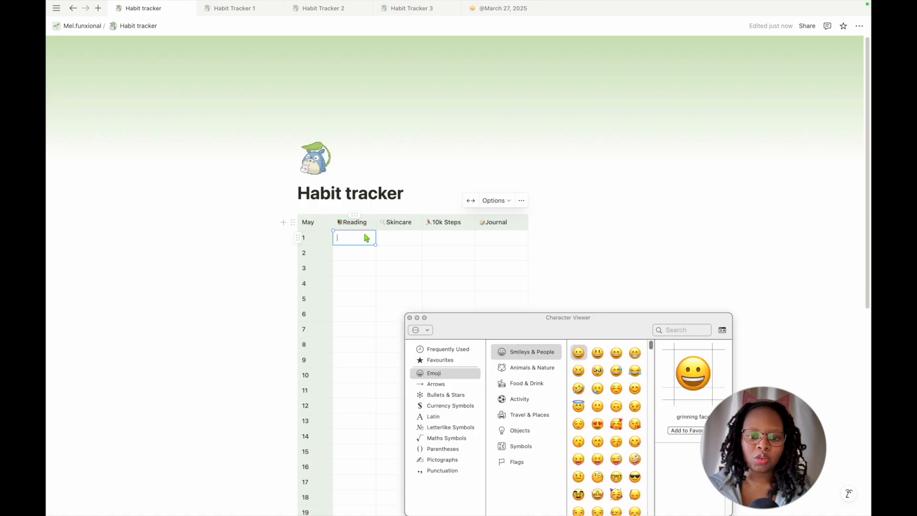
pyautogui.moveTo(470, 321); pyautogui.dragTo(485, 120)
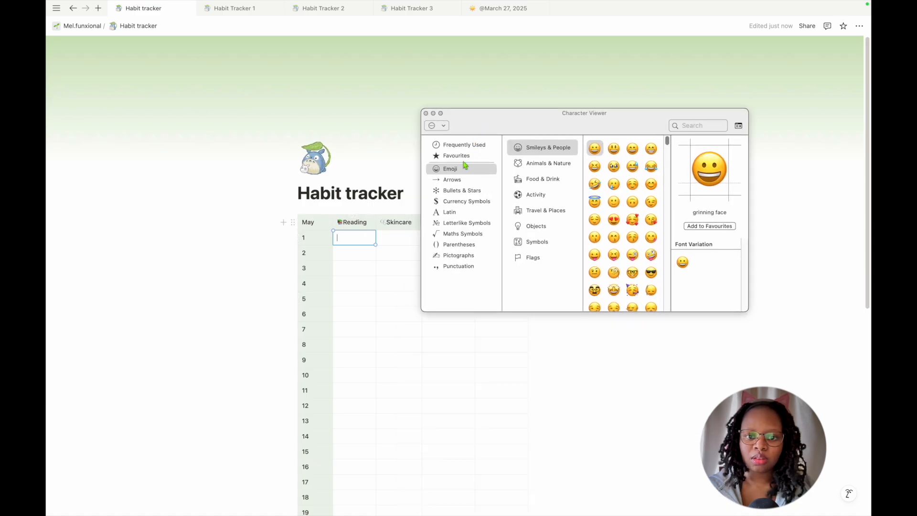
pyautogui.click(466, 146)
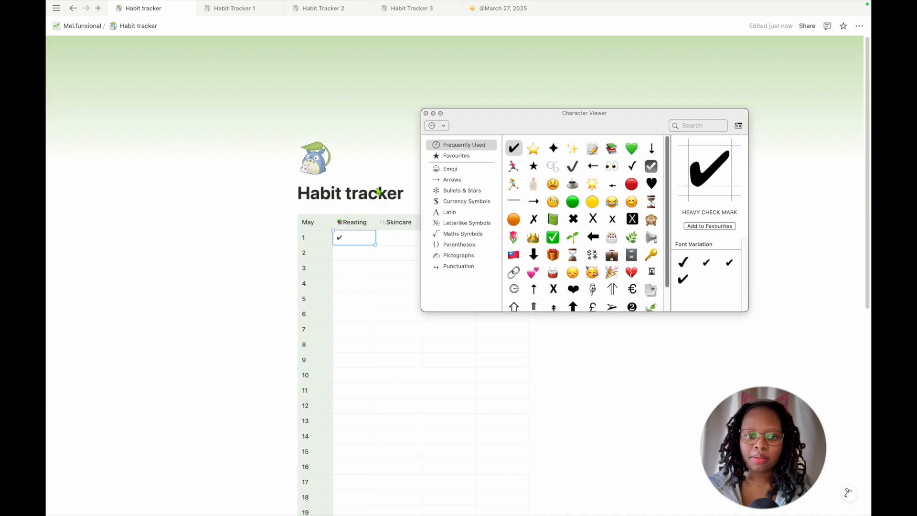
# Try the black four-pointed star and sparkles in day 1's Skincare cell, keep only the star, and close the Character Viewer.
pyautogui.click(388, 239)
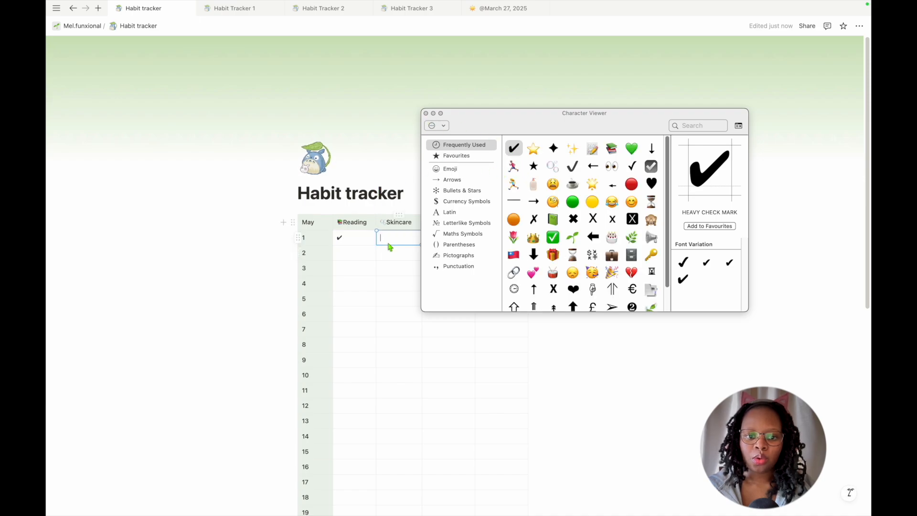
pyautogui.click(553, 149)
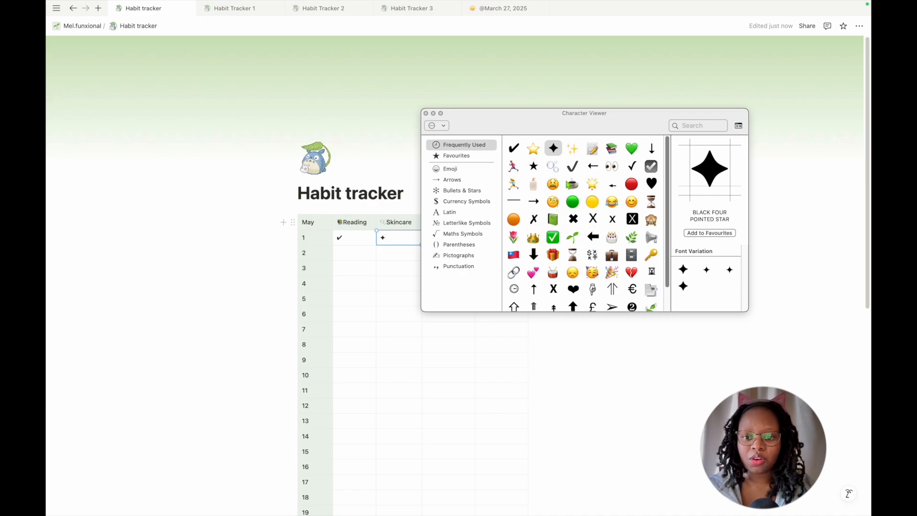
pyautogui.click(575, 150)
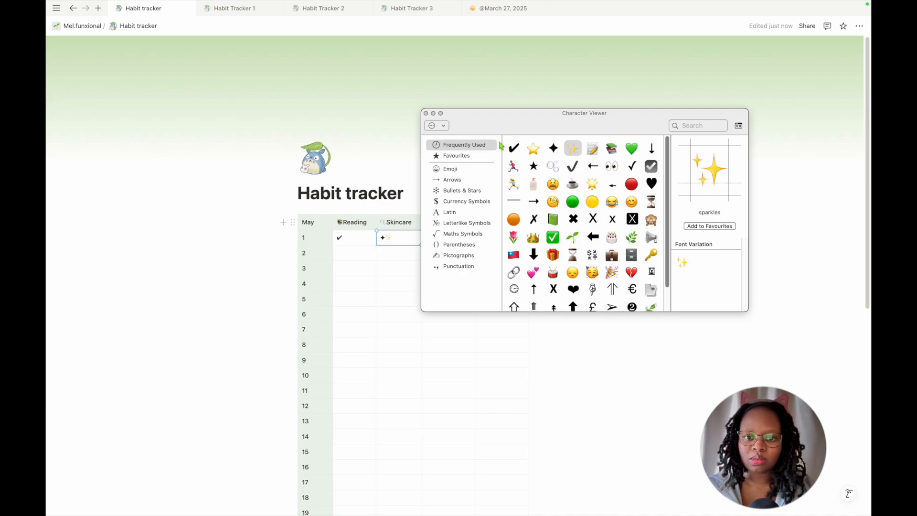
pyautogui.press('BackSpace')
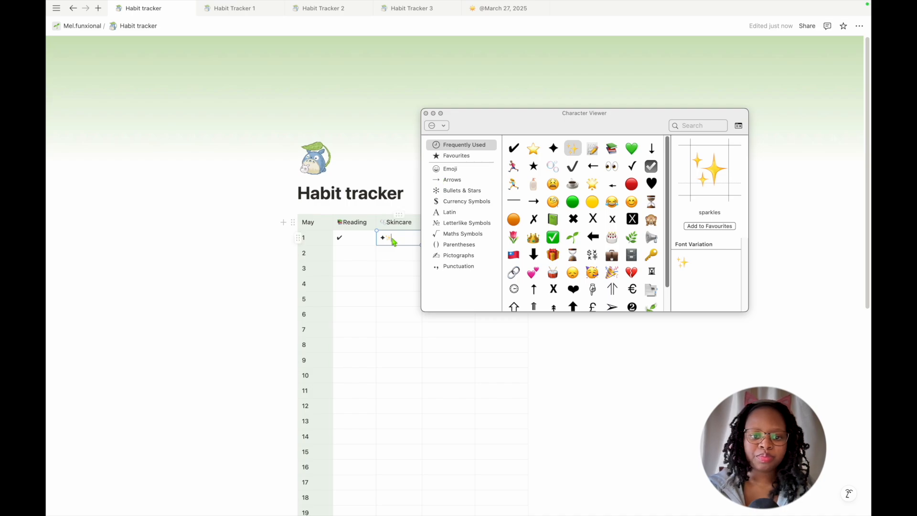
pyautogui.click(427, 114)
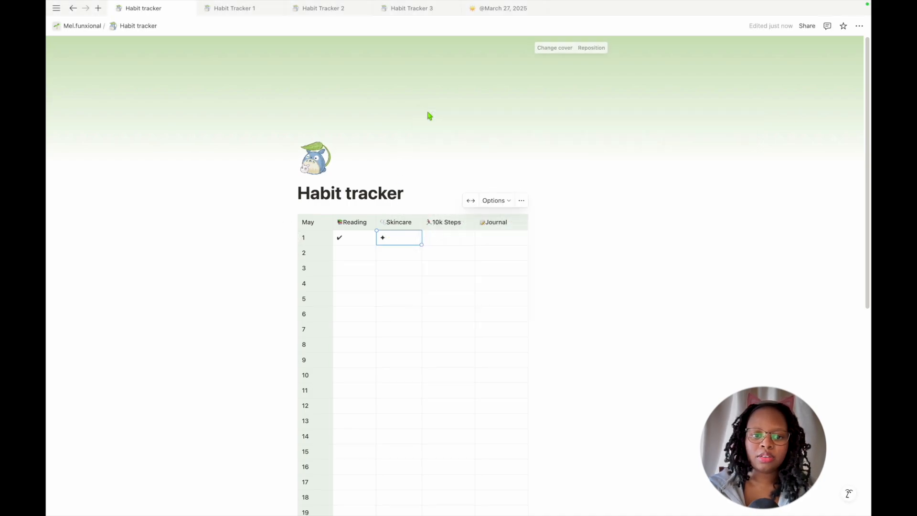
# Copy the check mark from day 1's Reading cell into the 10k Steps and Journal cells of the same row.
pyautogui.click(352, 238)
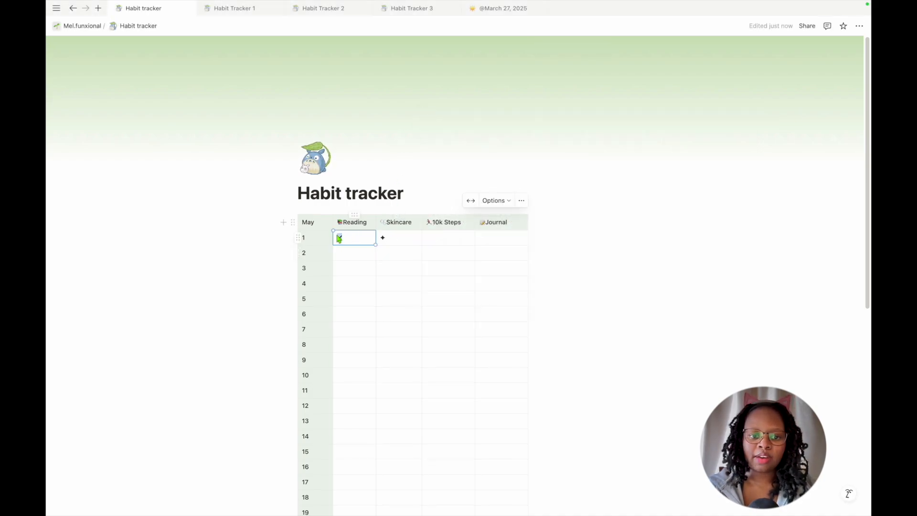
pyautogui.click(443, 242)
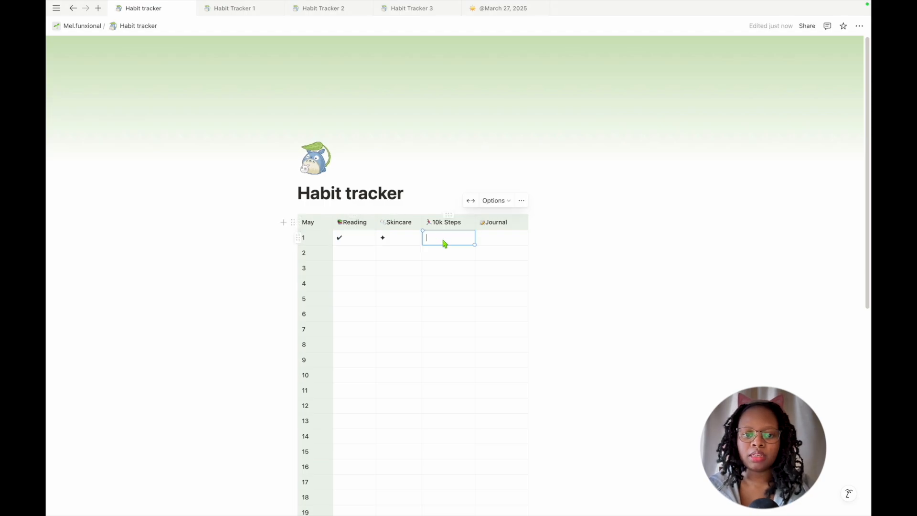
pyautogui.write('✔')
pyautogui.click(501, 240)
pyautogui.write('✔')
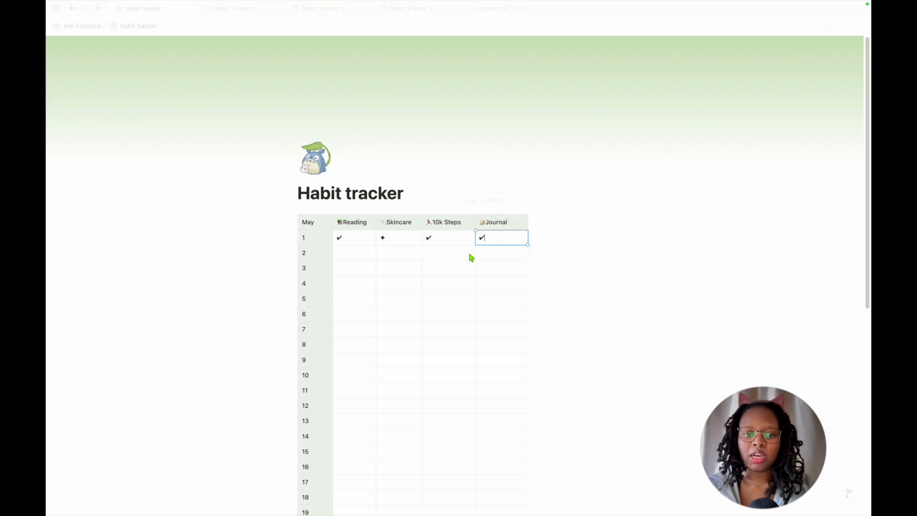
# Replace the star in day 1's Skincare cell with a check mark.
pyautogui.click(391, 239)
pyautogui.press('BackSpace')
pyautogui.write('✔')
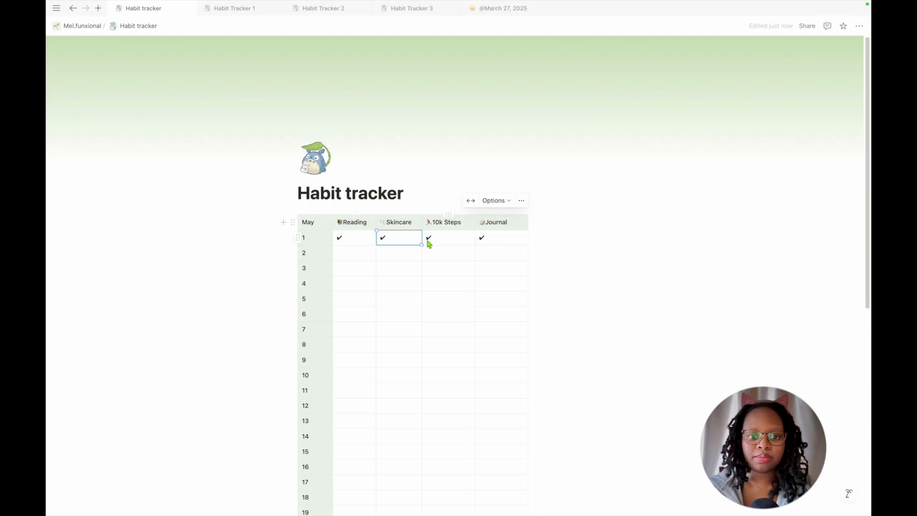
pyautogui.click(388, 286)
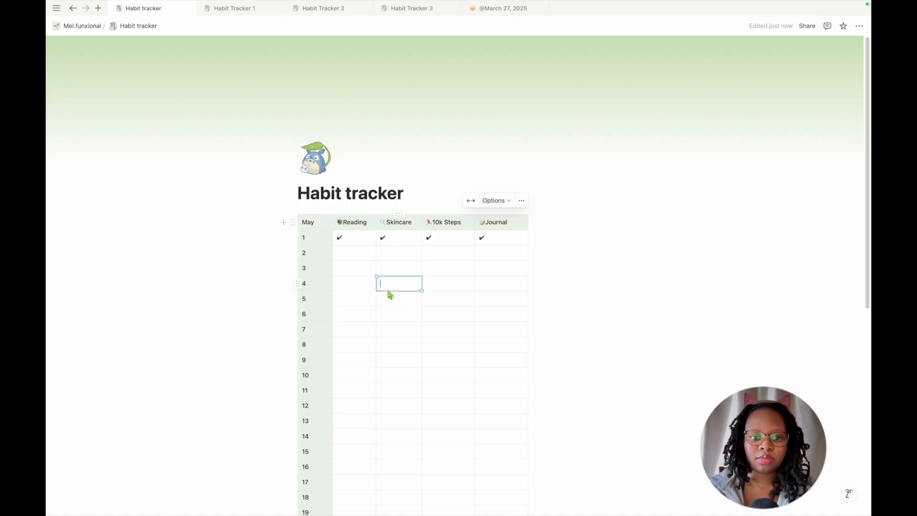
# Enter a check mark in the Reading, Skincare, 10k Steps and Journal cells of day 2.
pyautogui.click(360, 254)
pyautogui.write('✔')
pyautogui.click(402, 252)
pyautogui.write('✔')
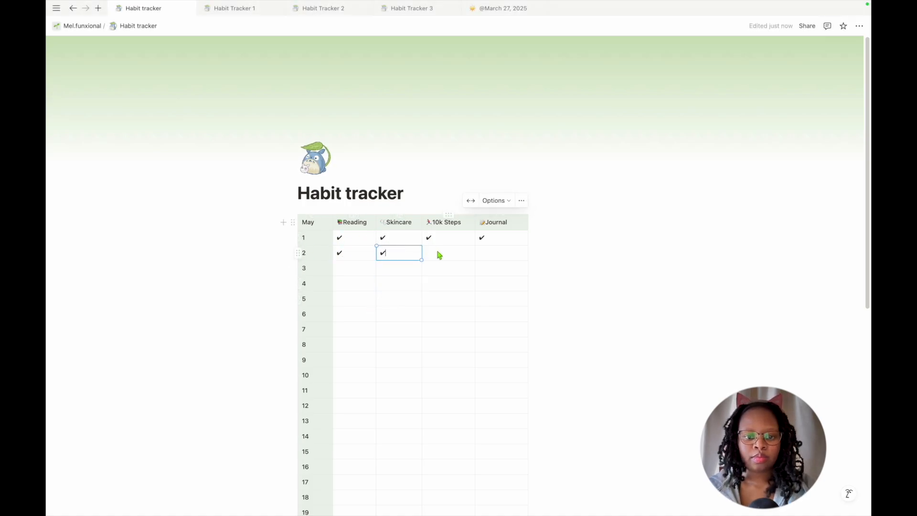
pyautogui.click(439, 254)
pyautogui.write('✔')
pyautogui.click(510, 257)
pyautogui.write('✔')
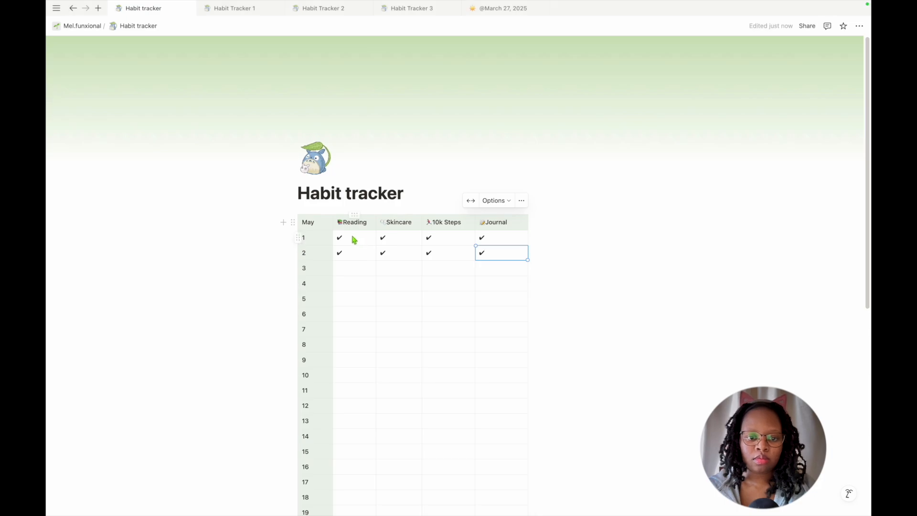
pyautogui.moveTo(352, 239); pyautogui.dragTo(483, 237)
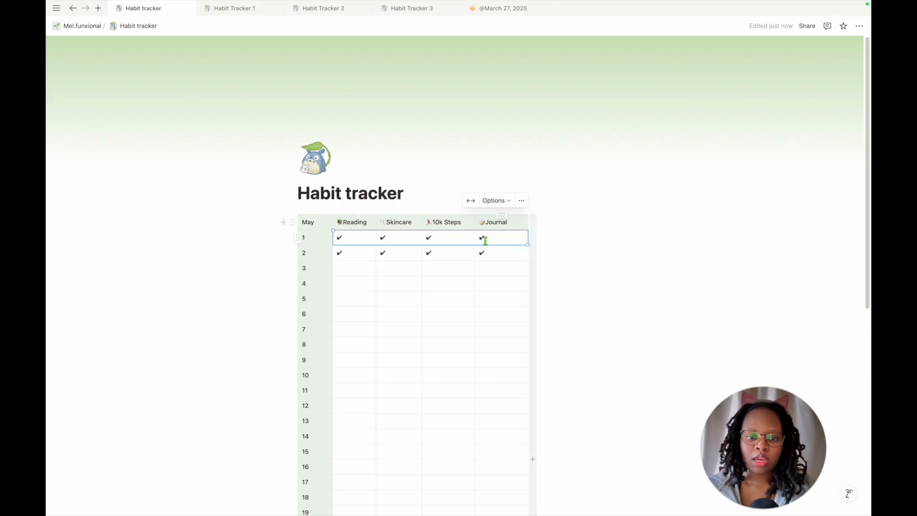
pyautogui.click(350, 258)
pyautogui.click(339, 254)
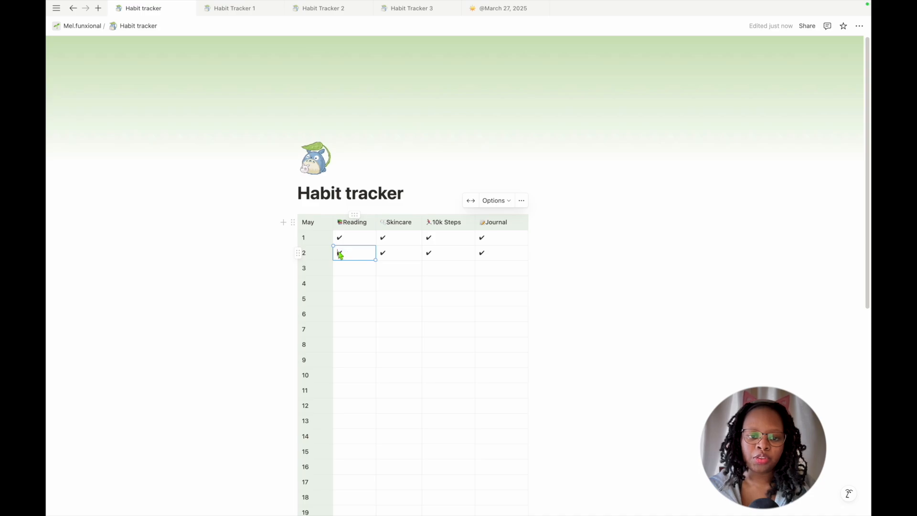
pyautogui.click(348, 282)
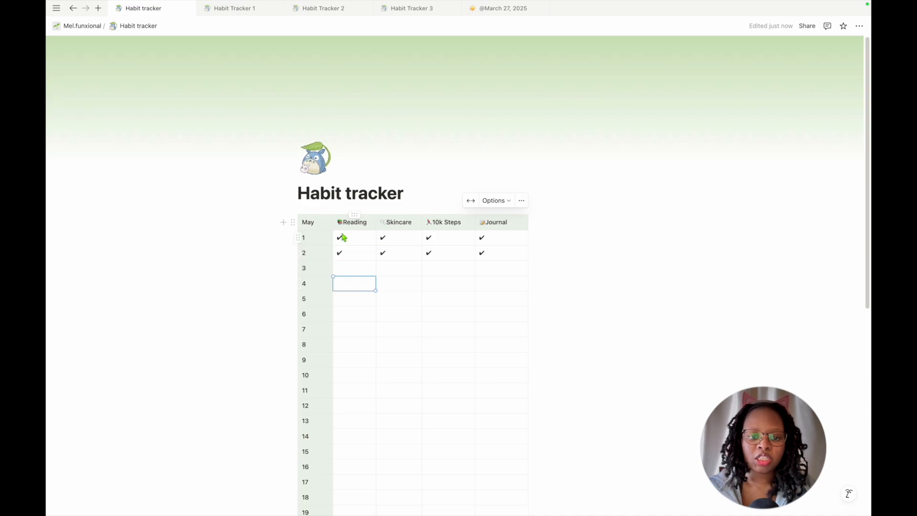
pyautogui.moveTo(342, 236); pyautogui.dragTo(491, 252)
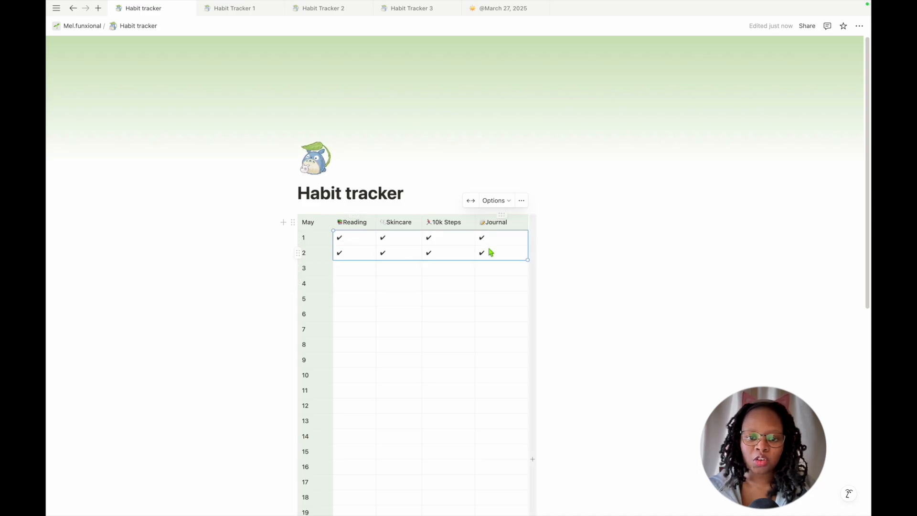
pyautogui.click(364, 242)
pyautogui.click(385, 239)
pyautogui.moveTo(422, 241); pyautogui.dragTo(484, 253)
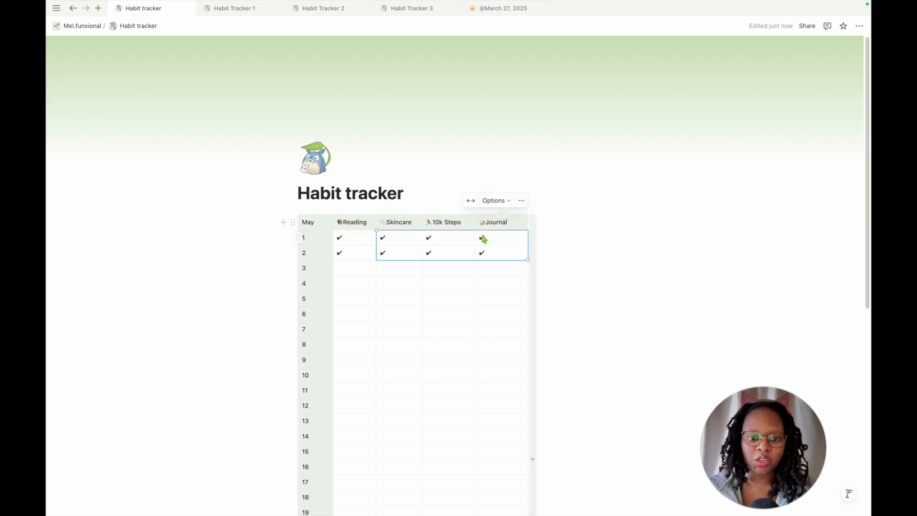
pyautogui.click(428, 286)
# Copy the check mark from day 2's Reading cell and fill all four habit columns with it through day 31.
pyautogui.click(354, 255)
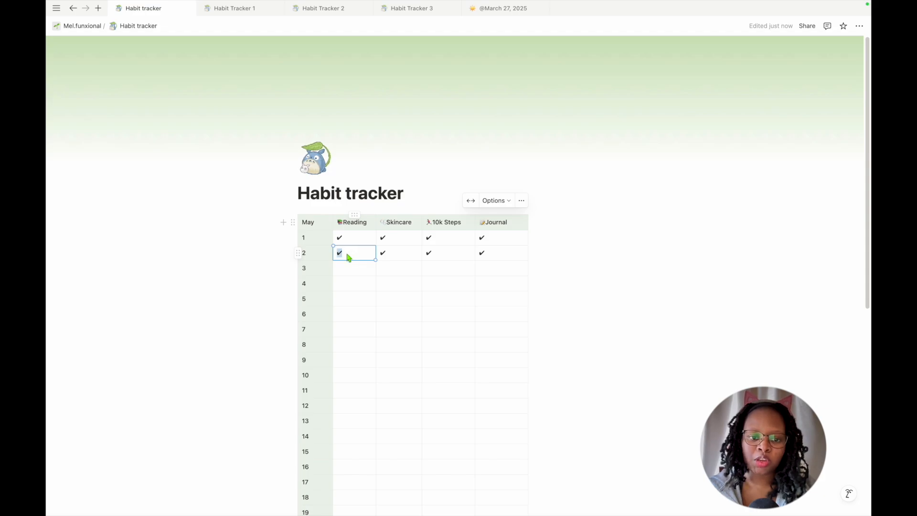
pyautogui.click(372, 328)
pyautogui.moveTo(348, 245); pyautogui.dragTo(432, 431)
pyautogui.scroll(-2, 506, 242)
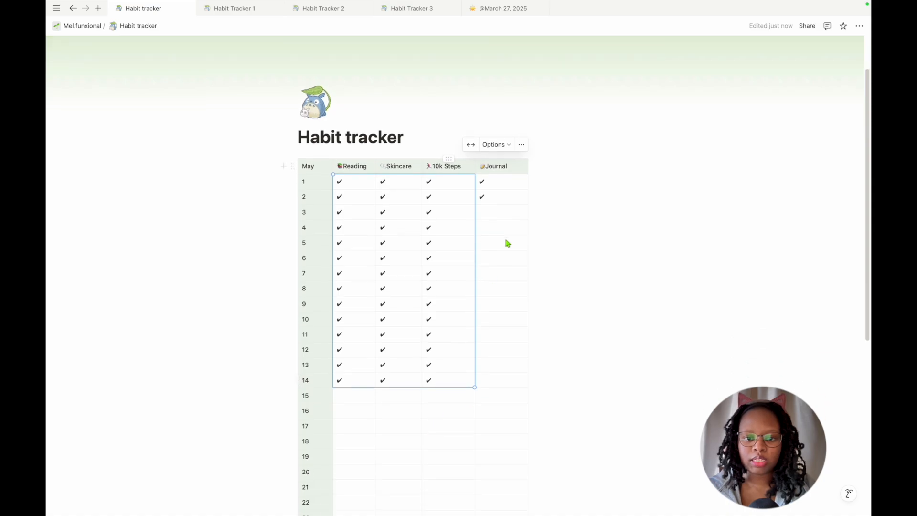
pyautogui.moveTo(504, 181); pyautogui.dragTo(497, 488)
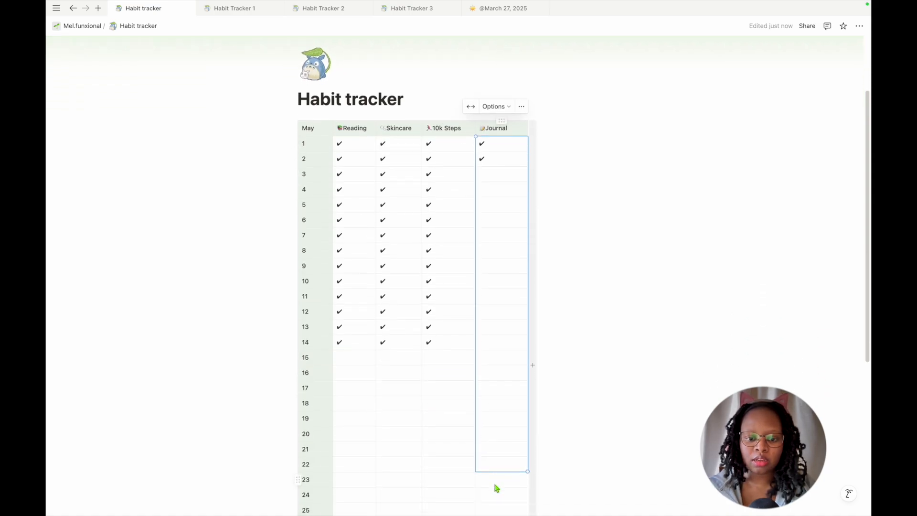
pyautogui.scroll(-5, 382, 330)
pyautogui.moveTo(349, 180); pyautogui.dragTo(506, 428)
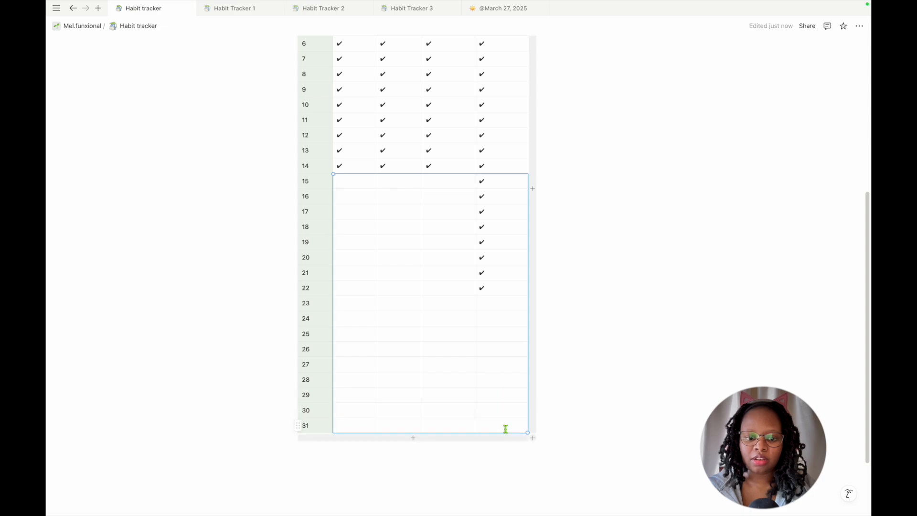
pyautogui.write('✔')
pyautogui.scroll(6, 504, 428)
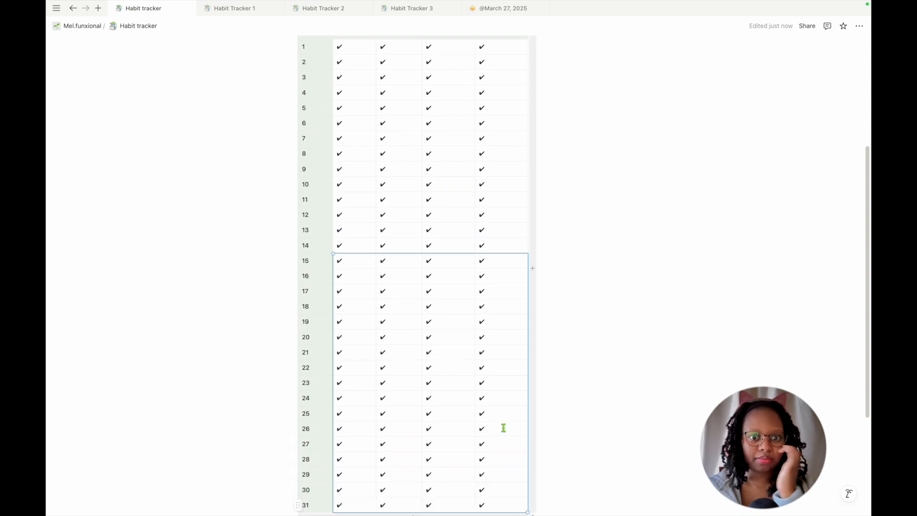
pyautogui.scroll(-5, 411, 171)
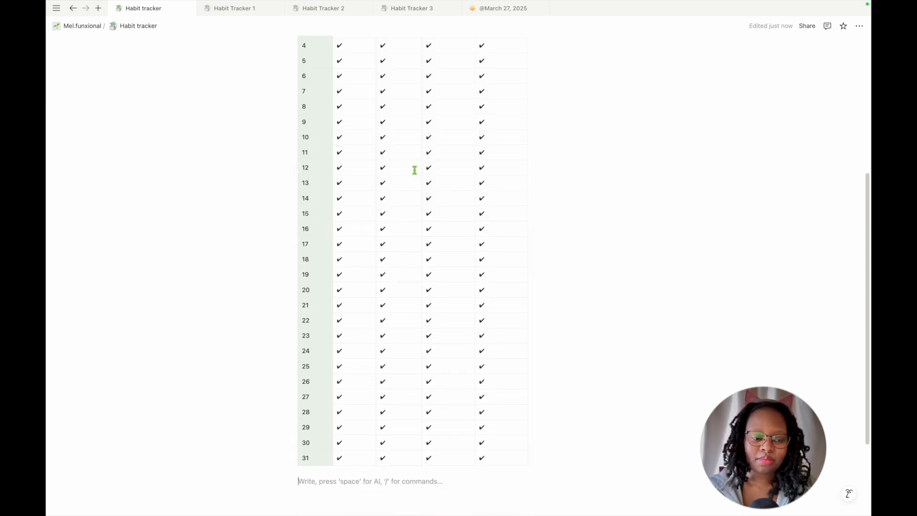
pyautogui.scroll(5, 450, 183)
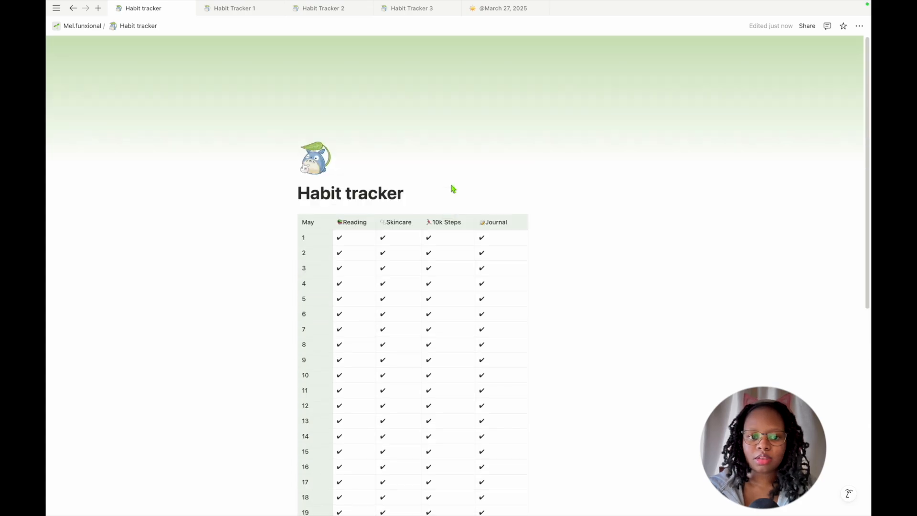
# Change the month in the table's header cell from May to April.
pyautogui.moveTo(500, 130)
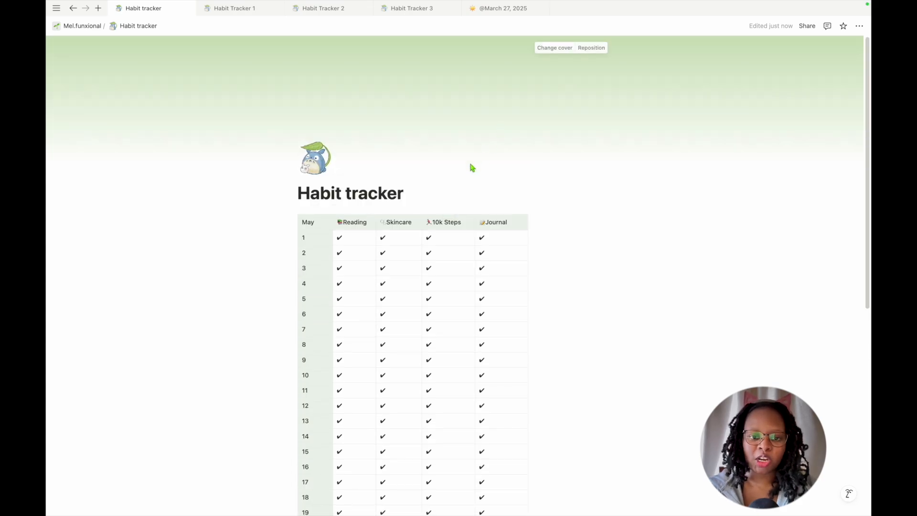
pyautogui.click(418, 197)
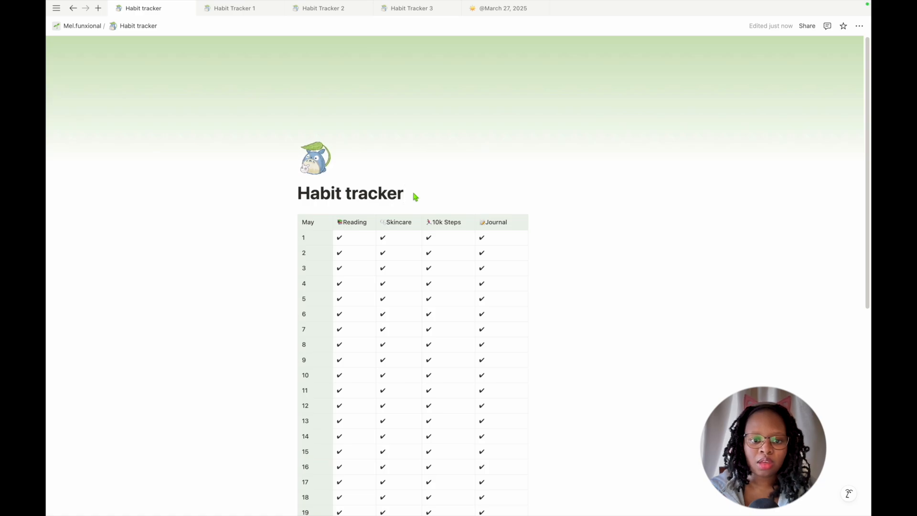
pyautogui.doubleClick(313, 223)
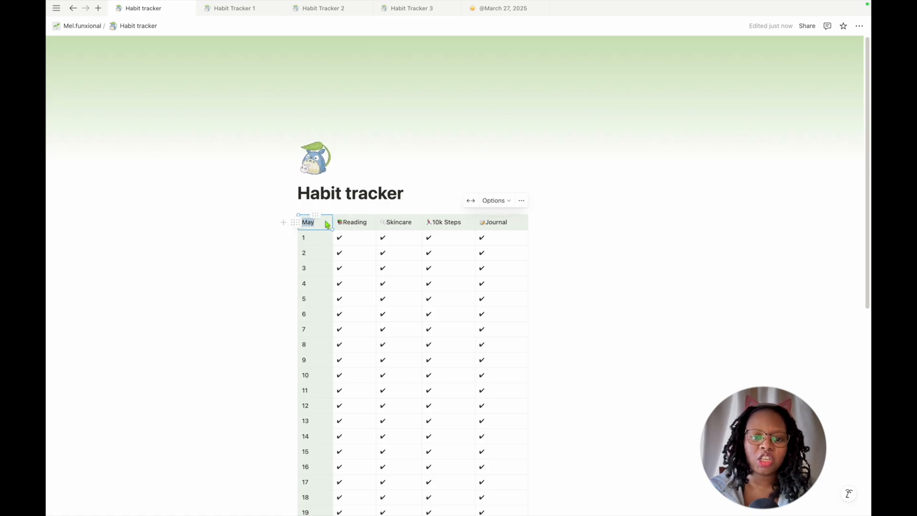
pyautogui.write('April')
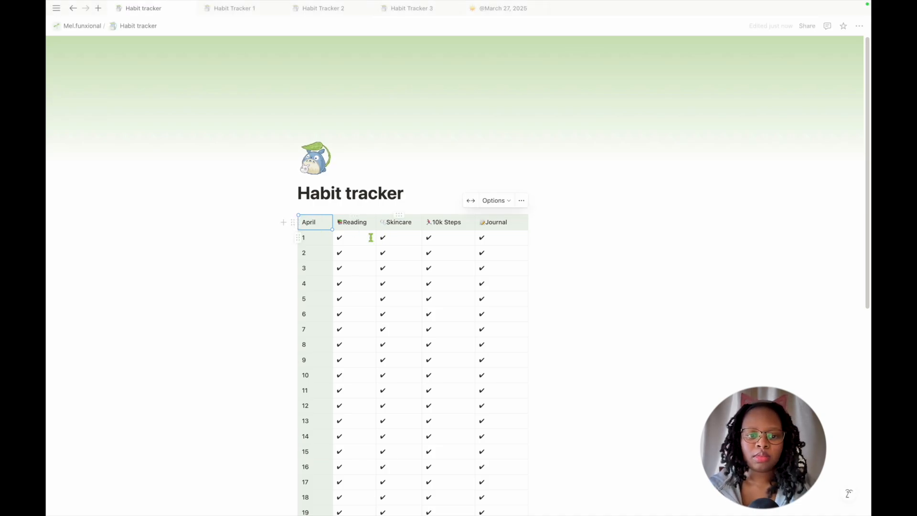
# Clear all check marks from the four habit columns for days 1 to 31.
pyautogui.moveTo(348, 240); pyautogui.dragTo(491, 456)
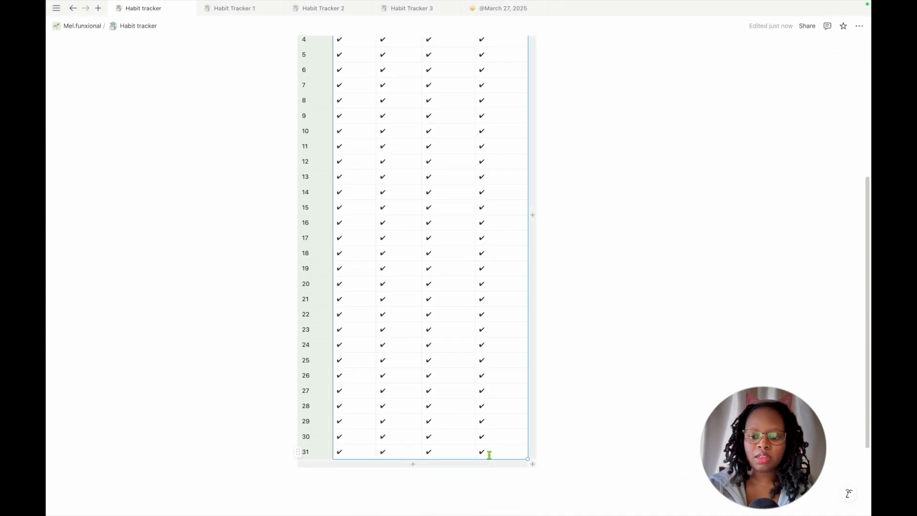
pyautogui.press('BackSpace')
pyautogui.scroll(10, 489, 455)
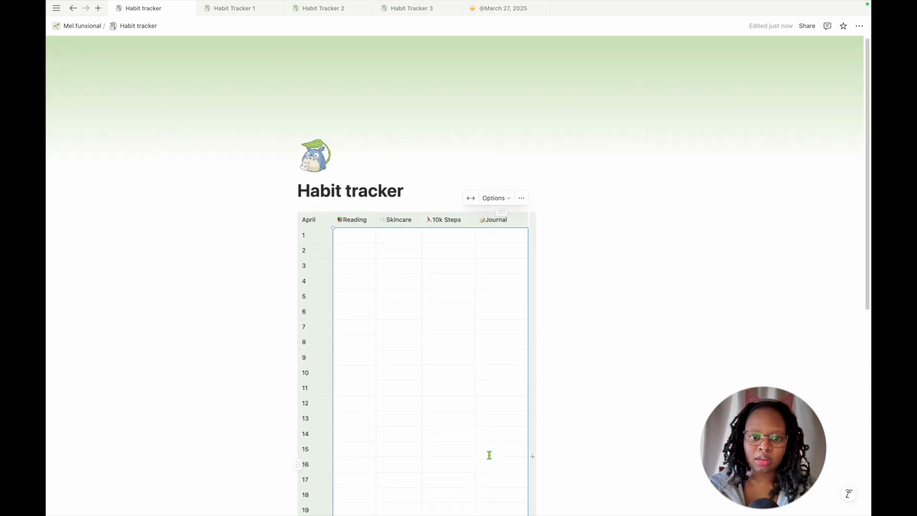
pyautogui.click(547, 191)
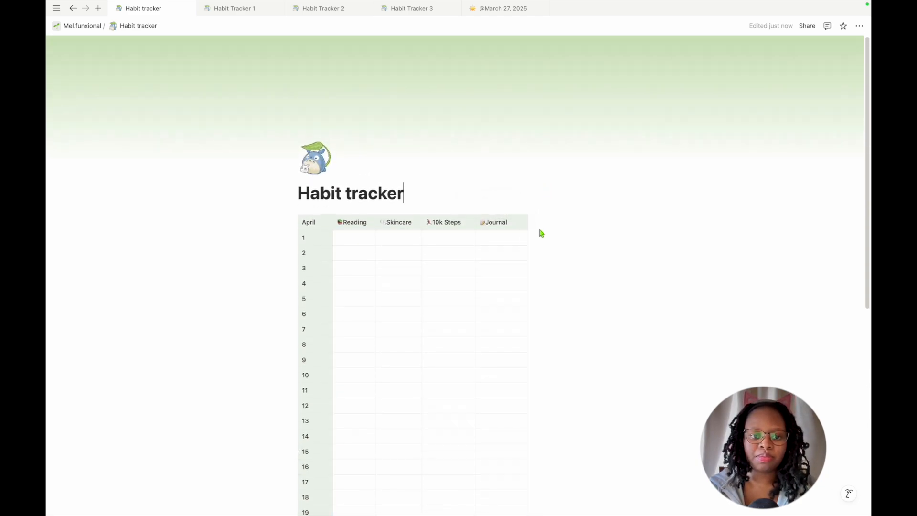
pyautogui.doubleClick(315, 225)
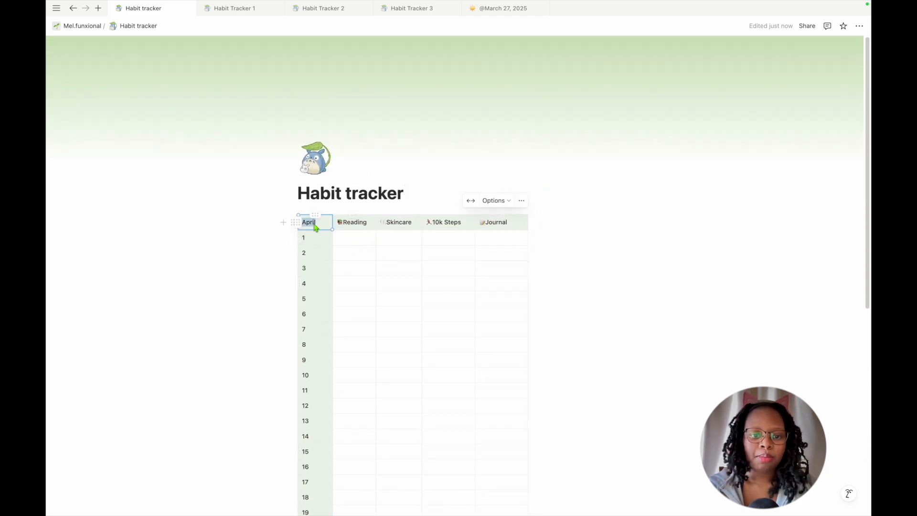
pyautogui.click(407, 198)
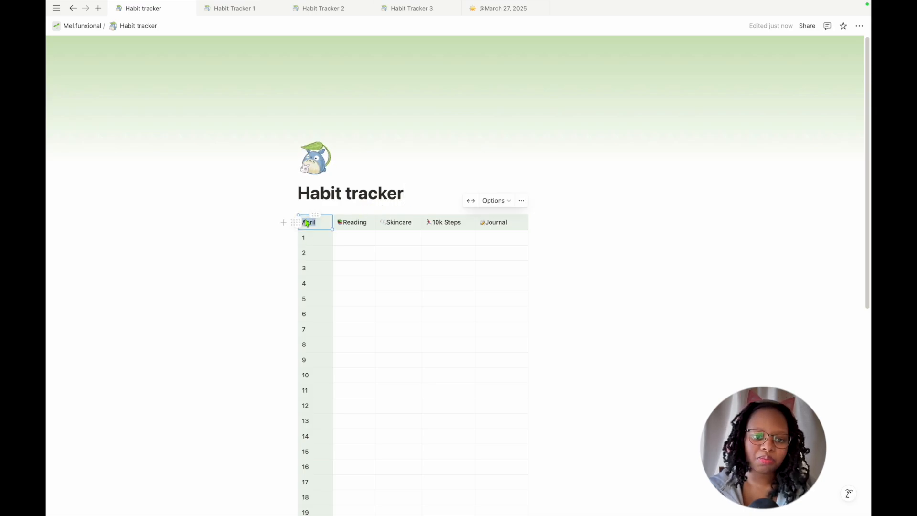
pyautogui.click(403, 257)
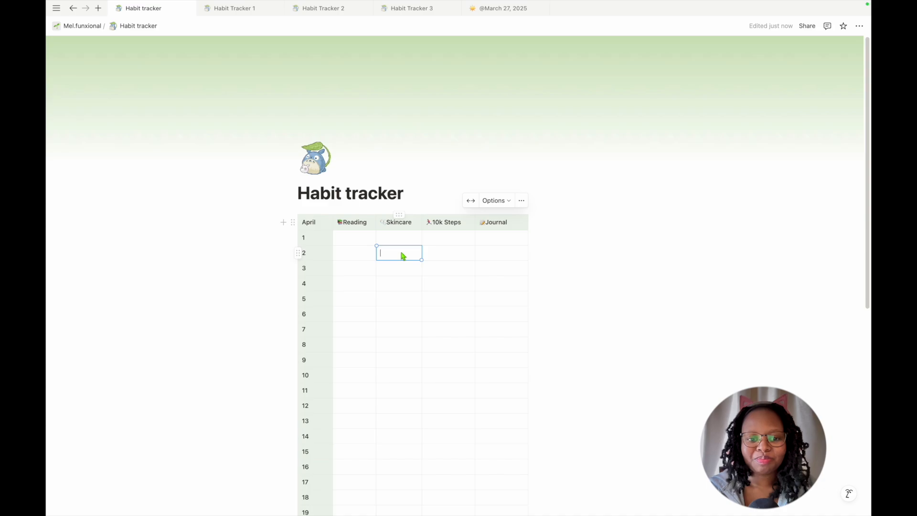
# Insert a subpage between the page title and the habit table and title it "Archive".
pyautogui.click(412, 201)
pyautogui.press('Return')
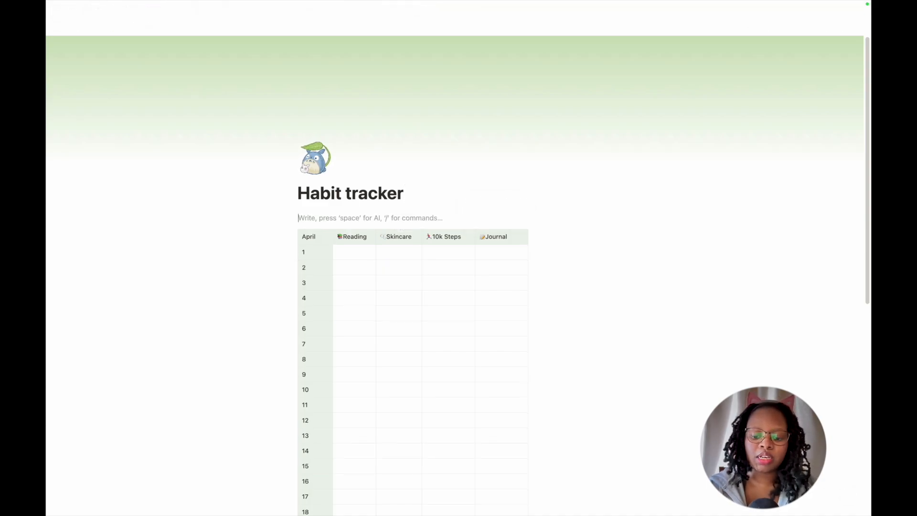
pyautogui.write('/page')
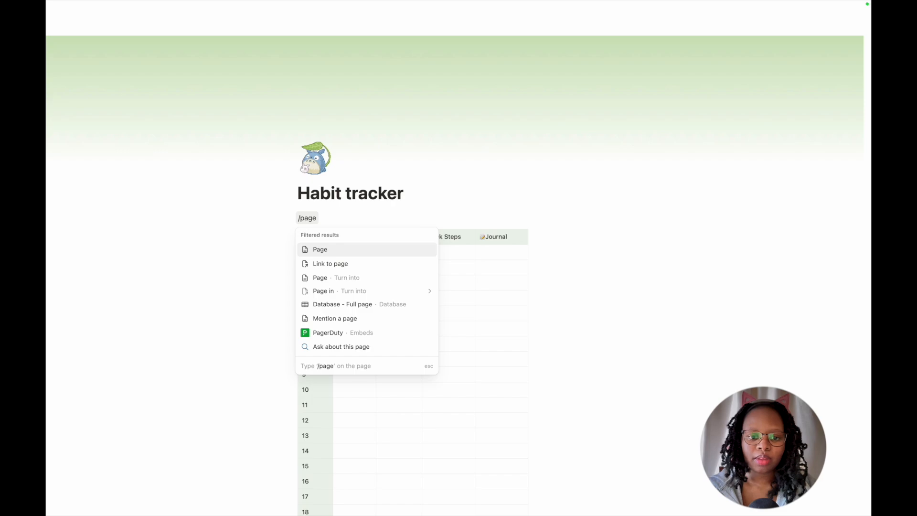
pyautogui.click(321, 250)
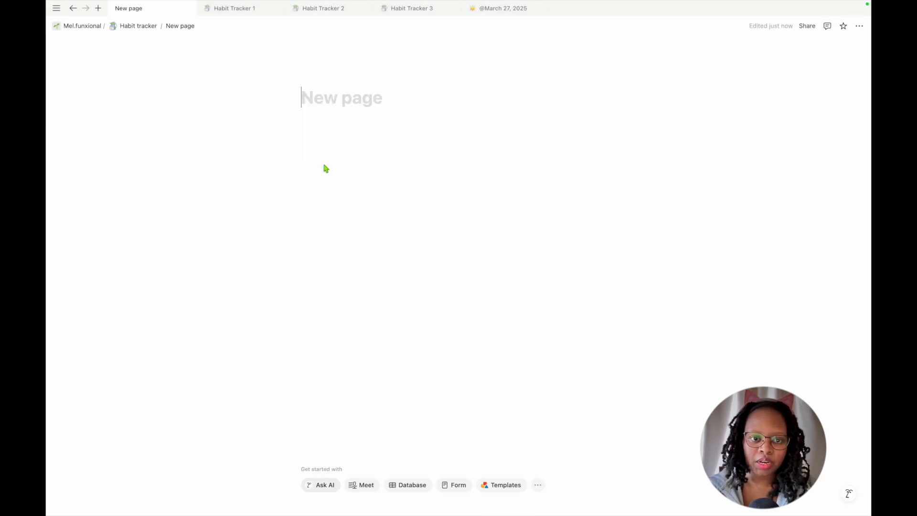
pyautogui.write('Archive')
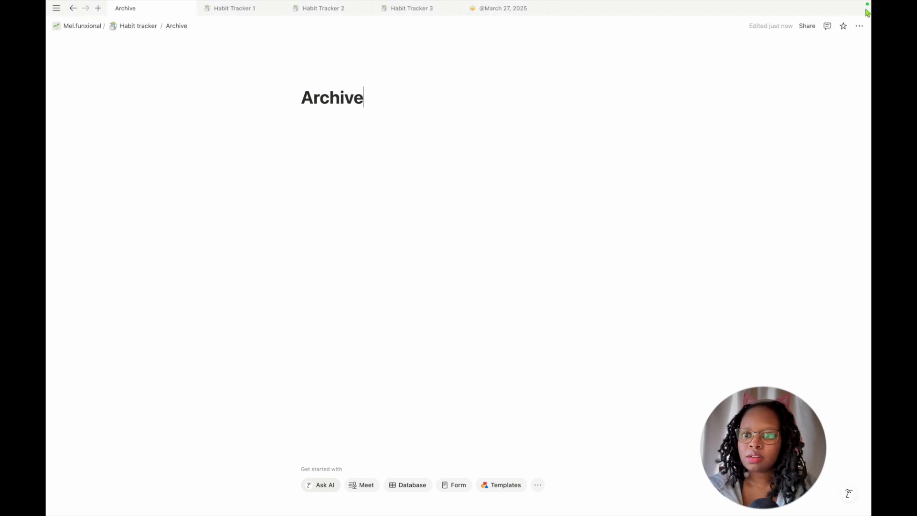
# Configure the Archive page with full width on, backlinks off, minimal inline comments and page discussions off.
pyautogui.click(860, 27)
pyautogui.click(853, 163)
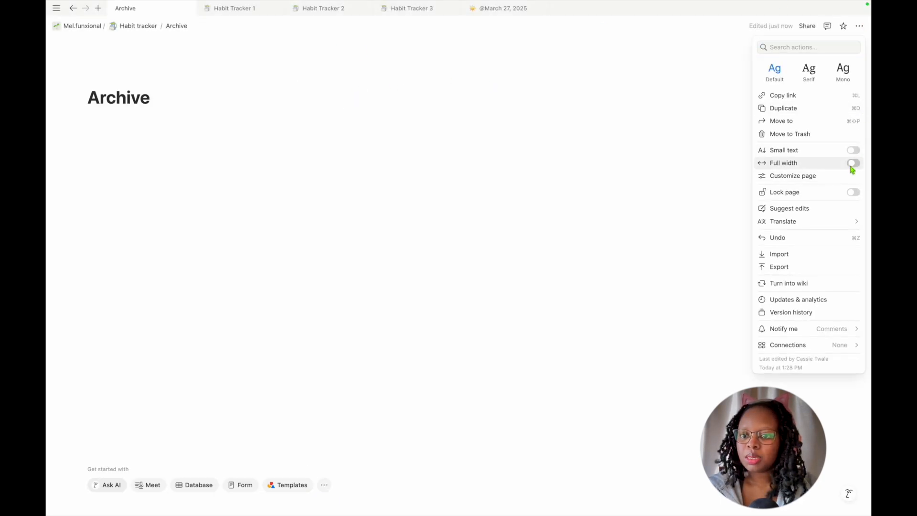
pyautogui.click(807, 175)
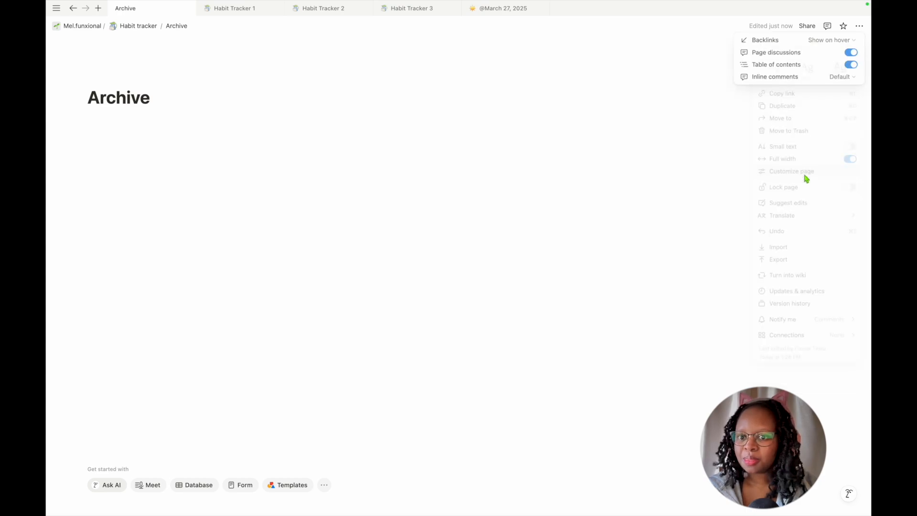
pyautogui.click(848, 41)
pyautogui.click(830, 79)
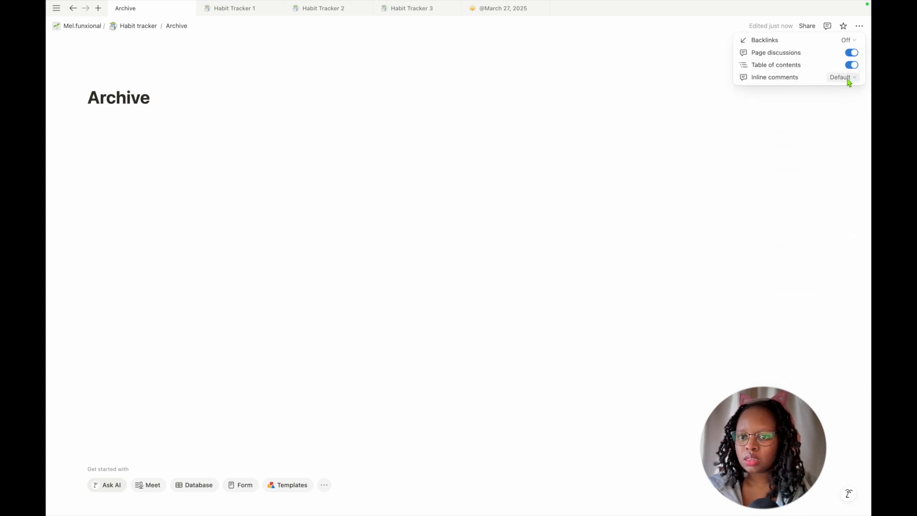
pyautogui.click(845, 79)
pyautogui.click(826, 105)
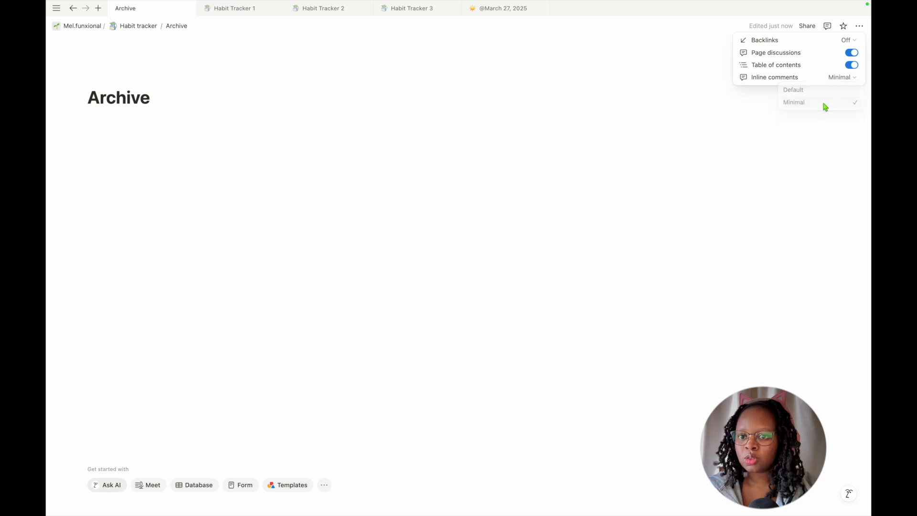
pyautogui.click(853, 53)
pyautogui.click(332, 72)
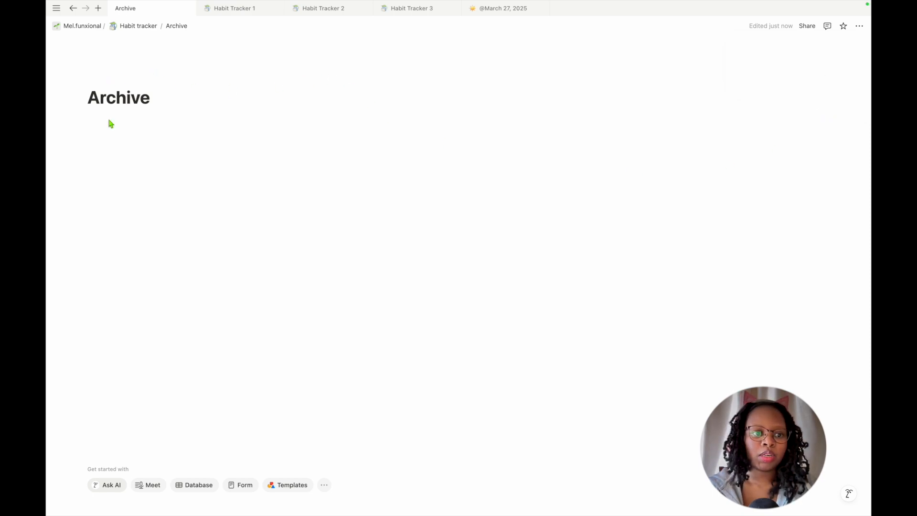
# Give the Archive page the archive box icon, searching the icon set for "box".
pyautogui.click(105, 77)
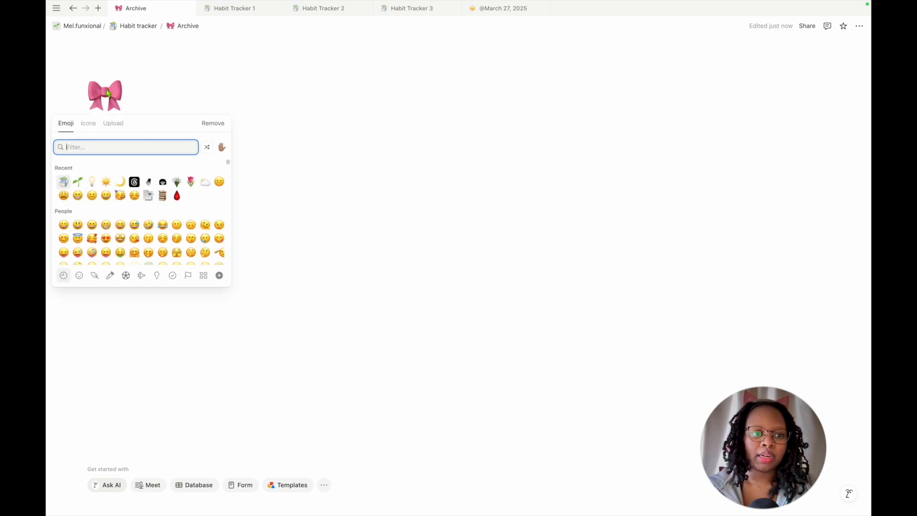
pyautogui.click(88, 123)
pyautogui.write('box')
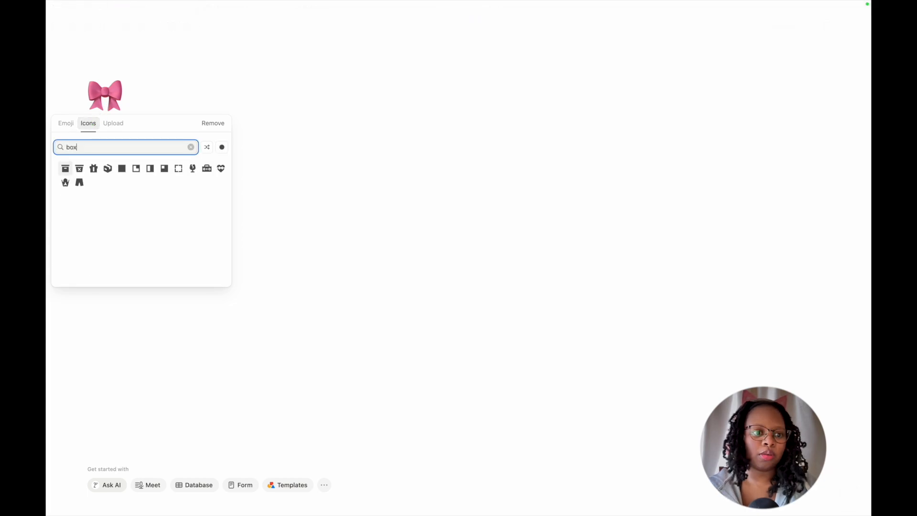
pyautogui.click(65, 168)
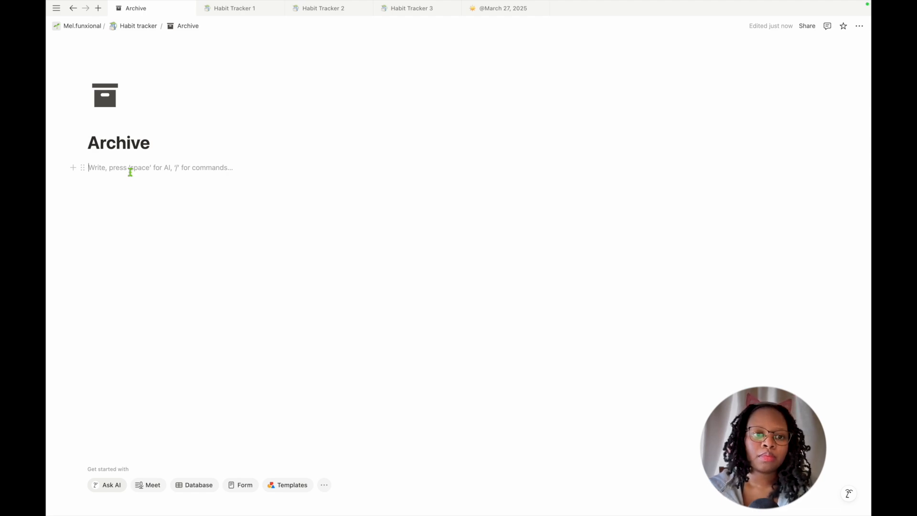
# Examine how the finished Habit Tracker 1 archive lays out its Year page, collapsing and expanding the January, February and March toggles.
pyautogui.click(231, 10)
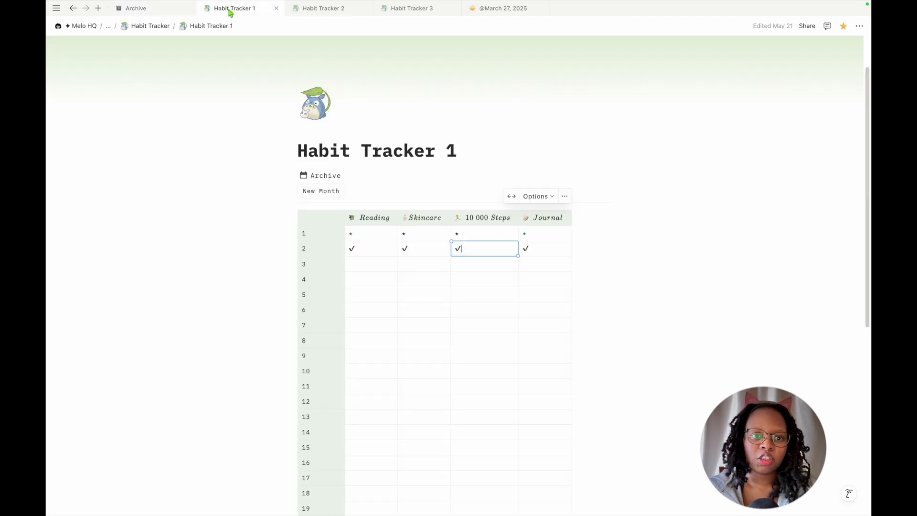
pyautogui.click(330, 176)
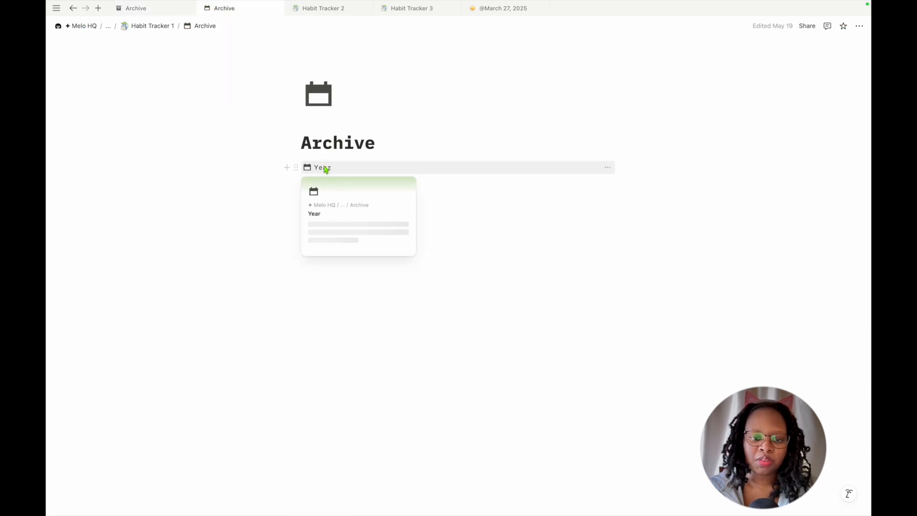
pyautogui.click(323, 168)
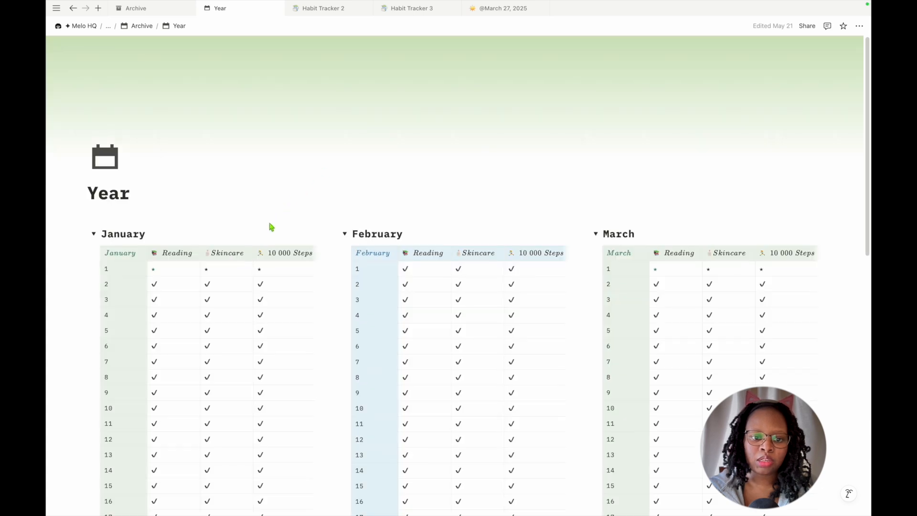
pyautogui.scroll(-1, 269, 225)
pyautogui.click(94, 203)
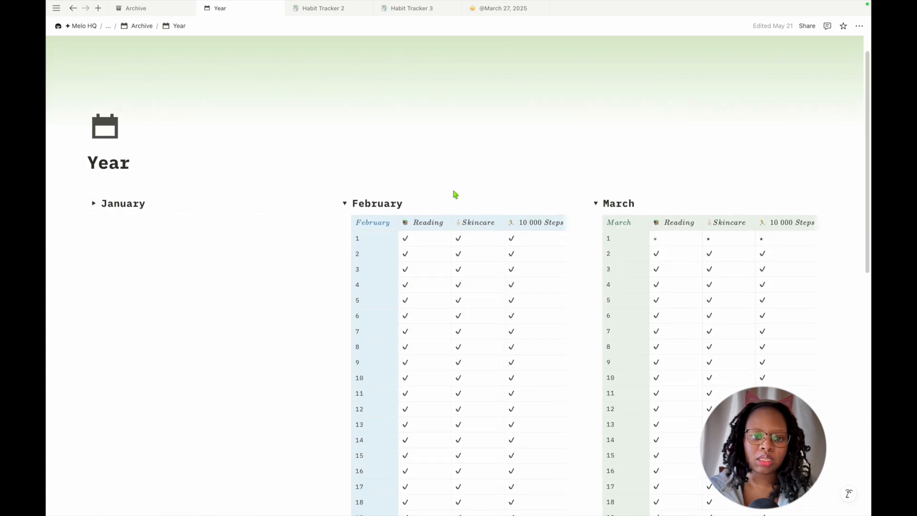
pyautogui.click(345, 203)
pyautogui.click(597, 203)
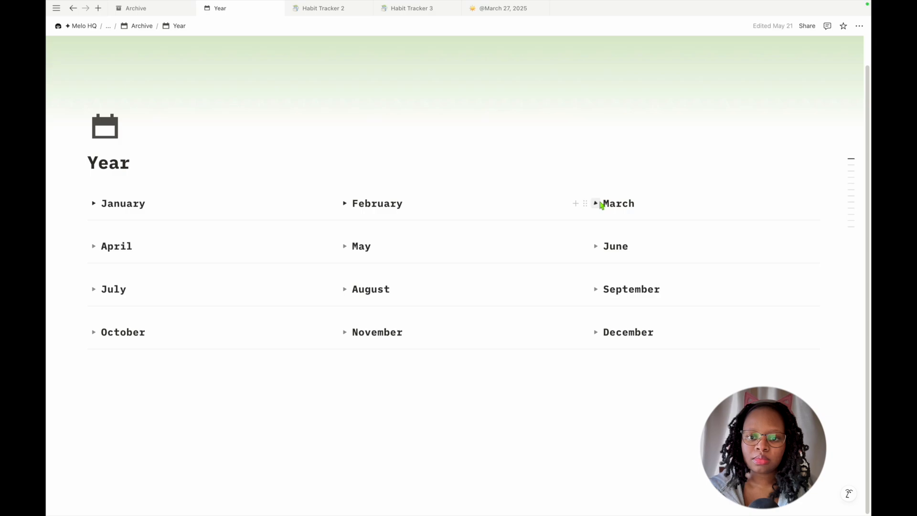
pyautogui.click(94, 204)
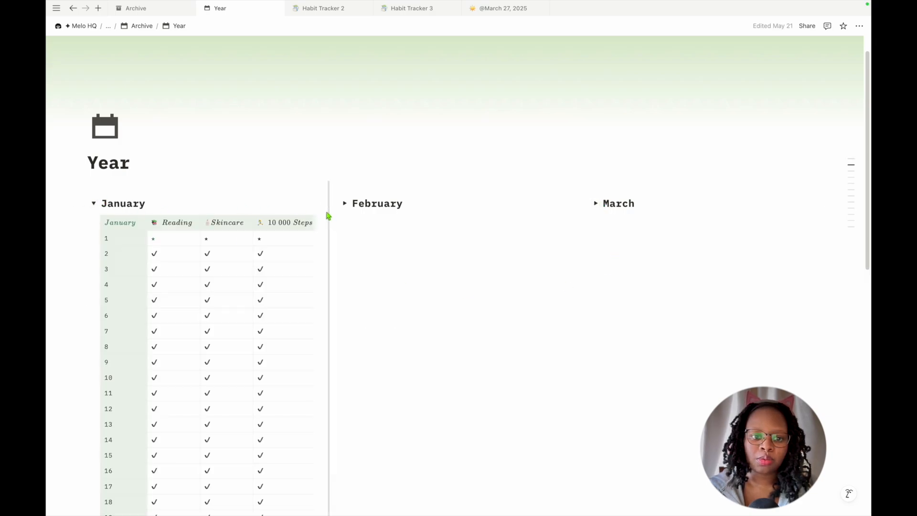
pyautogui.click(345, 204)
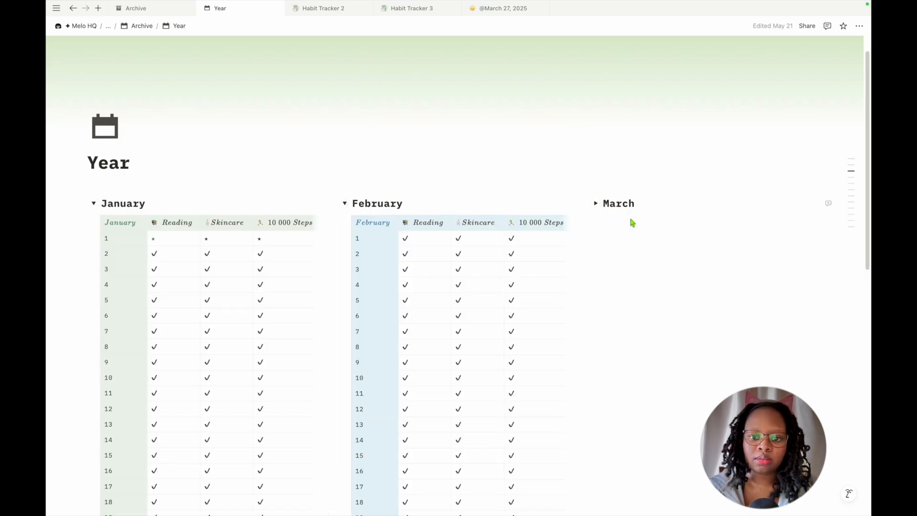
pyautogui.click(596, 204)
pyautogui.scroll(-3, 514, 345)
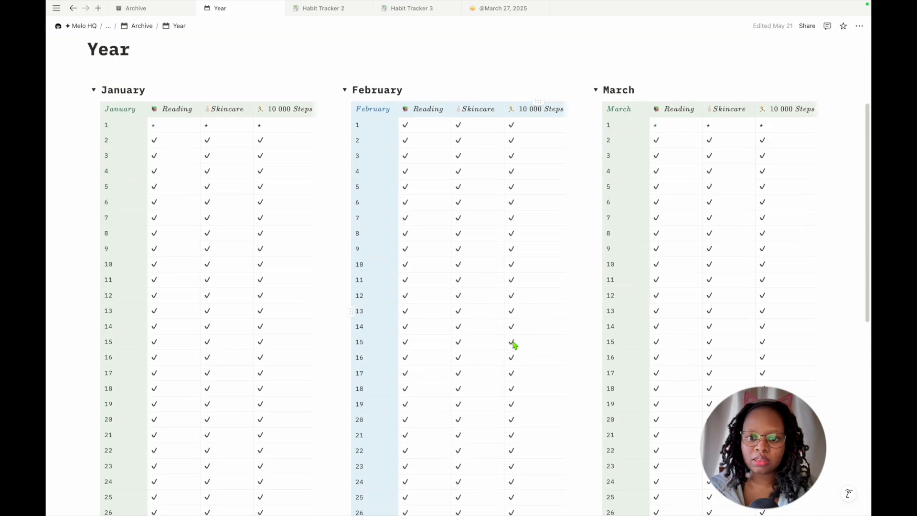
pyautogui.scroll(4, 514, 345)
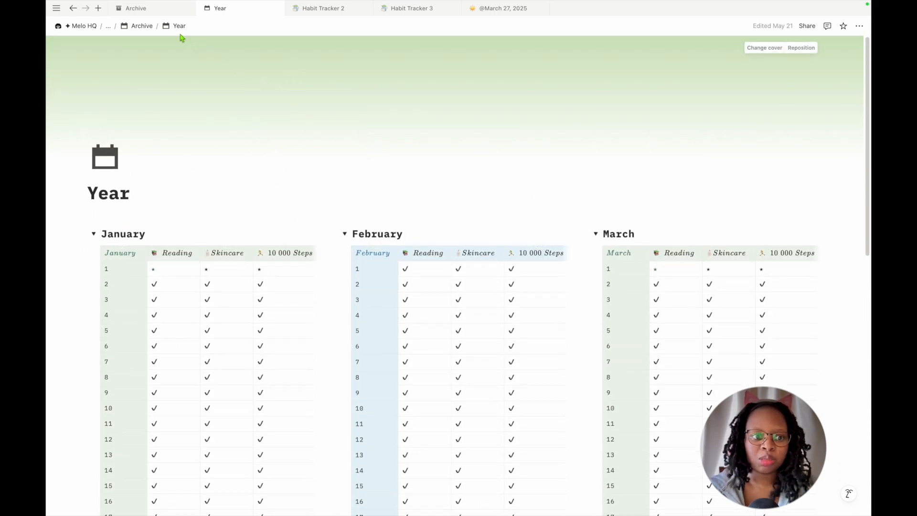
# Insert a subpage in the new, empty Archive page and title it "YEAR".
pyautogui.click(150, 9)
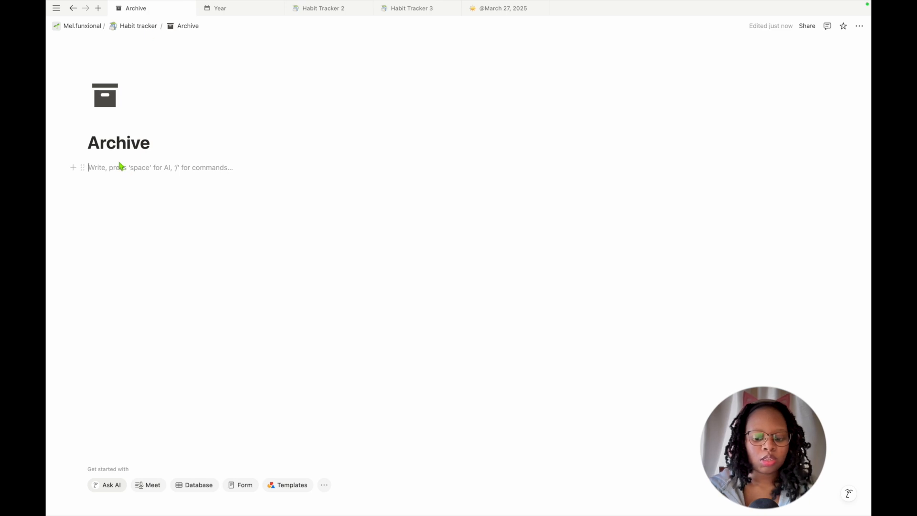
pyautogui.write('/')
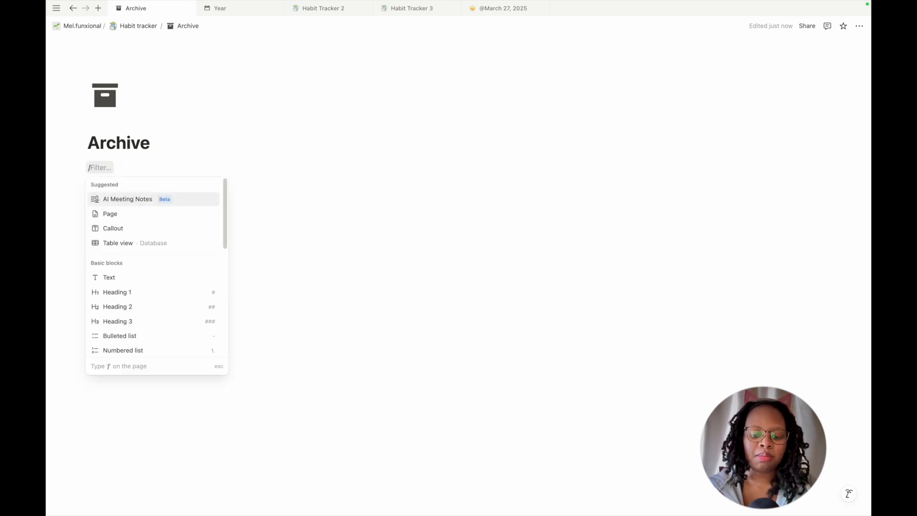
pyautogui.write('page')
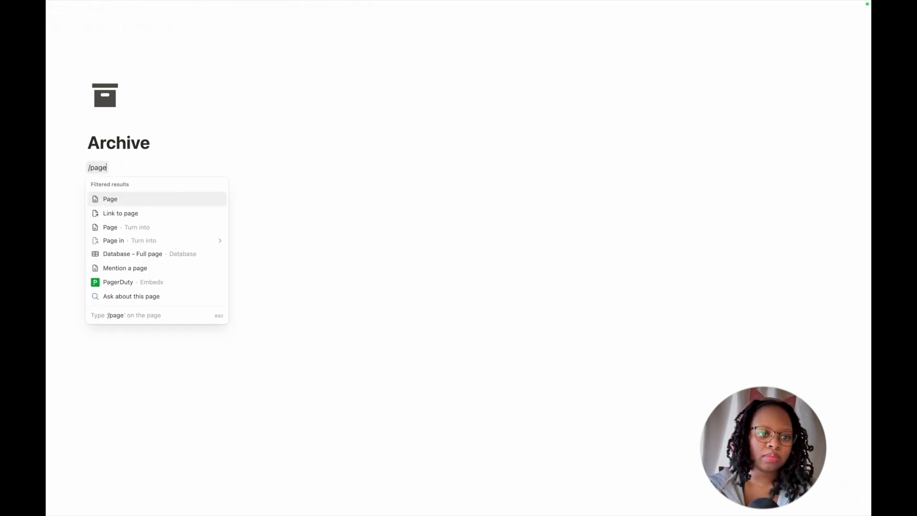
pyautogui.press('Return')
pyautogui.write('YEAR')
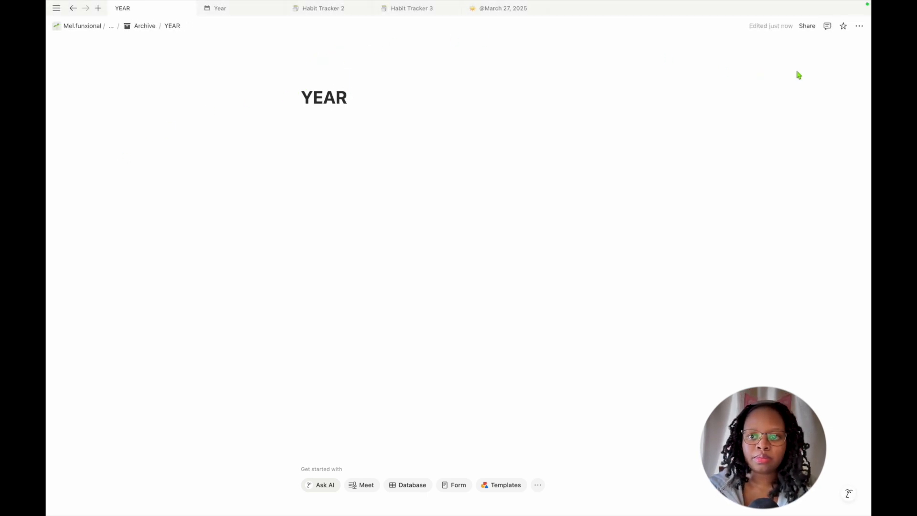
# Configure the YEAR page with full width on, backlinks off, page discussions off and minimal inline comments.
pyautogui.click(859, 26)
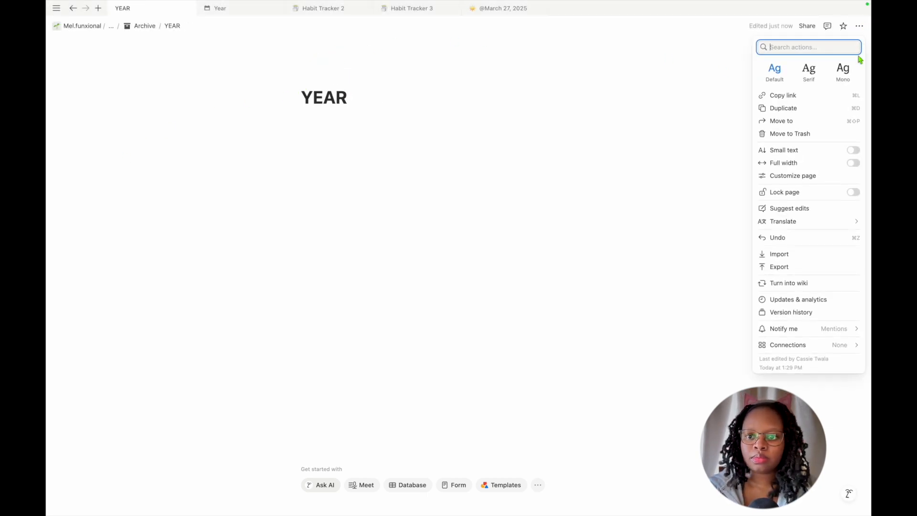
pyautogui.click(853, 163)
pyautogui.click(822, 177)
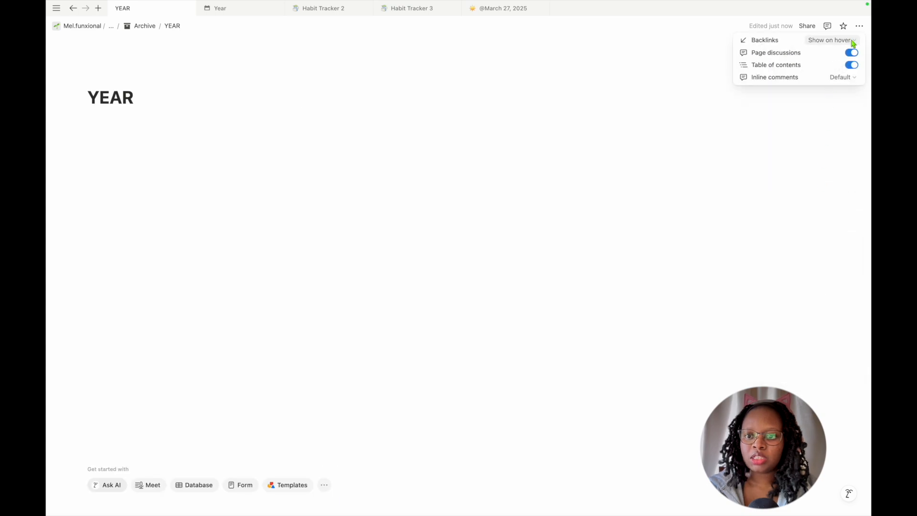
pyautogui.click(848, 41)
pyautogui.click(809, 80)
pyautogui.click(852, 52)
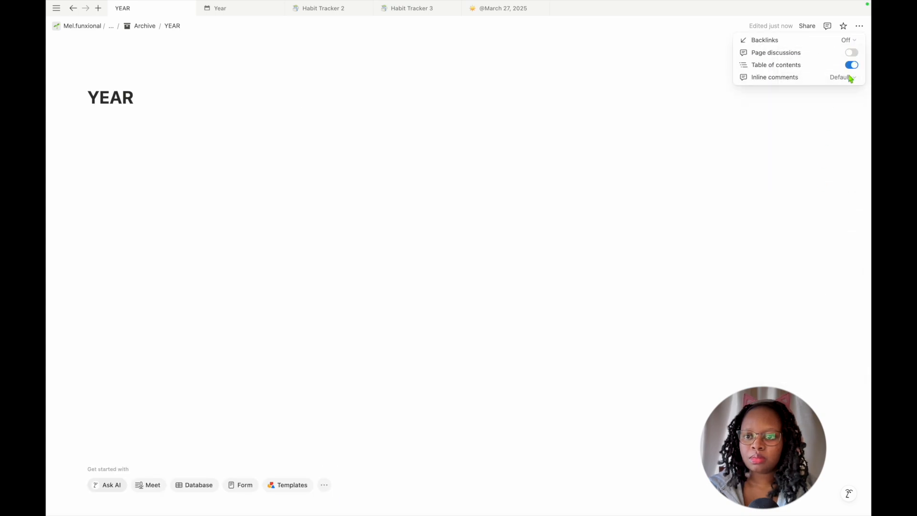
pyautogui.click(848, 77)
pyautogui.click(816, 109)
pyautogui.click(497, 195)
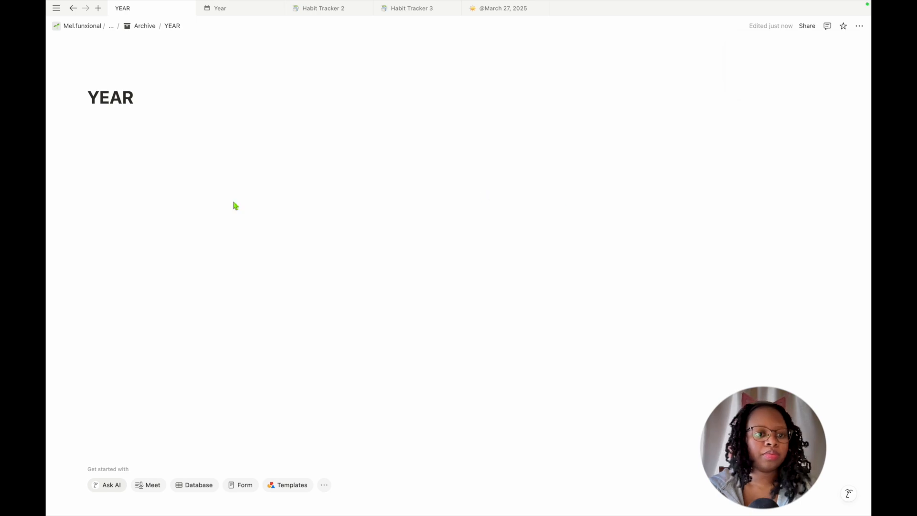
# Give the YEAR page the plain calendar icon, searching the icon set for "month".
pyautogui.click(99, 79)
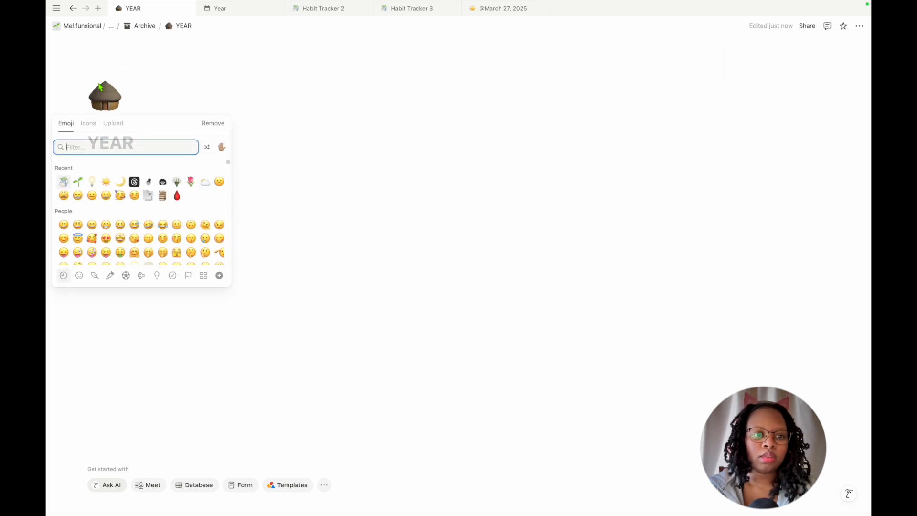
pyautogui.click(91, 126)
pyautogui.write('calendar')
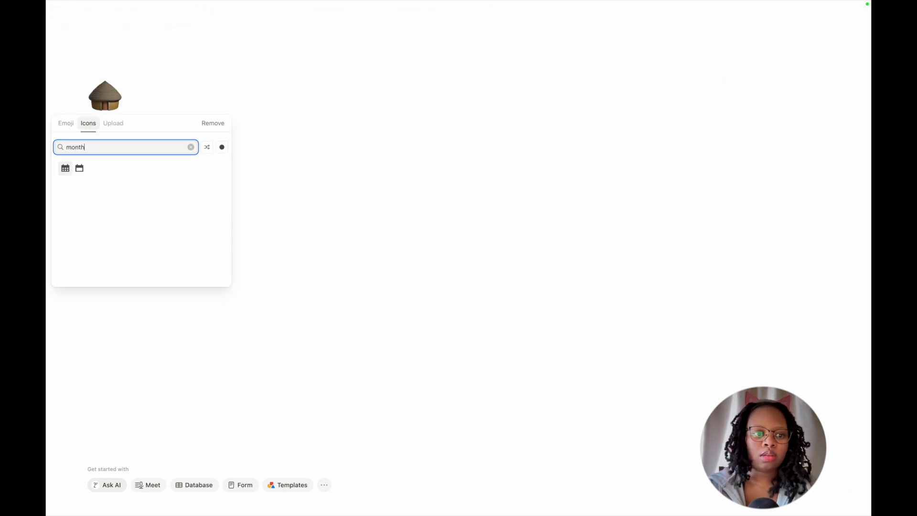
pyautogui.click(79, 167)
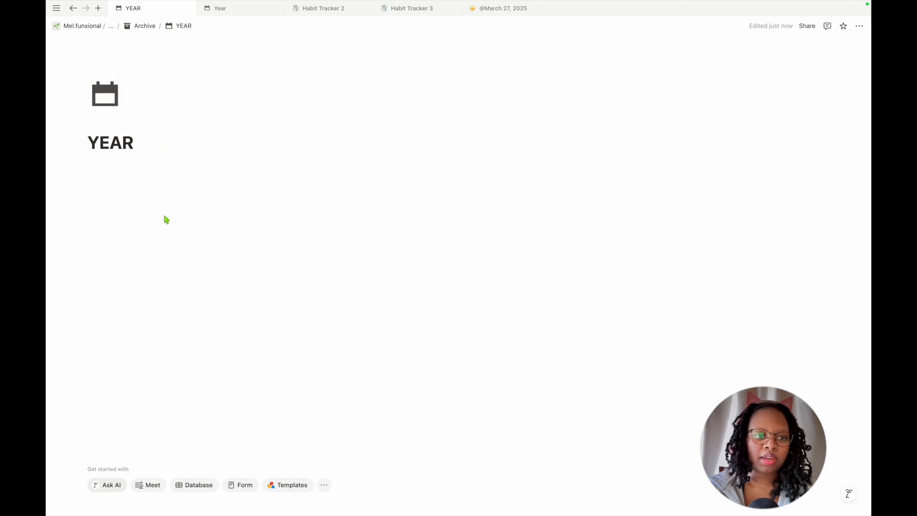
# Create a three-column layout under the YEAR title and add a divider below it.
pyautogui.click(135, 174)
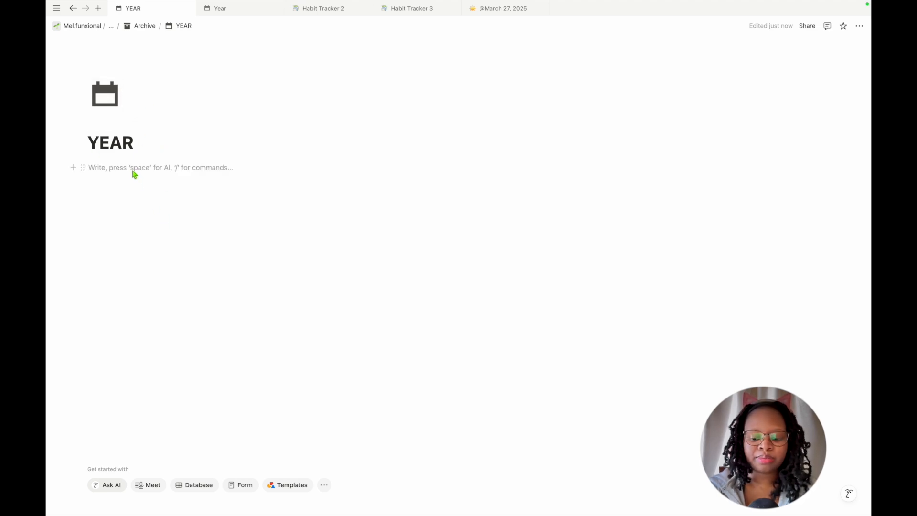
pyautogui.write('/3c')
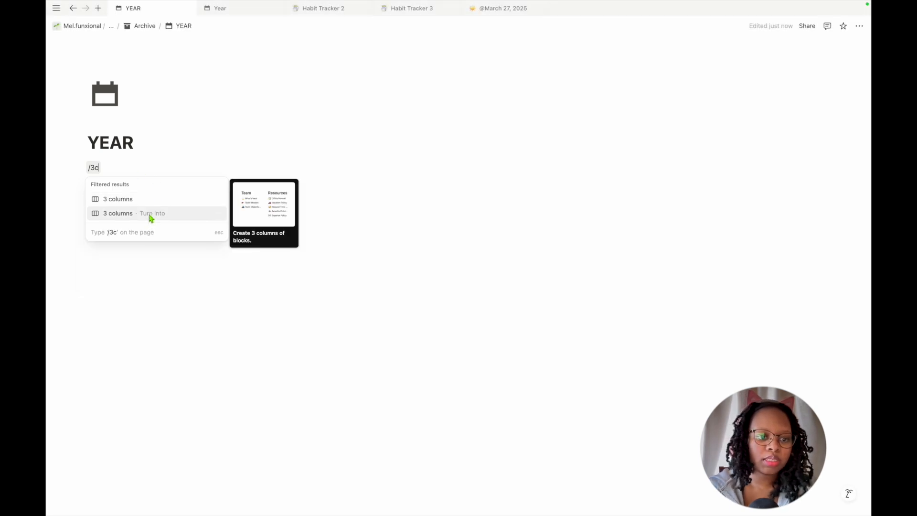
pyautogui.click(150, 215)
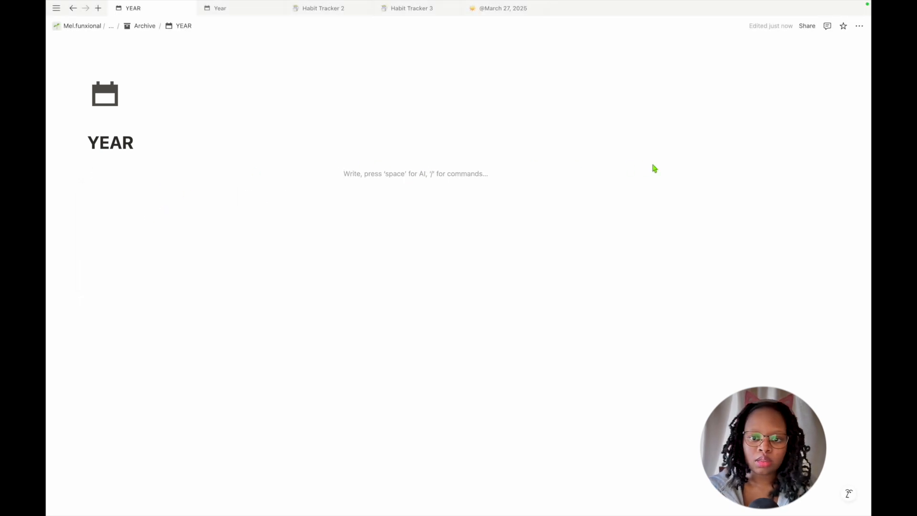
pyautogui.press('super+z')
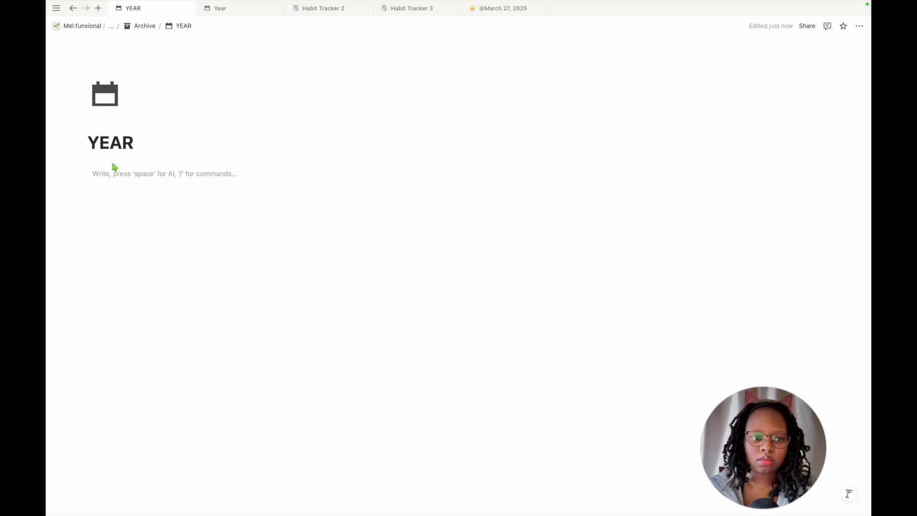
pyautogui.click(108, 196)
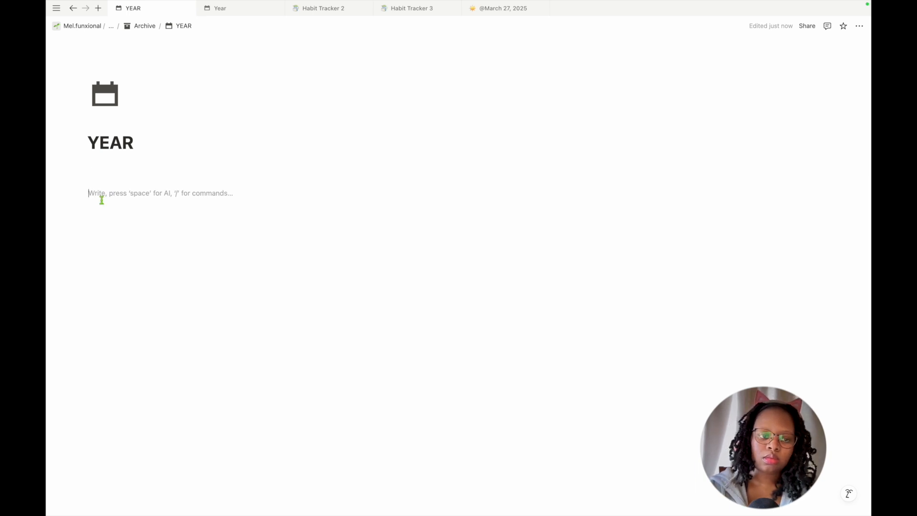
pyautogui.write('---')
pyautogui.click(145, 173)
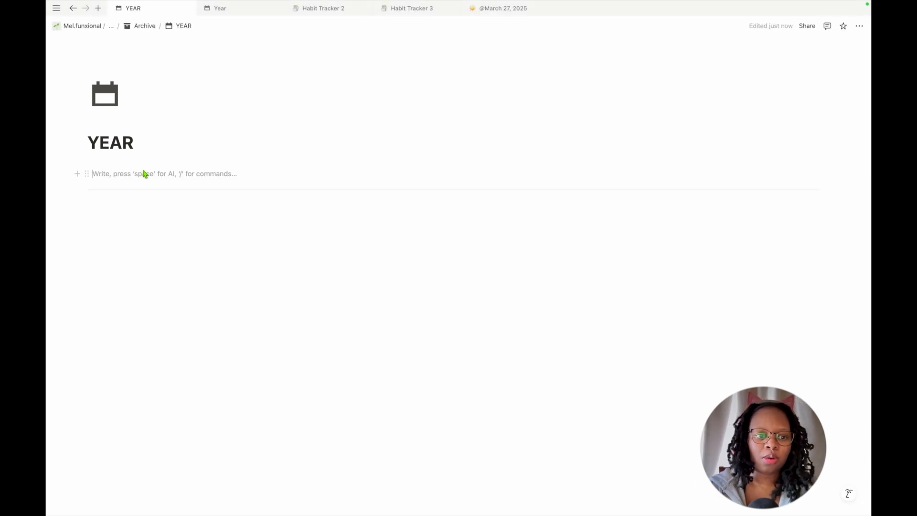
pyautogui.click(362, 177)
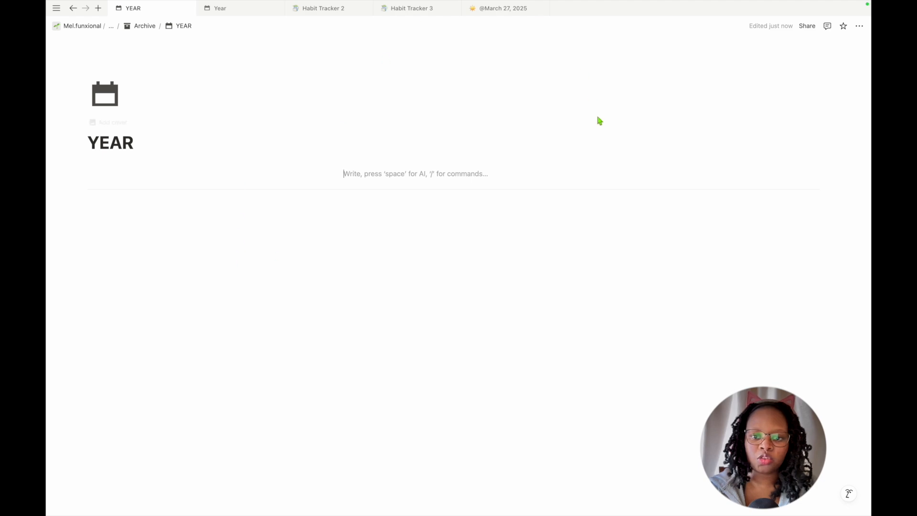
# Add a toggle heading 2 titled "JANUARY" in the first column and expand it for adding content.
pyautogui.click(116, 175)
pyautogui.write('/tog')
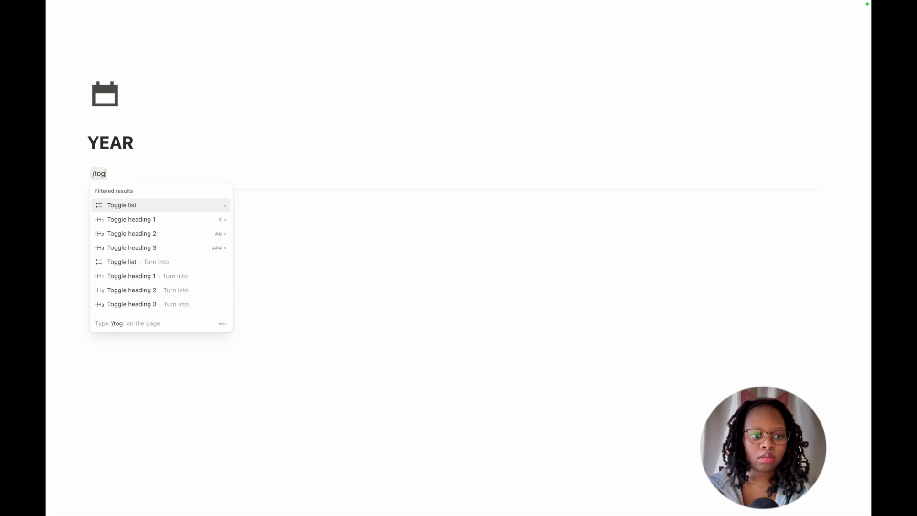
pyautogui.write('g')
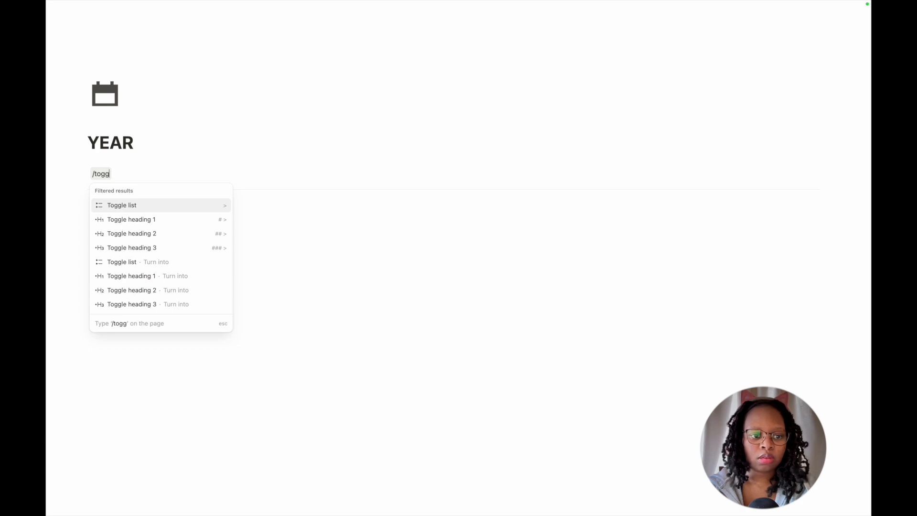
pyautogui.click(148, 236)
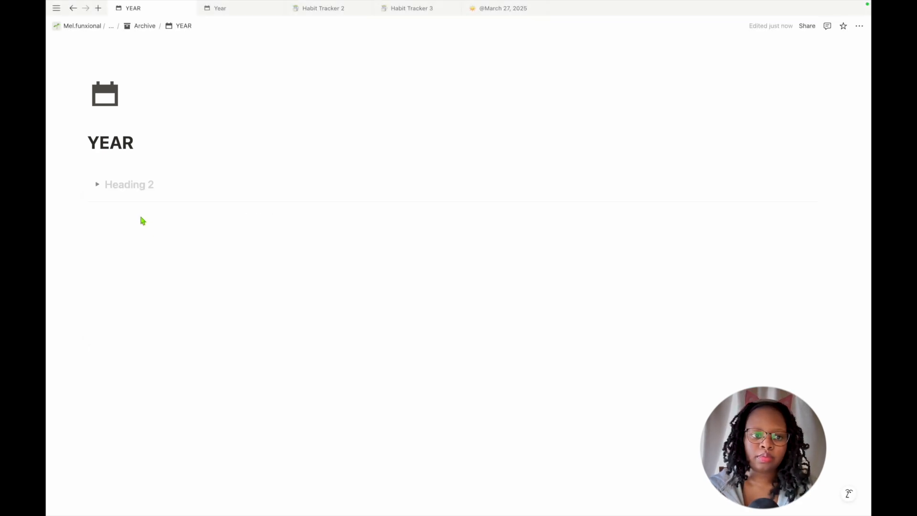
pyautogui.write('JANUARY')
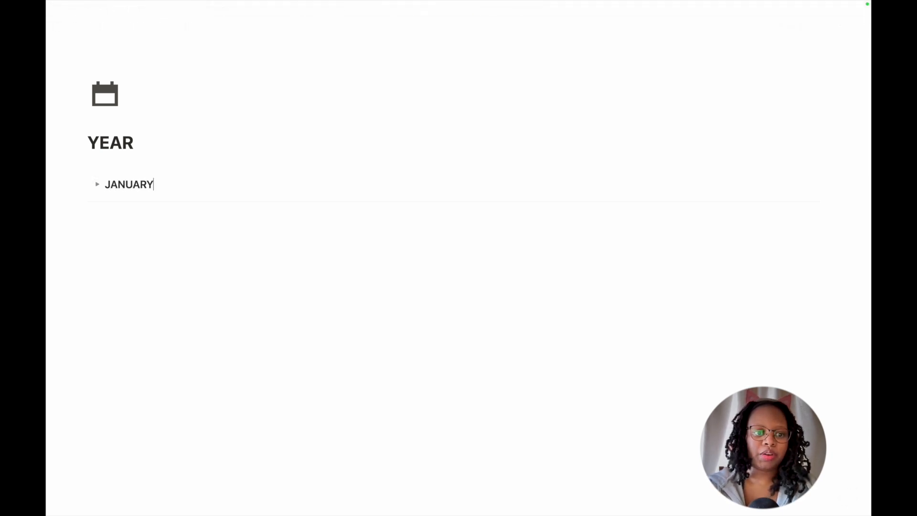
pyautogui.click(97, 185)
pyautogui.click(125, 198)
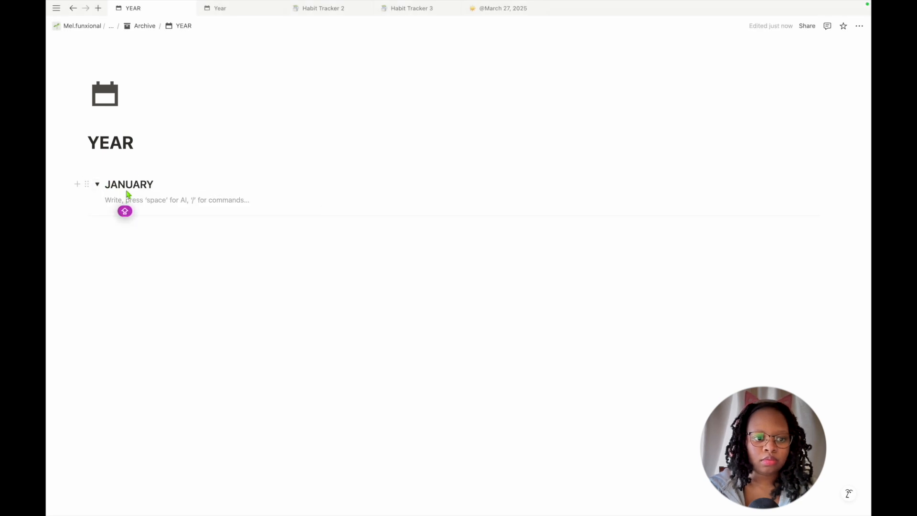
# Duplicate the JANUARY toggle heading, move the copy into the second column and rename it "FEBRUARY".
pyautogui.click(87, 184)
pyautogui.click(140, 175)
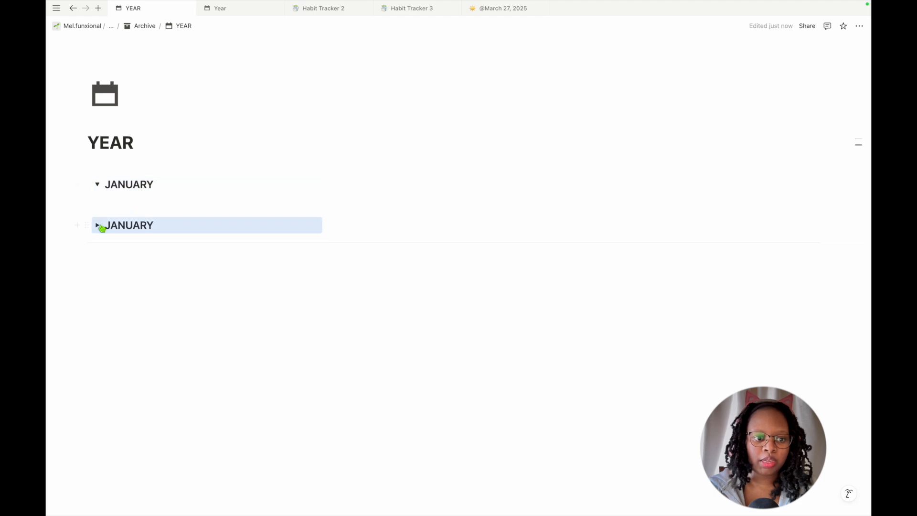
pyautogui.moveTo(87, 225); pyautogui.dragTo(414, 171)
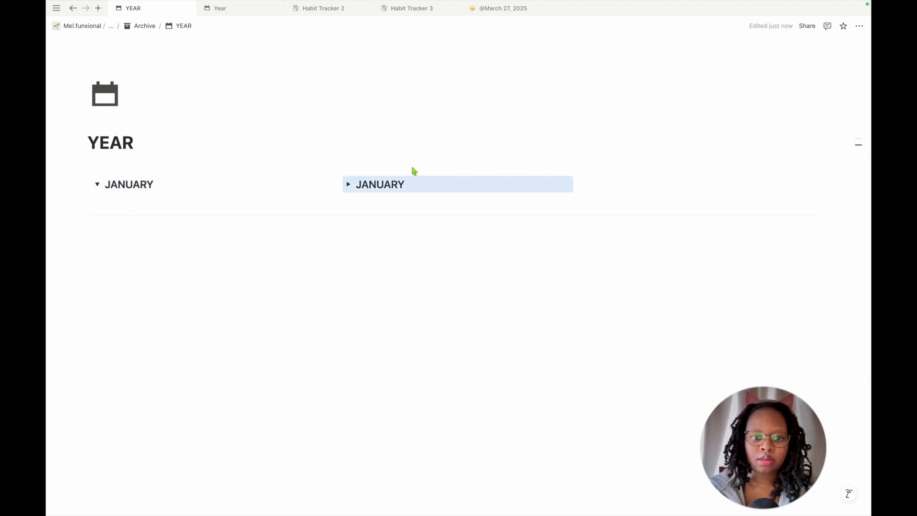
pyautogui.doubleClick(379, 185)
pyautogui.write('FEBR')
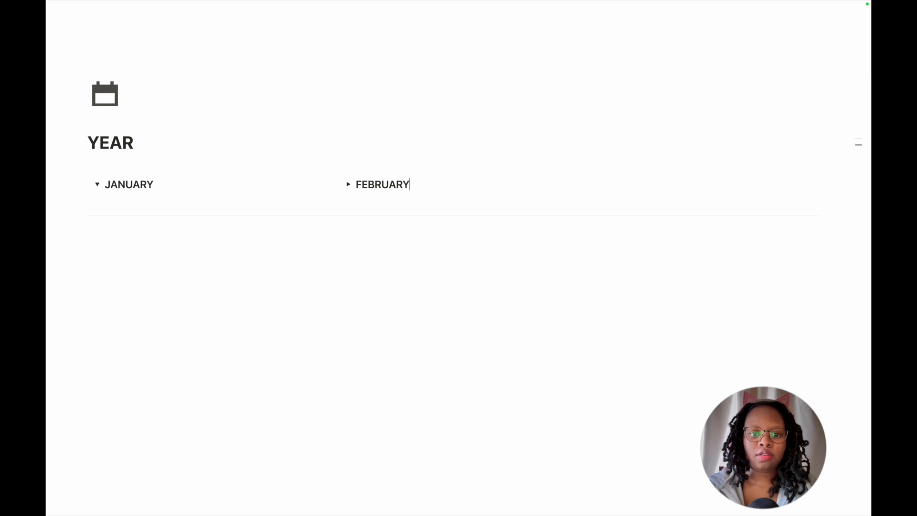
# Duplicate the FEBRUARY toggle heading, move the copy into the third column and rename it "MARCH".
pyautogui.click(338, 189)
pyautogui.click(291, 176)
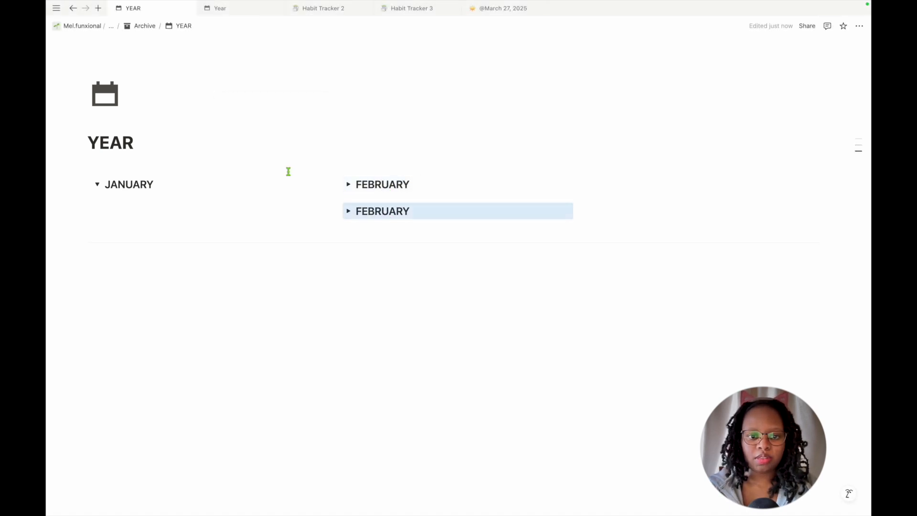
pyautogui.moveTo(338, 211); pyautogui.dragTo(696, 186)
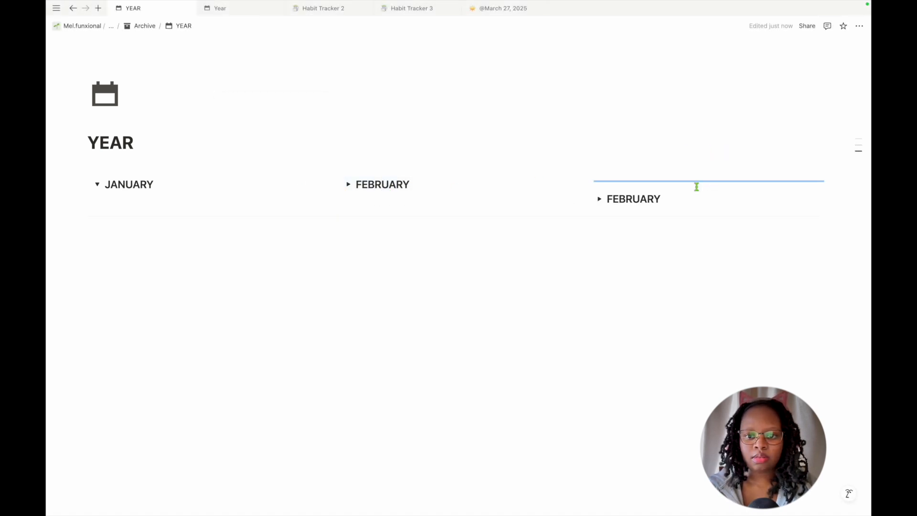
pyautogui.doubleClick(636, 200)
pyautogui.write('MARCH')
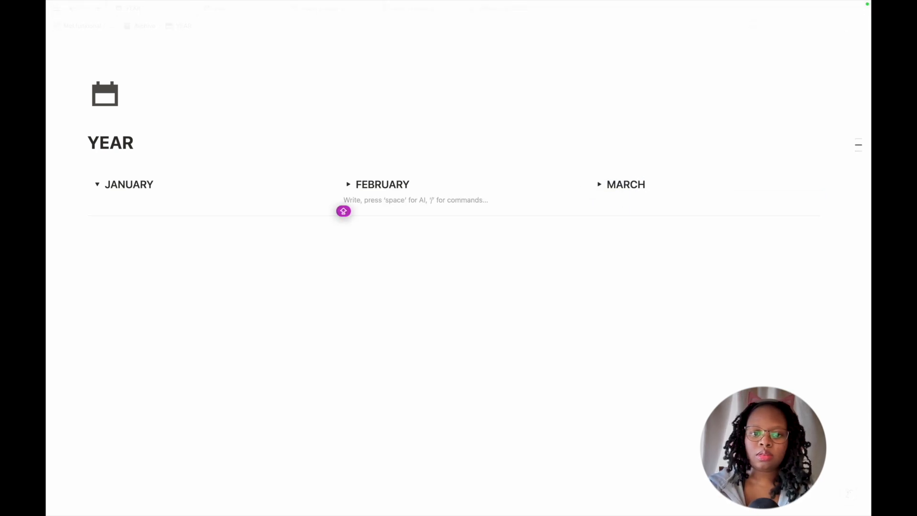
# Remove the empty text lines beneath the January, February and March toggle headings and collapse the January toggle.
pyautogui.press('BackSpace')
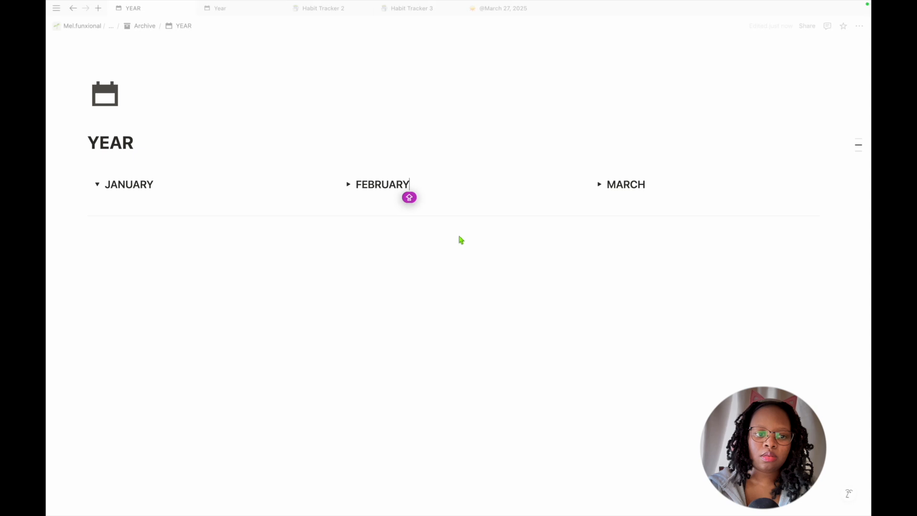
pyautogui.click(191, 201)
pyautogui.press('BackSpace')
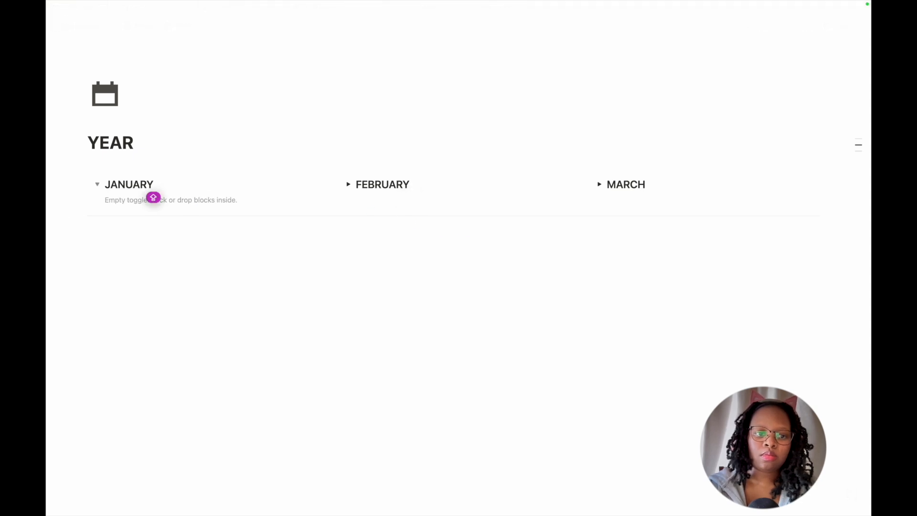
pyautogui.click(634, 204)
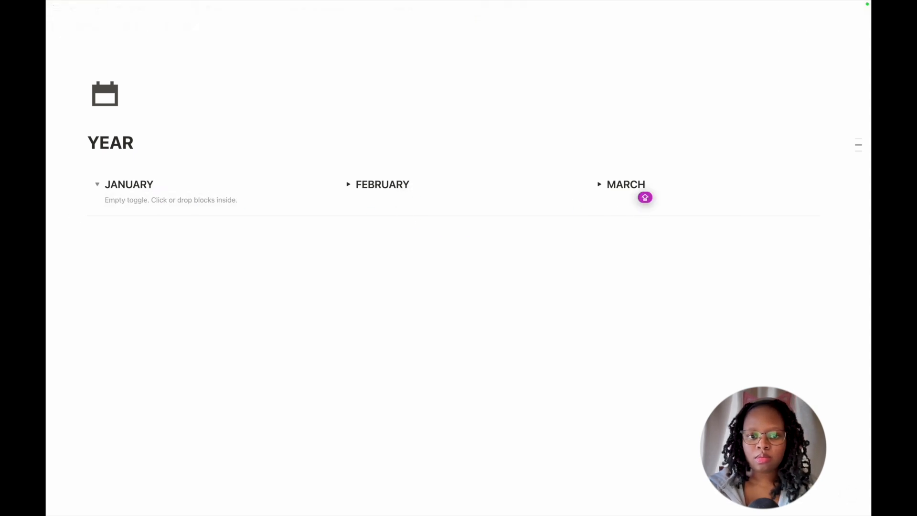
pyautogui.click(405, 201)
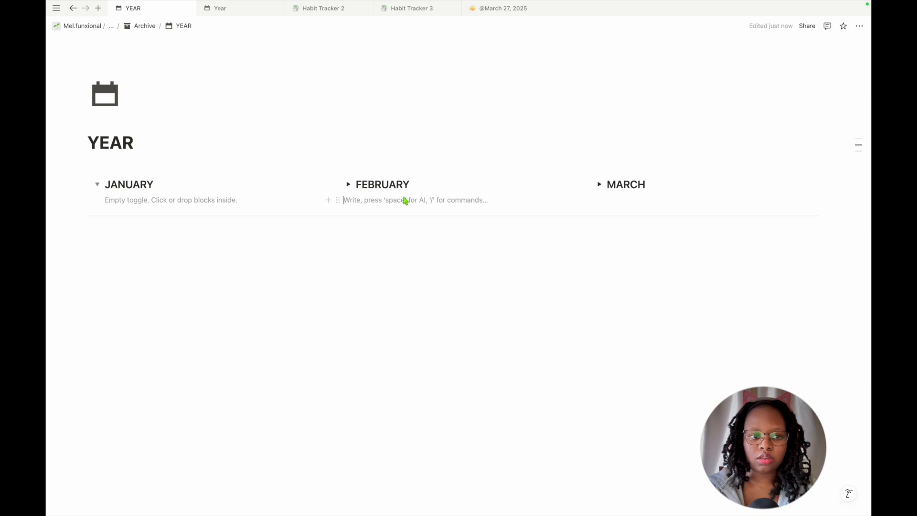
pyautogui.moveTo(105, 195); pyautogui.dragTo(105, 190)
pyautogui.click(100, 186)
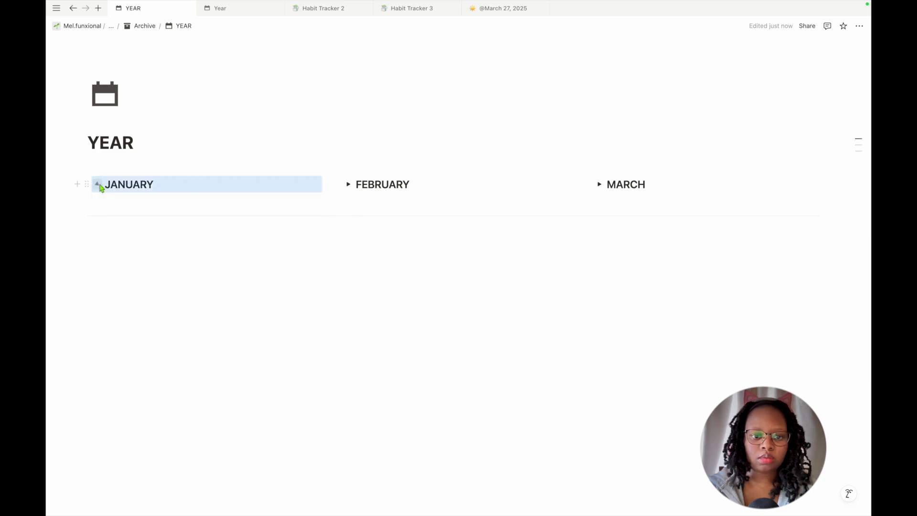
pyautogui.click(392, 210)
pyautogui.press('BackSpace')
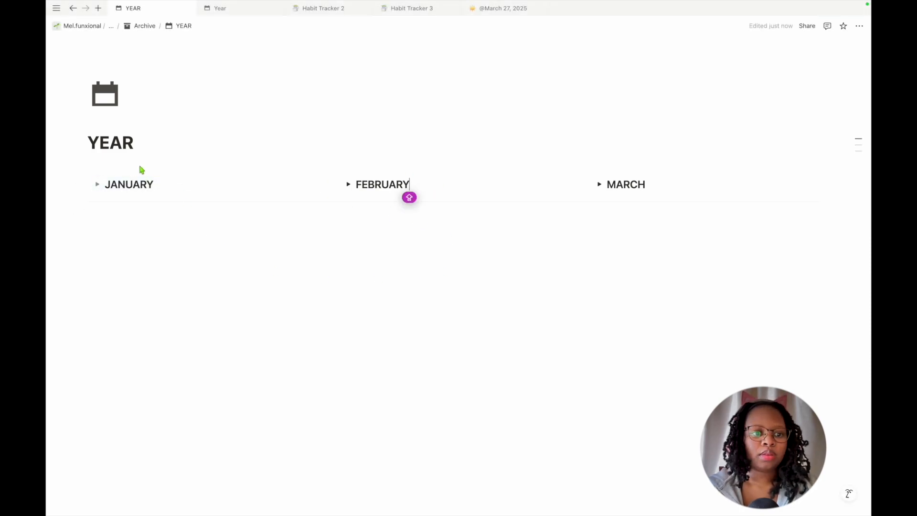
# Copy the January–March toggle row with its divider and paste the copy beneath the original row.
pyautogui.moveTo(142, 170); pyautogui.dragTo(665, 185)
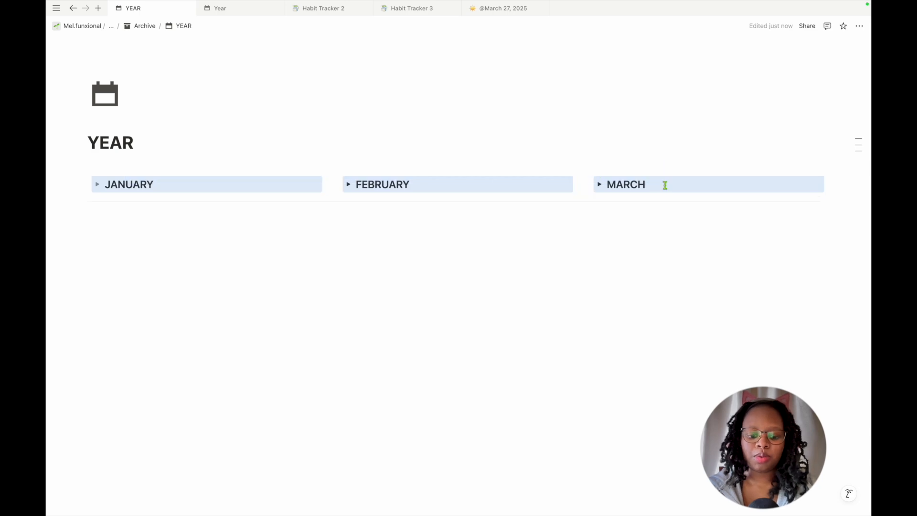
pyautogui.click(187, 237)
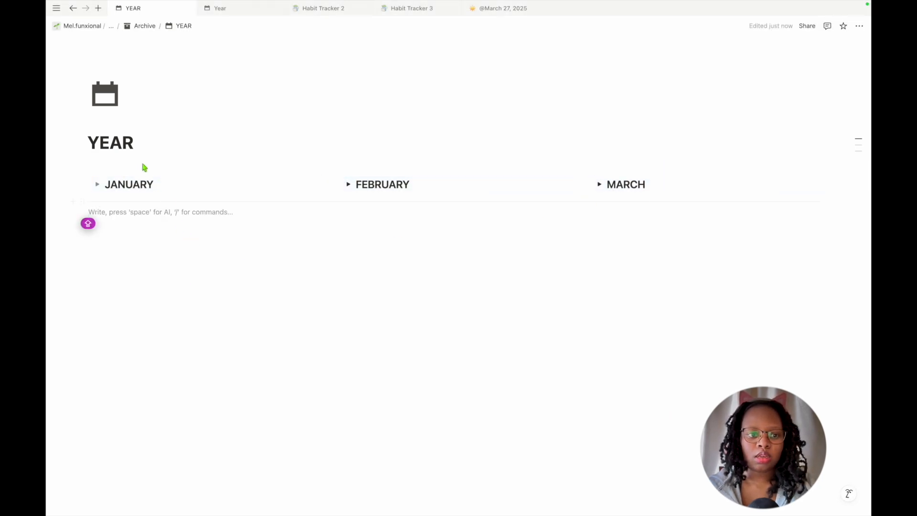
pyautogui.moveTo(133, 162); pyautogui.dragTo(687, 210)
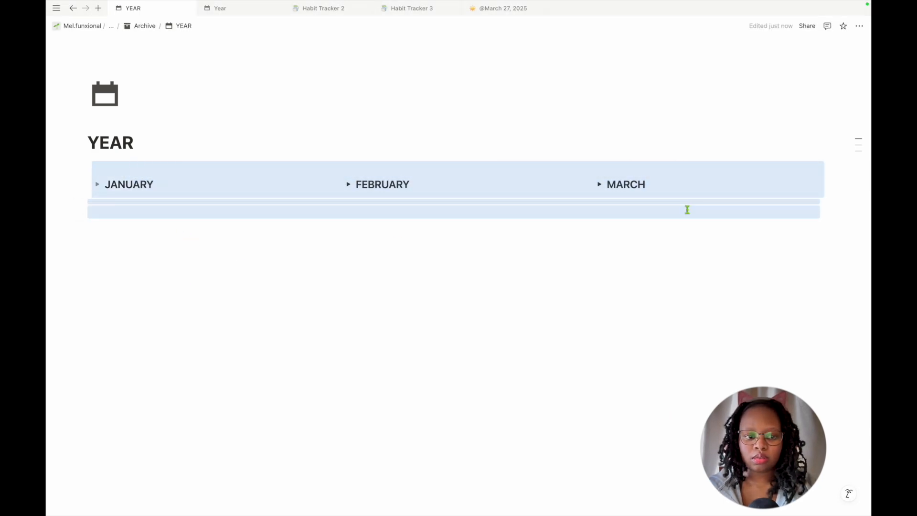
pyautogui.click(311, 246)
pyautogui.press('super+v')
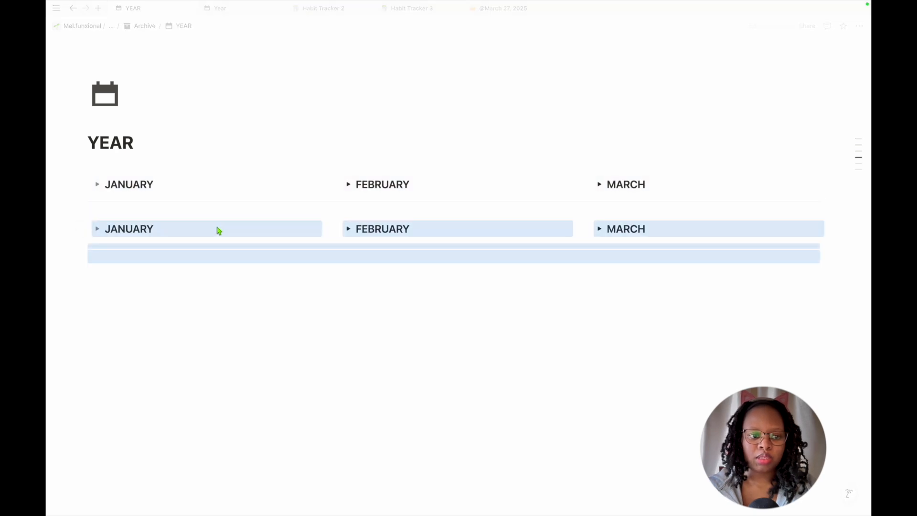
pyautogui.click(119, 259)
pyautogui.moveTo(83, 247); pyautogui.dragTo(100, 263)
pyautogui.click(103, 207)
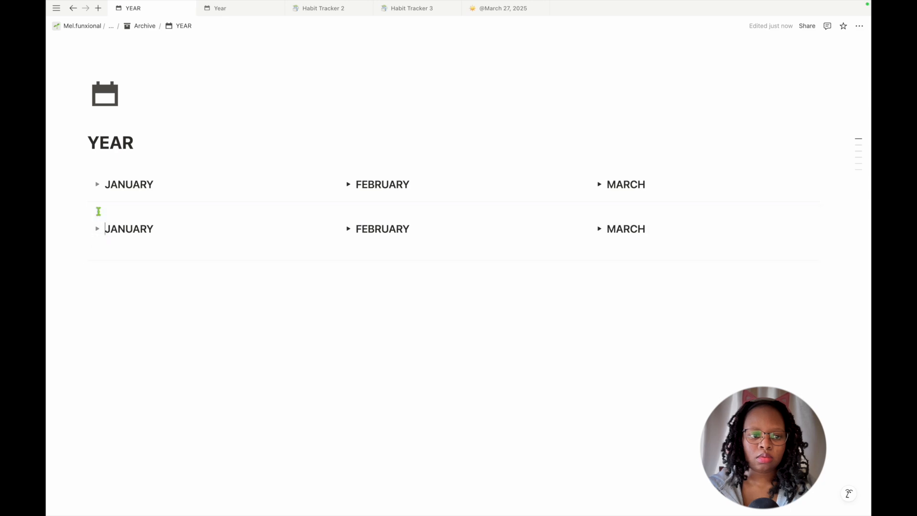
# Rename the three toggle headings in the second row to APRIL, MAY and JUNE.
pyautogui.doubleClick(136, 230)
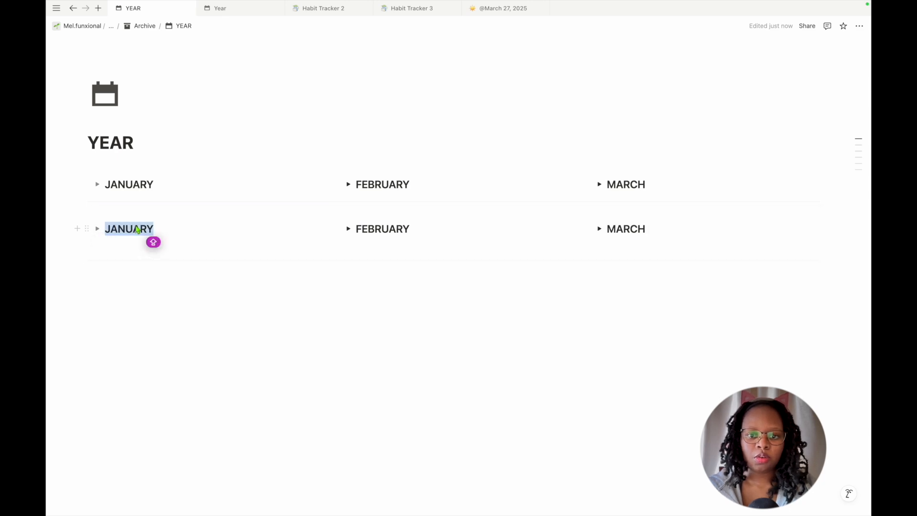
pyautogui.write('APRIL')
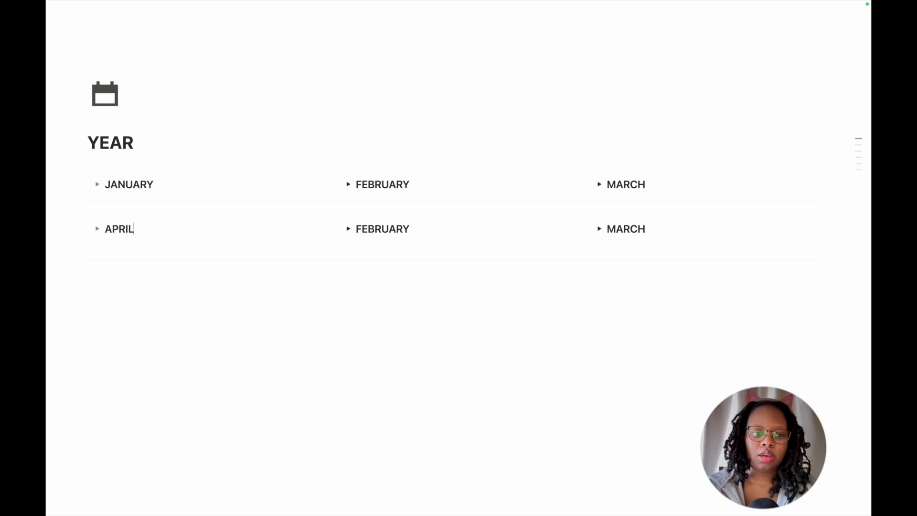
pyautogui.doubleClick(382, 229)
pyautogui.write('MAY')
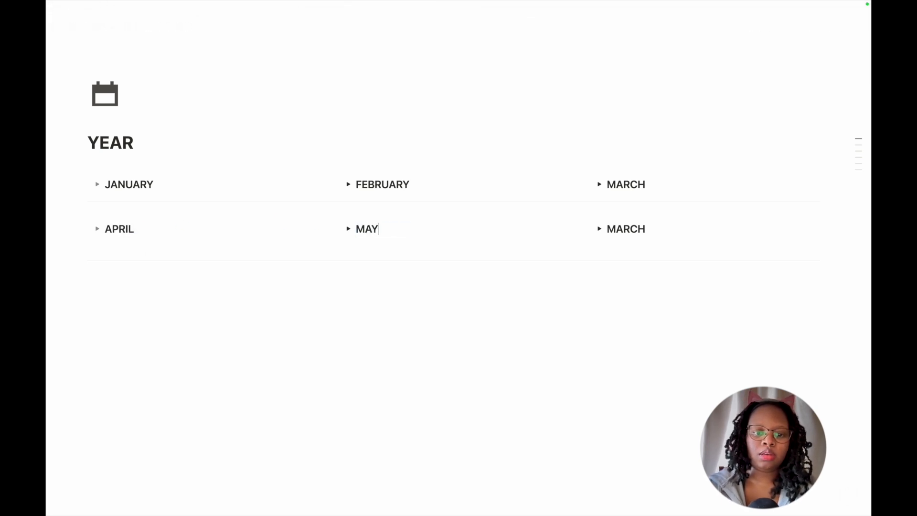
pyautogui.doubleClick(635, 229)
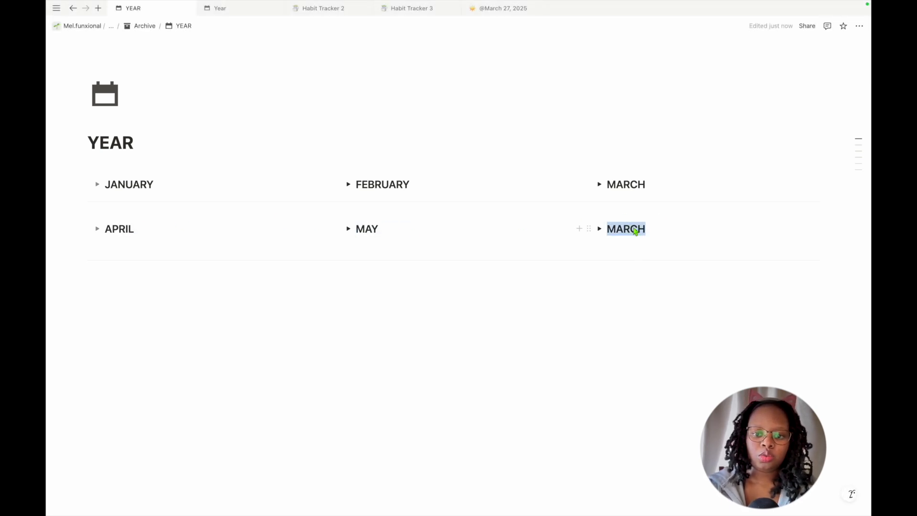
pyautogui.write('JUNE')
# Paste the month row again as a third row and rename its toggle headings to JULY, AUGUST and SEPTEMBER.
pyautogui.click(139, 271)
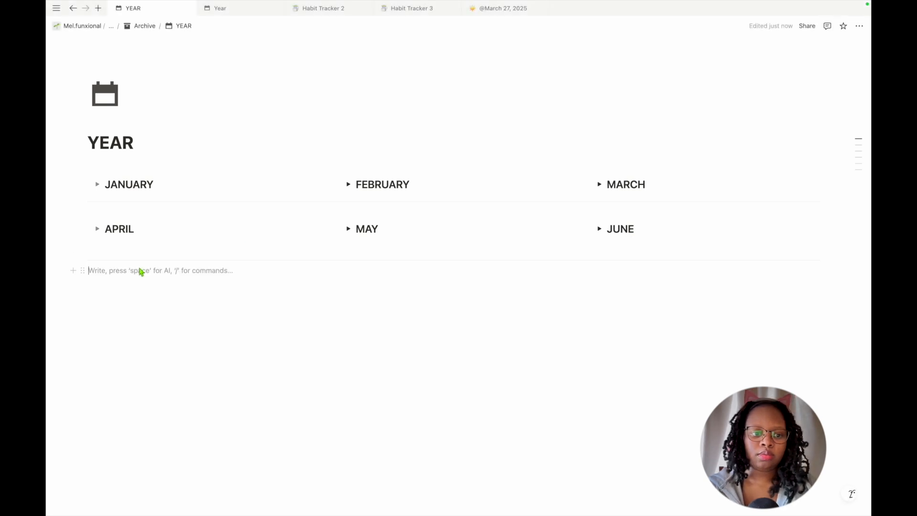
pyautogui.hotkey('ctrl', 'v')
pyautogui.click(131, 293)
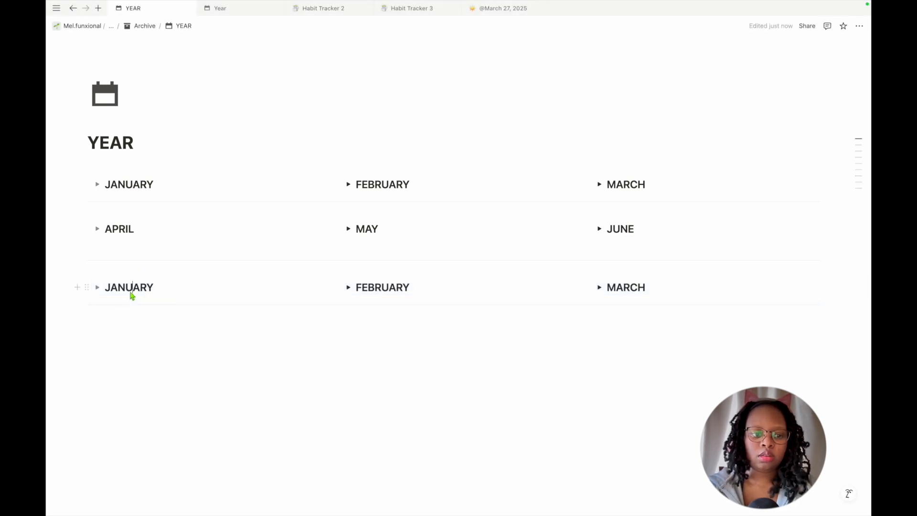
pyautogui.doubleClick(131, 289)
pyautogui.write('JULT')
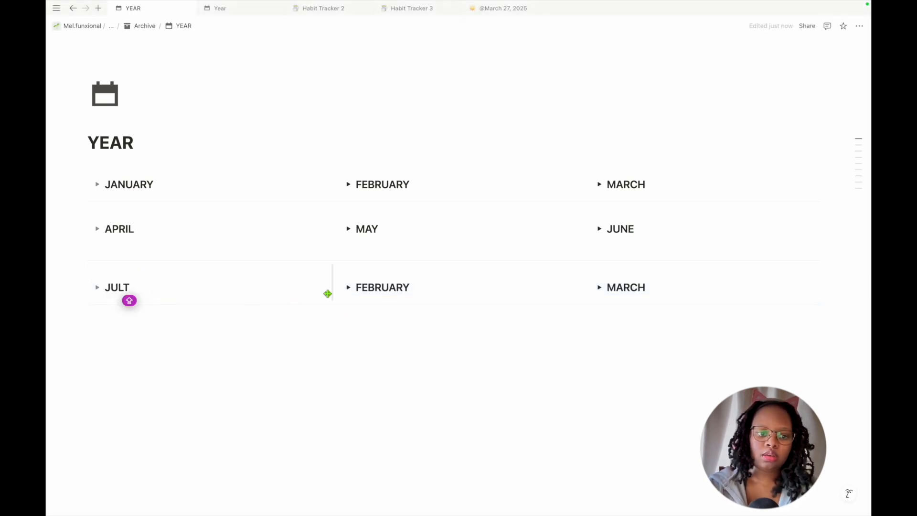
pyautogui.press('BackSpace')
pyautogui.write('Y')
pyautogui.doubleClick(406, 287)
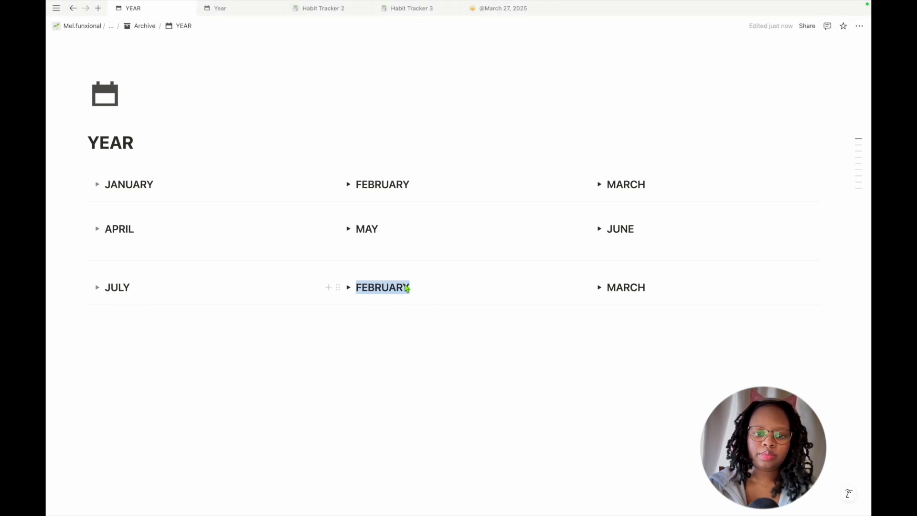
pyautogui.write('AUGUST')
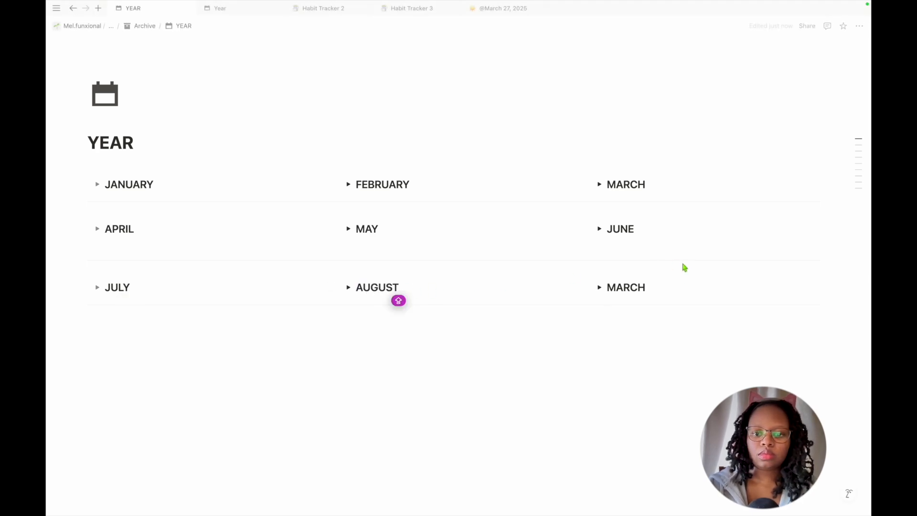
pyautogui.doubleClick(643, 287)
pyautogui.write('SEPTEM')
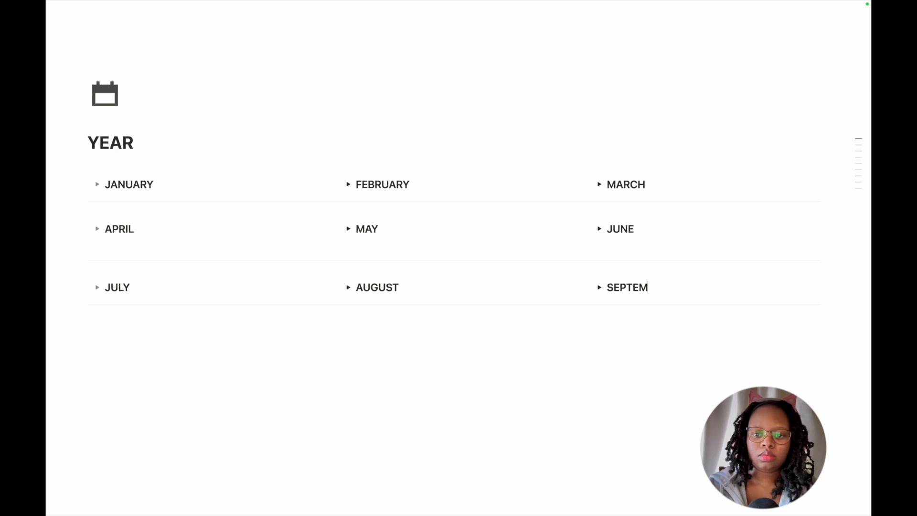
pyautogui.write('BER')
# Paste the month row as a fourth row and rename its toggle headings to OCTOBER, NOVEMBER and DECEMBER.
pyautogui.click(401, 318)
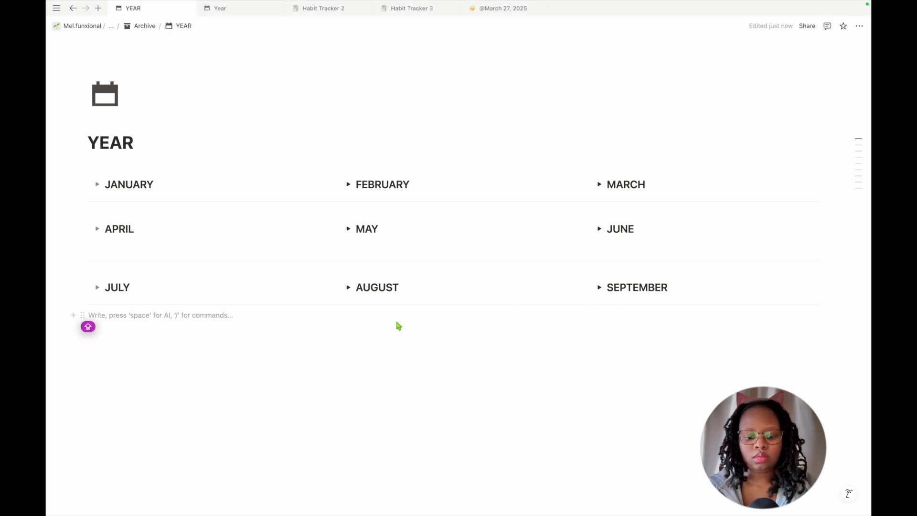
pyautogui.write('JANUARY FEBRUARY MARCH')
pyautogui.doubleClick(126, 334)
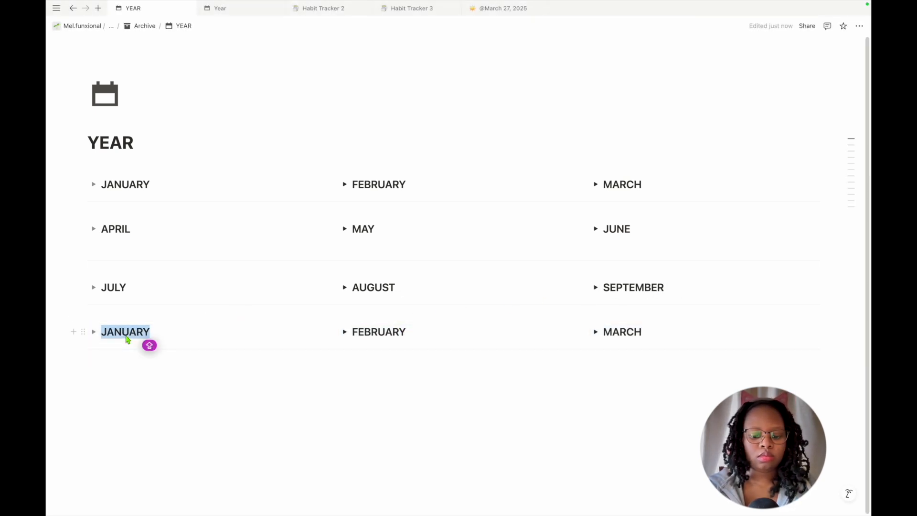
pyautogui.write('OCTOBER')
pyautogui.doubleClick(396, 333)
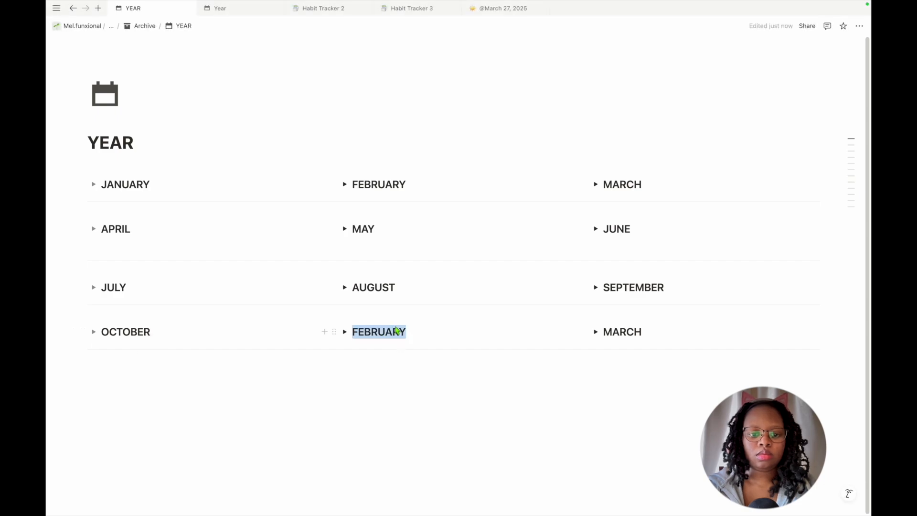
pyautogui.write('NOVEMBER')
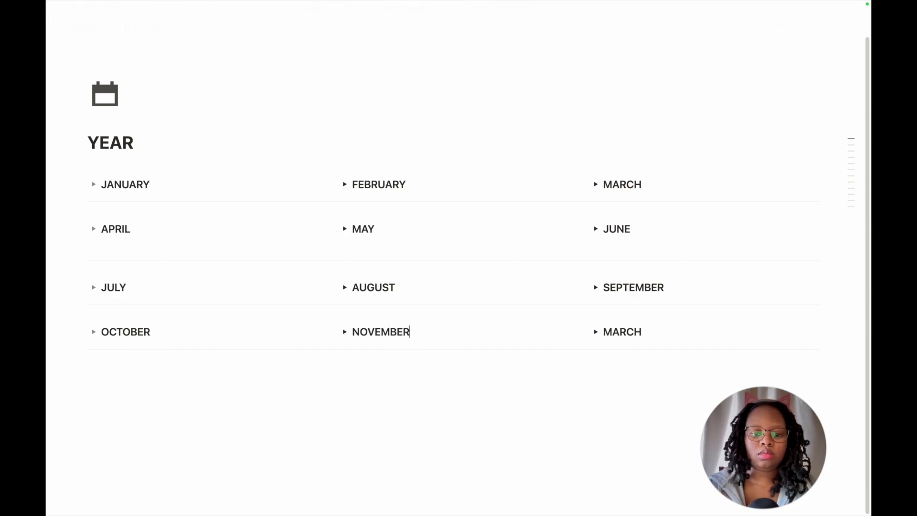
pyautogui.doubleClick(623, 332)
pyautogui.write('DECEM')
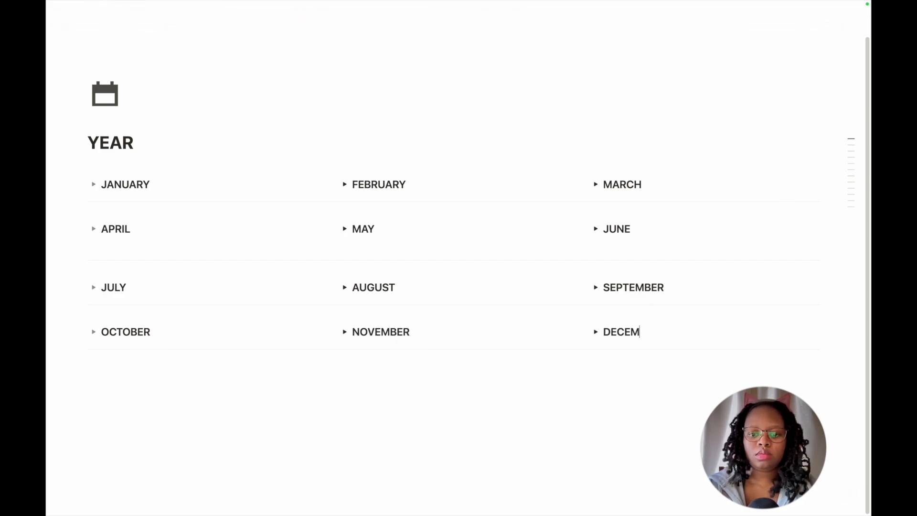
pyautogui.write('BER')
pyautogui.press('capslock')
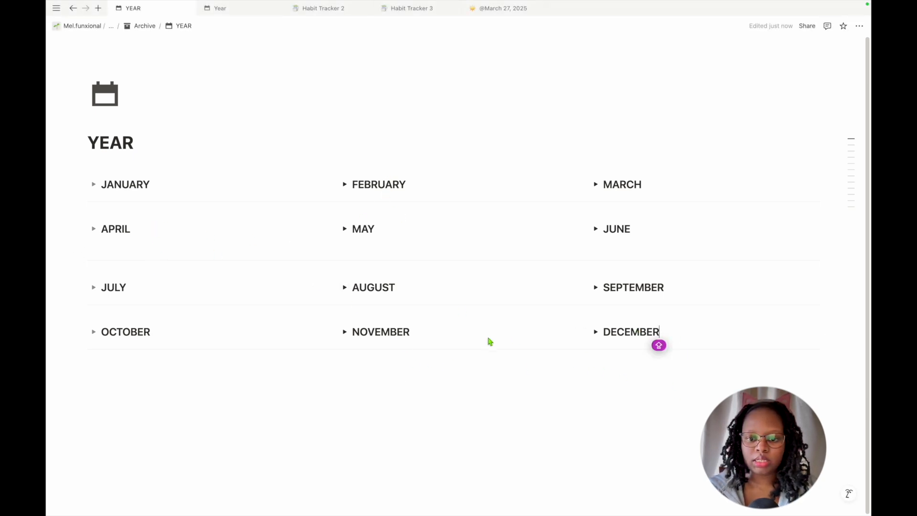
# Delete the empty line between the April–June row and its divider.
pyautogui.click(442, 379)
pyautogui.press('capslock')
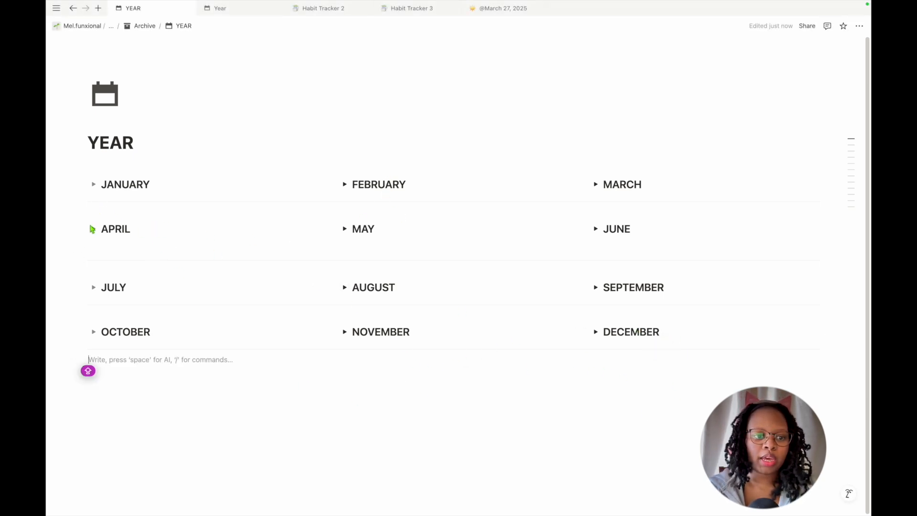
pyautogui.click(359, 258)
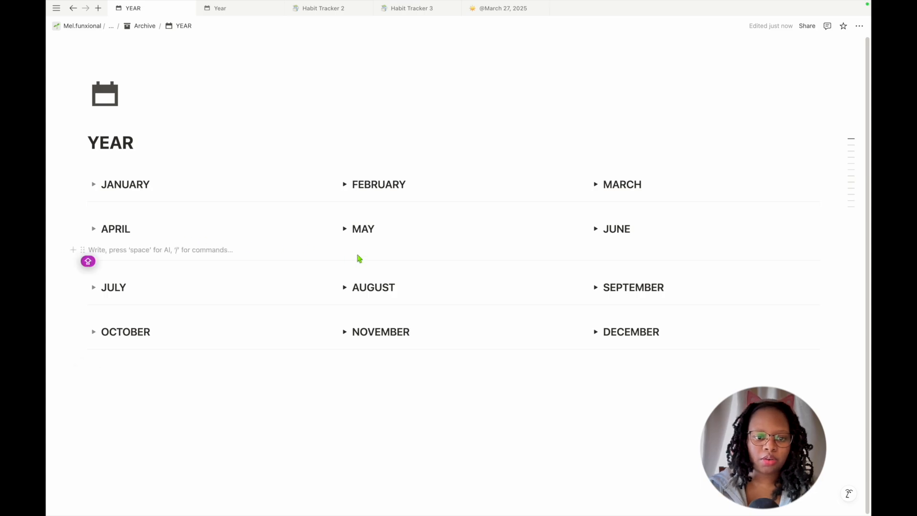
pyautogui.press('BackSpace')
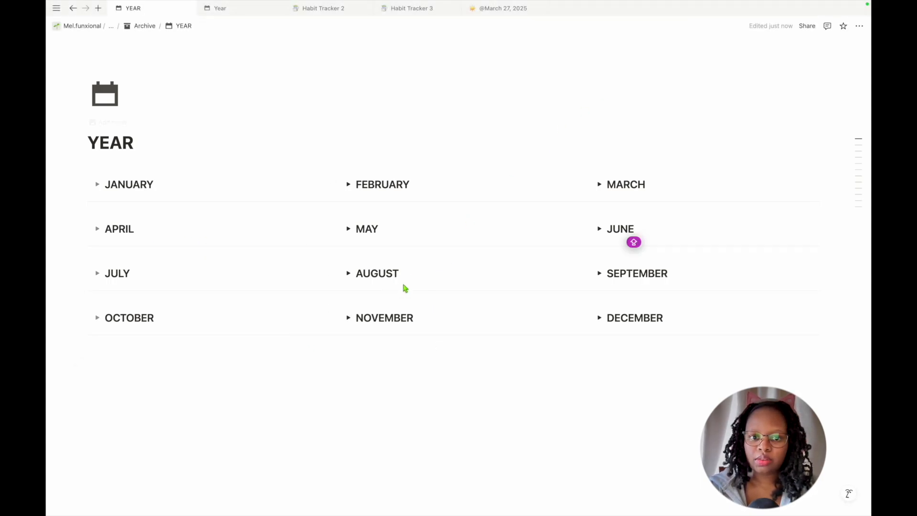
pyautogui.click(98, 184)
pyautogui.click(97, 184)
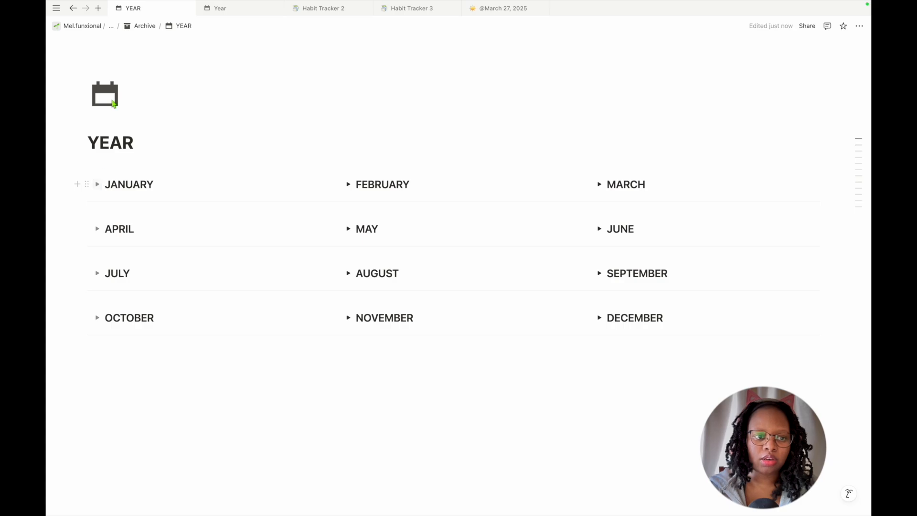
# Add a cover to the YEAR page and replace it with the uploaded image green-ombre.png from Downloads.
pyautogui.click(115, 122)
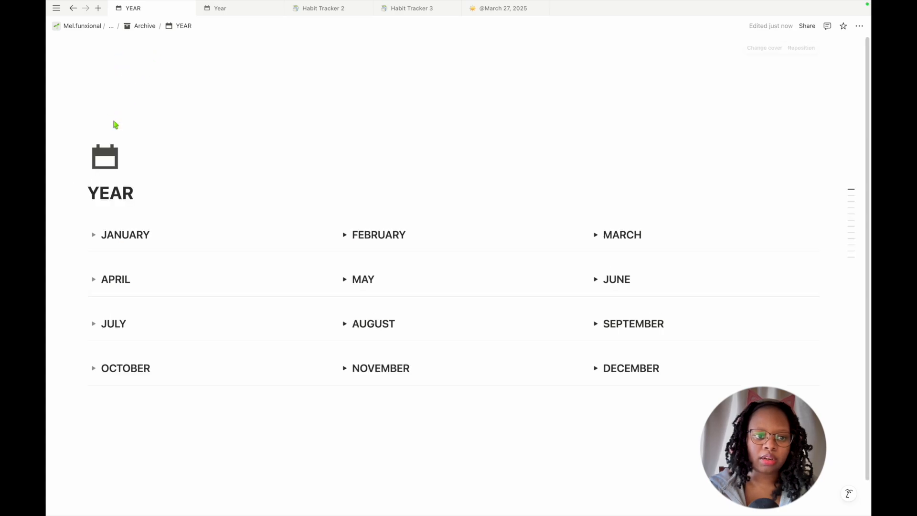
pyautogui.click(765, 48)
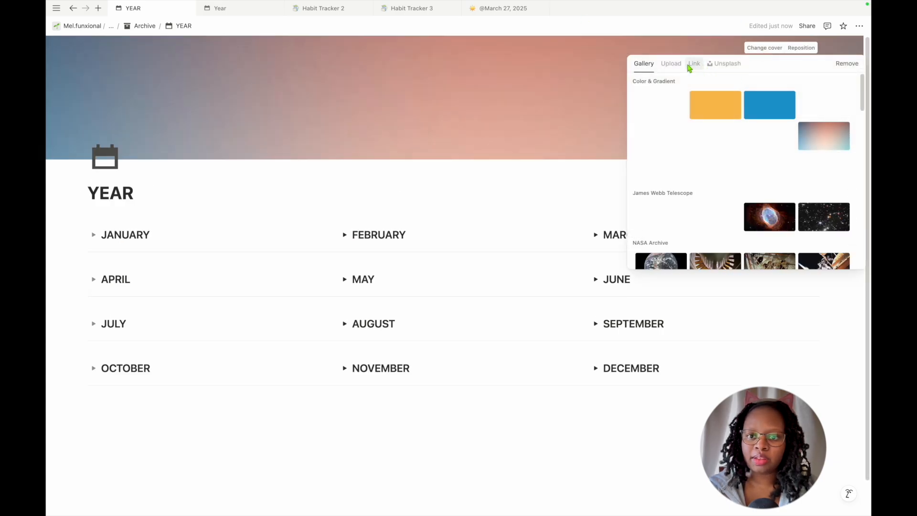
pyautogui.click(670, 64)
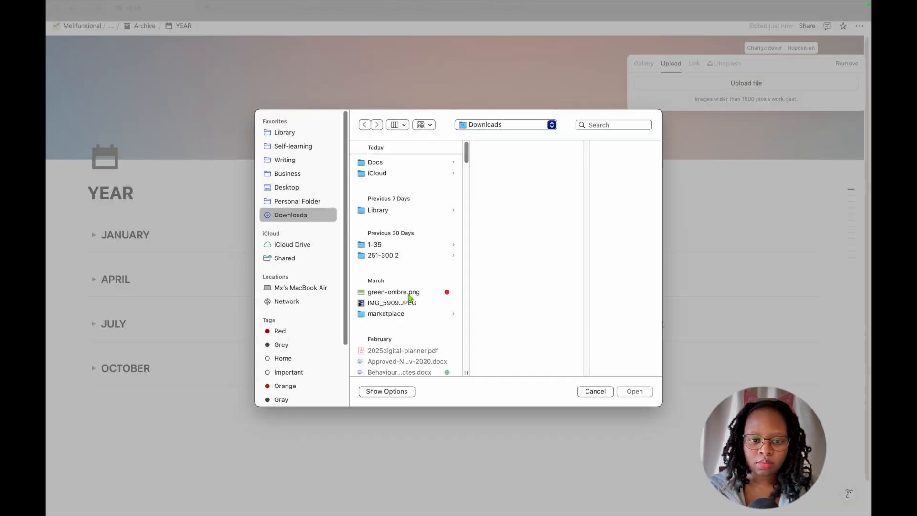
pyautogui.click(409, 293)
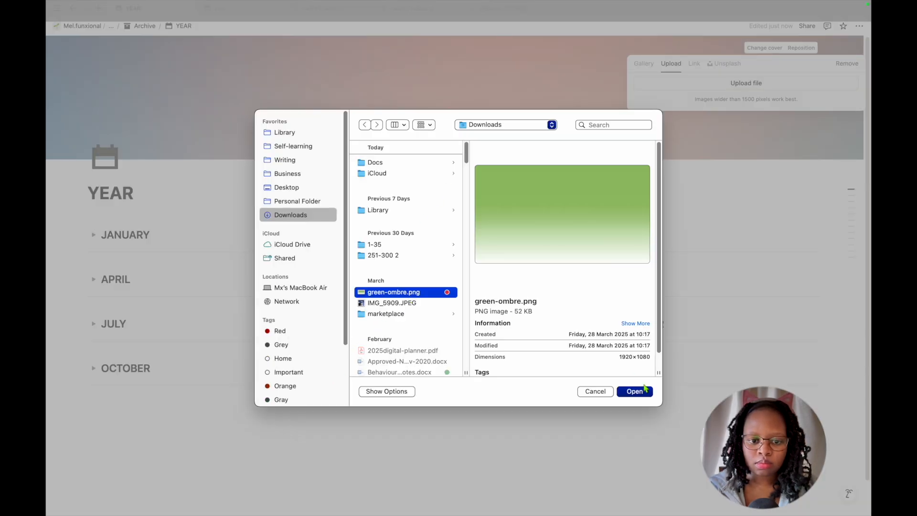
pyautogui.click(645, 392)
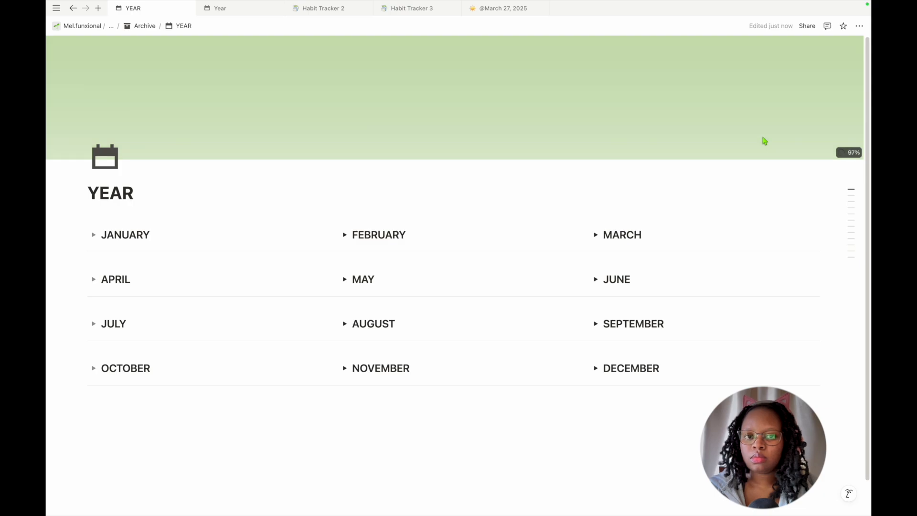
# Reposition the YEAR page's cover so its gradient fades to white along the lower edge, and save the position.
pyautogui.click(801, 47)
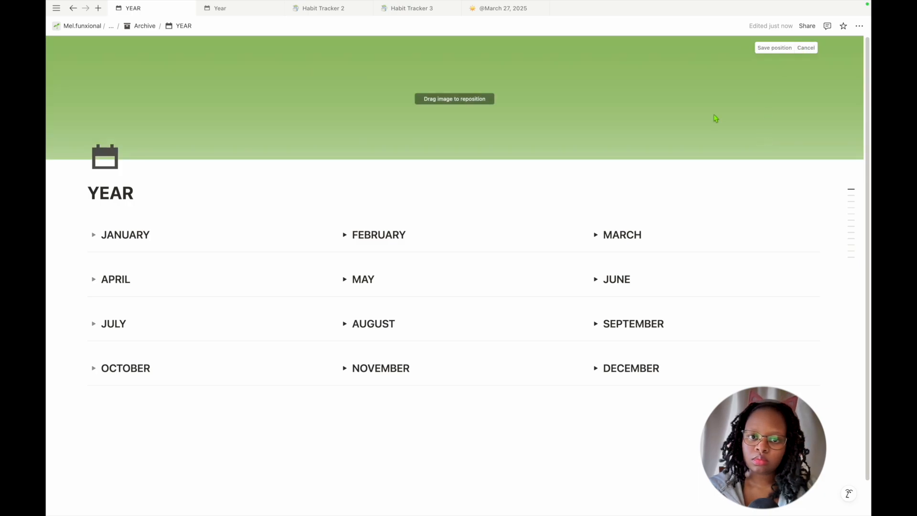
pyautogui.moveTo(699, 114); pyautogui.dragTo(703, 8)
pyautogui.moveTo(624, 153); pyautogui.dragTo(632, 67)
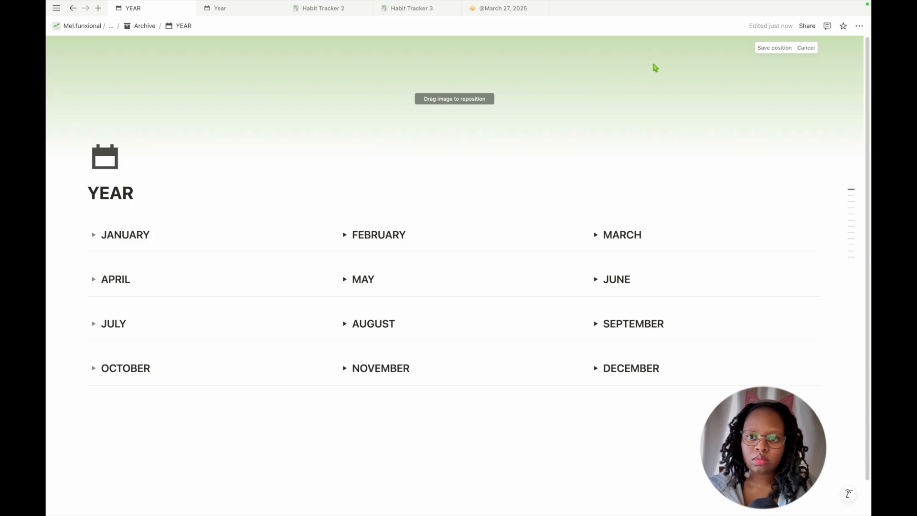
pyautogui.click(773, 49)
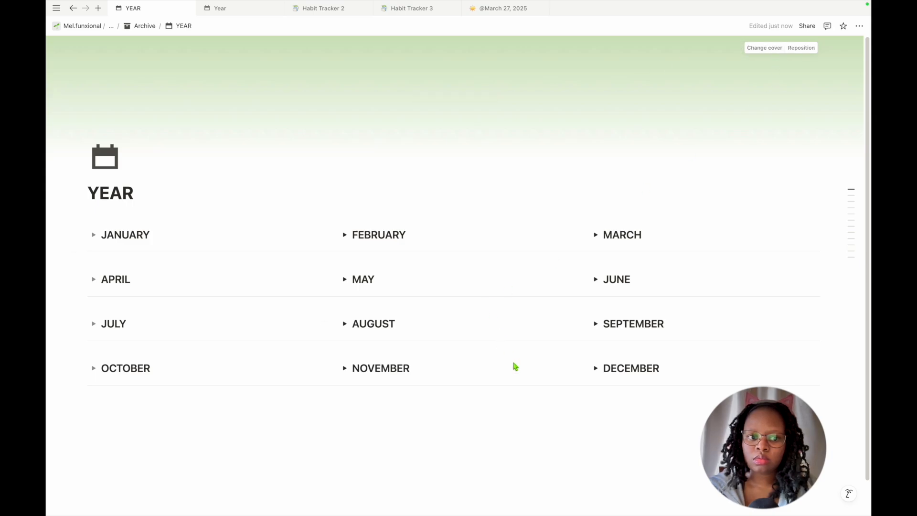
# Expand the JANUARY toggle heading and go back to the Archive page.
pyautogui.click(94, 235)
pyautogui.click(120, 250)
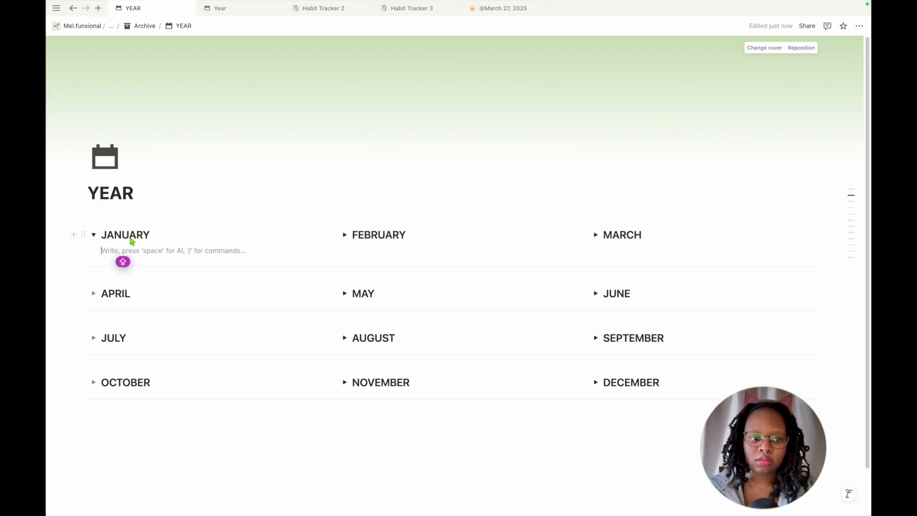
pyautogui.click(144, 27)
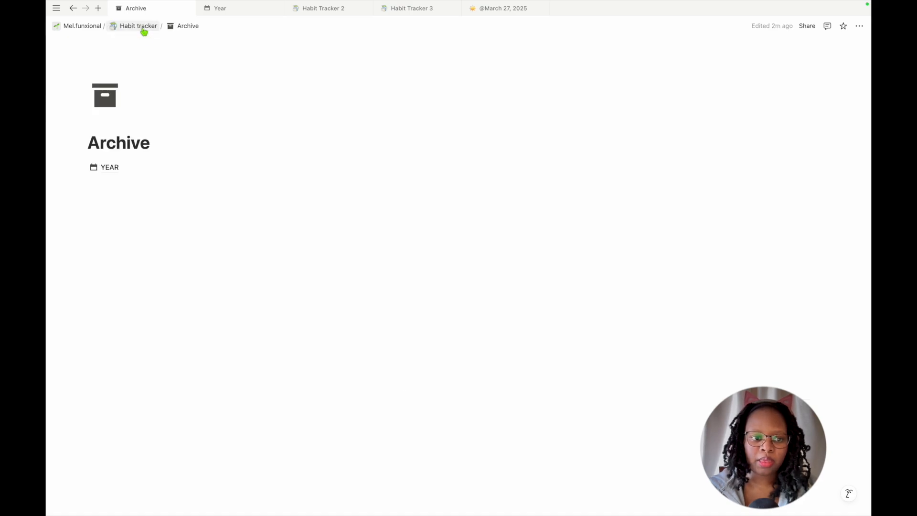
pyautogui.click(84, 168)
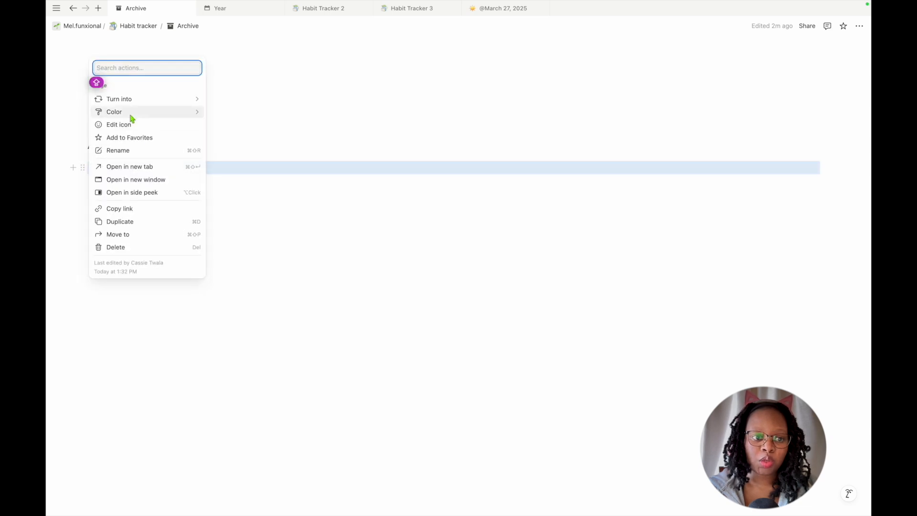
pyautogui.moveTo(144, 112)
pyautogui.click(296, 97)
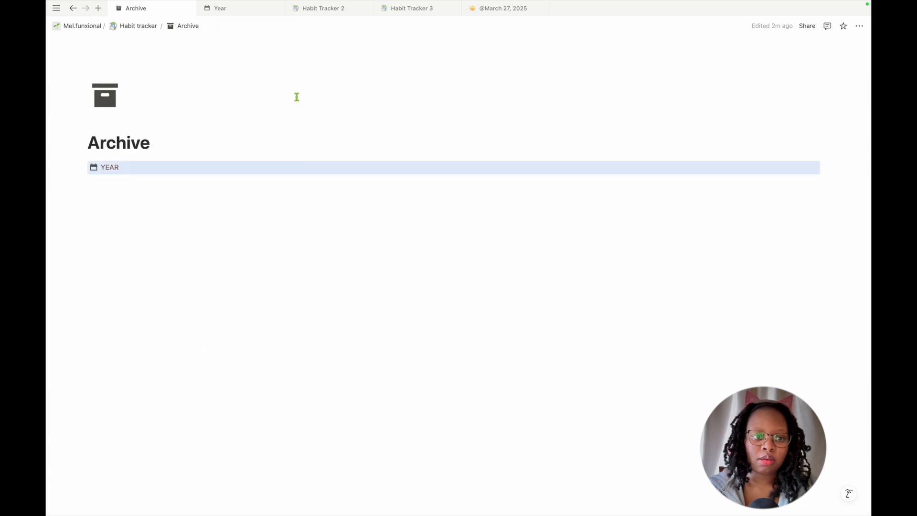
pyautogui.click(114, 212)
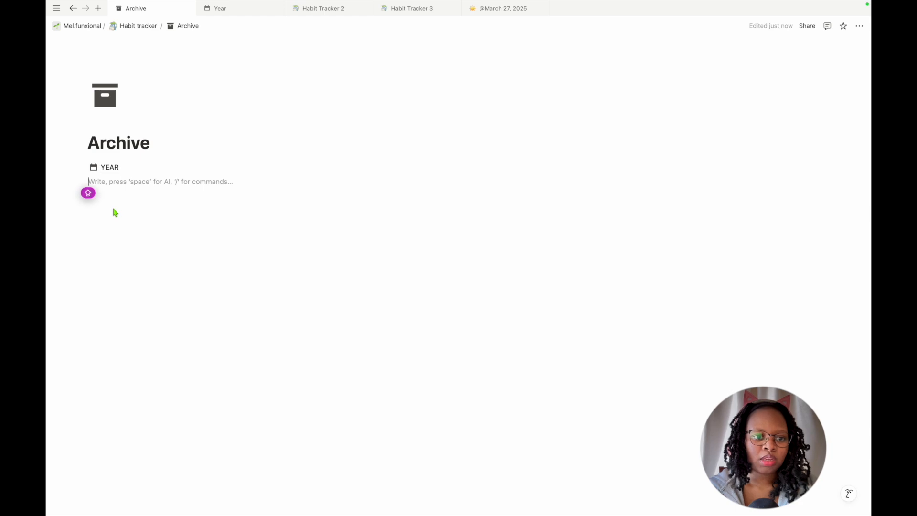
pyautogui.click(106, 166)
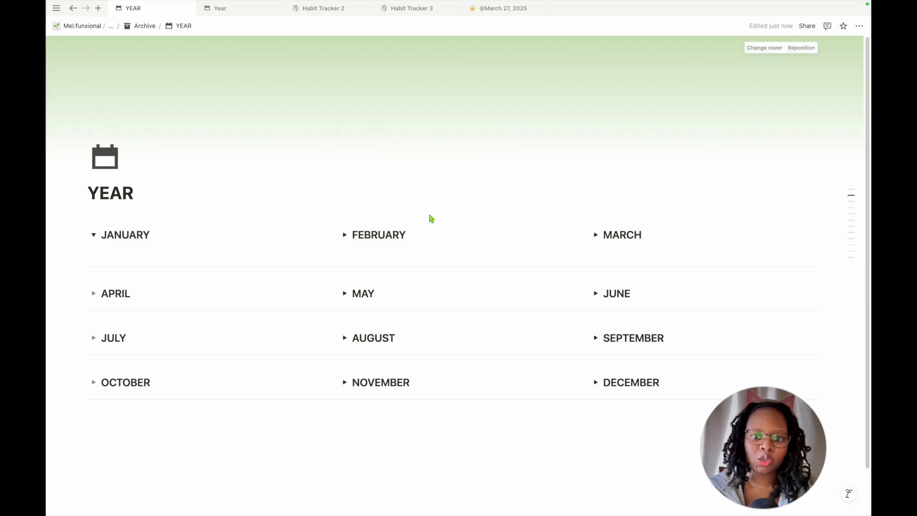
pyautogui.click(144, 26)
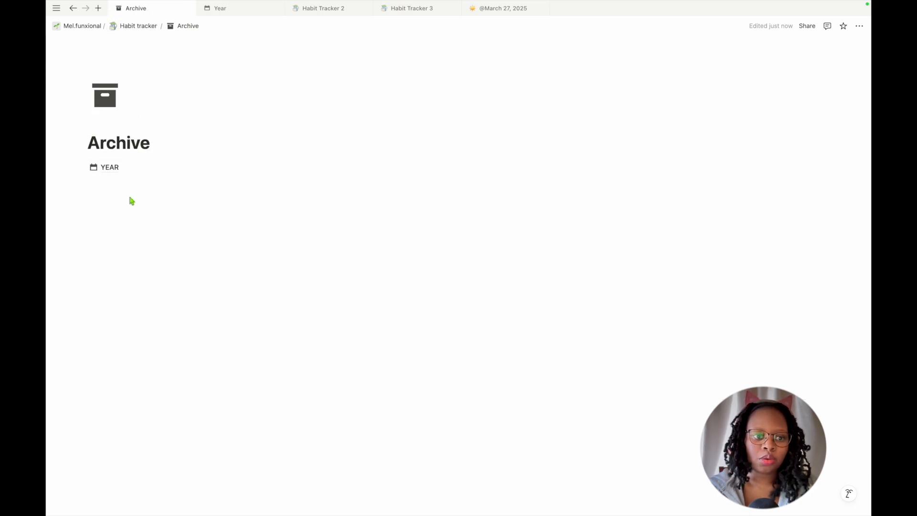
# Insert a button block below the YEAR page link on the Archive page.
pyautogui.click(117, 187)
pyautogui.write('/')
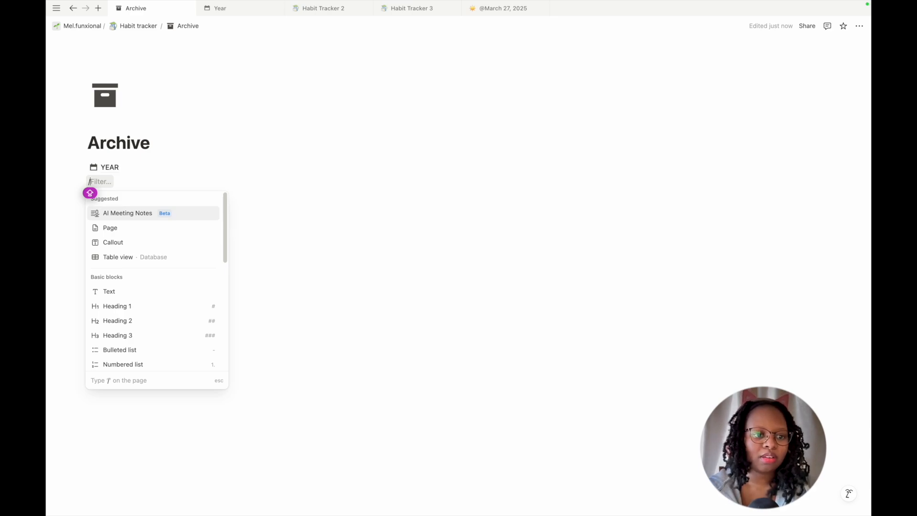
pyautogui.write('BUTTO')
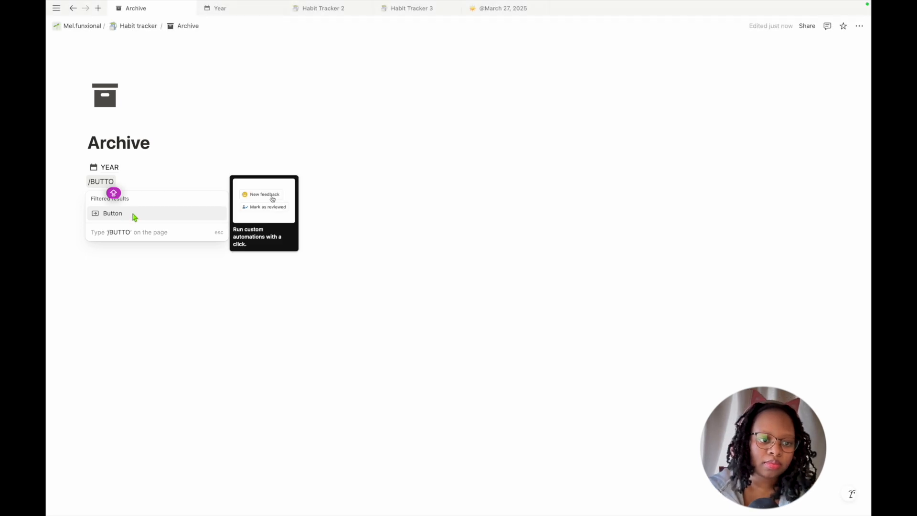
pyautogui.click(133, 214)
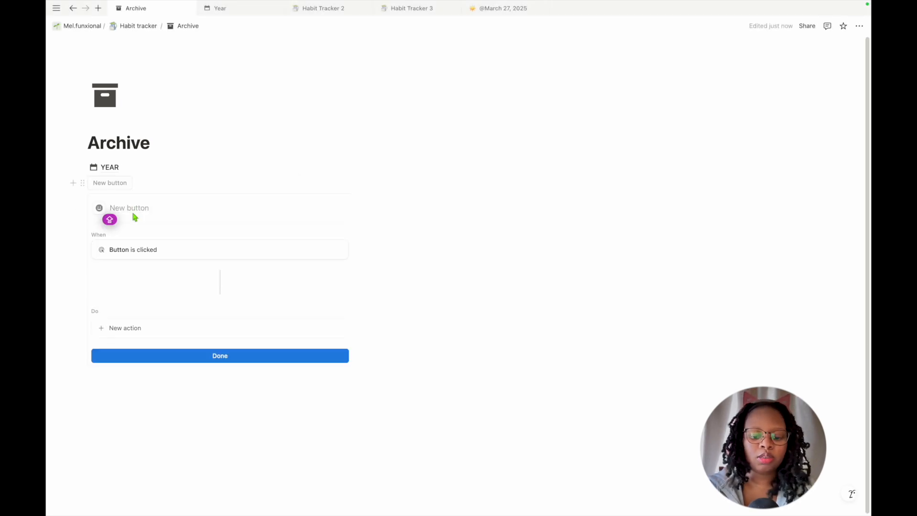
# Name the button New Year and give it the calendar icon.
pyautogui.write('New')
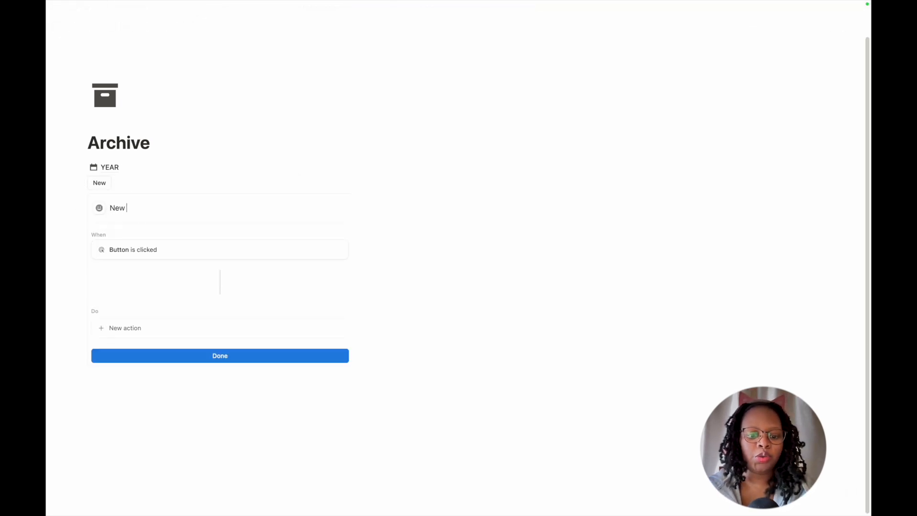
pyautogui.write(' Year')
pyautogui.click(99, 207)
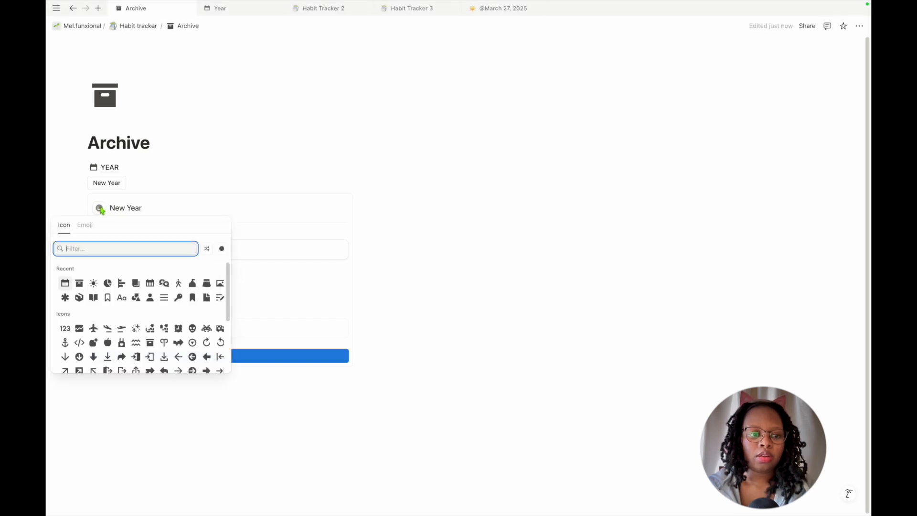
pyautogui.click(65, 284)
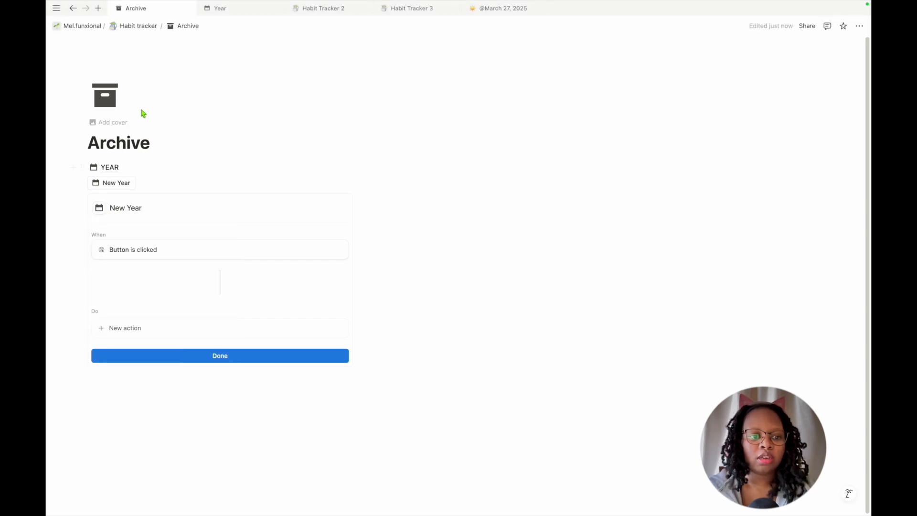
# Duplicate the YEAR page within the Archive page.
pyautogui.click(82, 169)
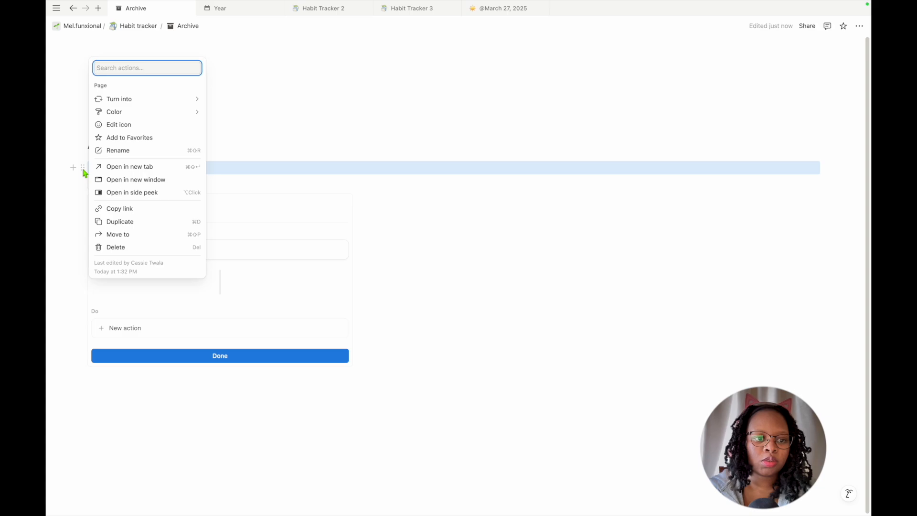
pyautogui.click(121, 222)
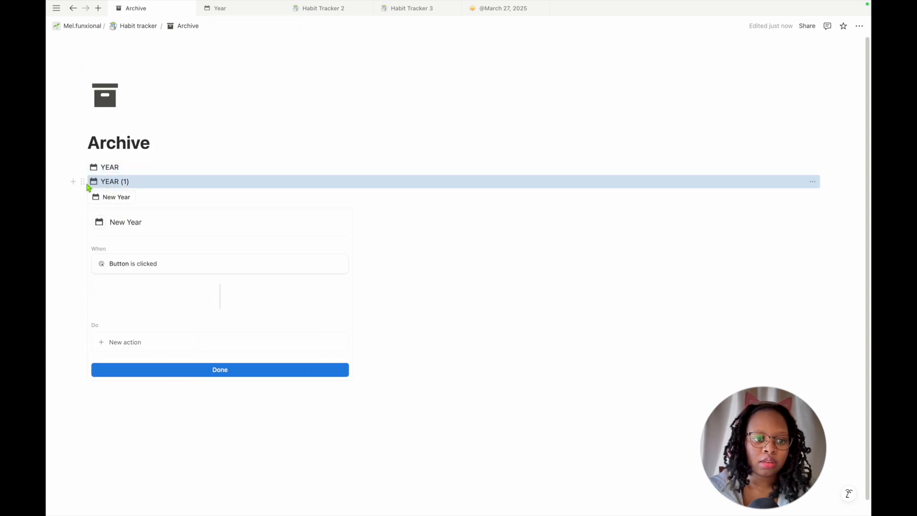
pyautogui.click(82, 182)
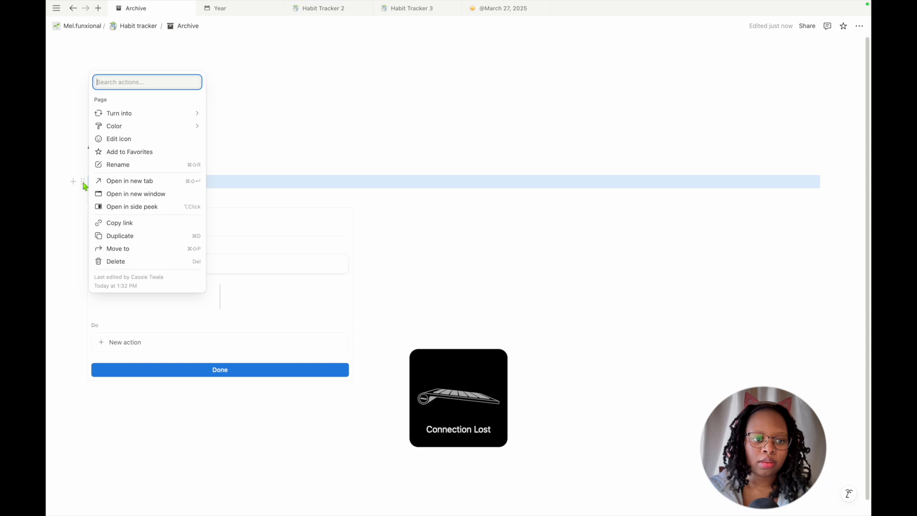
pyautogui.click(394, 97)
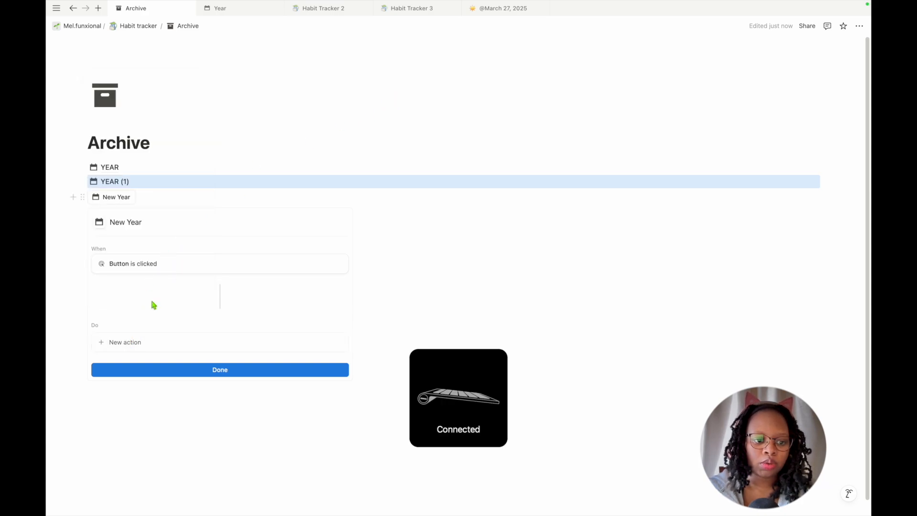
# Add an Insert blocks action to the New Year button and move the duplicated page YEAR (1) into it.
pyautogui.click(131, 344)
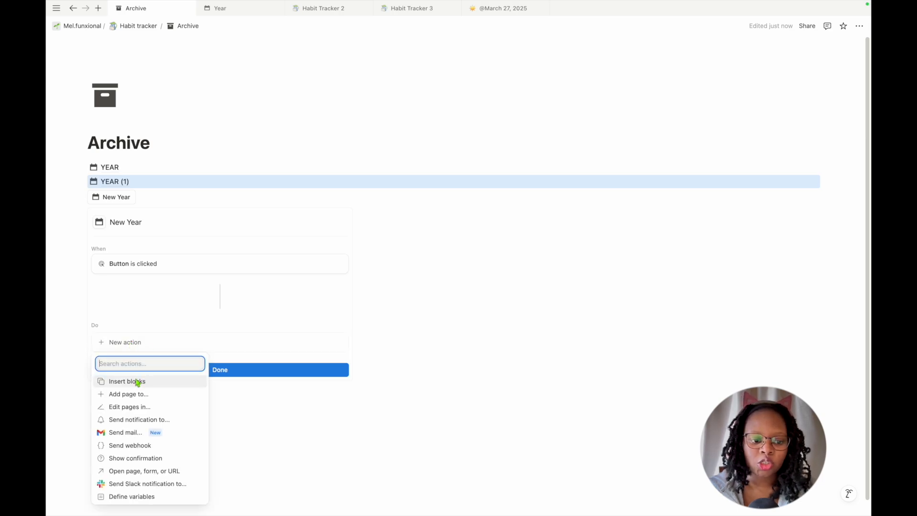
pyautogui.click(136, 381)
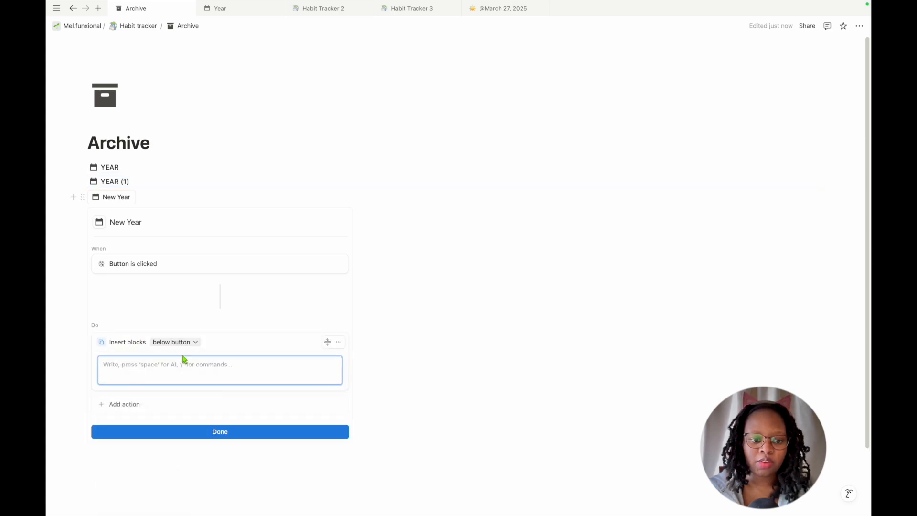
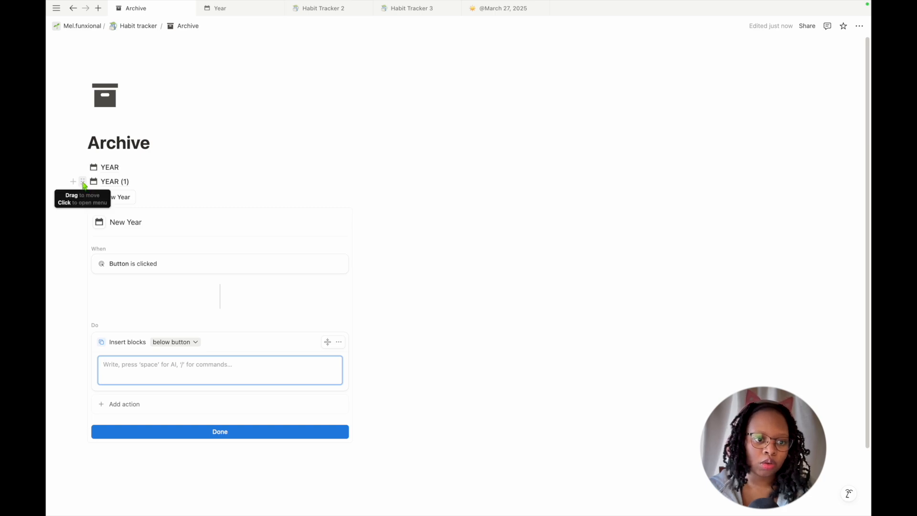
pyautogui.click(83, 183)
pyautogui.moveTo(83, 184); pyautogui.dragTo(118, 363)
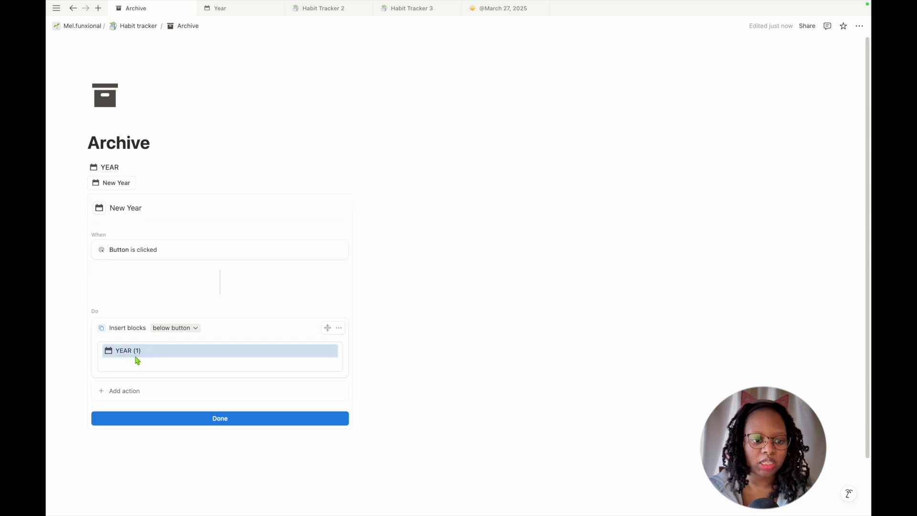
# Rename the page inside the button's action to YEAR and return to the Archive page.
pyautogui.click(137, 352)
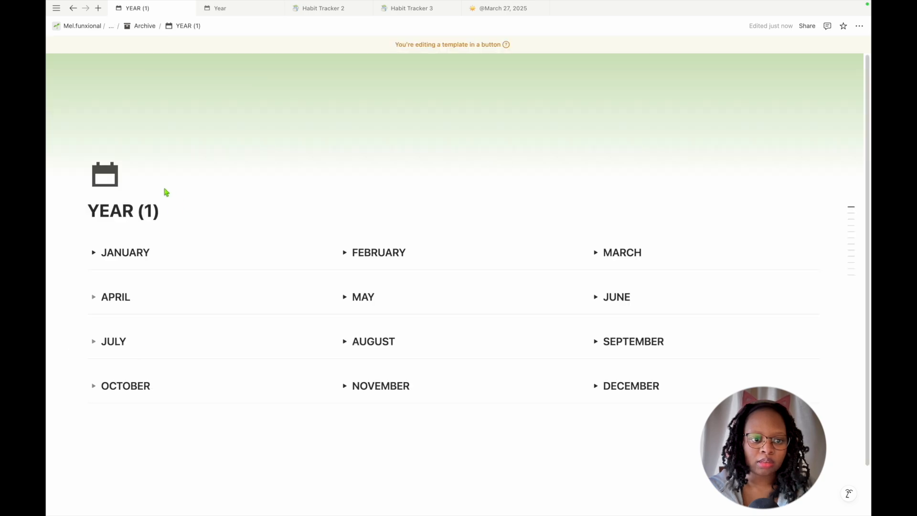
pyautogui.press('BackSpace')
pyautogui.press('BackSpace')
pyautogui.press('BackSpace')
pyautogui.press('BackSpace')
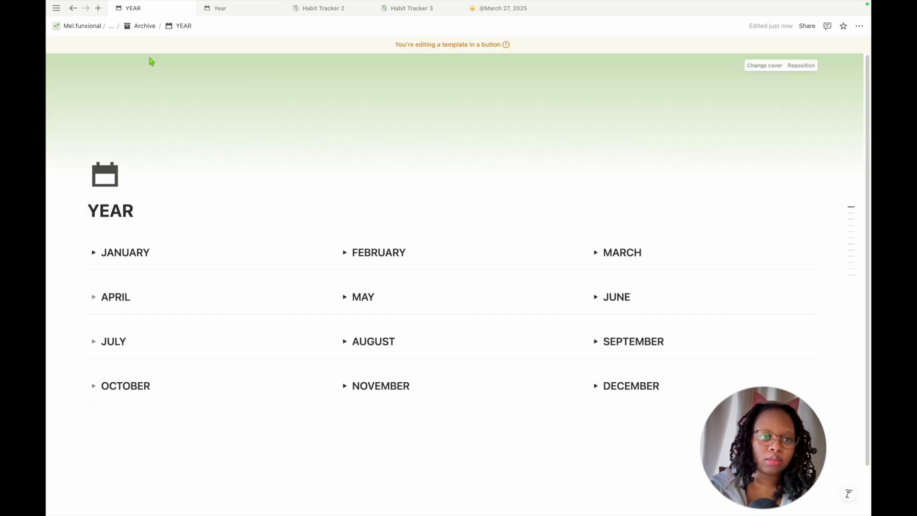
pyautogui.click(145, 27)
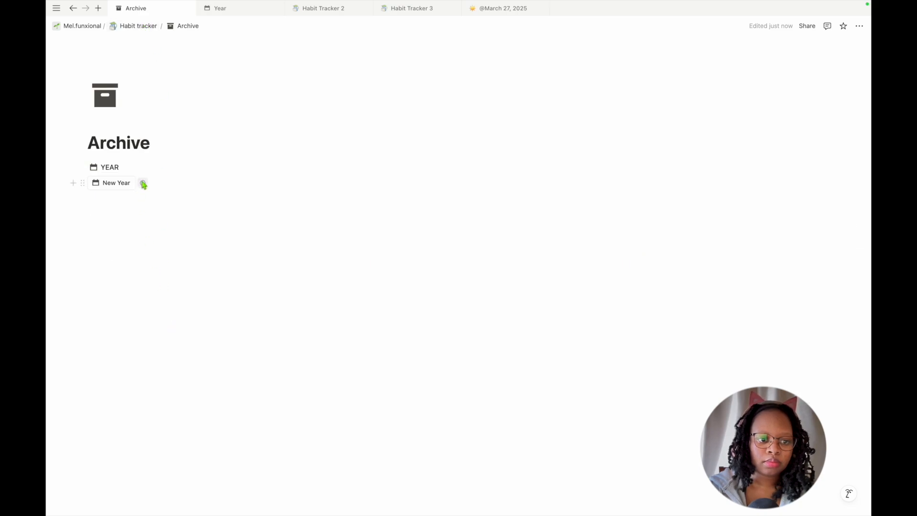
# Delete the empty line below YEAR in the New Year button's Insert blocks action and open that template page.
pyautogui.click(143, 183)
pyautogui.click(126, 363)
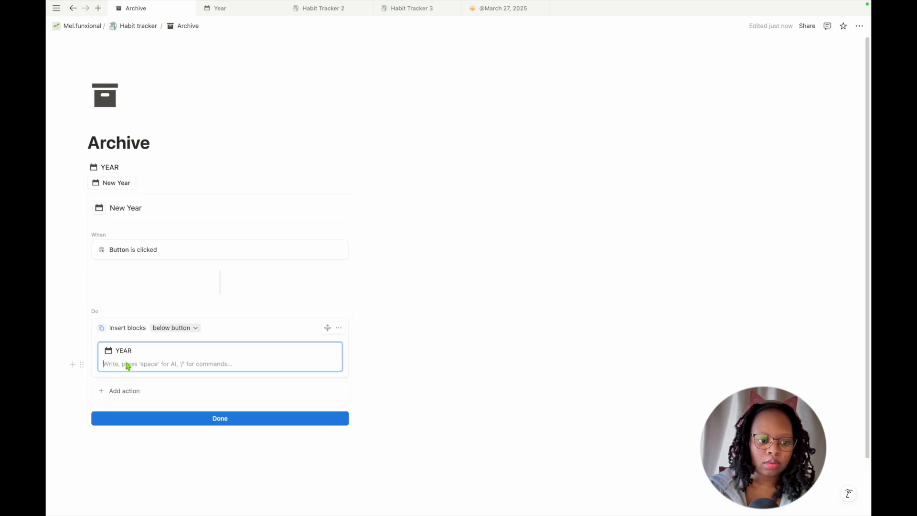
pyautogui.press('BackSpace')
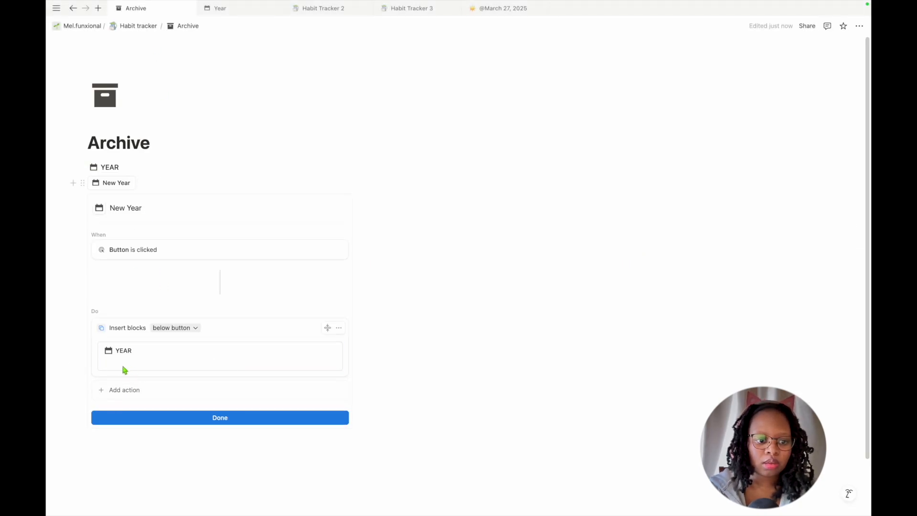
pyautogui.click(143, 357)
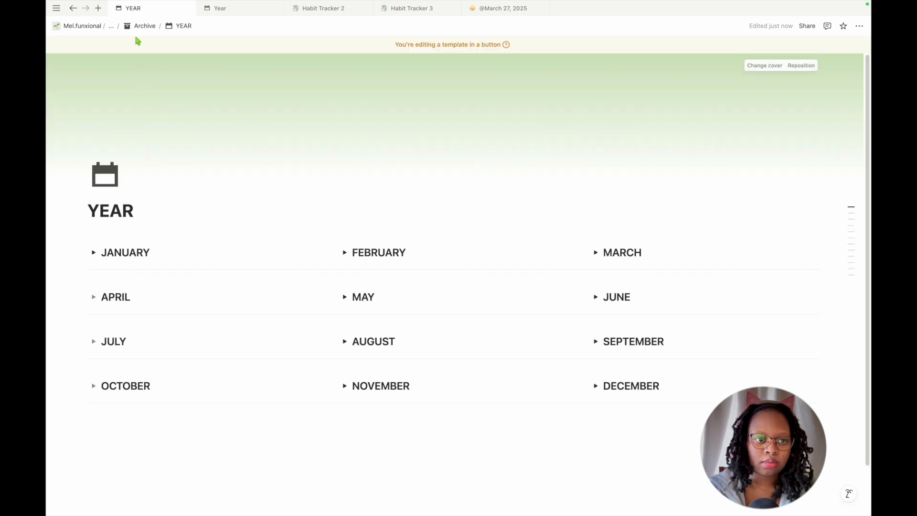
# Return to the Archive page and add a divider below YEAR in the New Year button's Insert blocks action.
pyautogui.click(73, 9)
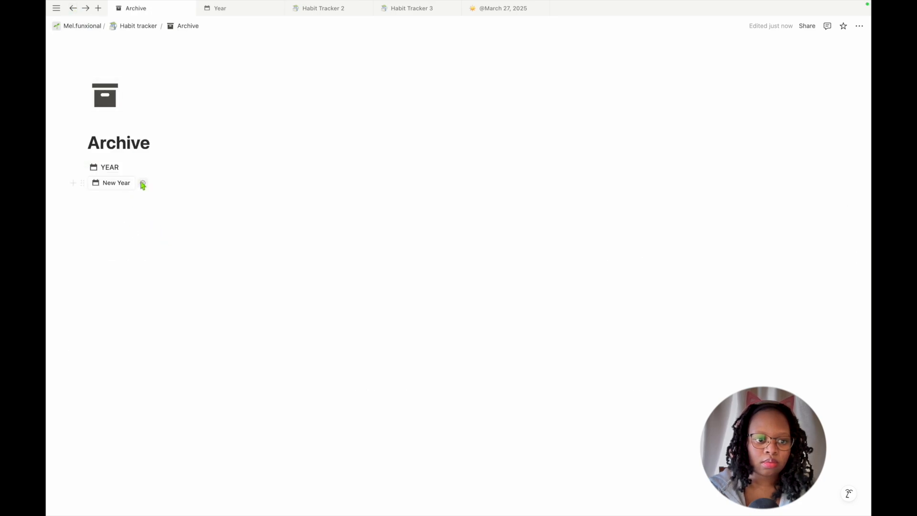
pyautogui.click(144, 183)
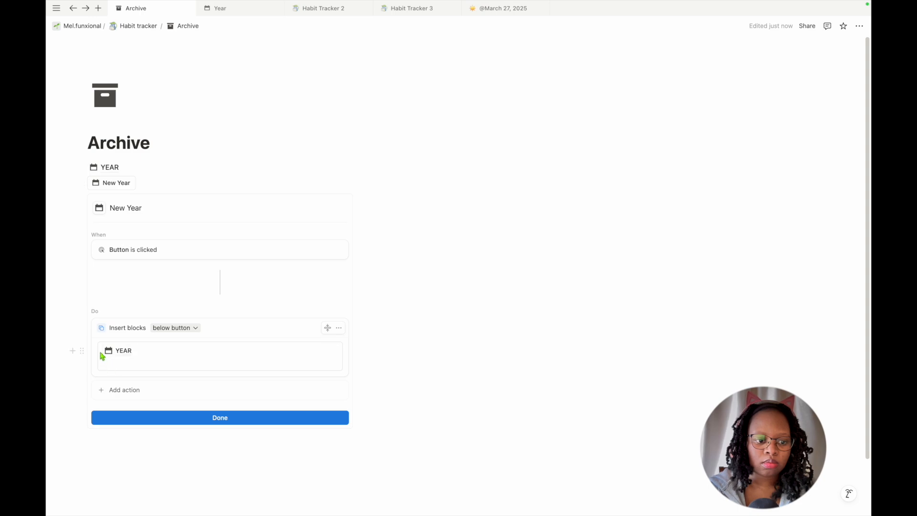
pyautogui.click(73, 351)
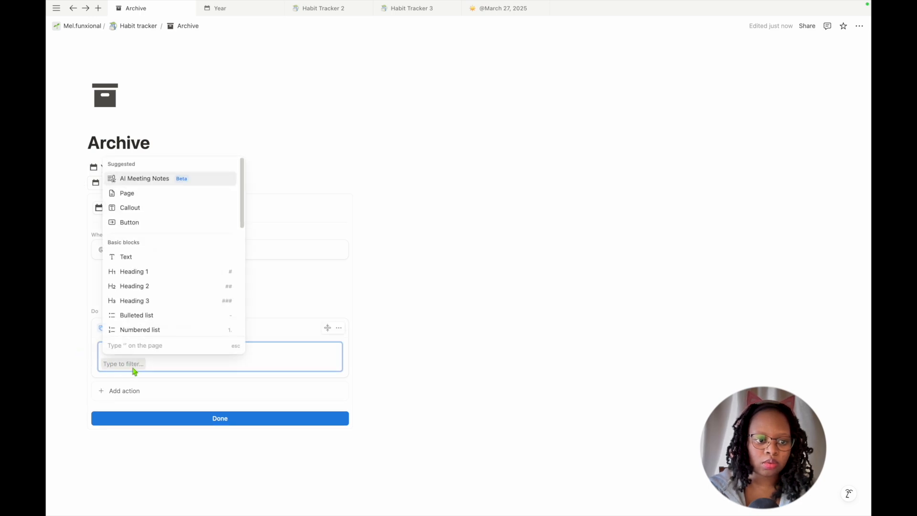
pyautogui.press('Escape')
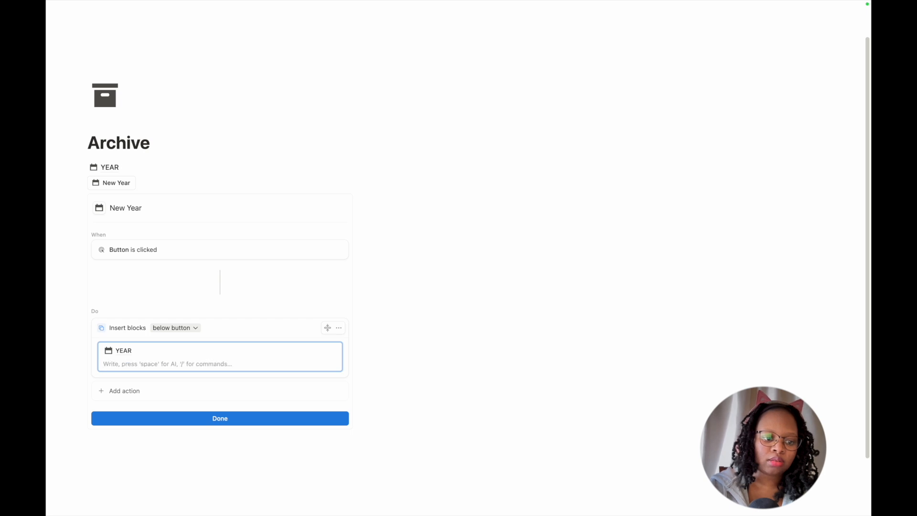
pyautogui.write('---')
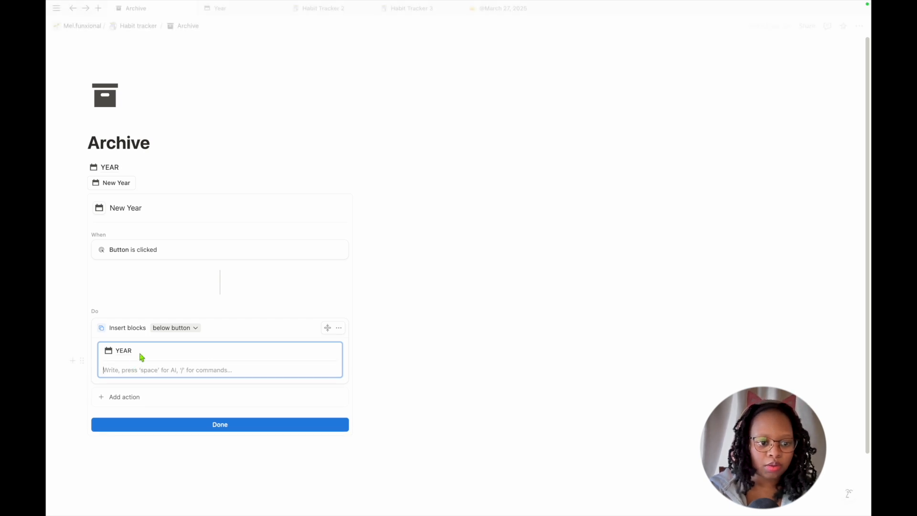
# Move the divider above YEAR in the button's action, delete the empty line below YEAR, and save the button.
pyautogui.click(106, 365)
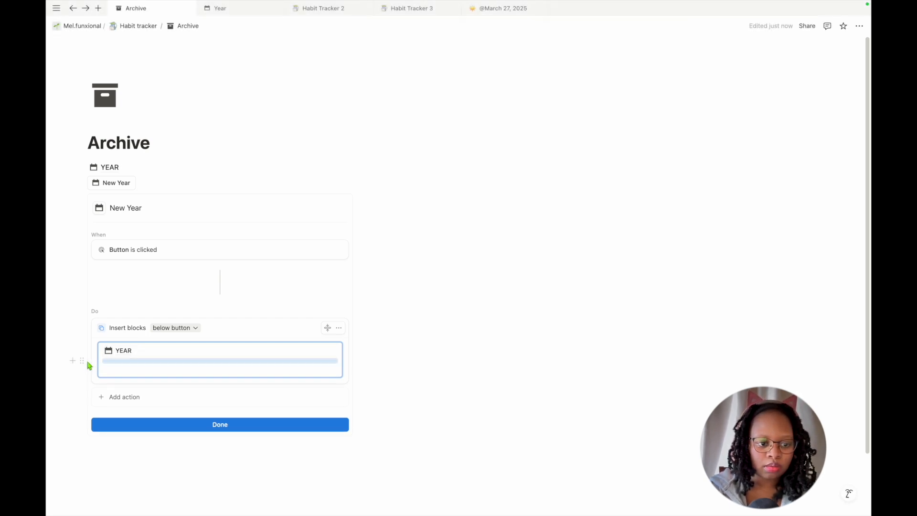
pyautogui.moveTo(81, 360); pyautogui.dragTo(108, 348)
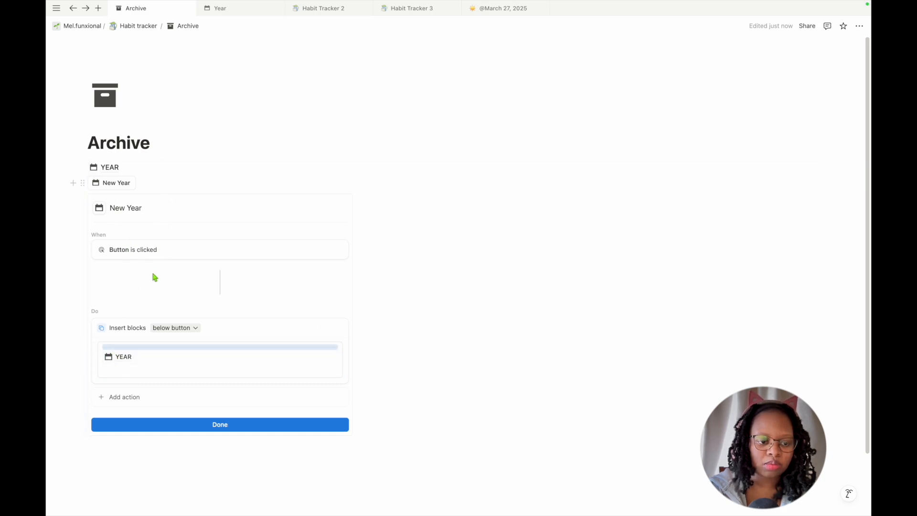
pyautogui.click(135, 375)
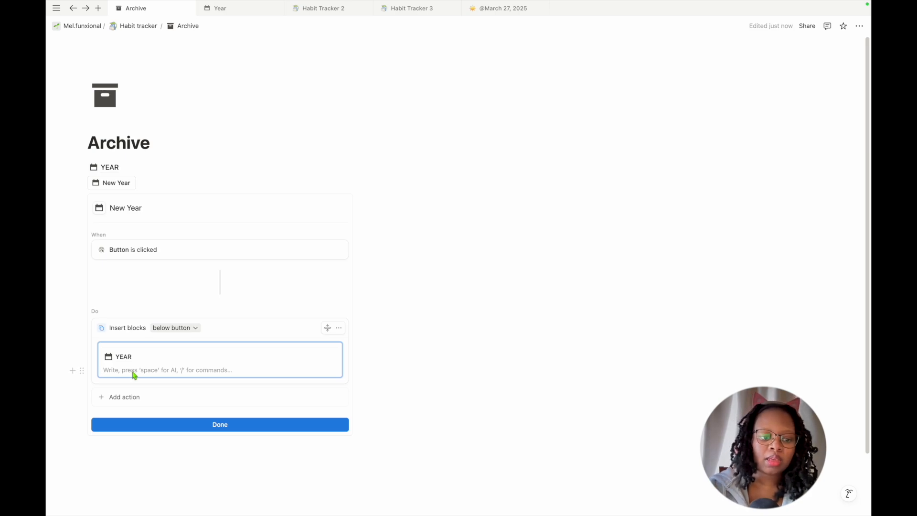
pyautogui.press('BackSpace')
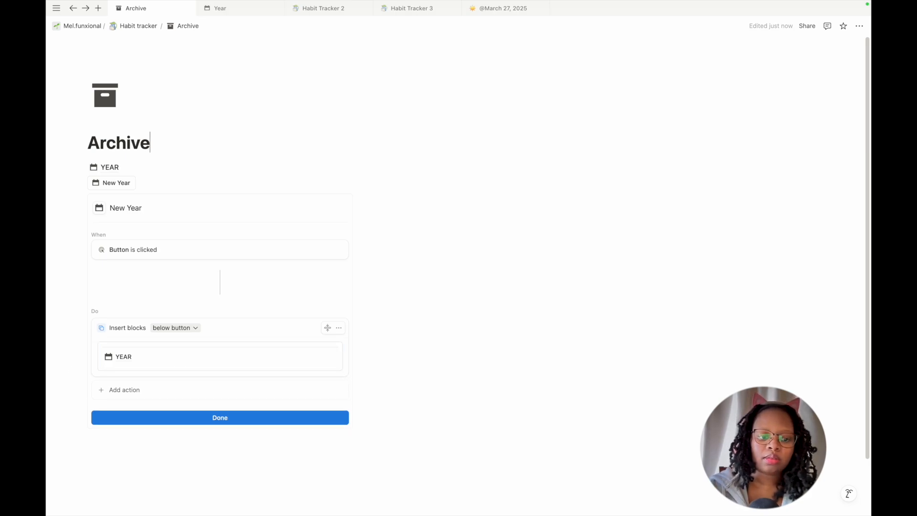
pyautogui.click(229, 419)
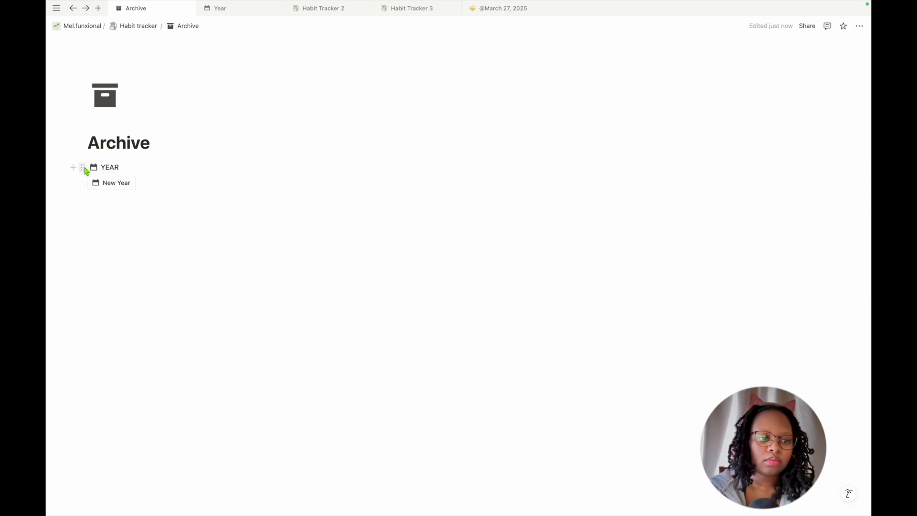
# Move the YEAR page below the New Year button, rename it 2025, and return to the Archive page.
pyautogui.moveTo(83, 168); pyautogui.dragTo(87, 199)
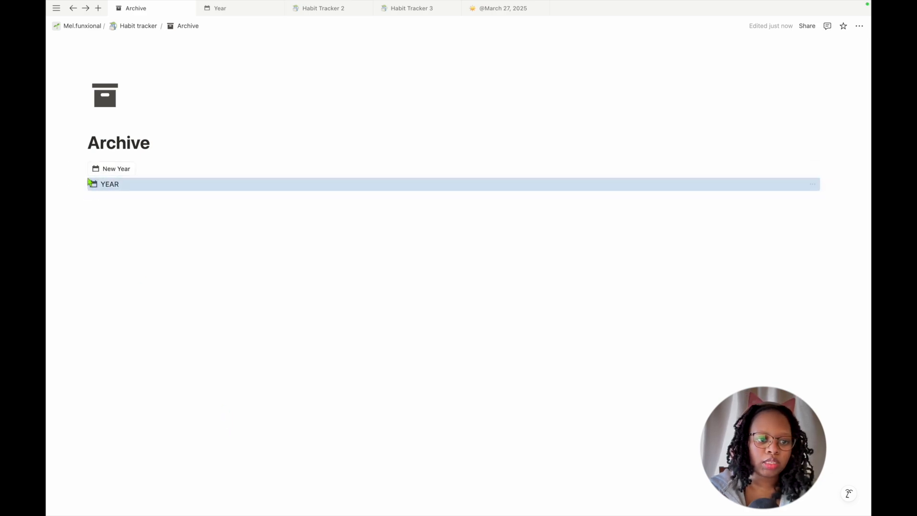
pyautogui.click(106, 184)
pyautogui.doubleClick(119, 195)
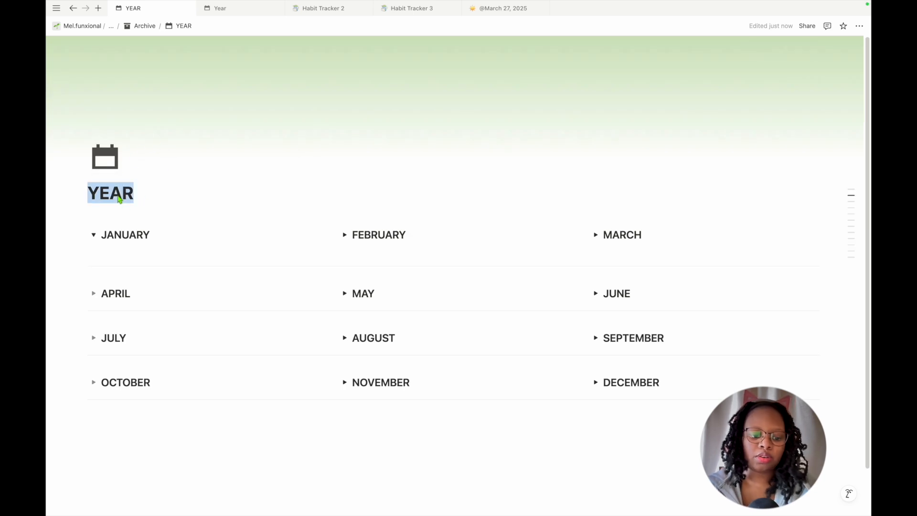
pyautogui.write('2026')
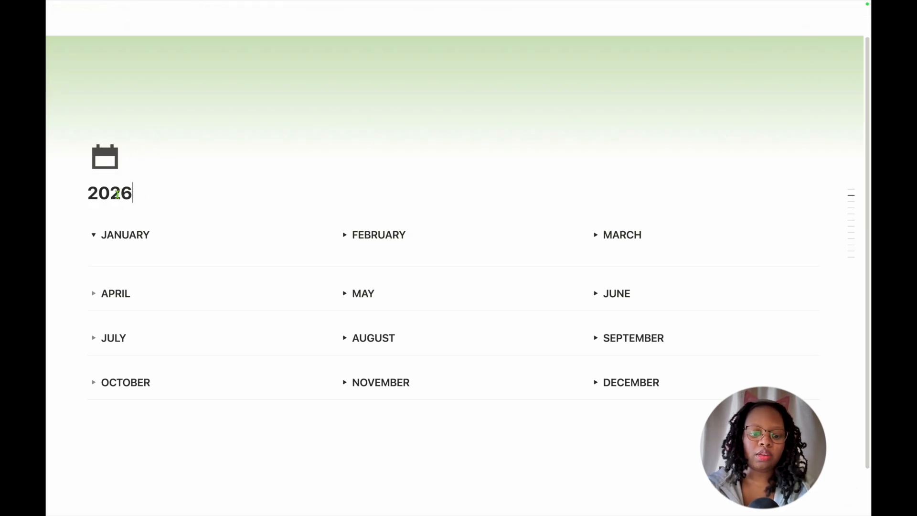
pyautogui.press('BackSpace')
pyautogui.write('5')
pyautogui.click(149, 24)
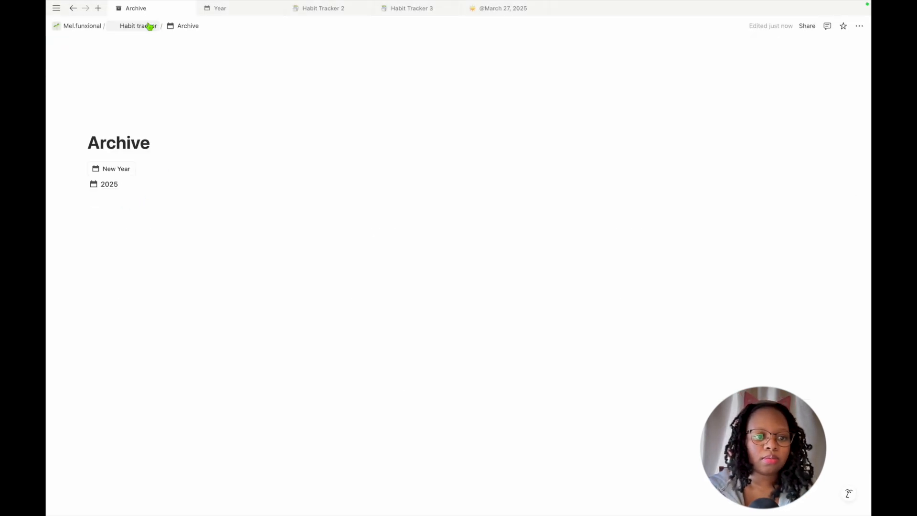
# Add a divider between the New Year button and the 2025 page, leaving no extra empty line.
pyautogui.click(98, 199)
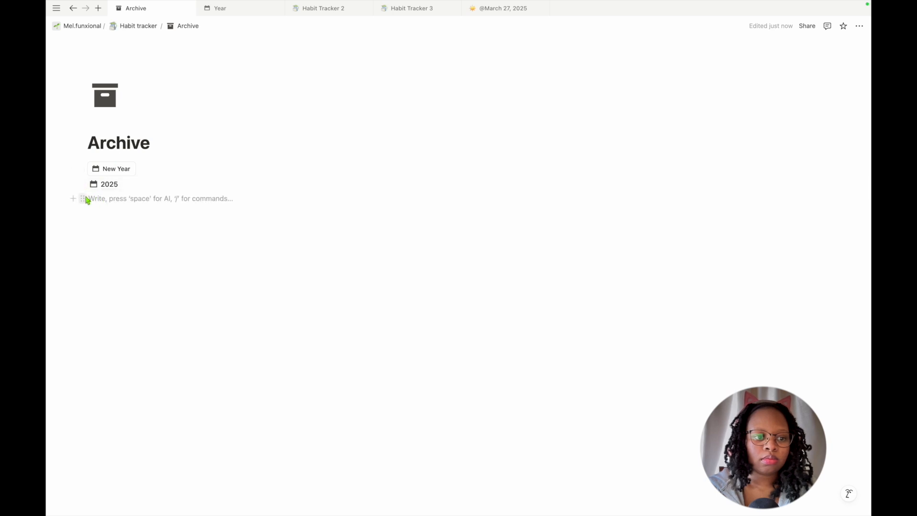
pyautogui.moveTo(85, 199); pyautogui.dragTo(94, 185)
pyautogui.click(94, 184)
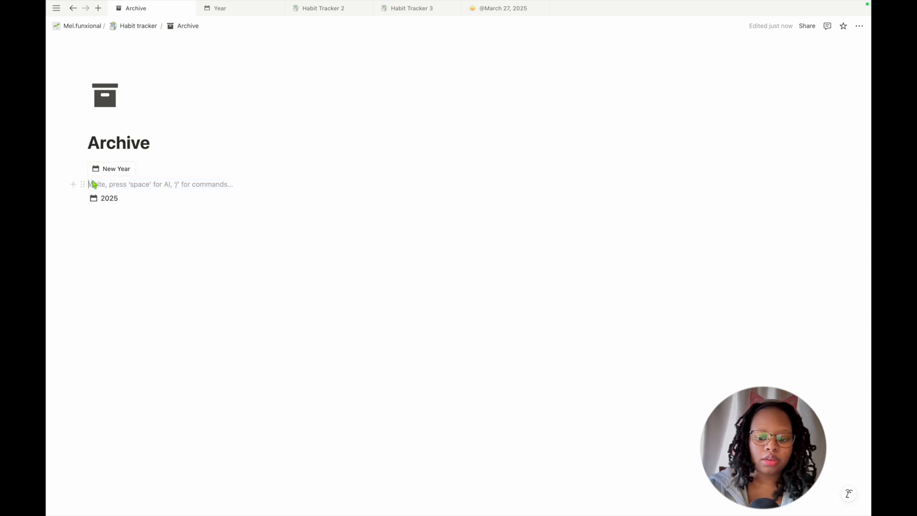
pyautogui.write('---')
pyautogui.press('BackSpace')
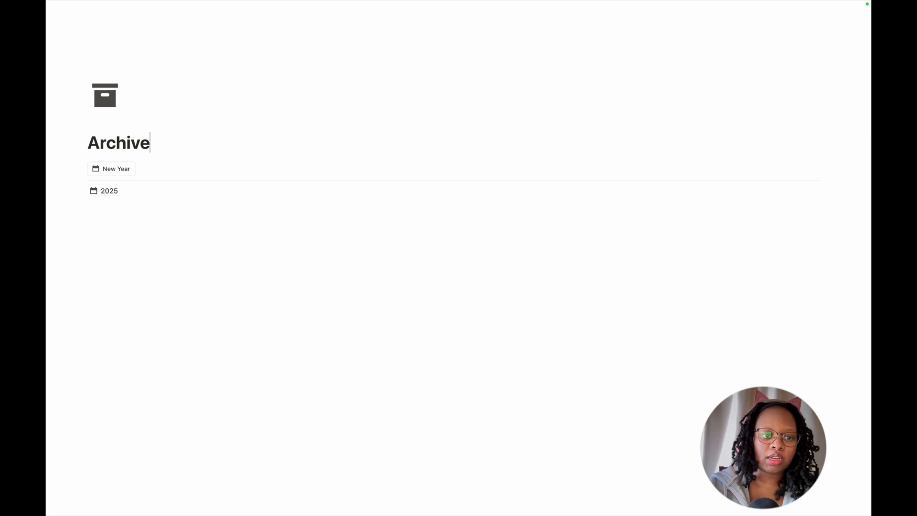
# Add a cover to the Archive page using the uploaded image green-ombre.png from Downloads.
pyautogui.click(104, 125)
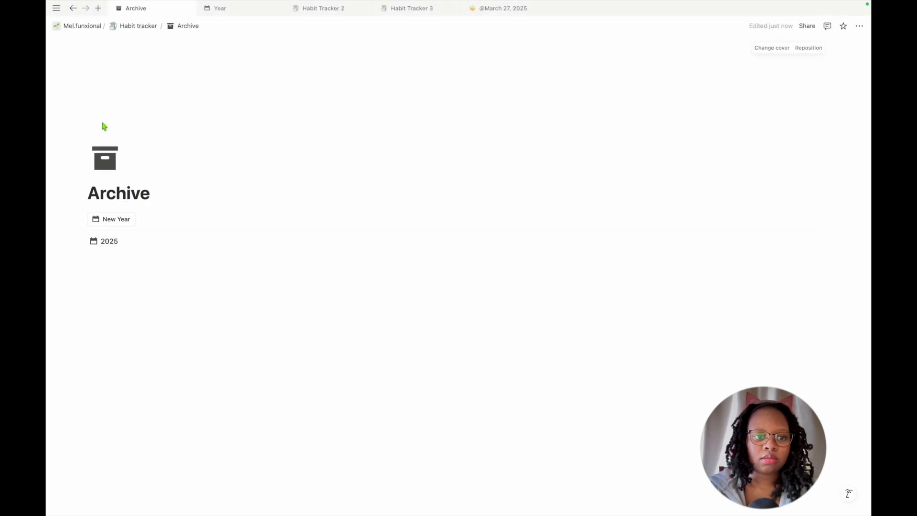
pyautogui.click(779, 48)
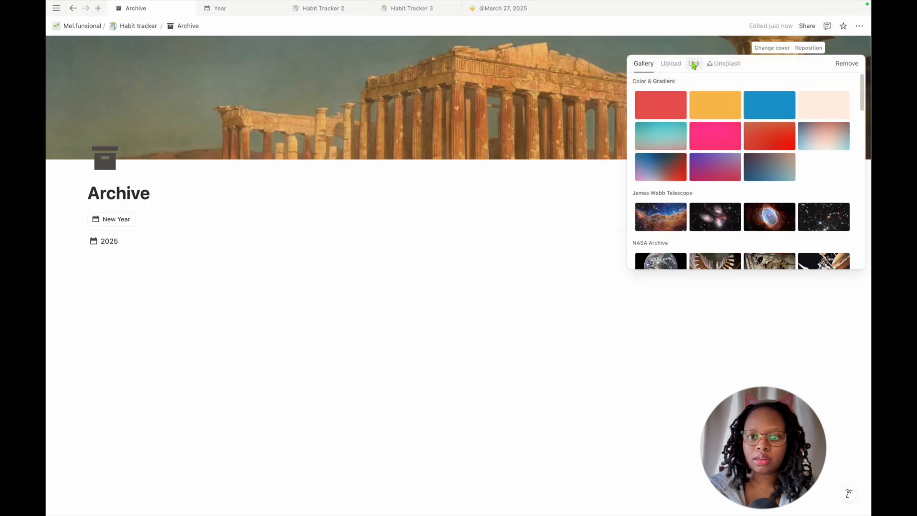
pyautogui.click(681, 64)
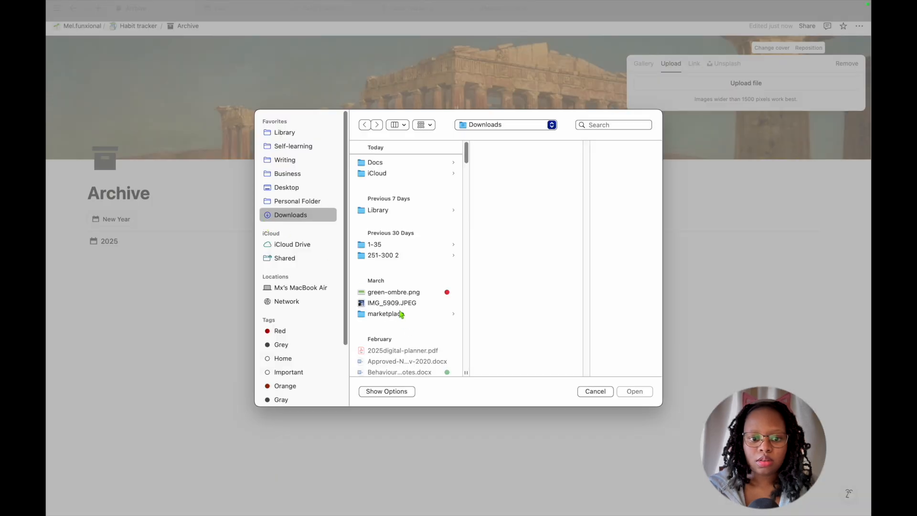
pyautogui.click(400, 293)
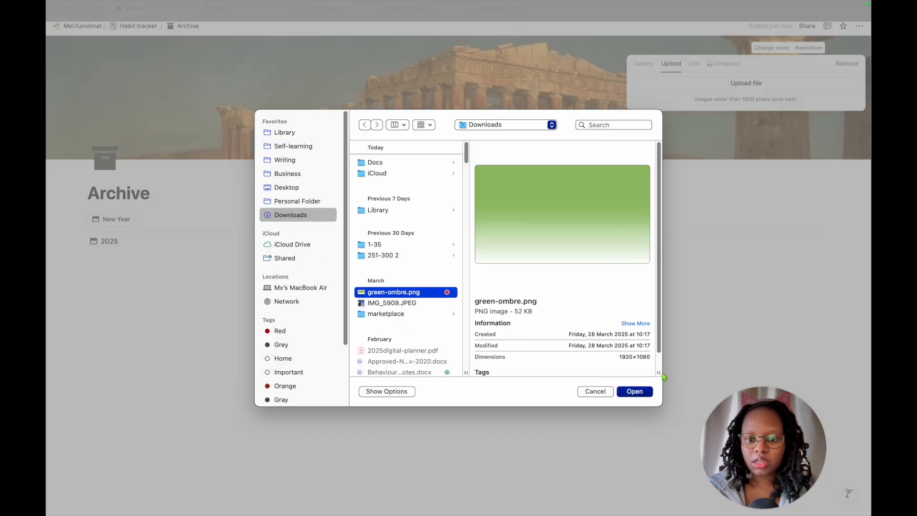
pyautogui.click(635, 392)
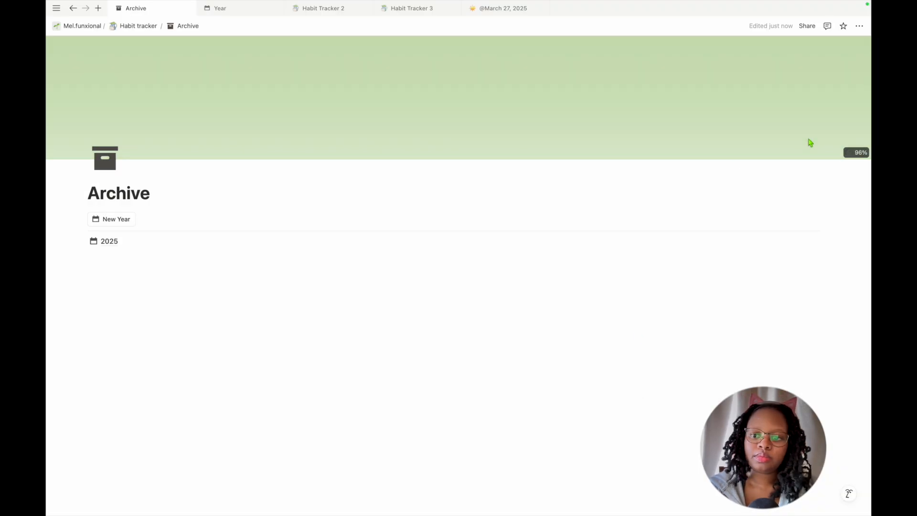
pyautogui.click(783, 48)
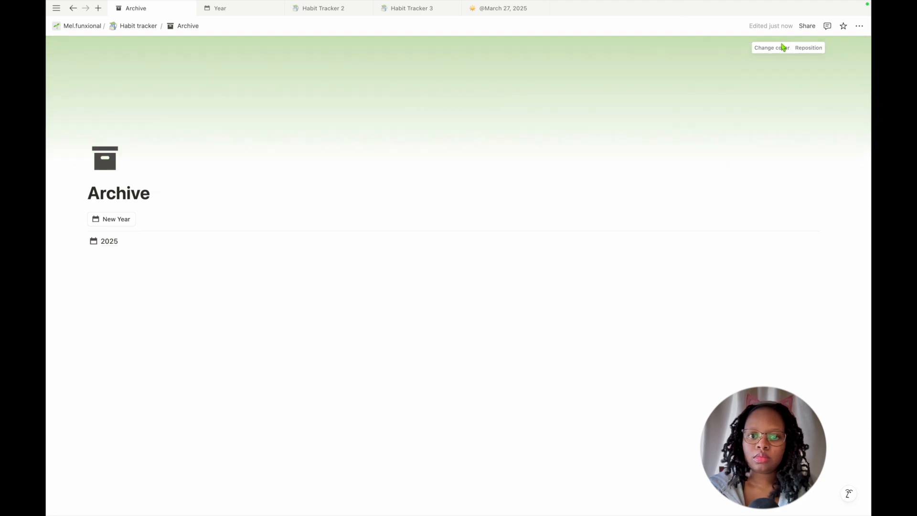
# Insert a year page with the New Year button and rename it 2026.
pyautogui.click(116, 219)
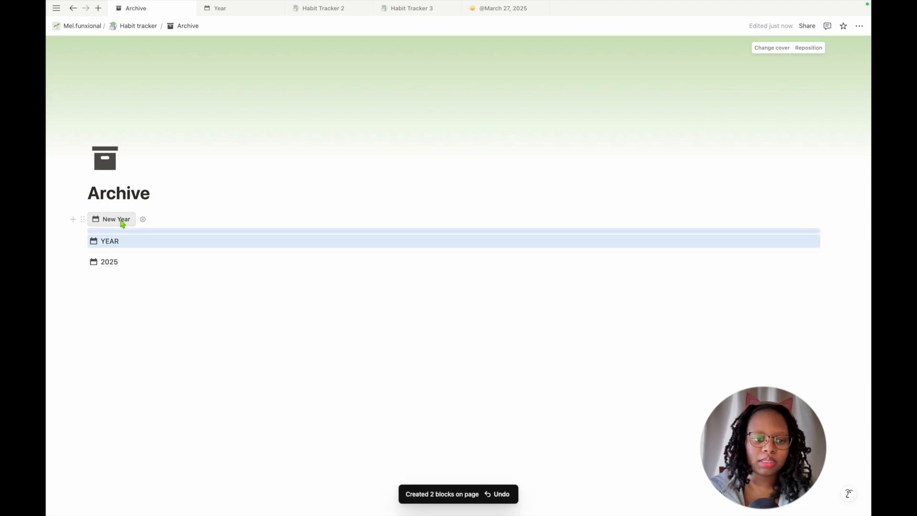
pyautogui.click(110, 240)
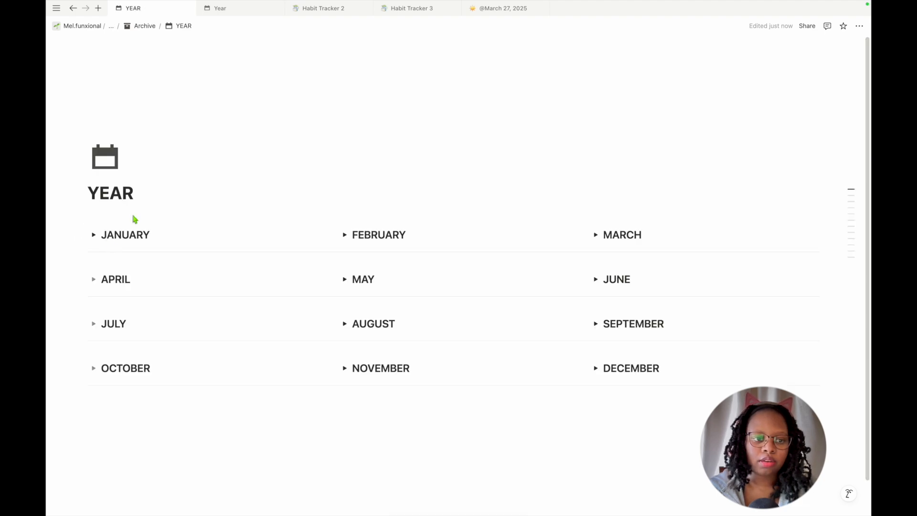
pyautogui.doubleClick(122, 196)
pyautogui.write('2026')
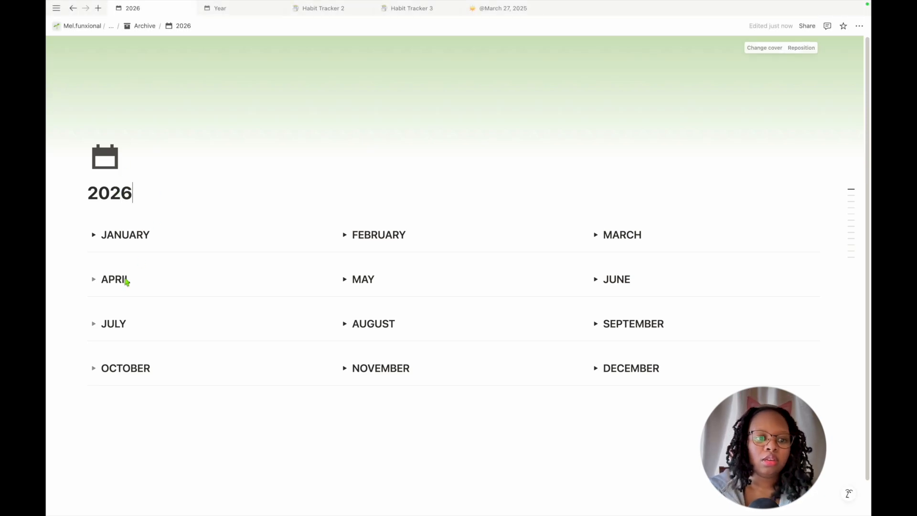
# Expand the JANUARY and FEBRUARY toggles on the 2026 page to check them, and return to the Archive page.
pyautogui.click(94, 234)
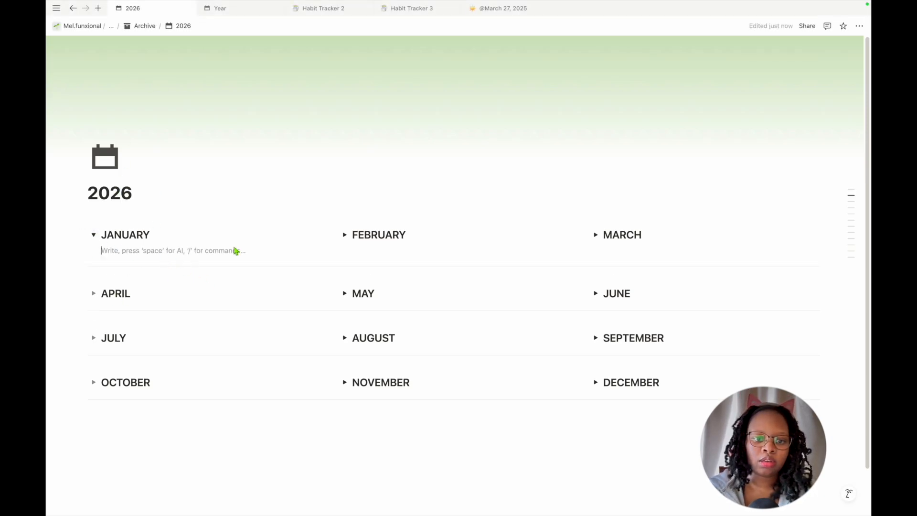
pyautogui.click(344, 235)
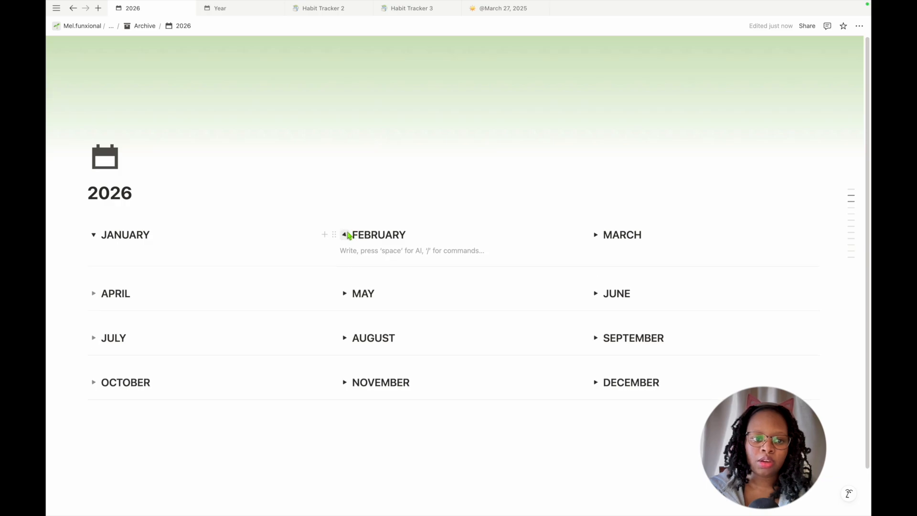
pyautogui.click(141, 26)
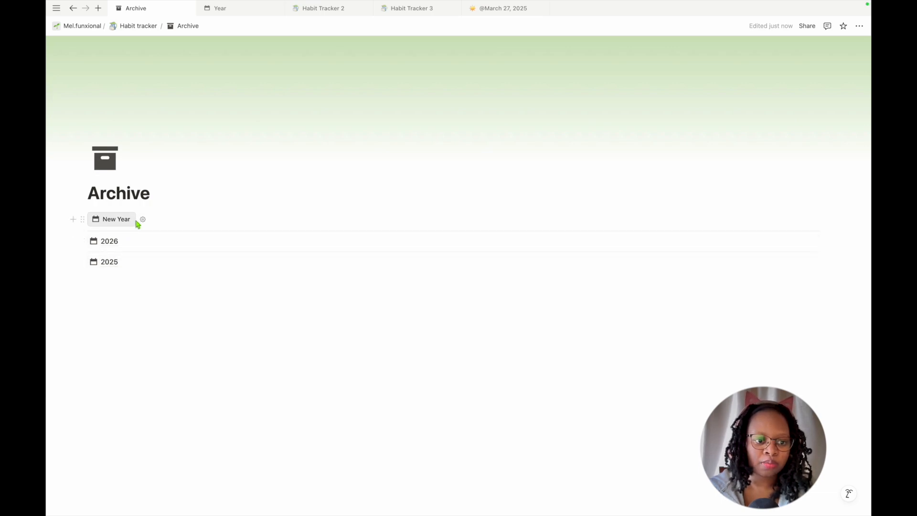
# Set the New Year button's Insert blocks action to insert at bottom of page and save the button.
pyautogui.click(143, 219)
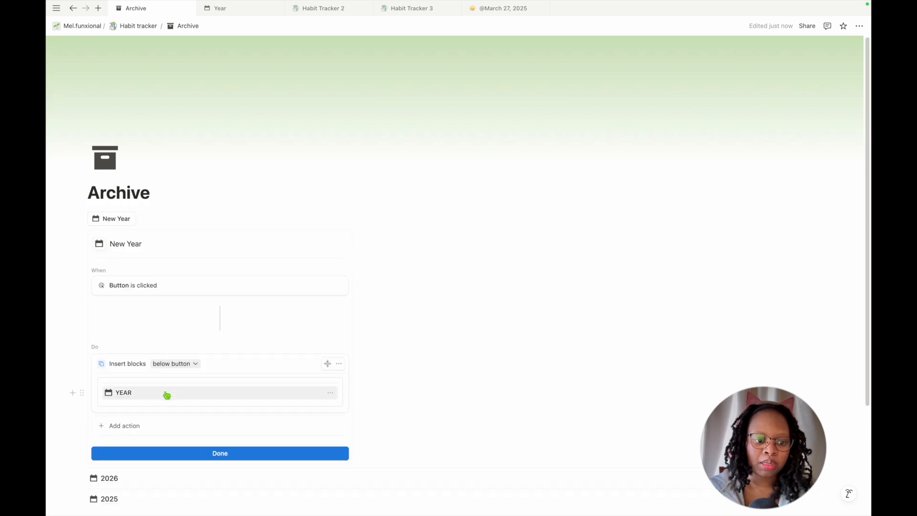
pyautogui.scroll(-3, 166, 393)
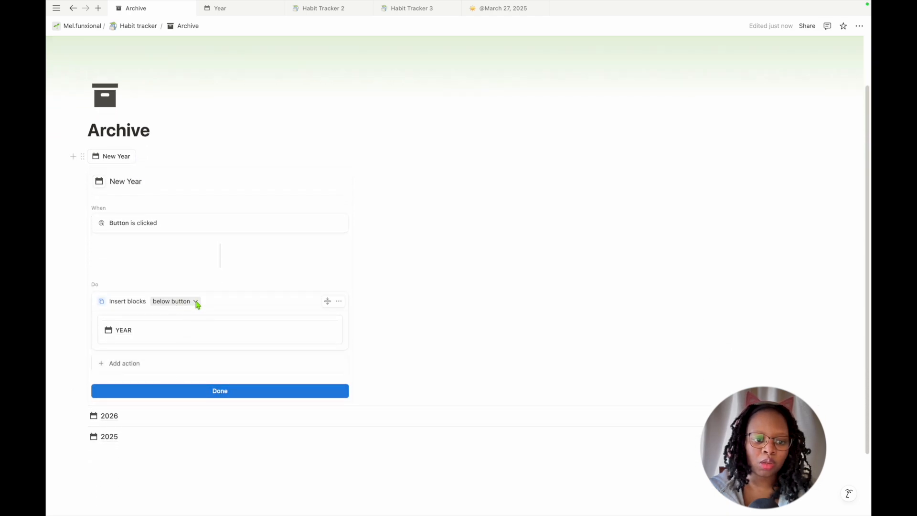
pyautogui.click(196, 302)
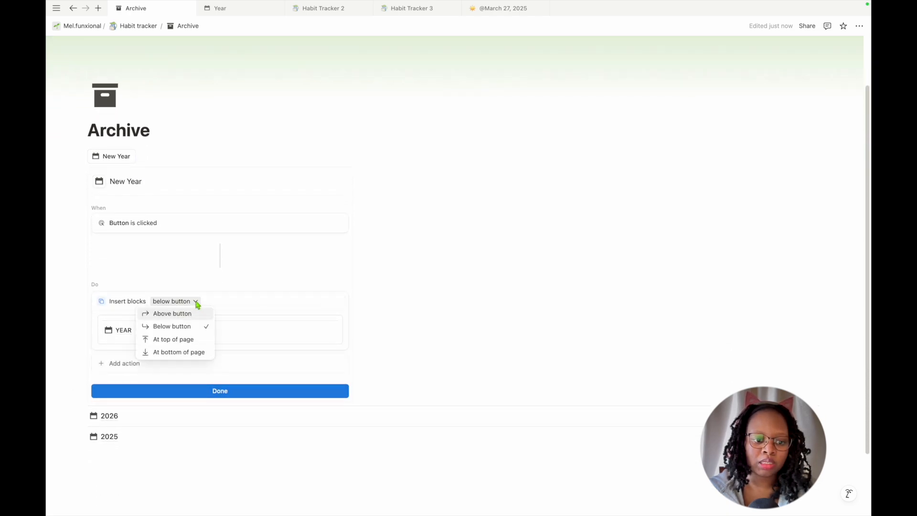
pyautogui.click(191, 352)
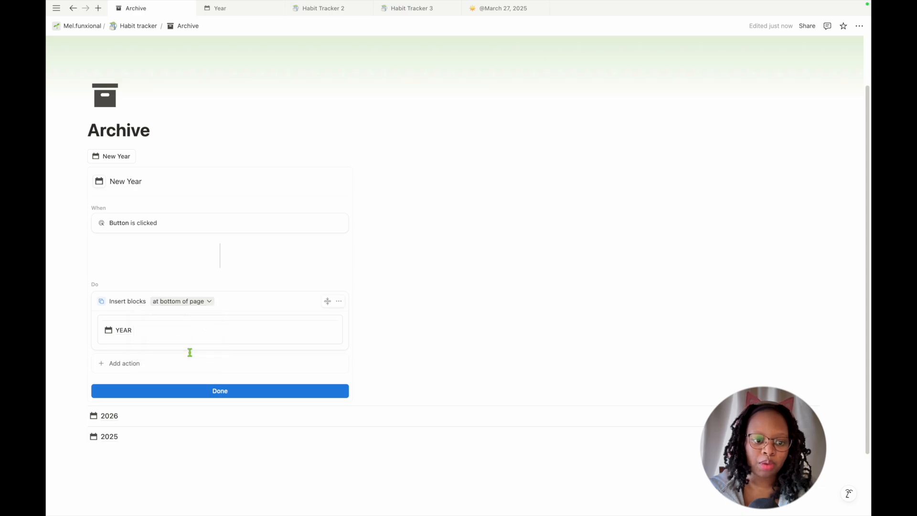
pyautogui.click(207, 391)
# Delete the 2026 page from the Archive page.
pyautogui.click(82, 241)
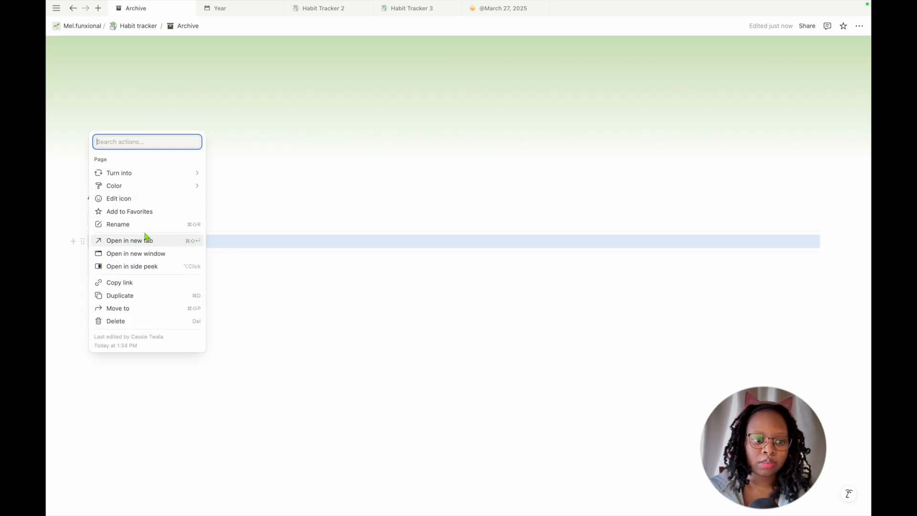
pyautogui.click(134, 322)
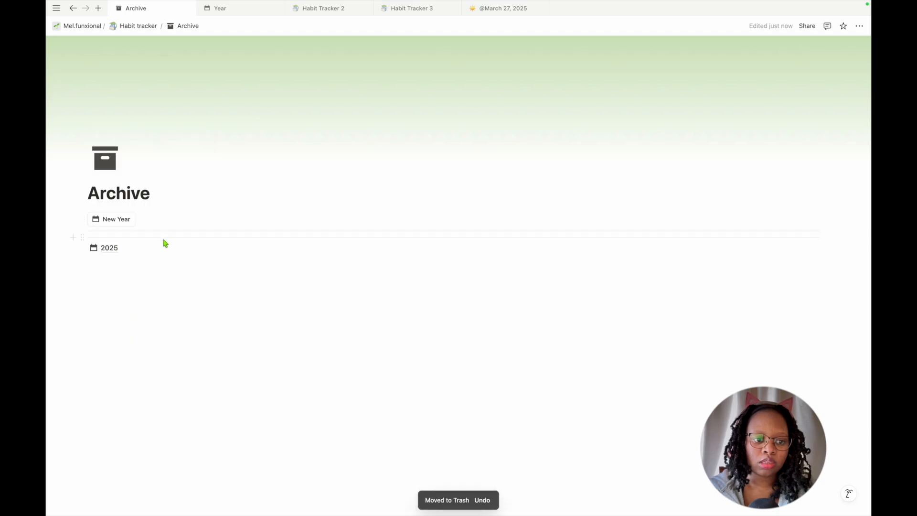
# Insert a new year page with the New Year button, rename it 2026, and return to the Archive page.
pyautogui.click(116, 220)
pyautogui.click(144, 314)
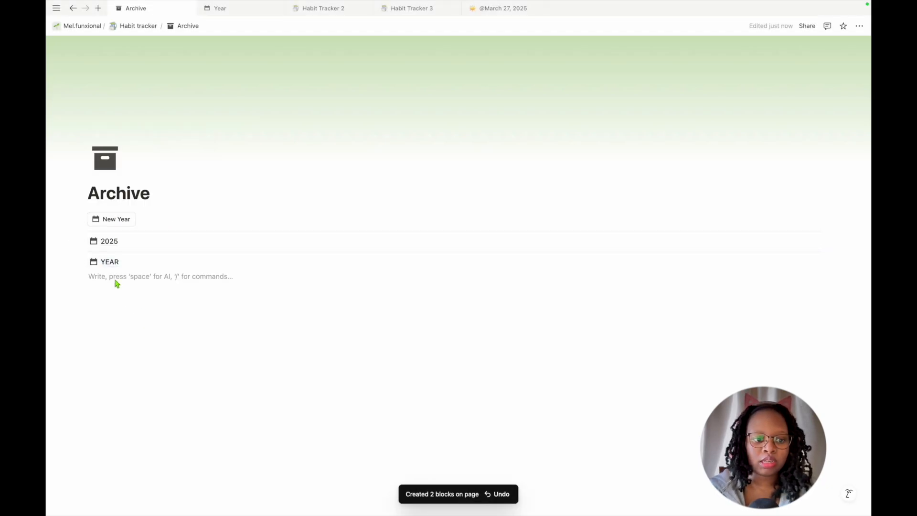
pyautogui.click(113, 262)
pyautogui.doubleClick(116, 195)
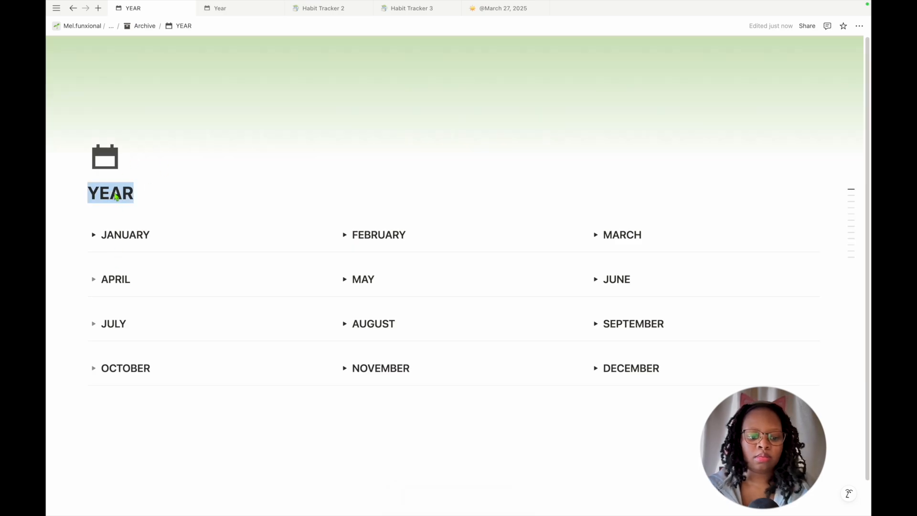
pyautogui.write('2026')
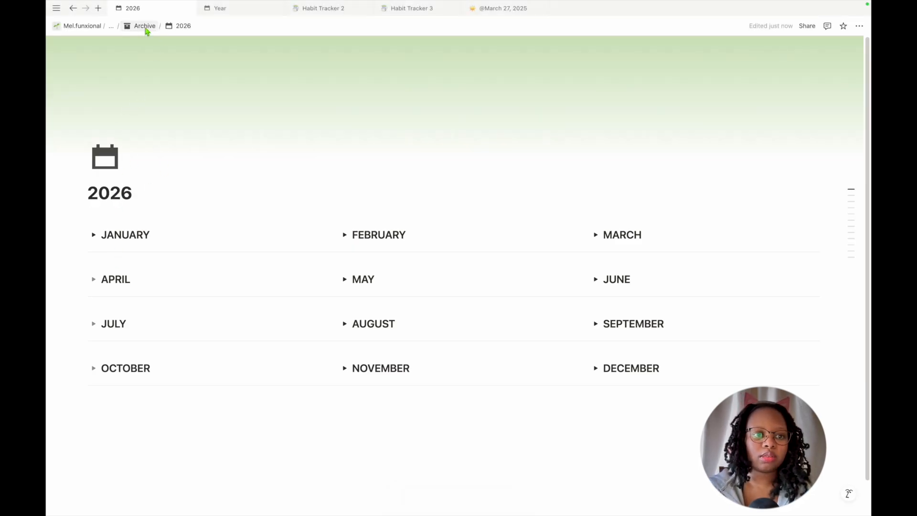
pyautogui.click(145, 27)
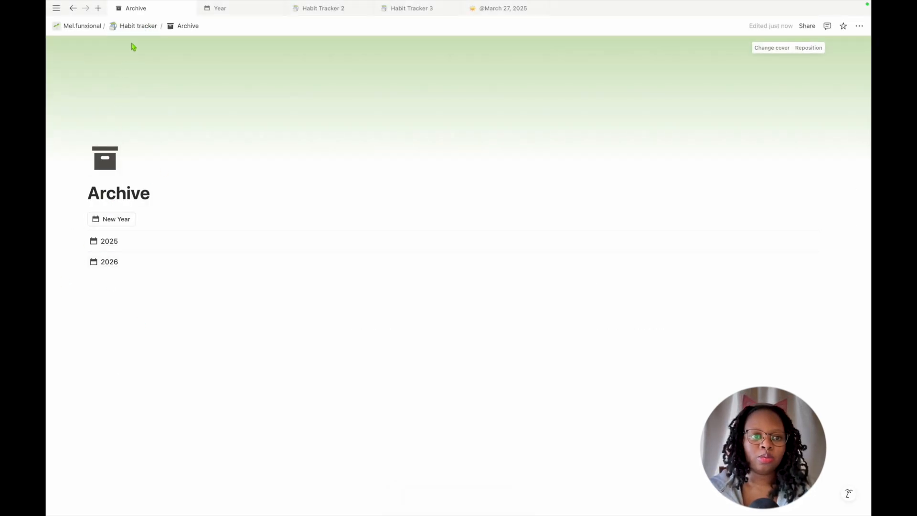
# Open the Habit tracker page and insert a heavy check mark in the Reading cell for April 1.
pyautogui.click(139, 27)
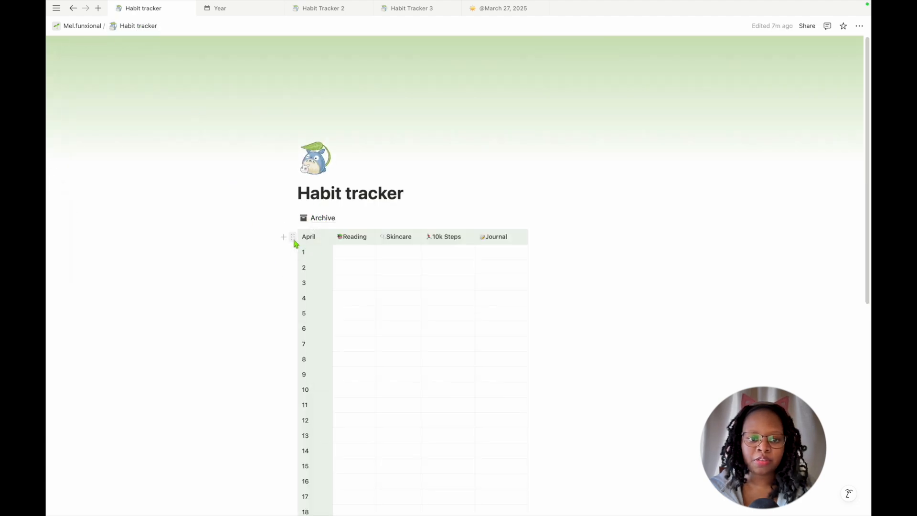
pyautogui.click(360, 251)
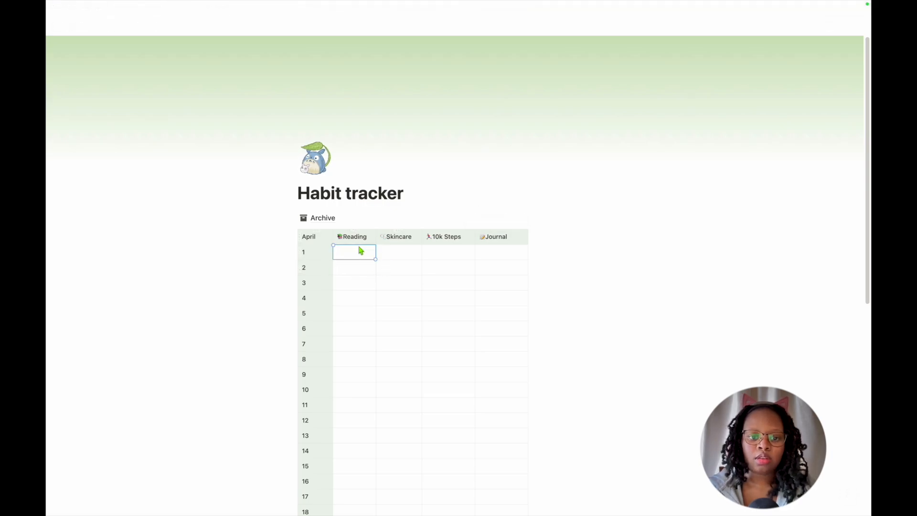
pyautogui.rightClick(344, 258)
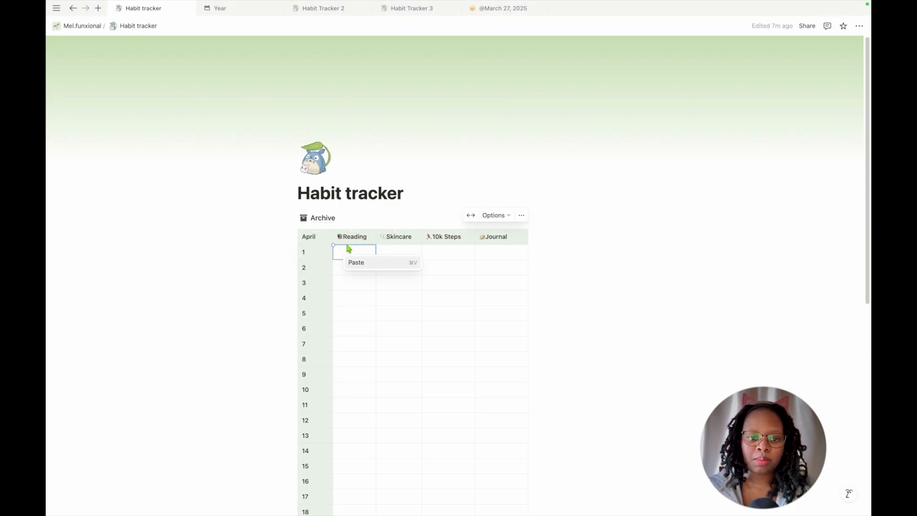
pyautogui.click(345, 255)
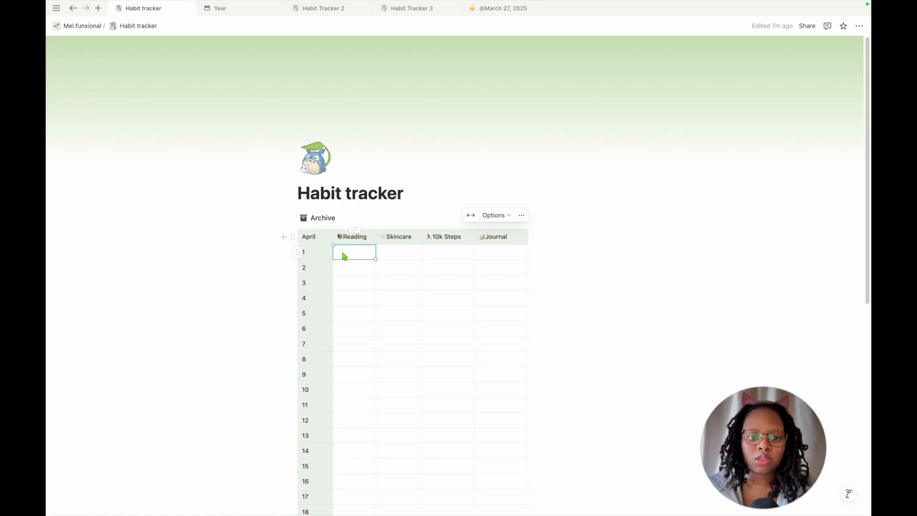
pyautogui.press('ctrl+super+space')
pyautogui.doubleClick(552, 149)
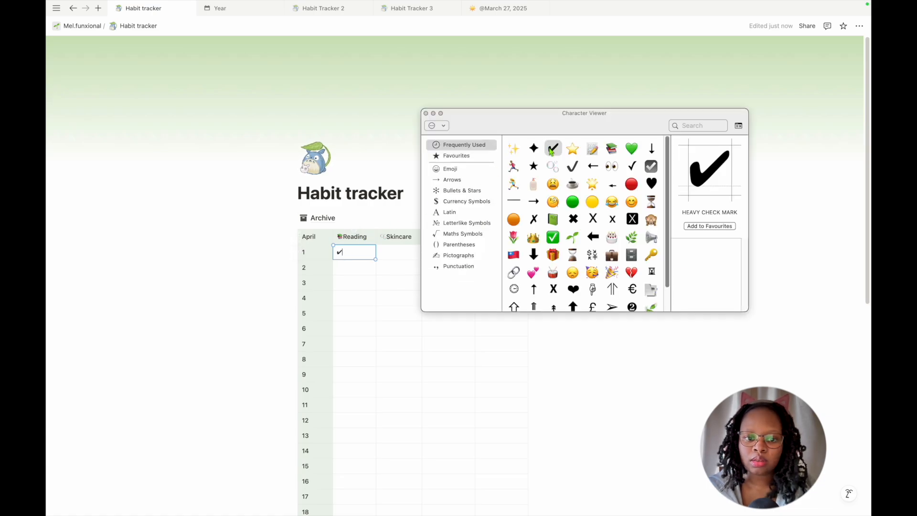
pyautogui.click(426, 114)
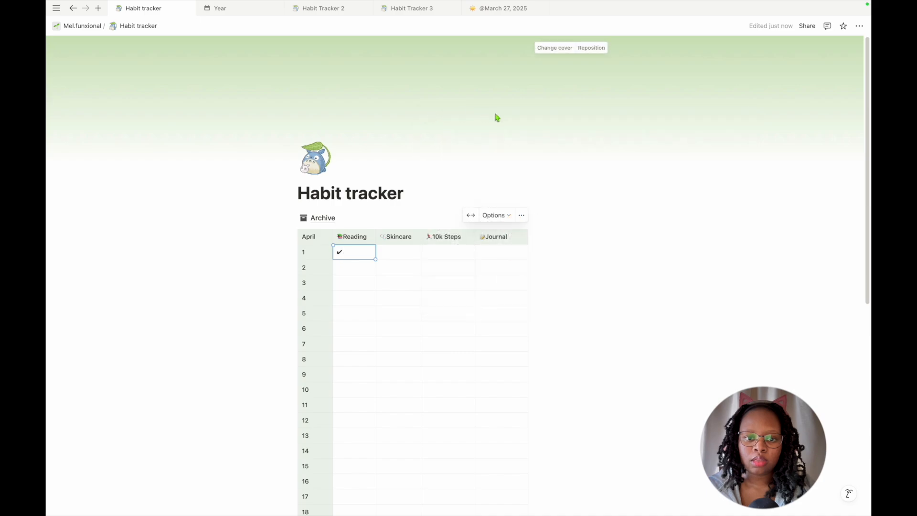
# Copy the check mark into every habit cell of the April table, from Reading to Journal for days 1 to 31.
pyautogui.doubleClick(340, 252)
pyautogui.click(386, 270)
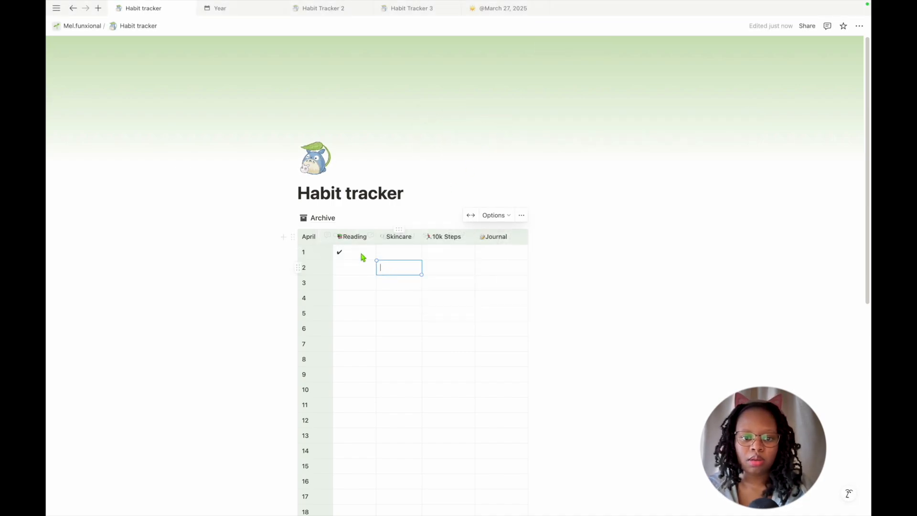
pyautogui.moveTo(357, 252); pyautogui.dragTo(484, 381)
pyautogui.hotkey('ctrl', 'v')
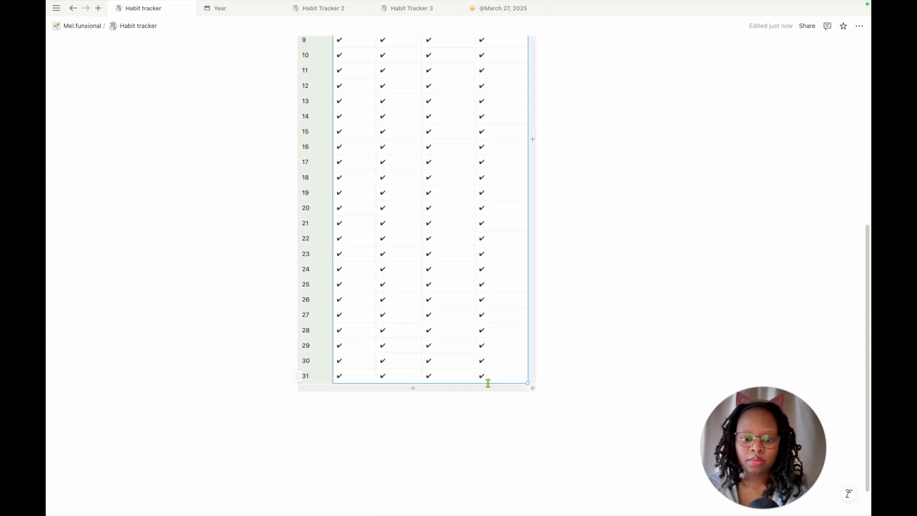
pyautogui.scroll(7, 488, 382)
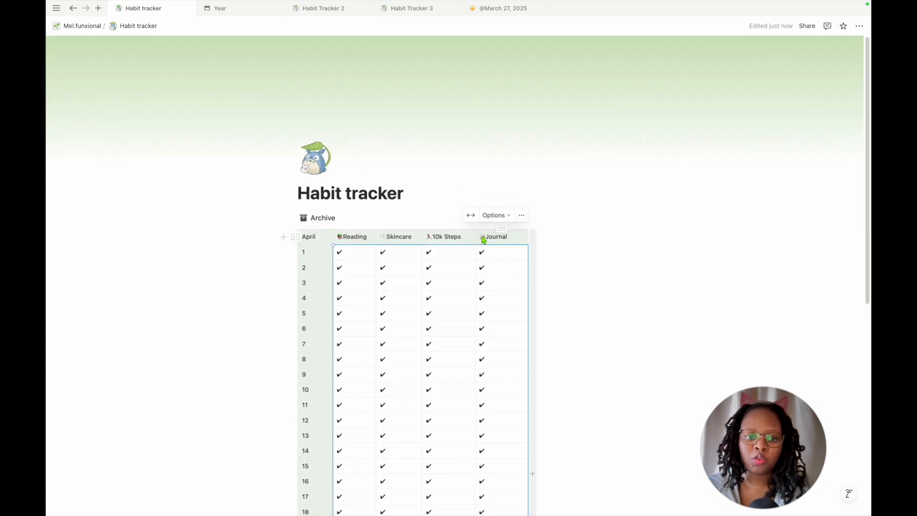
pyautogui.click(500, 185)
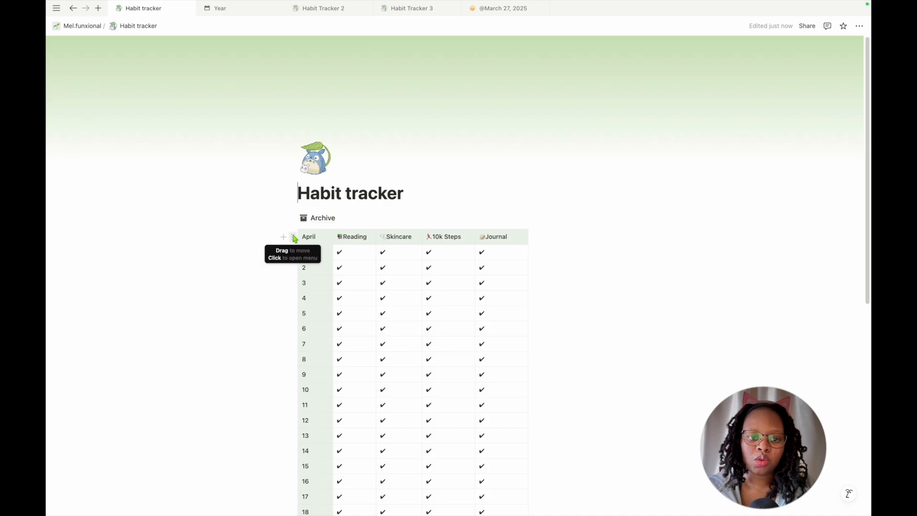
# Move the completed April table into the Archive page and from there into the 2025 page, and open 2025.
pyautogui.moveTo(294, 238); pyautogui.dragTo(308, 219)
pyautogui.click(325, 218)
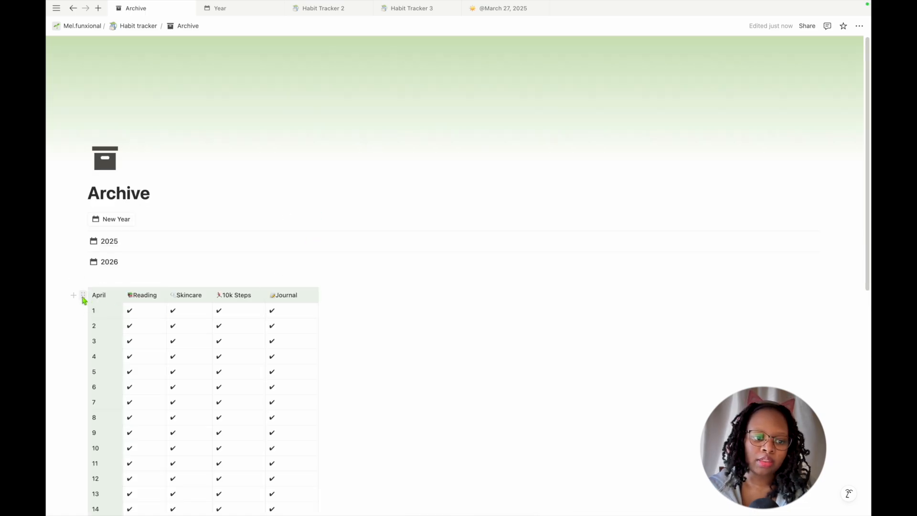
pyautogui.moveTo(83, 298); pyautogui.dragTo(109, 243)
pyautogui.click(109, 241)
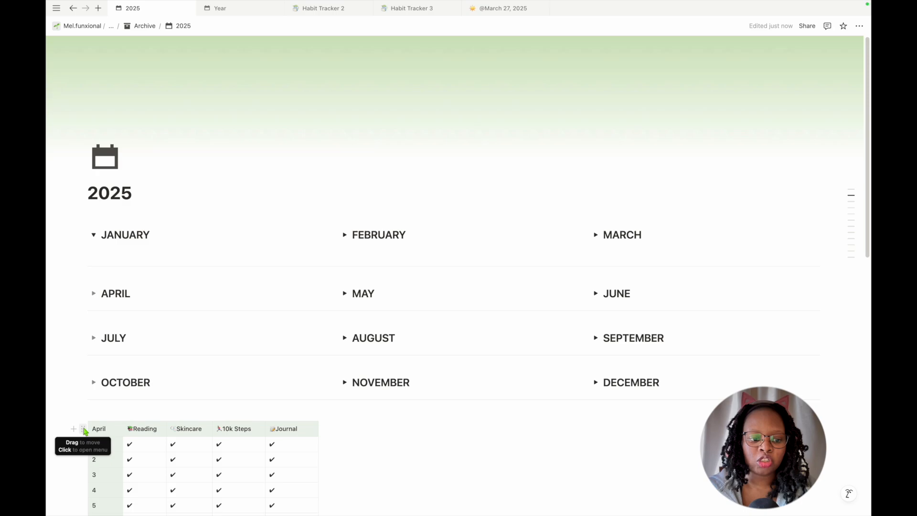
# Move the April table from the end of the 2025 page into the expanded APRIL toggle.
pyautogui.moveTo(84, 428); pyautogui.dragTo(368, 398)
pyautogui.scroll(-7, 363, 354)
pyautogui.scroll(3, 350, 166)
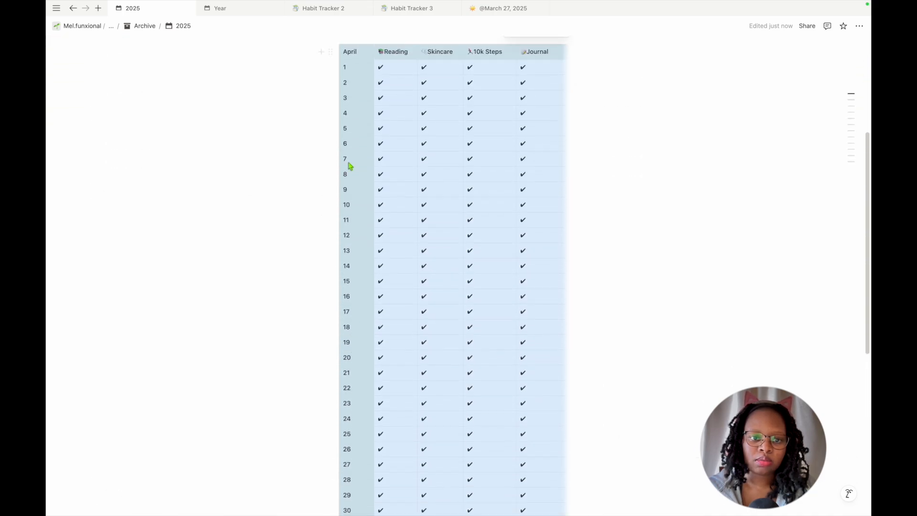
pyautogui.moveTo(330, 52); pyautogui.dragTo(342, 244)
pyautogui.moveTo(341, 244); pyautogui.dragTo(328, 347)
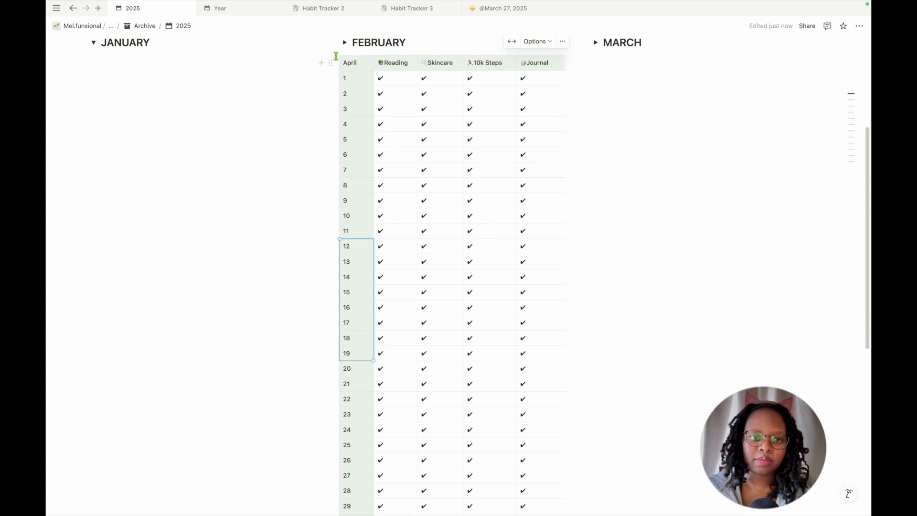
pyautogui.moveTo(332, 91); pyautogui.dragTo(260, 250)
pyautogui.scroll(10, 123, 242)
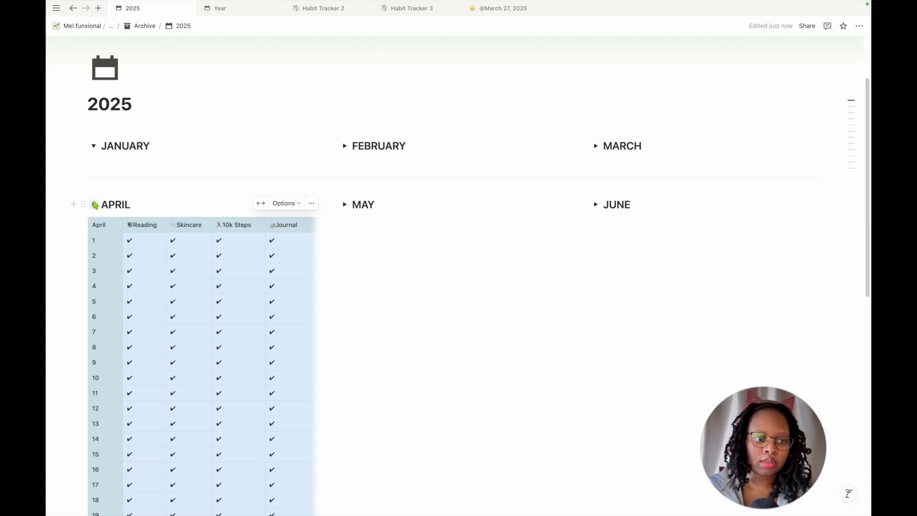
pyautogui.click(95, 205)
pyautogui.moveTo(78, 240); pyautogui.dragTo(114, 219)
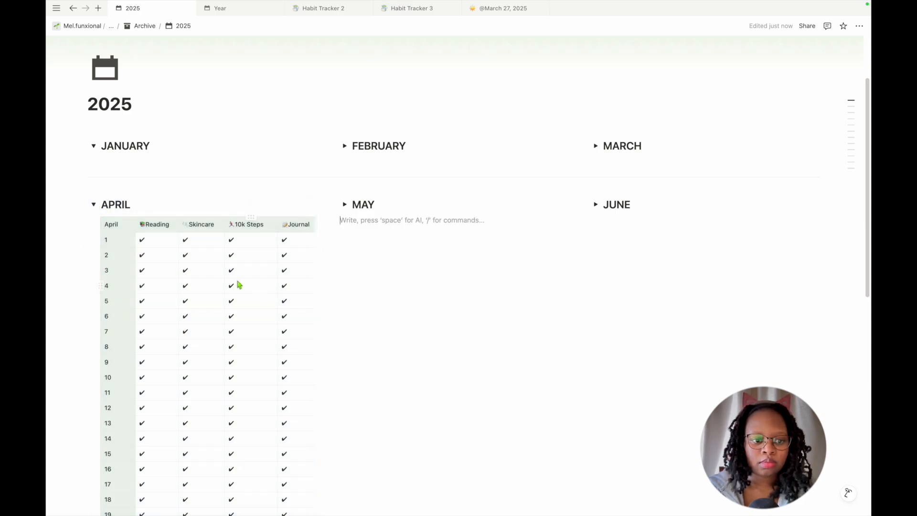
# Examine the archived April table's width and length, and compare it with the monthly tables on the Year page.
pyautogui.hscroll(2, 240, 284)
pyautogui.hscroll(-2, 240, 285)
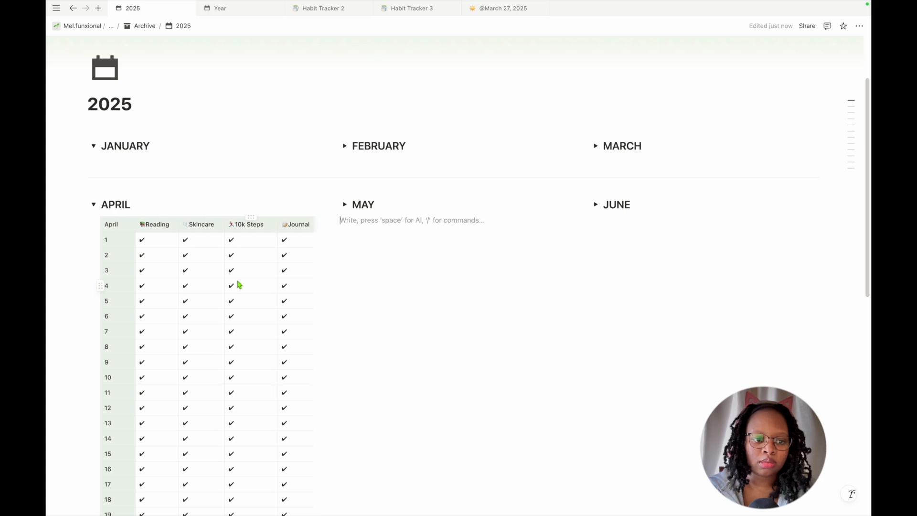
pyautogui.scroll(-10, 240, 284)
pyautogui.scroll(10, 239, 285)
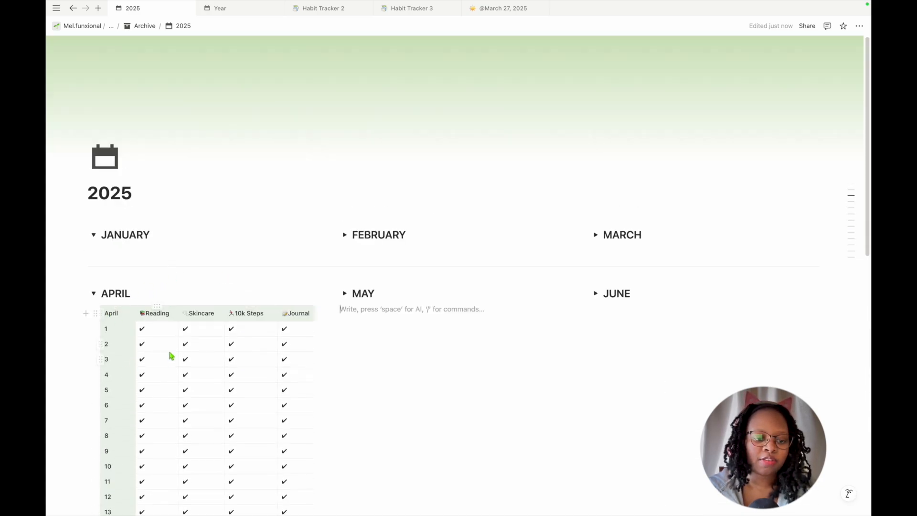
pyautogui.scroll(-1, 170, 354)
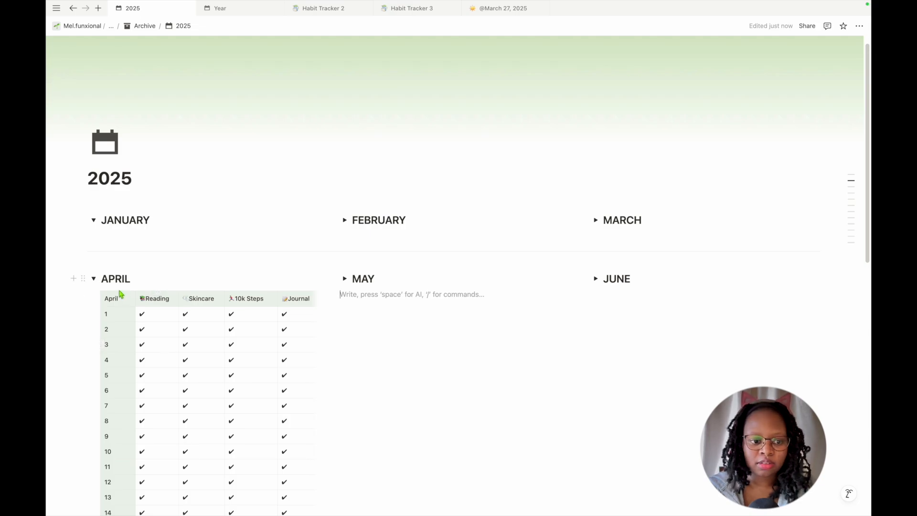
pyautogui.click(96, 298)
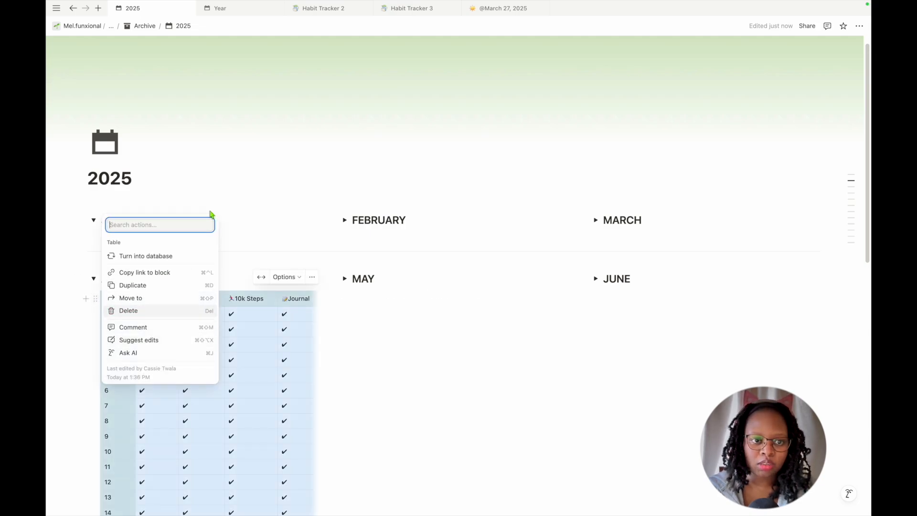
pyautogui.click(239, 14)
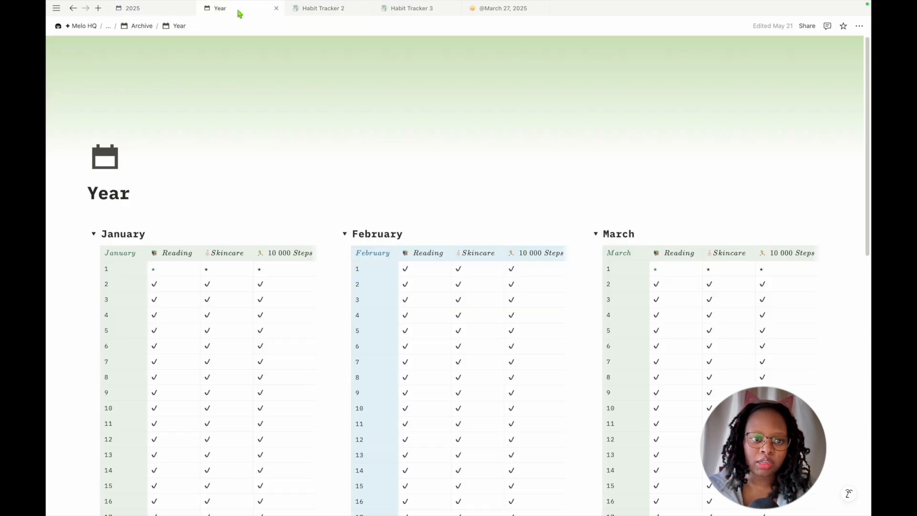
pyautogui.hscroll(5, 443, 291)
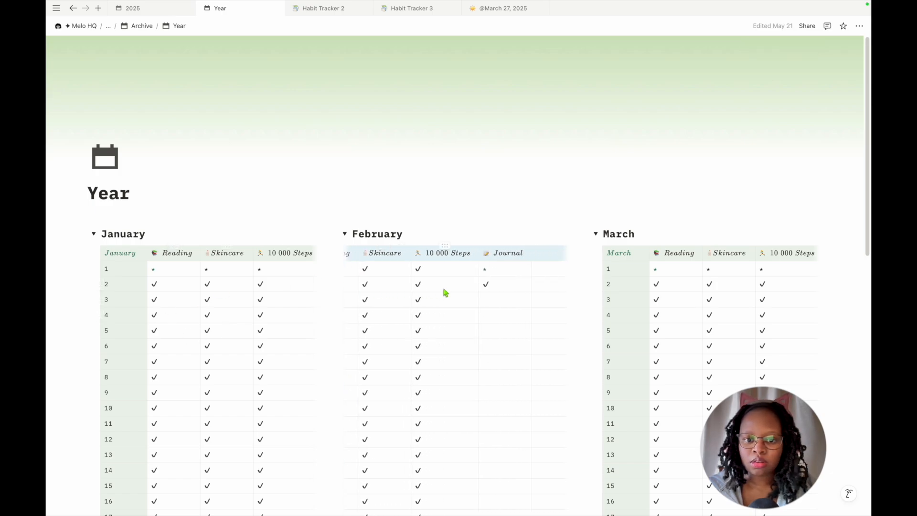
pyautogui.hscroll(-5, 444, 292)
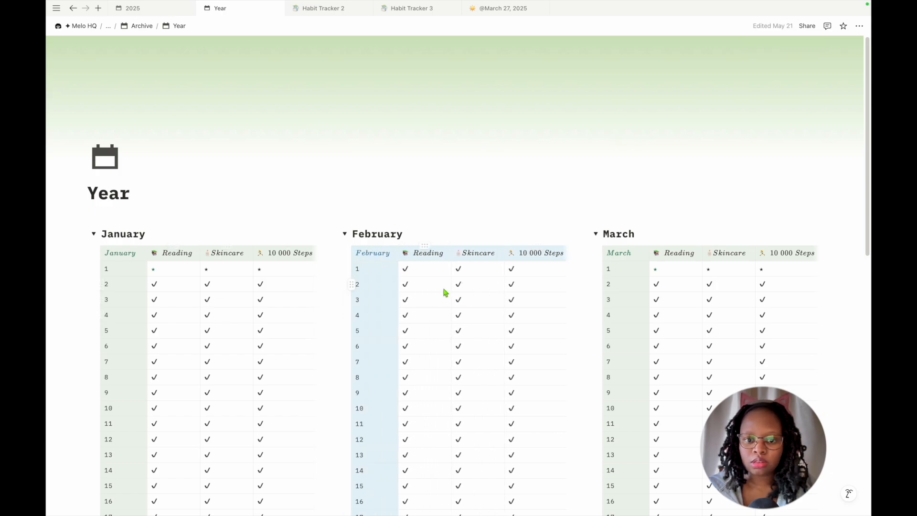
pyautogui.click(136, 11)
pyautogui.click(184, 203)
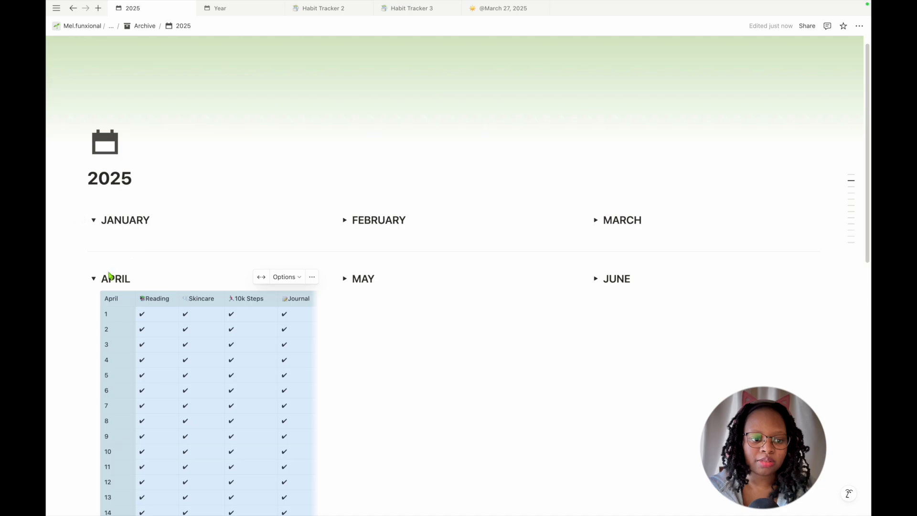
# Collapse the APRIL and JANUARY toggles on the 2025 page and go back to the Habit tracker page.
pyautogui.click(94, 279)
pyautogui.click(94, 220)
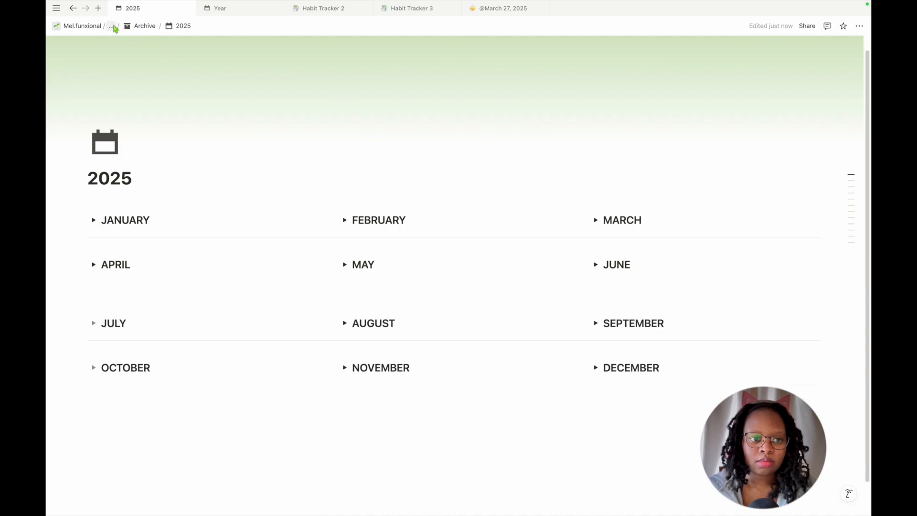
pyautogui.click(133, 26)
pyautogui.click(130, 27)
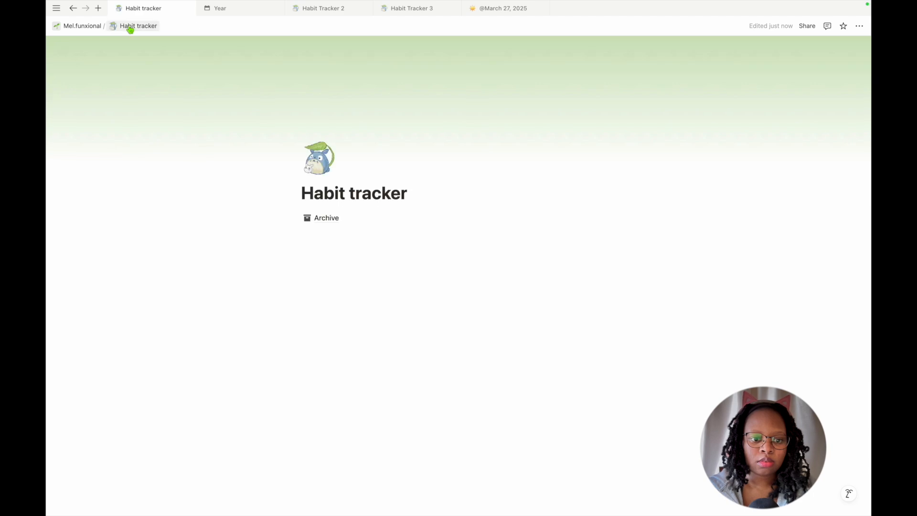
# Add an empty line below the Archive link on the Habit tracker page and open the Archive page.
pyautogui.click(347, 268)
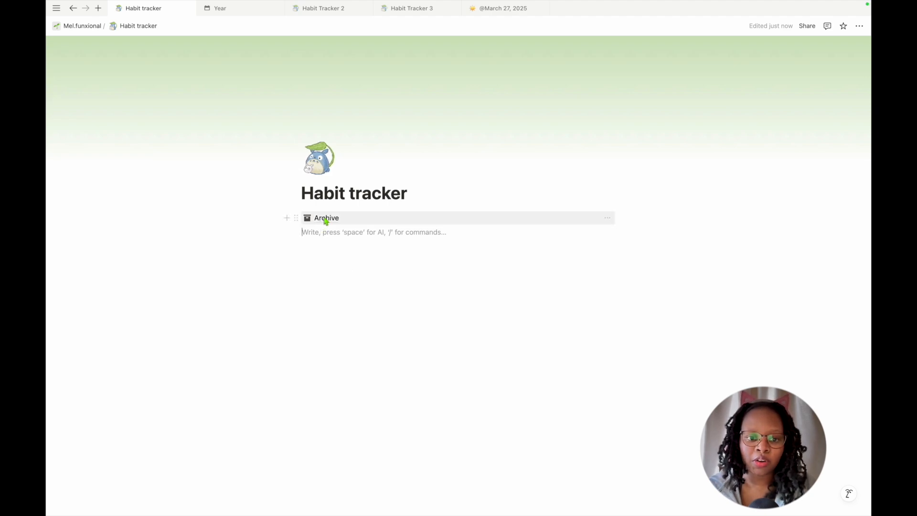
pyautogui.moveTo(327, 220)
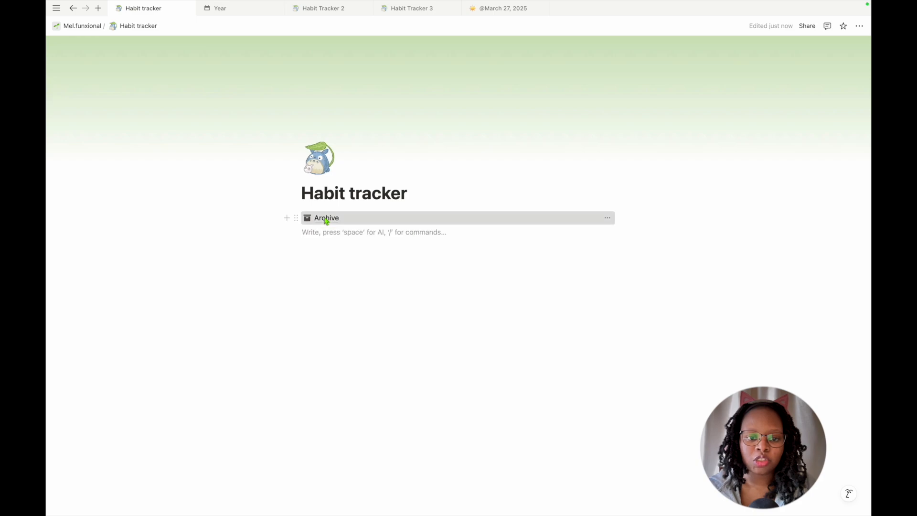
pyautogui.click(326, 219)
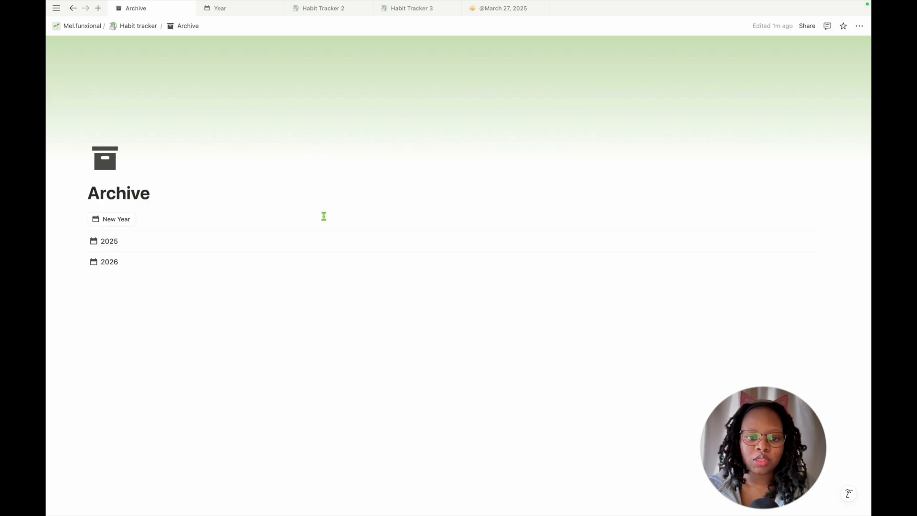
pyautogui.click(73, 9)
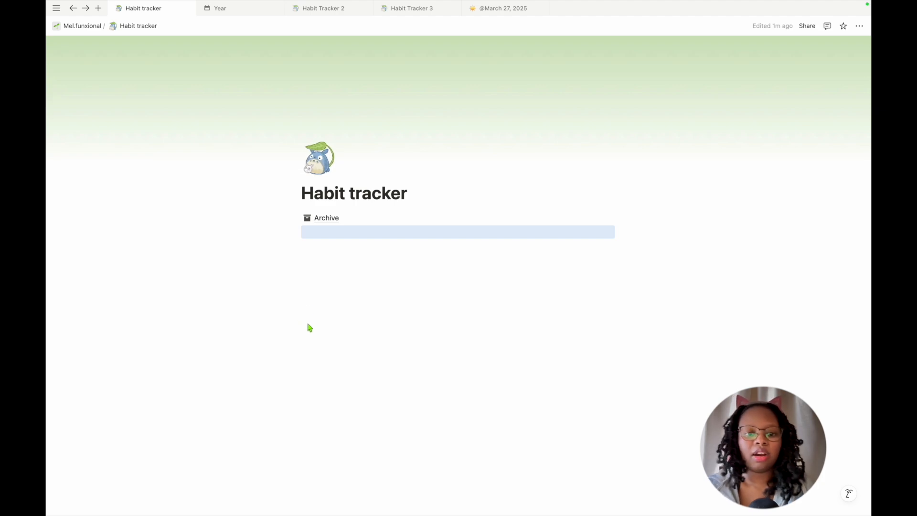
pyautogui.click(326, 220)
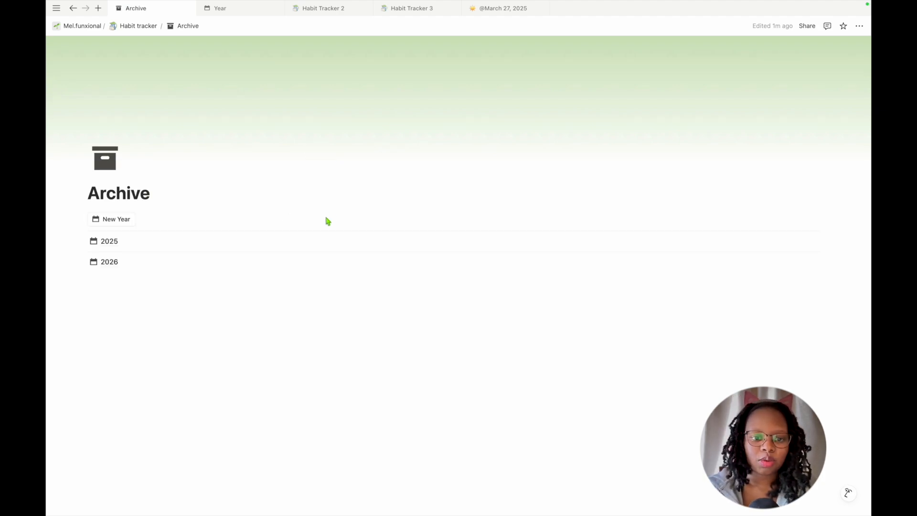
# Duplicate the April table inside the APRIL toggle of the 2025 page, cut the copy, and collapse the toggle.
pyautogui.click(107, 242)
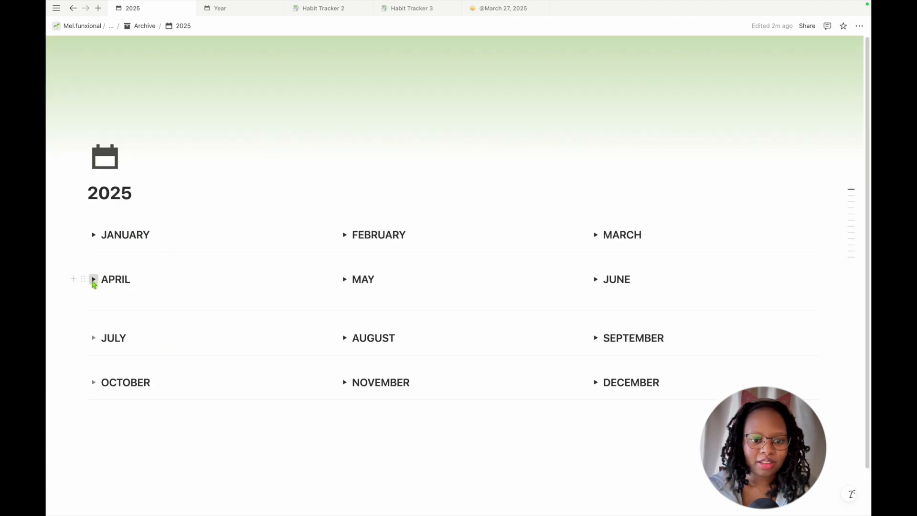
pyautogui.click(94, 283)
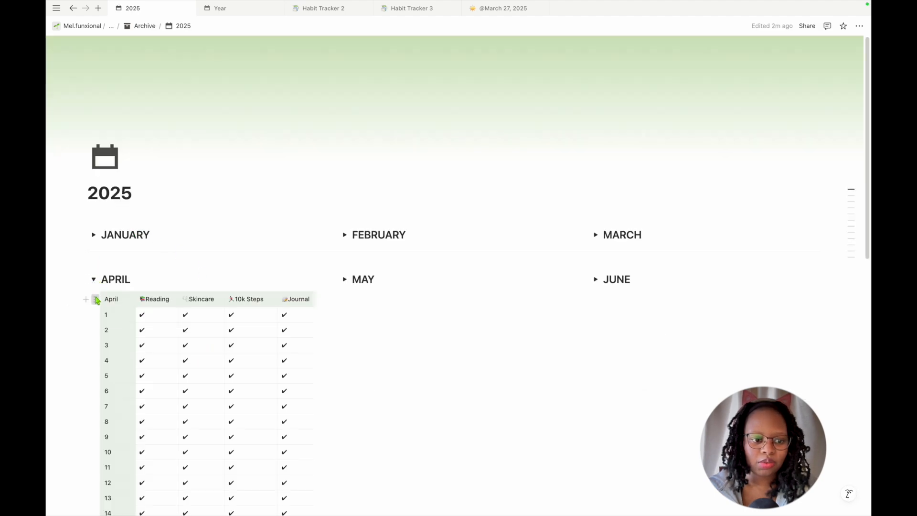
pyautogui.click(96, 299)
pyautogui.click(150, 289)
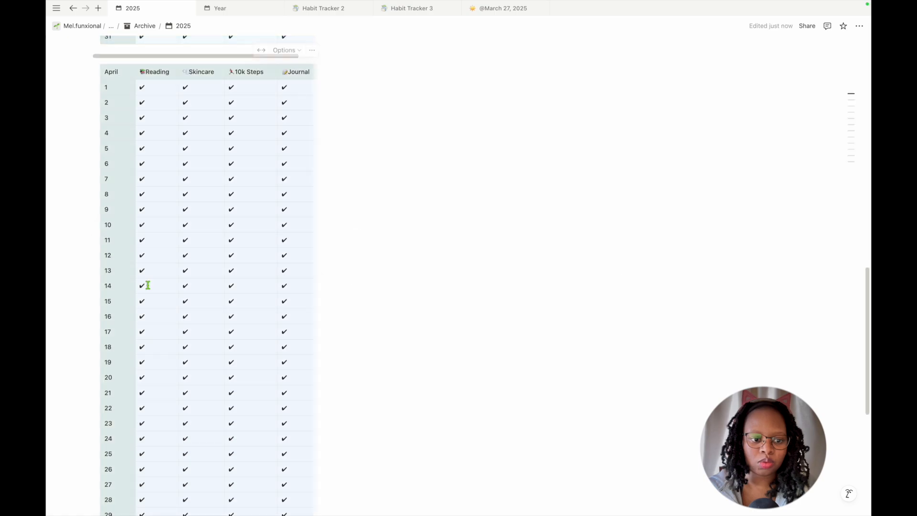
pyautogui.scroll(-5, 148, 285)
pyautogui.scroll(10, 153, 242)
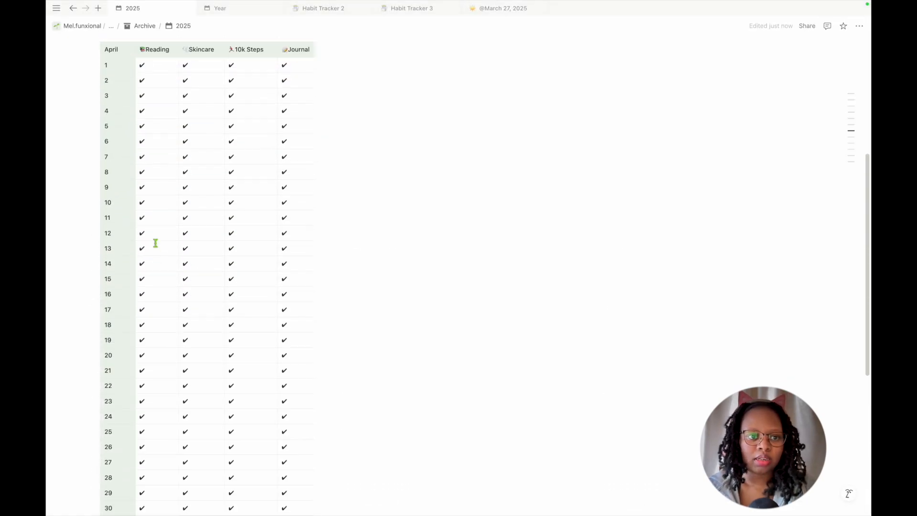
pyautogui.click(95, 154)
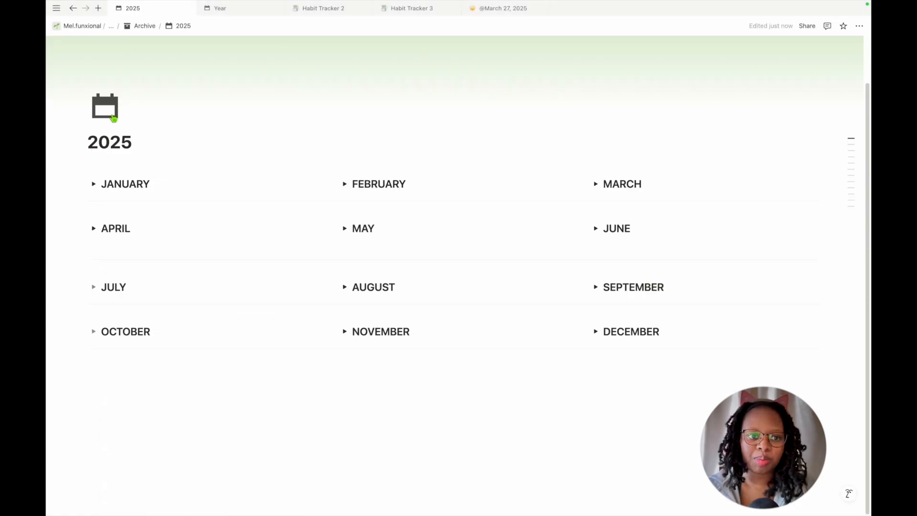
# Return to the Habit tracker page and paste the April table below the Archive link.
pyautogui.click(138, 29)
pyautogui.click(134, 31)
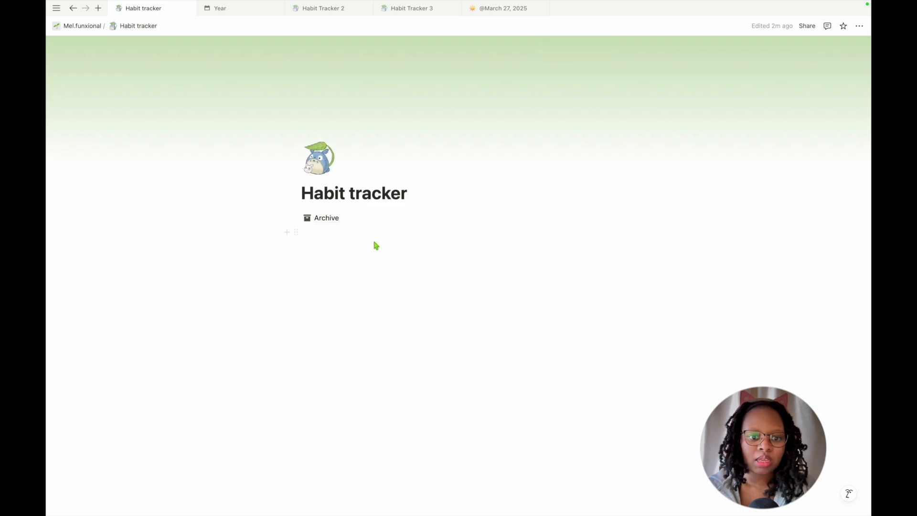
pyautogui.click(343, 241)
pyautogui.hotkey('ctrl', 'v')
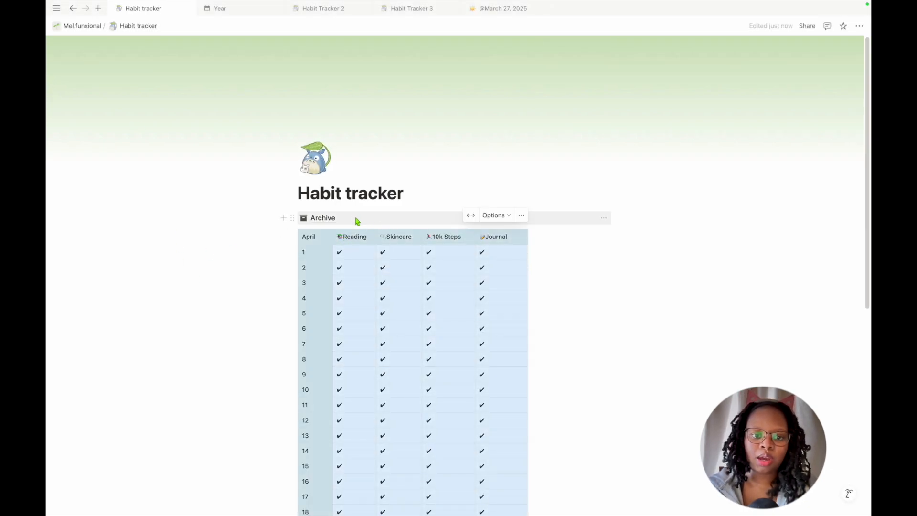
pyautogui.click(637, 314)
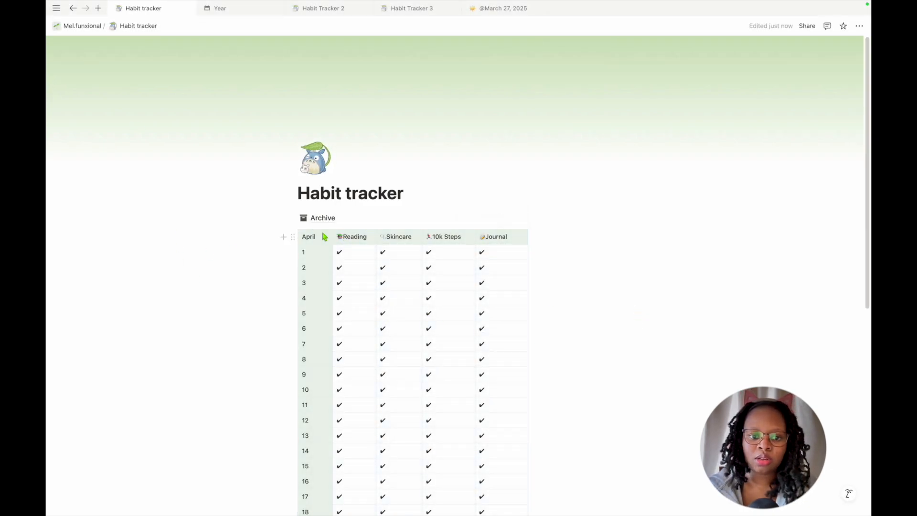
# Insert a button named New Month between the Archive link and the April table.
pyautogui.click(283, 218)
pyautogui.click(317, 233)
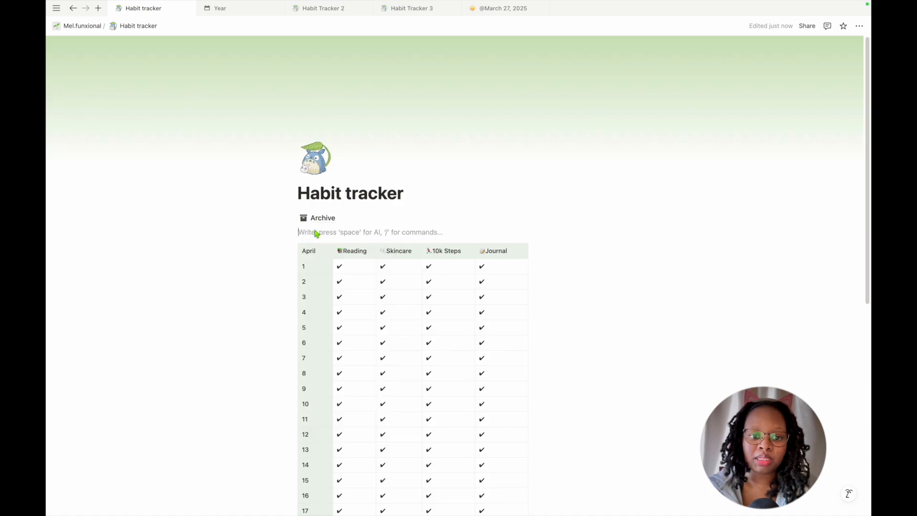
pyautogui.write('/butt')
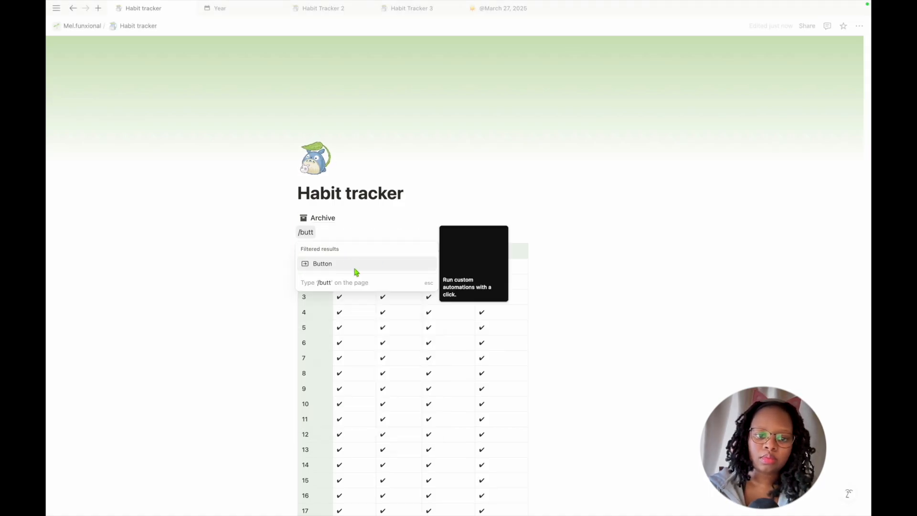
pyautogui.click(352, 264)
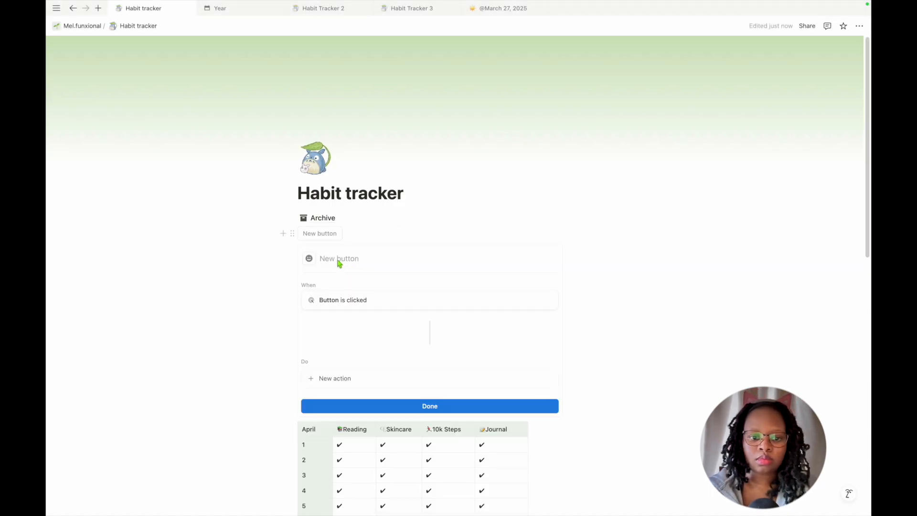
pyautogui.write('New Month')
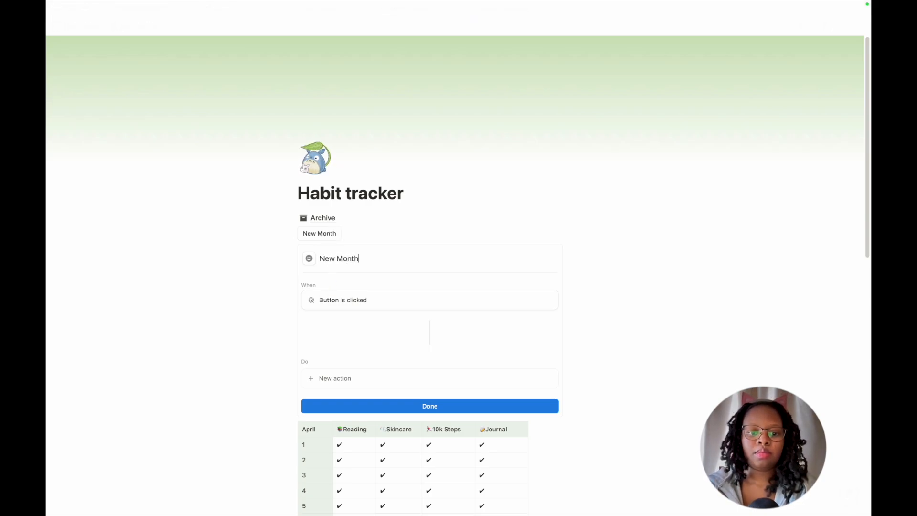
# Add an Insert blocks action to the New Month button that inserts content below the button.
pyautogui.click(341, 379)
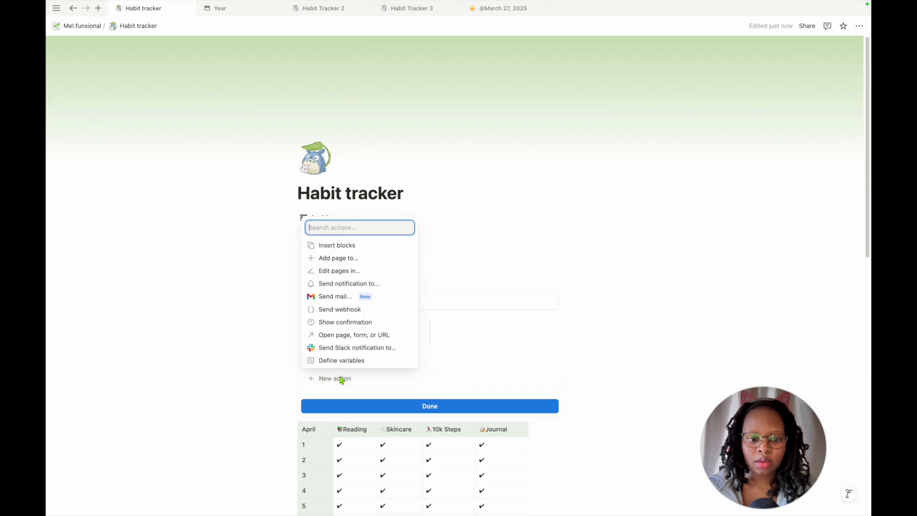
pyautogui.click(367, 246)
pyautogui.scroll(-5, 368, 377)
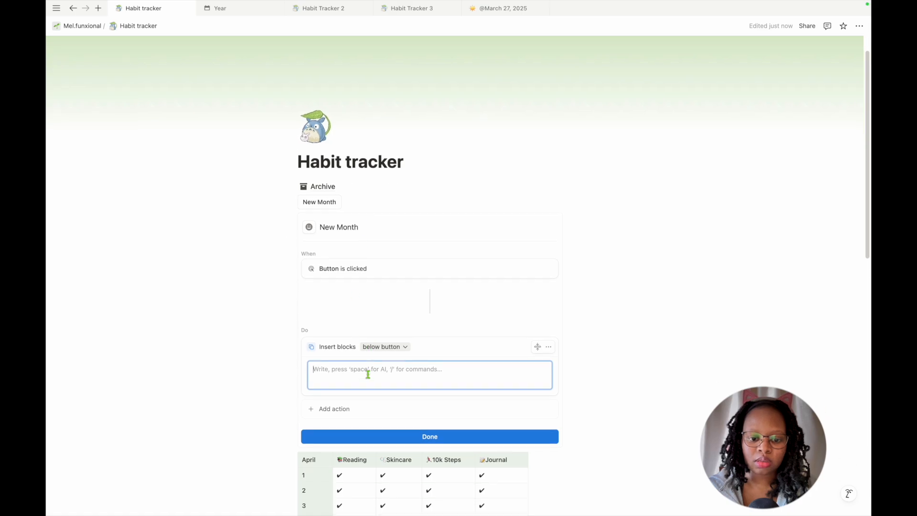
# Clear the month name from the first header cell of the April table, keeping the habit names in the other headers.
pyautogui.doubleClick(314, 302)
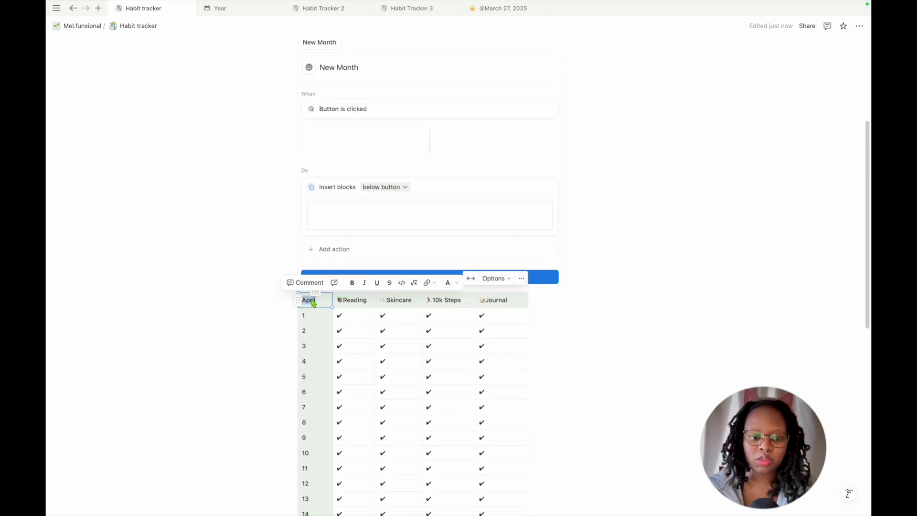
pyautogui.press('BackSpace')
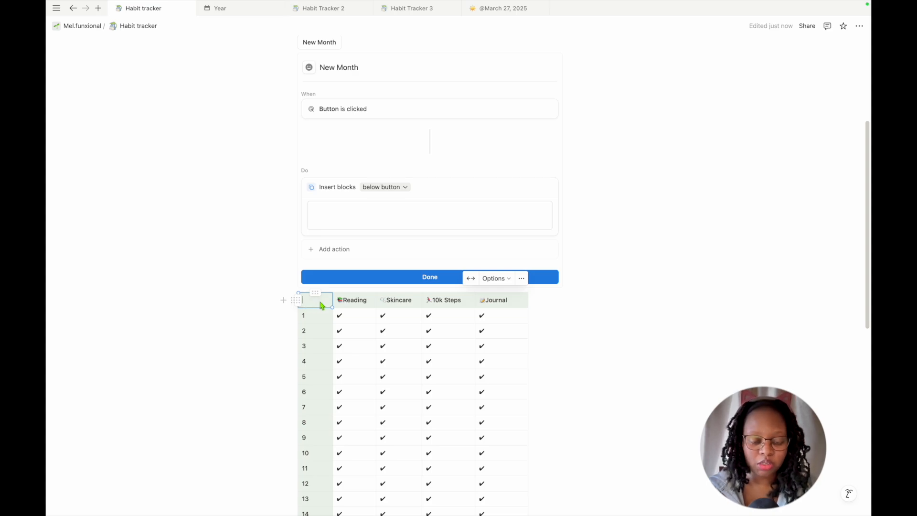
pyautogui.click(353, 301)
pyautogui.click(402, 303)
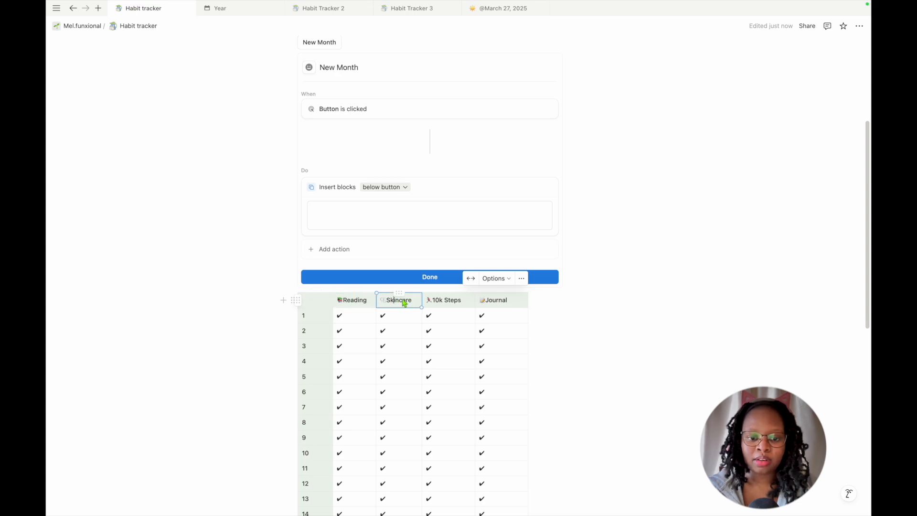
pyautogui.click(440, 304)
pyautogui.click(503, 304)
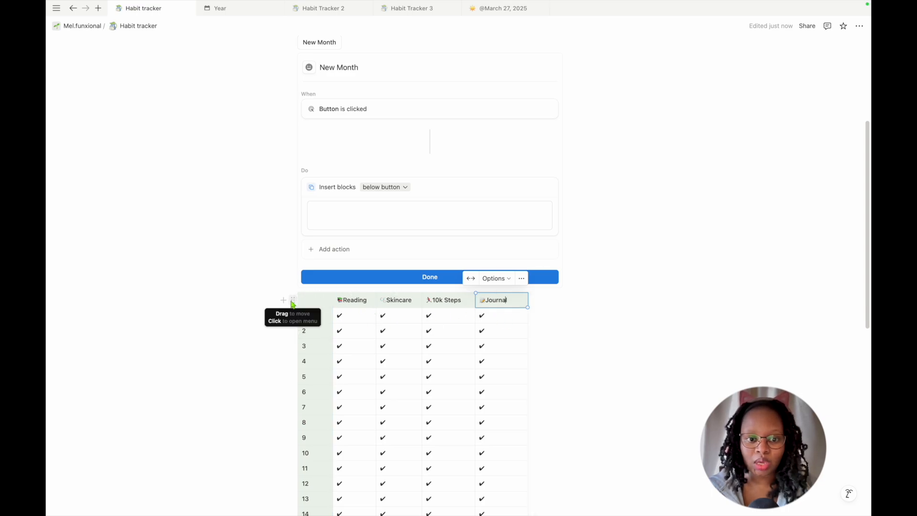
# Move the table into the Insert blocks action's content and give the New Month button a calendar icon.
pyautogui.moveTo(293, 304); pyautogui.dragTo(337, 204)
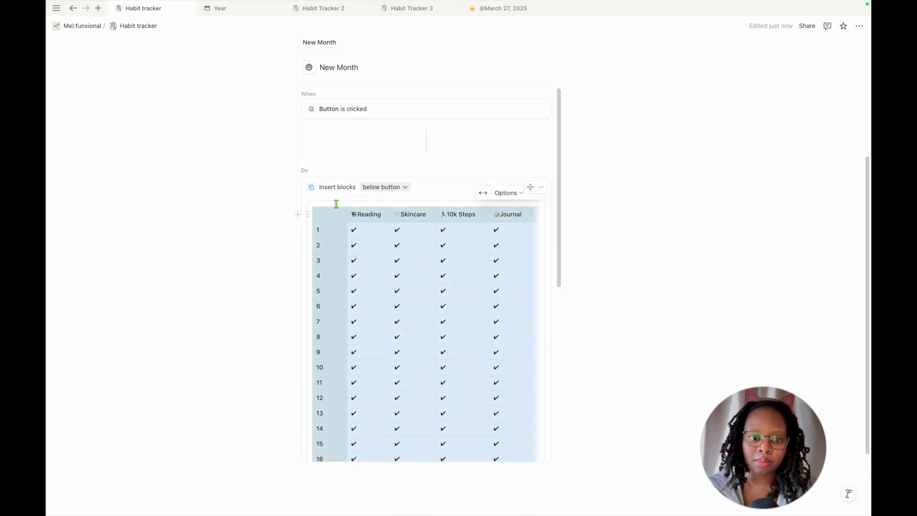
pyautogui.scroll(3, 388, 208)
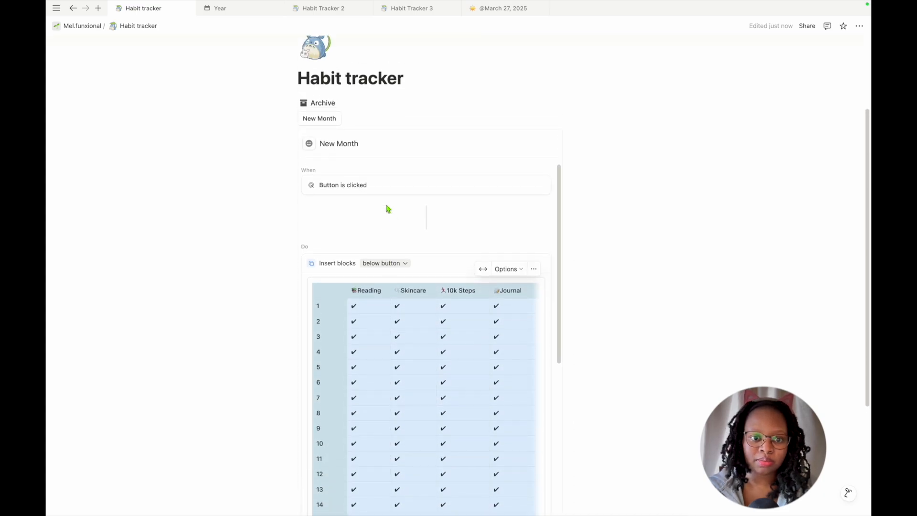
pyautogui.click(309, 143)
pyautogui.click(232, 218)
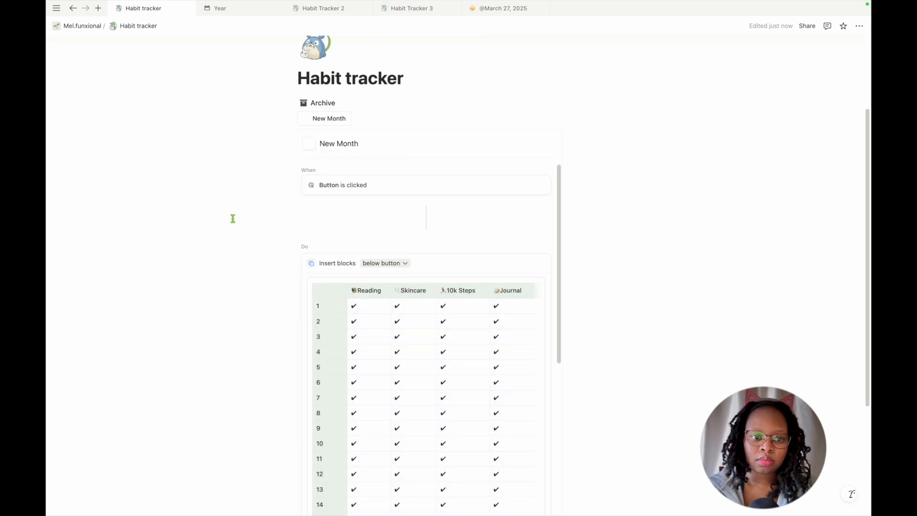
# Clear the check marks of all four habits for days 2 to 31 in the button's template table.
pyautogui.scroll(-10, 403, 218)
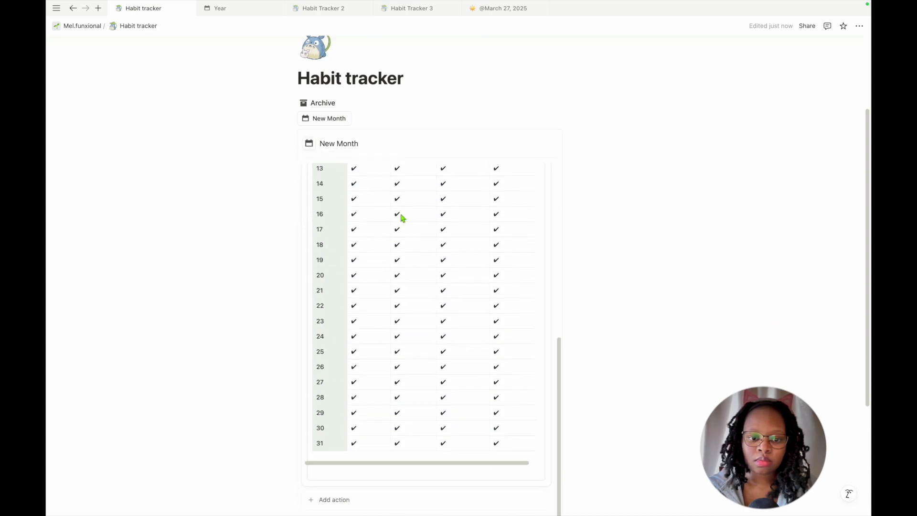
pyautogui.scroll(10, 403, 219)
pyautogui.moveTo(362, 247); pyautogui.dragTo(471, 401)
pyautogui.press('BackSpace')
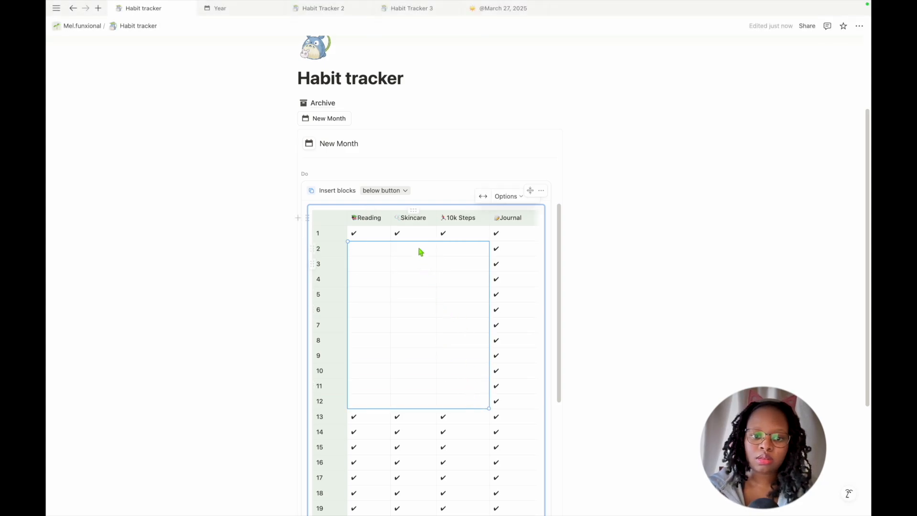
pyautogui.moveTo(501, 249); pyautogui.dragTo(375, 273)
pyautogui.scroll(-8, 497, 333)
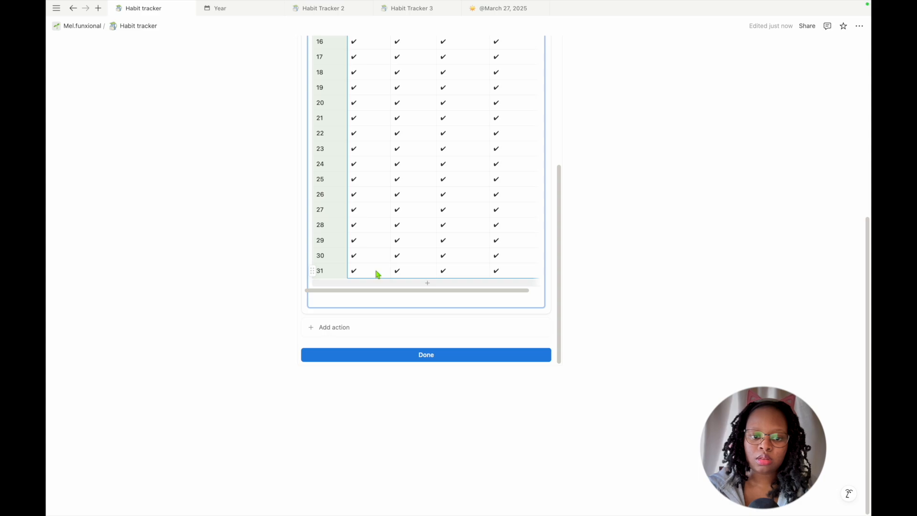
pyautogui.press('BackSpace')
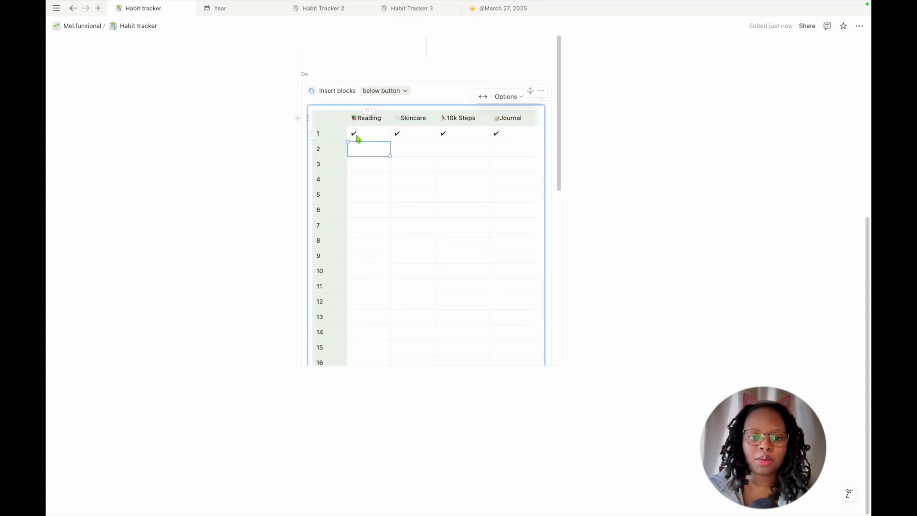
pyautogui.moveTo(357, 138); pyautogui.dragTo(522, 137)
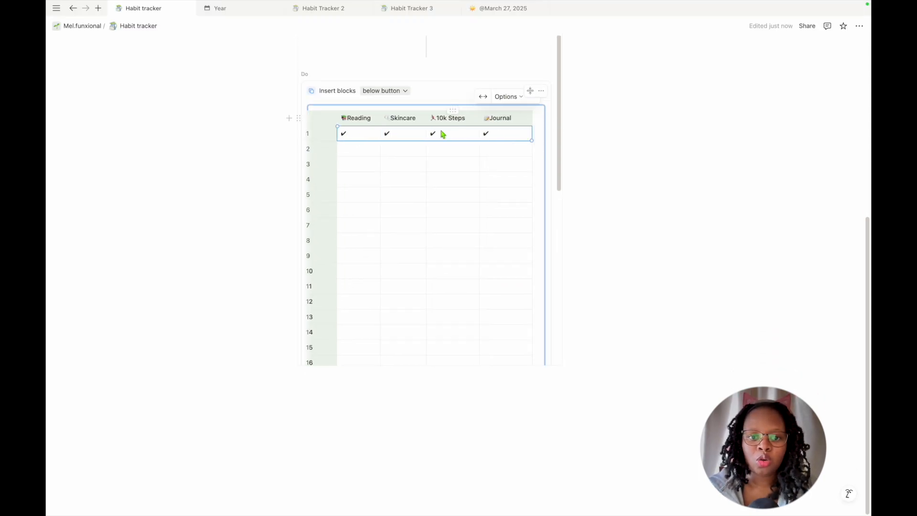
pyautogui.click(359, 137)
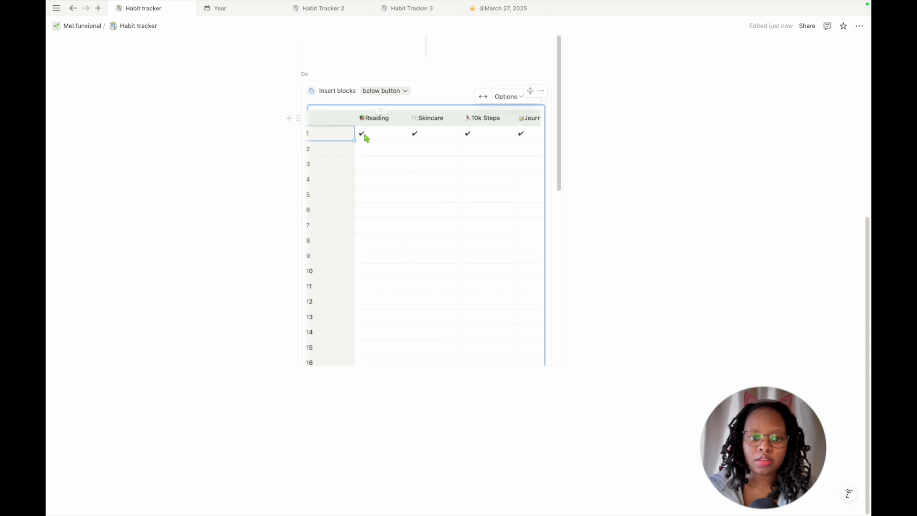
pyautogui.click(389, 161)
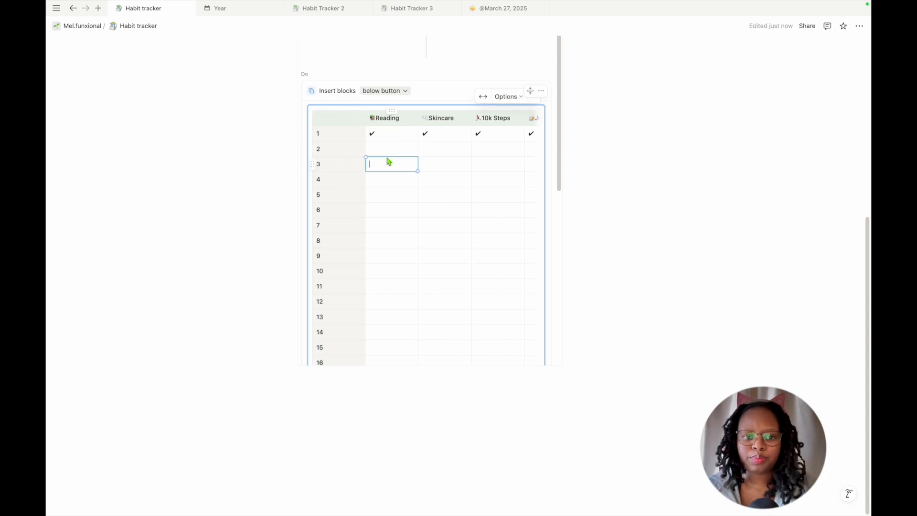
# Try filling the four habit cells of day 2 with the check mark copied from day 1, and clear that row again.
pyautogui.doubleClick(354, 133)
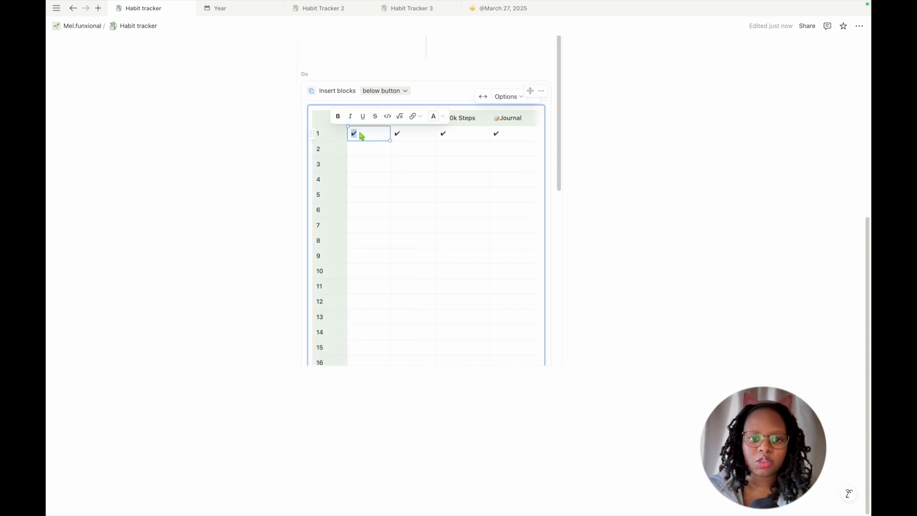
pyautogui.doubleClick(354, 135)
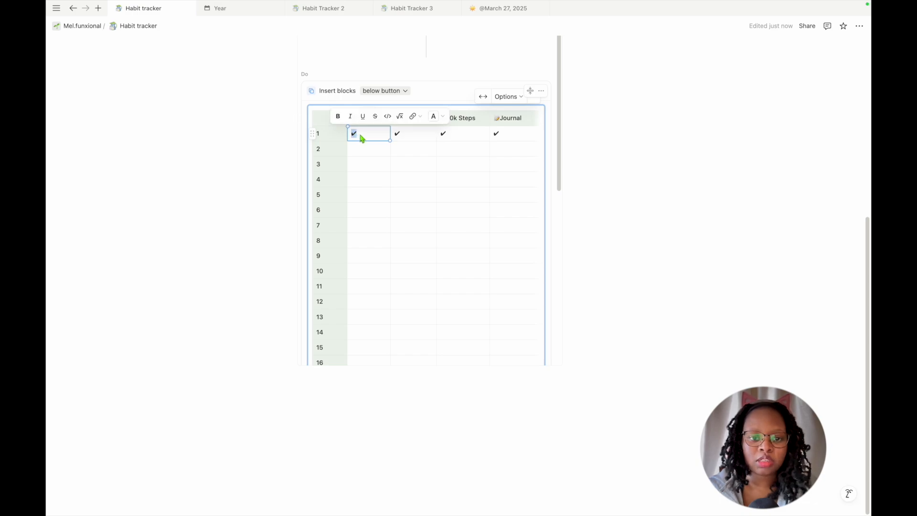
pyautogui.doubleClick(356, 136)
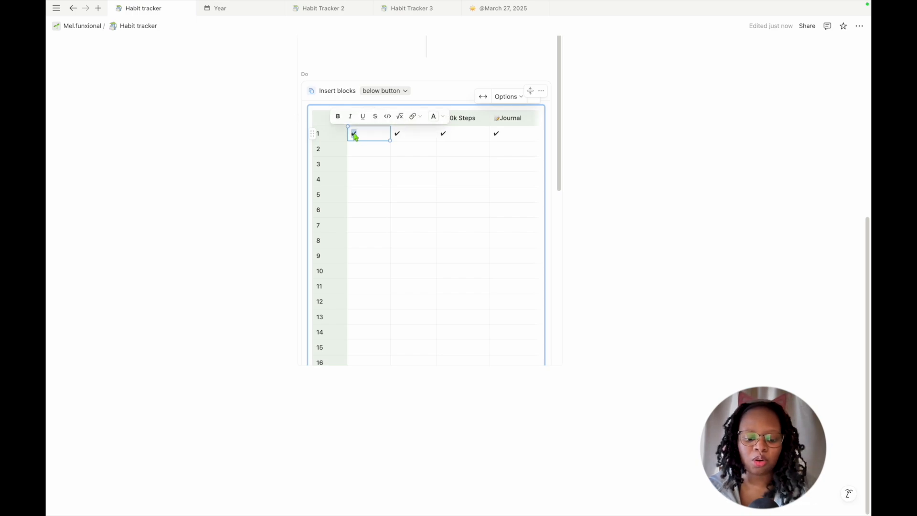
pyautogui.hotkey('ctrl', 'c')
pyautogui.click(365, 151)
pyautogui.hotkey('ctrl', 'v')
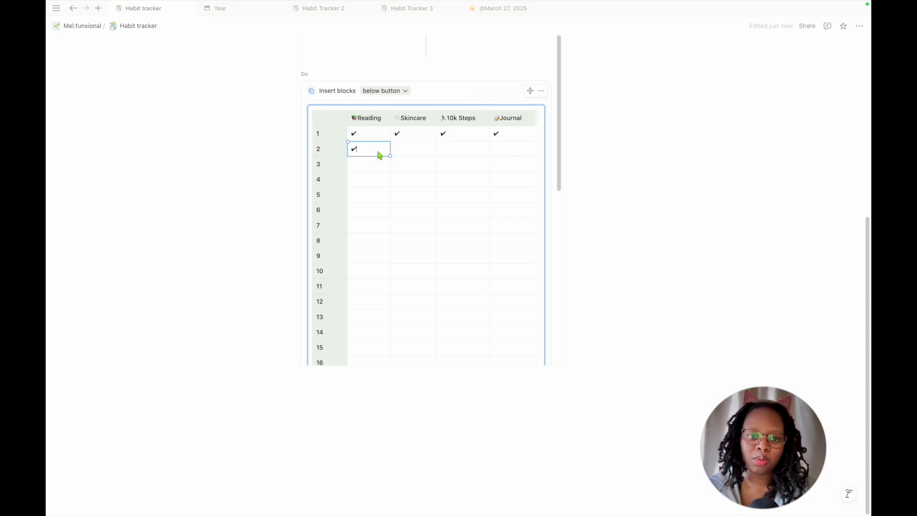
pyautogui.click(423, 151)
pyautogui.hotkey('ctrl', 'v')
pyautogui.click(452, 152)
pyautogui.hotkey('ctrl', 'v')
pyautogui.click(506, 151)
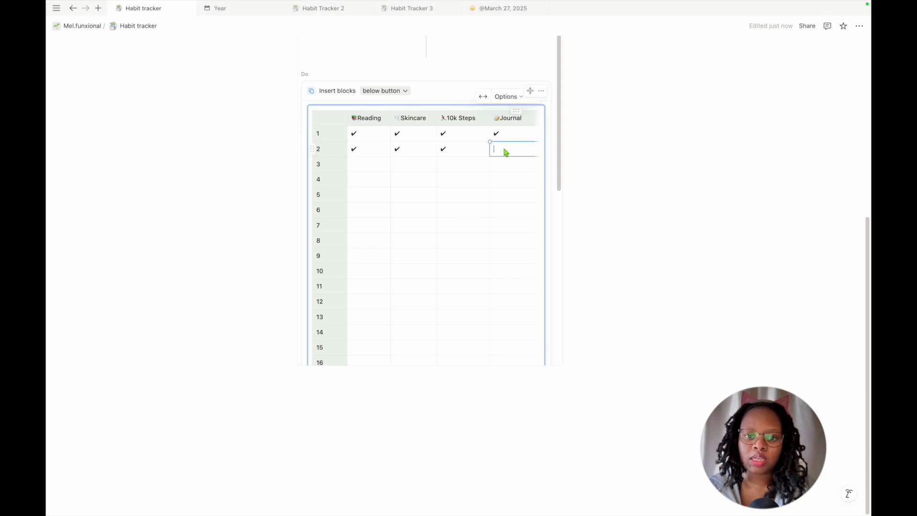
pyautogui.hotkey('ctrl', 'v')
pyautogui.moveTo(506, 151); pyautogui.dragTo(373, 153)
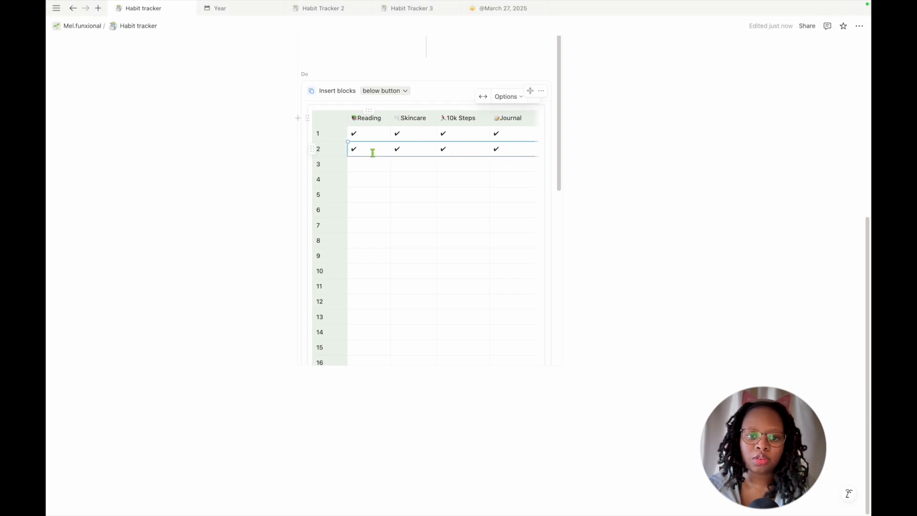
pyautogui.click(379, 165)
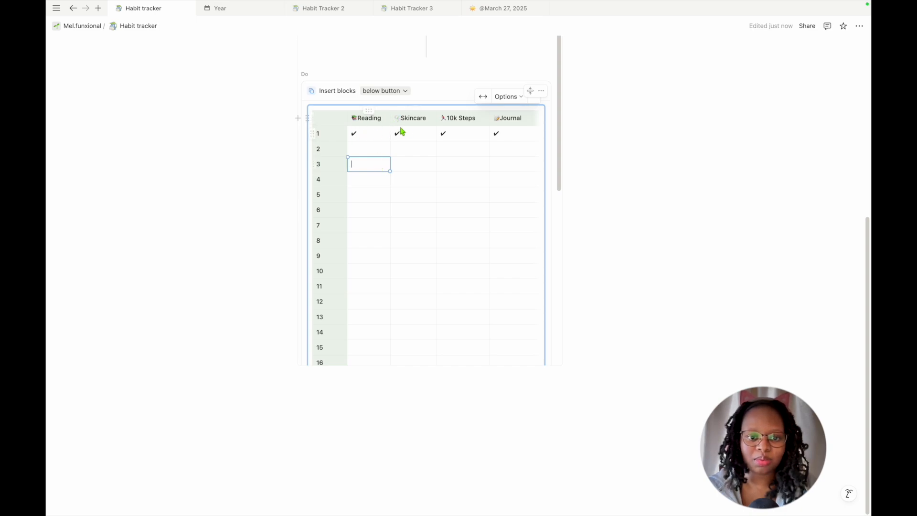
# Set the Insert blocks action to place its table at bottom of page and save the New Month button.
pyautogui.scroll(-6, 354, 156)
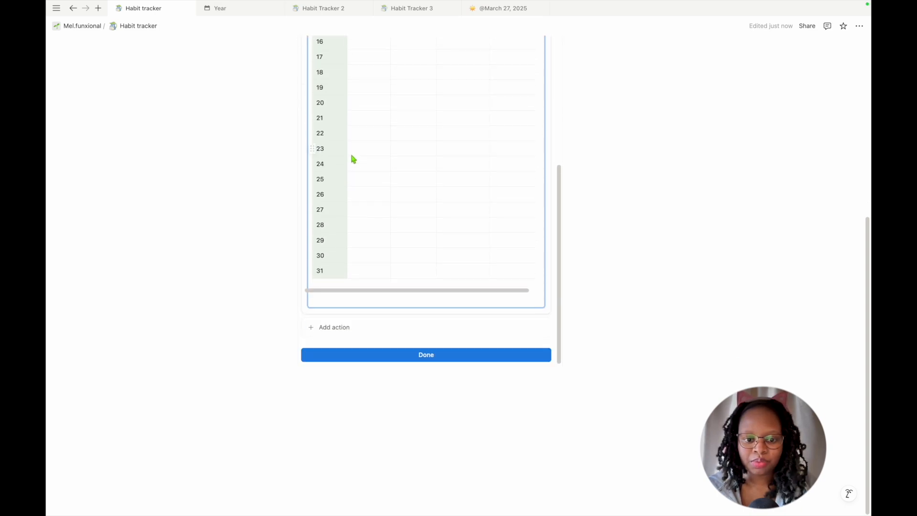
pyautogui.scroll(6, 377, 356)
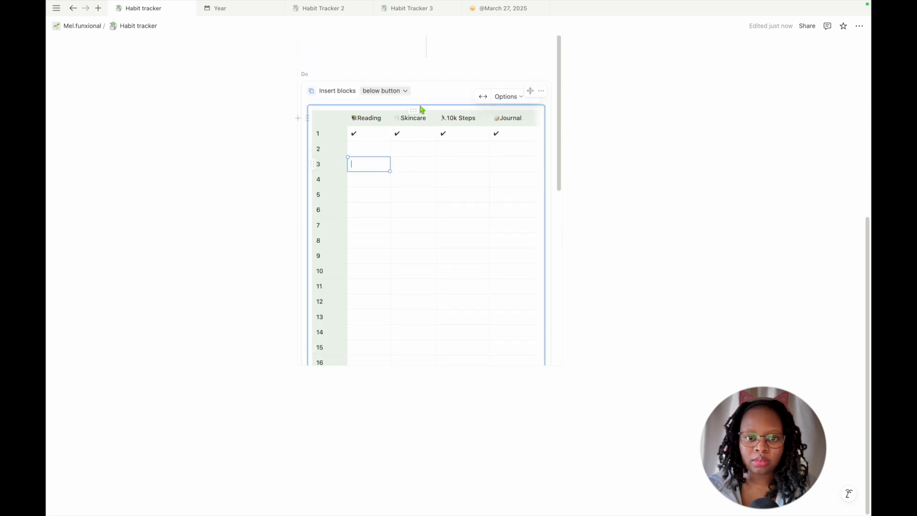
pyautogui.click(403, 92)
pyautogui.click(403, 142)
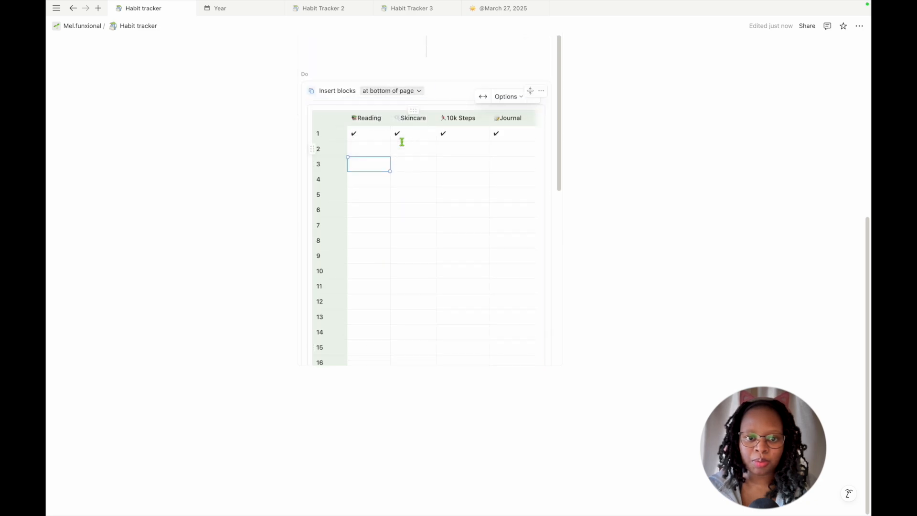
pyautogui.scroll(5, 400, 206)
pyautogui.scroll(-8, 400, 207)
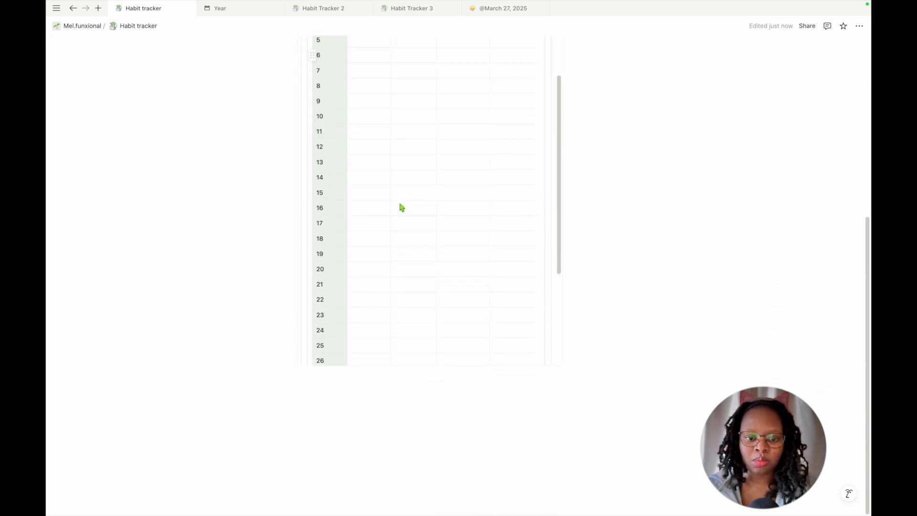
pyautogui.scroll(-5, 402, 239)
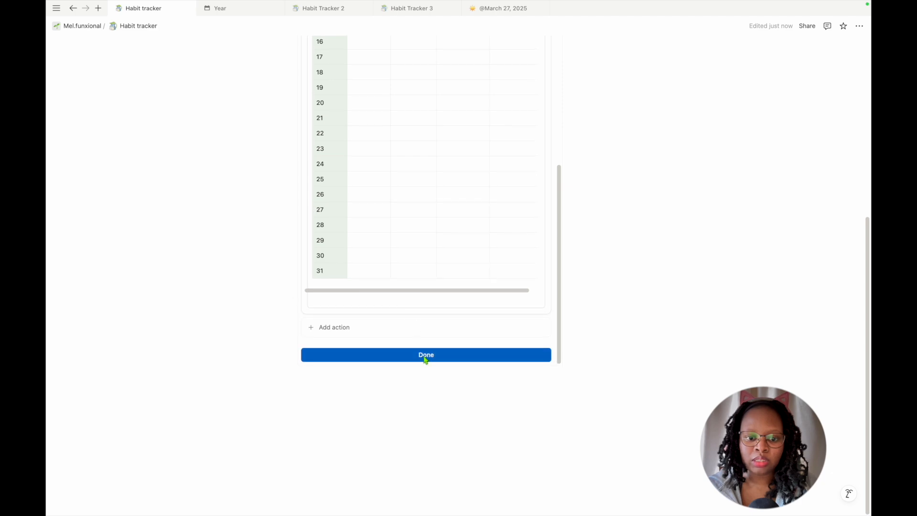
pyautogui.click(426, 359)
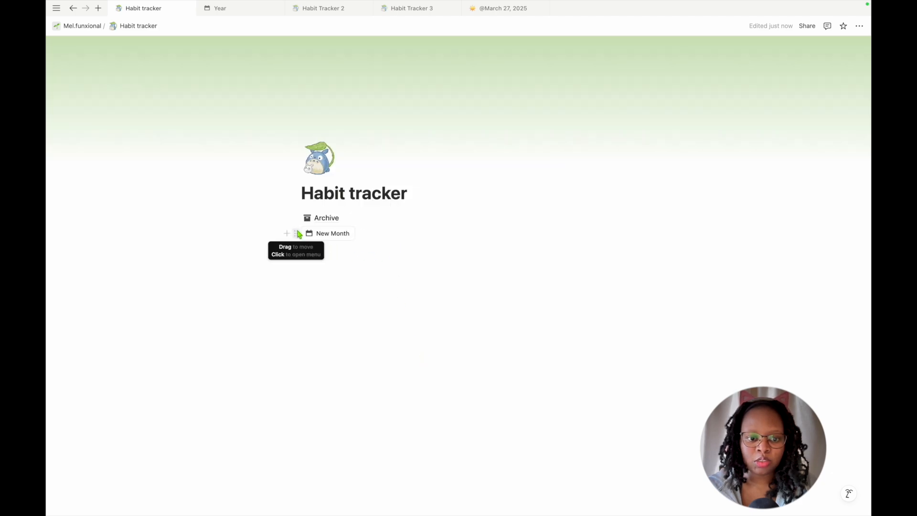
# Arrange the New Month button in a column left of Archive, and add a full-width divider beneath both with an empty line under it.
pyautogui.moveTo(297, 233); pyautogui.dragTo(283, 218)
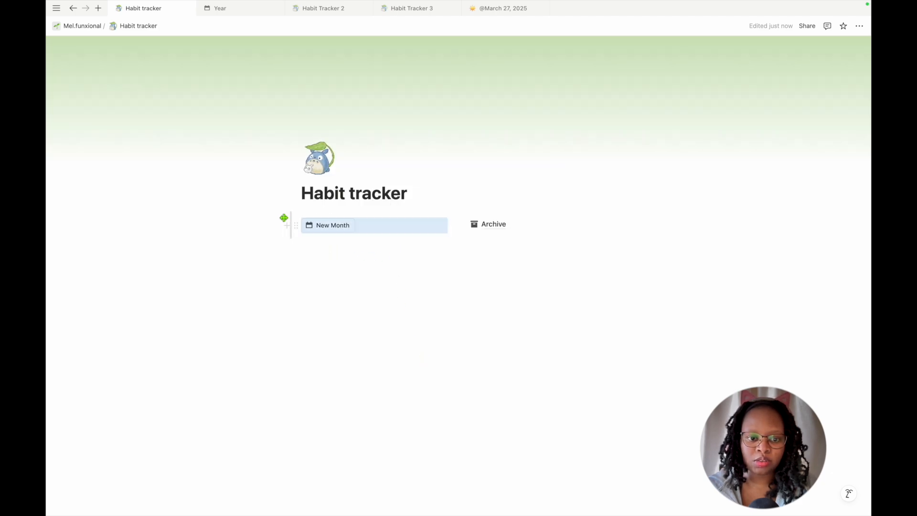
pyautogui.click(337, 239)
pyautogui.write('---')
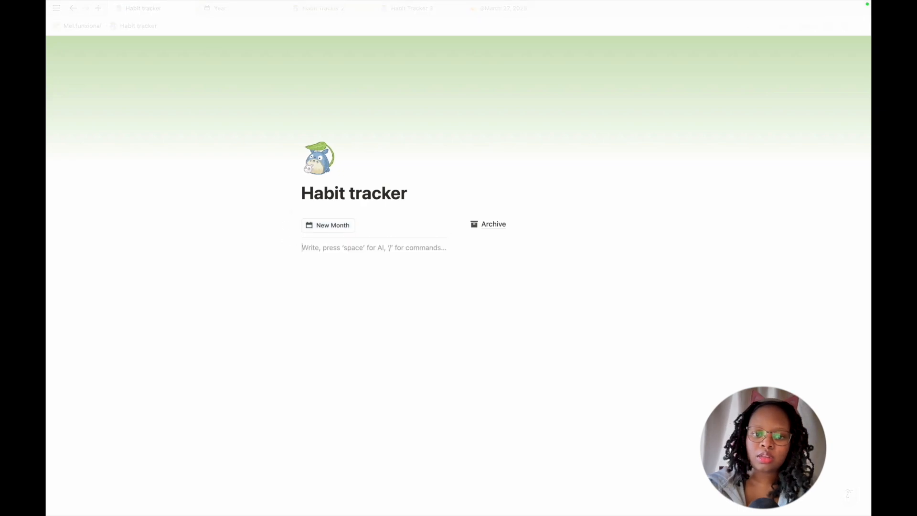
pyautogui.click(297, 240)
pyautogui.moveTo(294, 240); pyautogui.dragTo(338, 244)
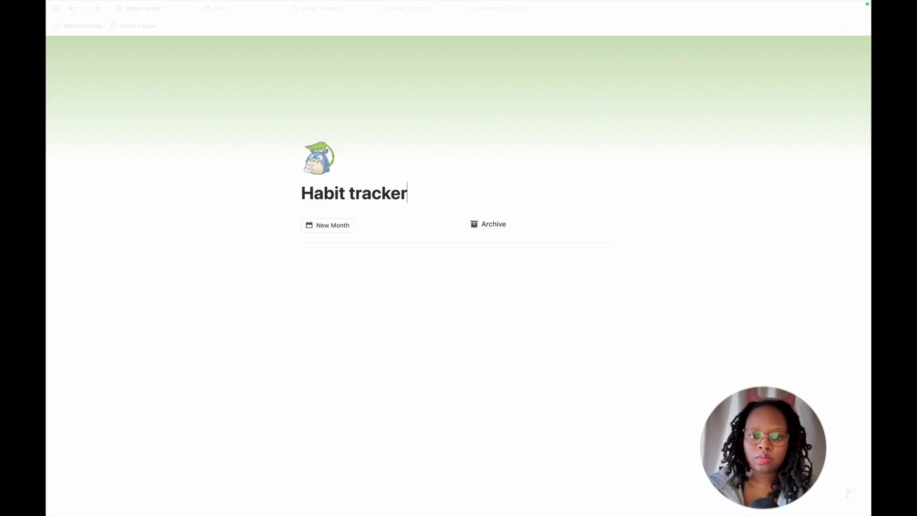
pyautogui.click(334, 263)
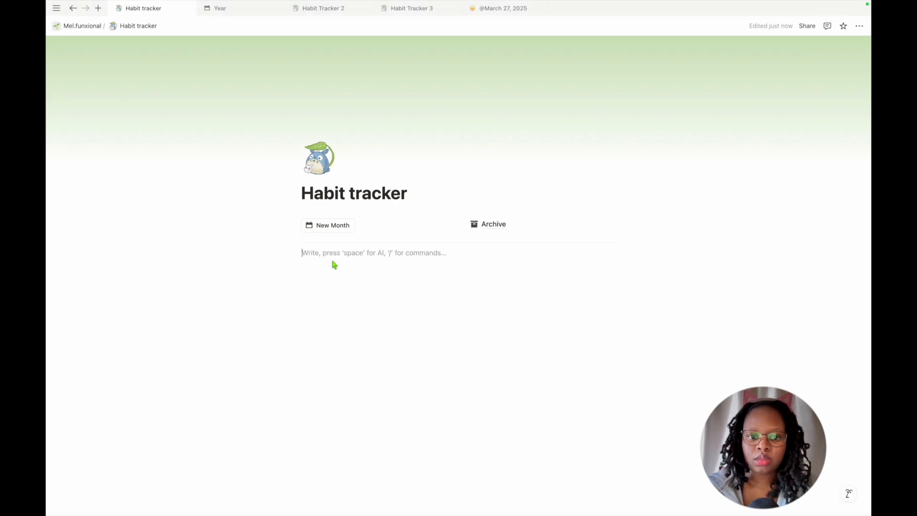
# Insert a monthly table with the New Month button and enter June in its first header cell.
pyautogui.click(329, 227)
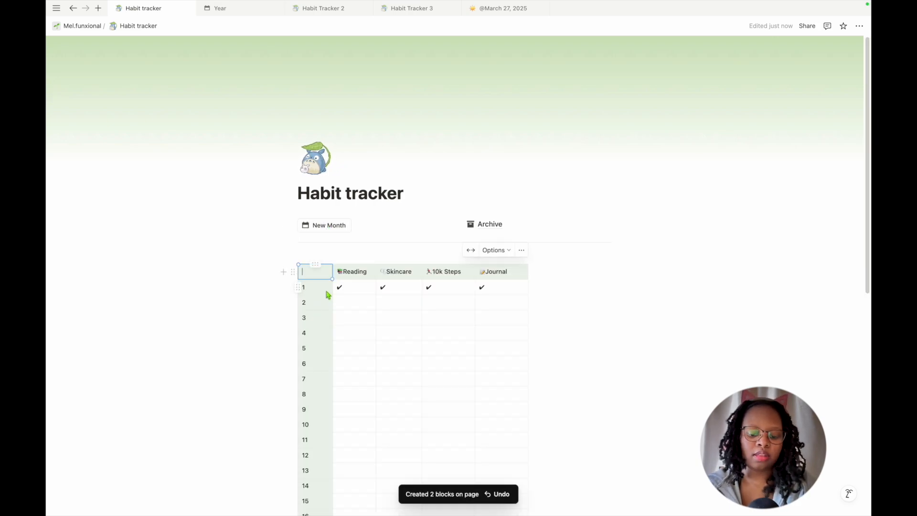
pyautogui.write('June')
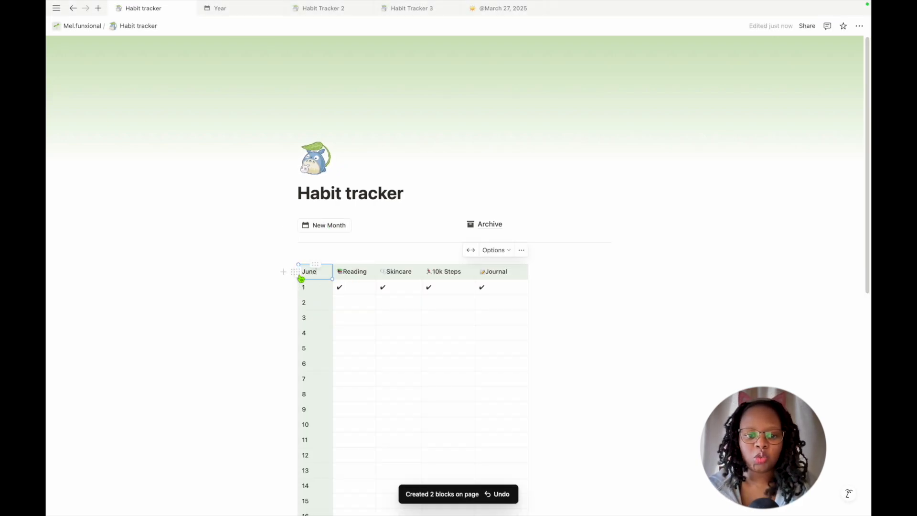
pyautogui.click(295, 272)
pyautogui.press('Escape')
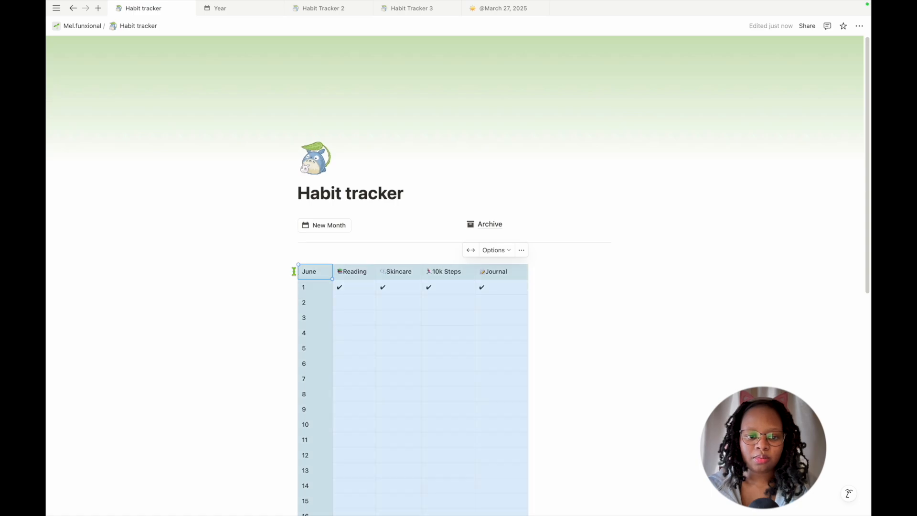
# Apply a yellow background to the June table's header row and its day-number column.
pyautogui.click(317, 269)
pyautogui.click(298, 271)
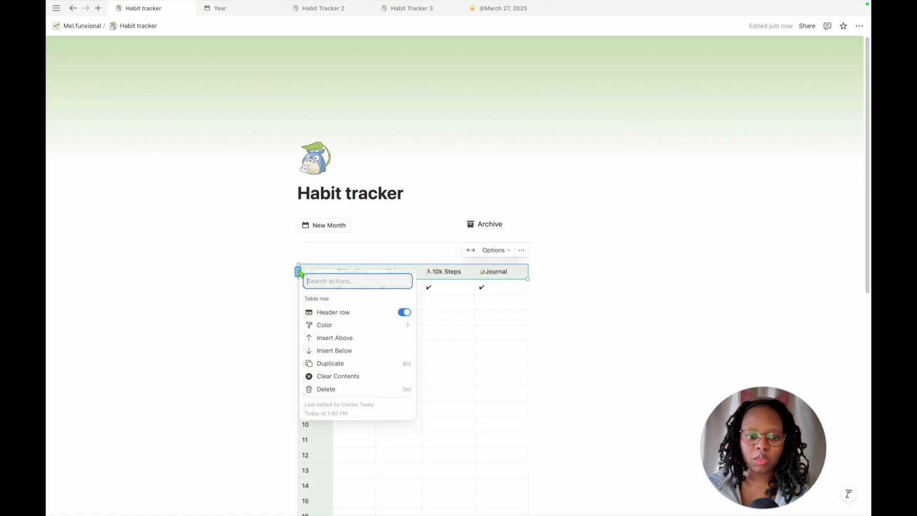
pyautogui.moveTo(406, 326)
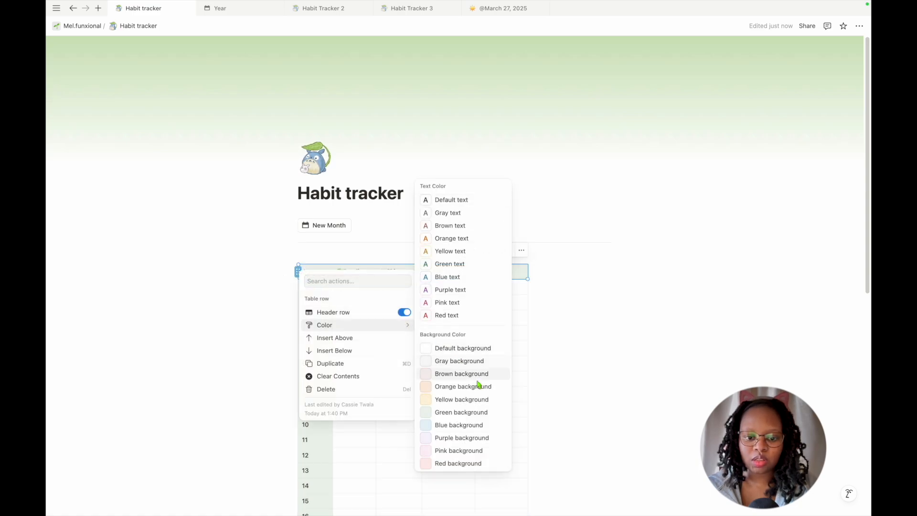
pyautogui.click(462, 399)
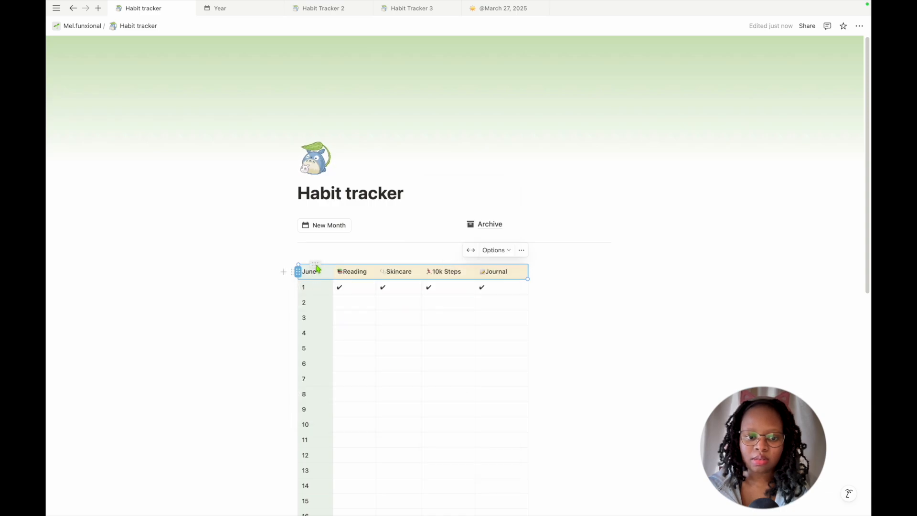
pyautogui.click(315, 265)
pyautogui.moveTo(395, 321)
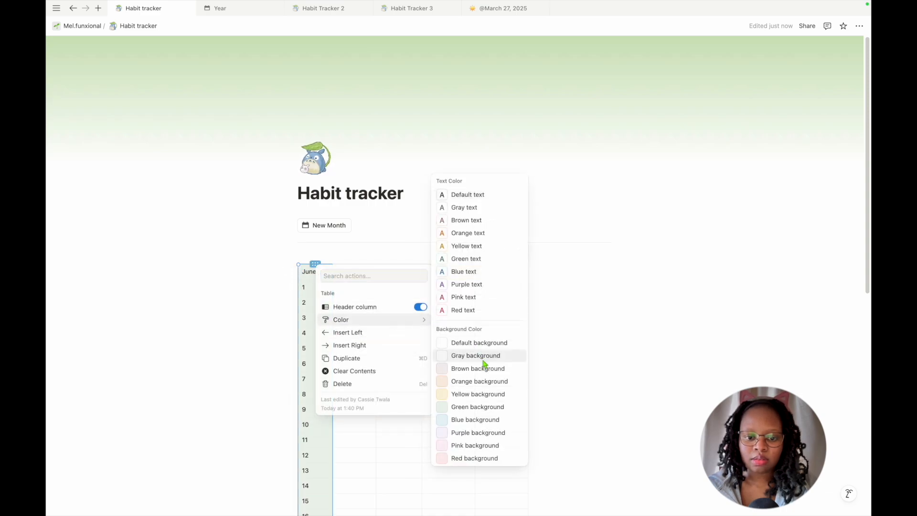
pyautogui.click(479, 393)
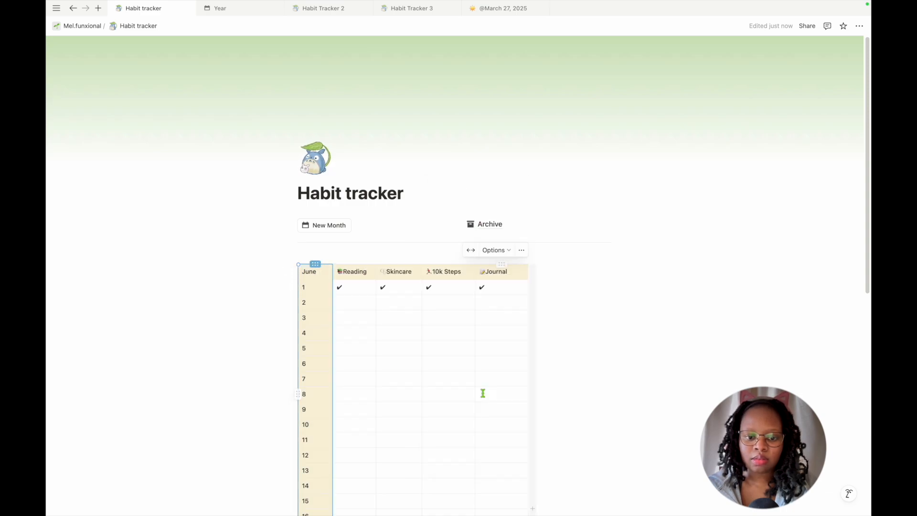
# Copy the check mark from day 1 and fill all four habits with it for days 2 to 10.
pyautogui.click(344, 291)
pyautogui.hotkey('ctrl', 'c')
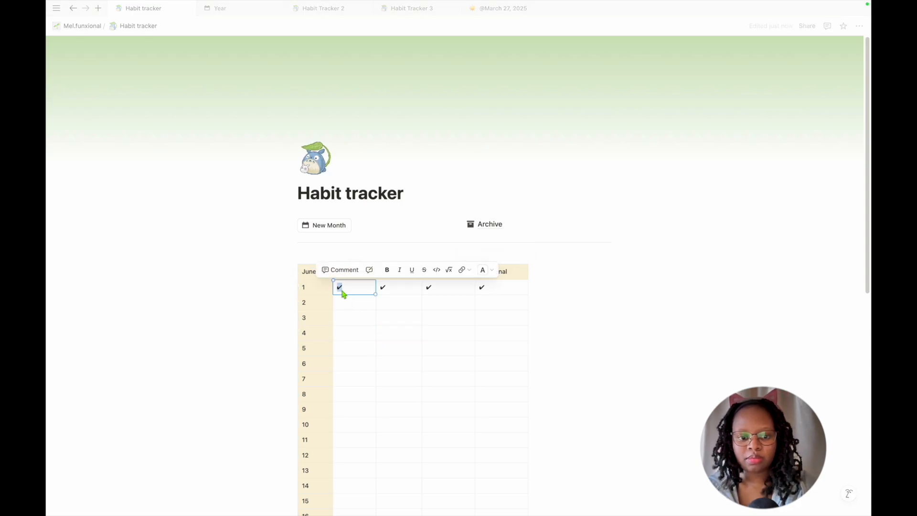
pyautogui.click(345, 304)
pyautogui.hotkey('ctrl', 'v')
pyautogui.moveTo(375, 323); pyautogui.dragTo(480, 428)
pyautogui.hotkey('ctrl', 'v')
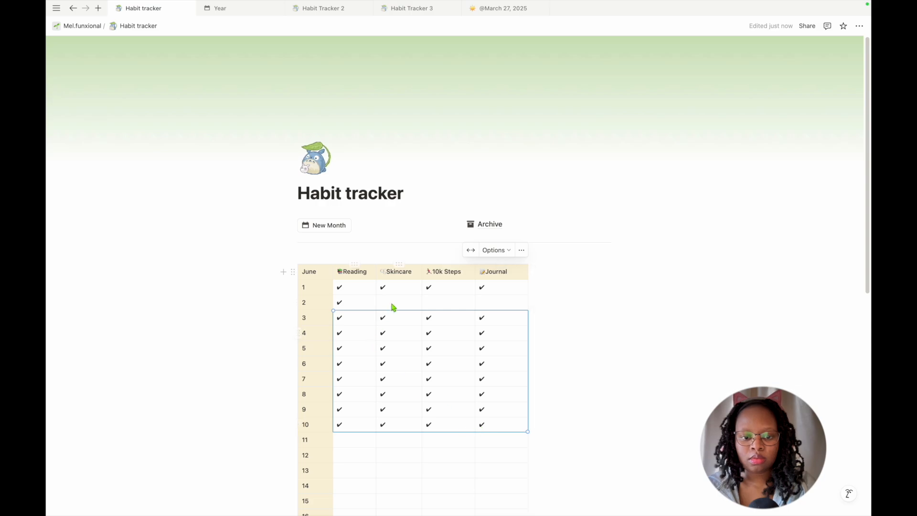
pyautogui.moveTo(392, 305); pyautogui.dragTo(496, 303)
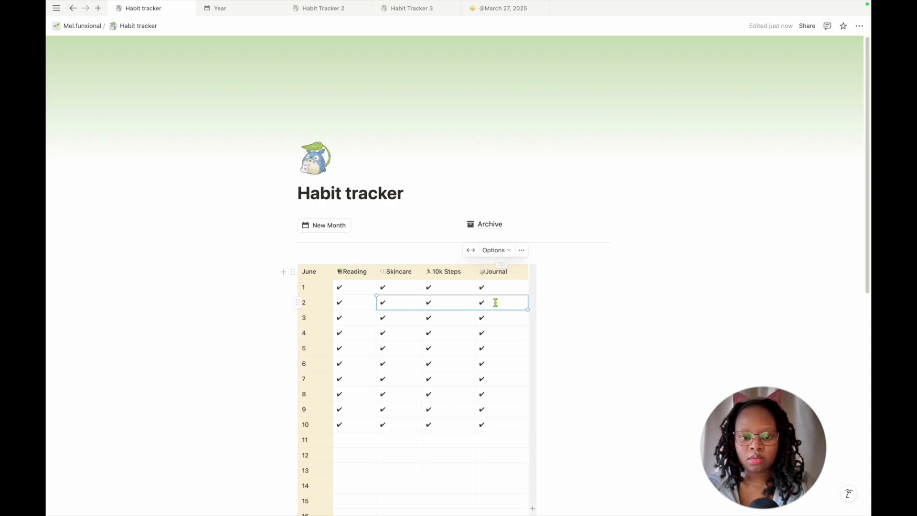
pyautogui.scroll(-3, 449, 386)
pyautogui.click(416, 395)
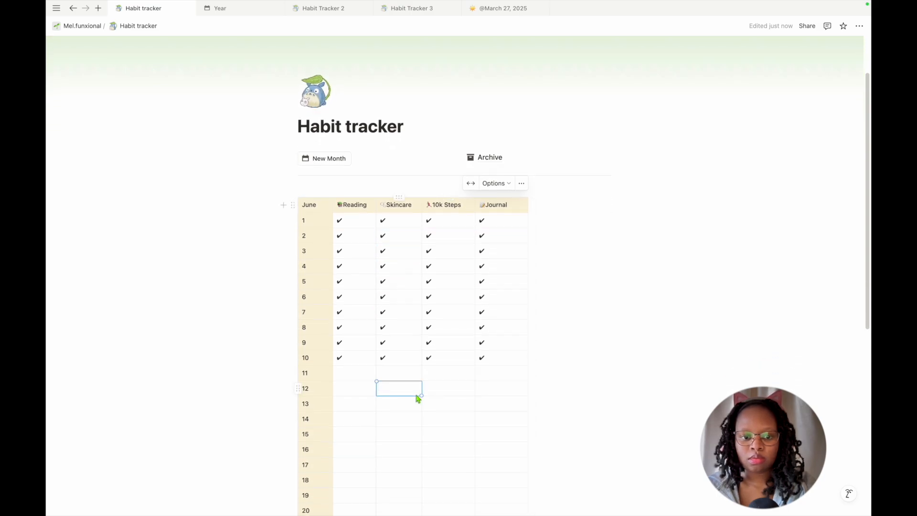
# Move the whole June table from the Habit tracker page into the Archive page.
pyautogui.scroll(3, 417, 398)
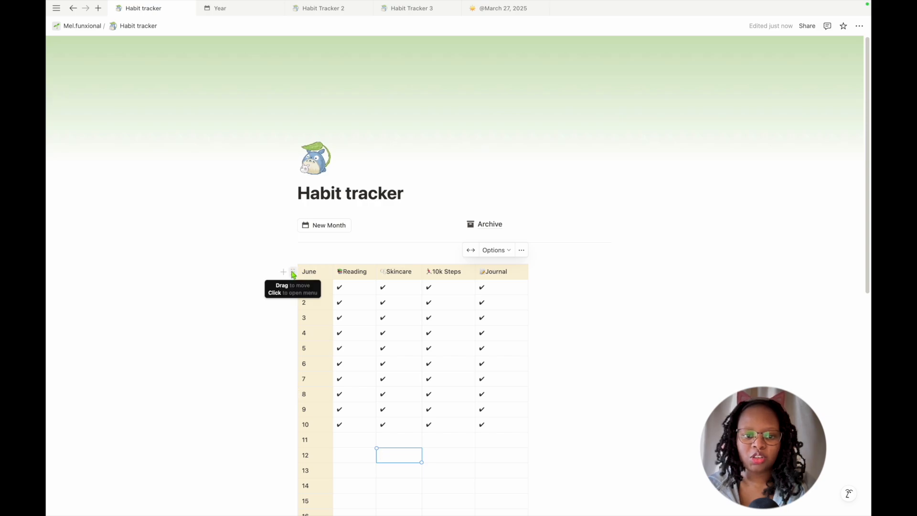
pyautogui.moveTo(293, 273); pyautogui.dragTo(478, 230)
pyautogui.click(478, 230)
pyautogui.press('Escape')
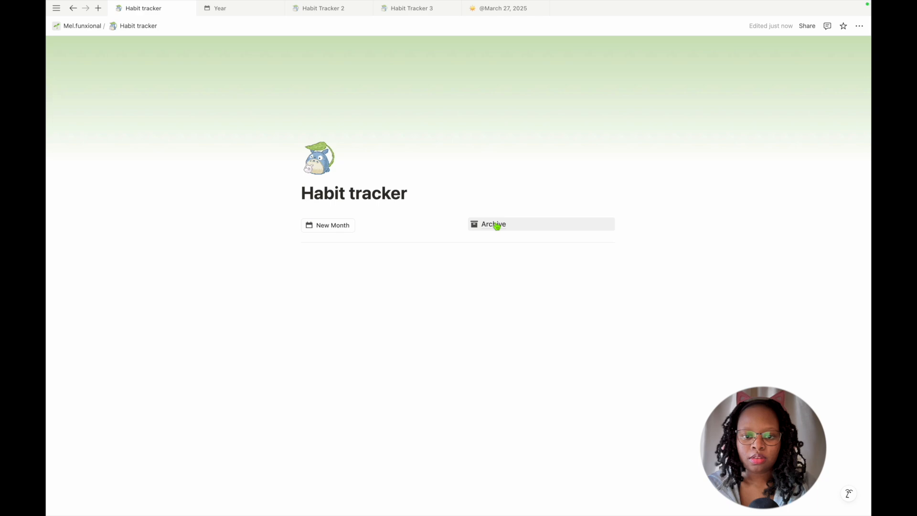
# Open the Archive page, move the June table into the 2025 page, and open that page.
pyautogui.click(497, 226)
pyautogui.click(292, 330)
pyautogui.moveTo(91, 293)
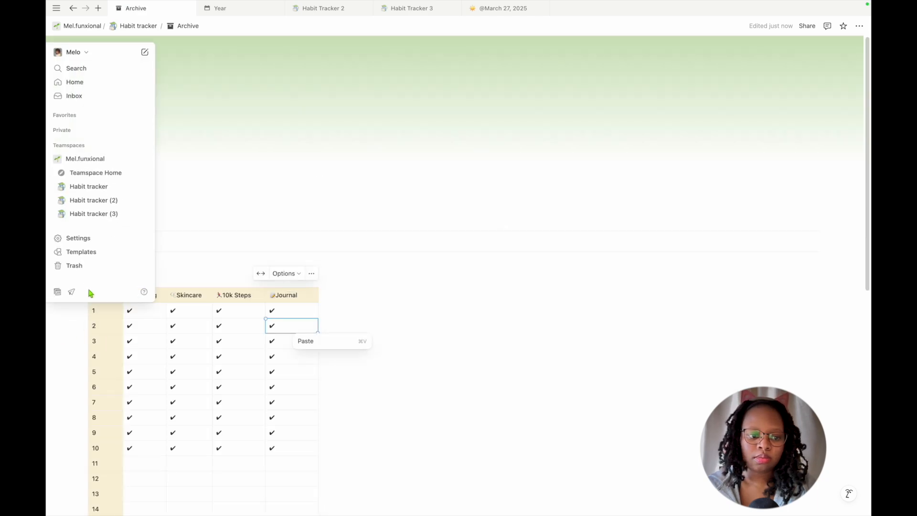
pyautogui.moveTo(85, 297); pyautogui.dragTo(111, 240)
pyautogui.click(110, 240)
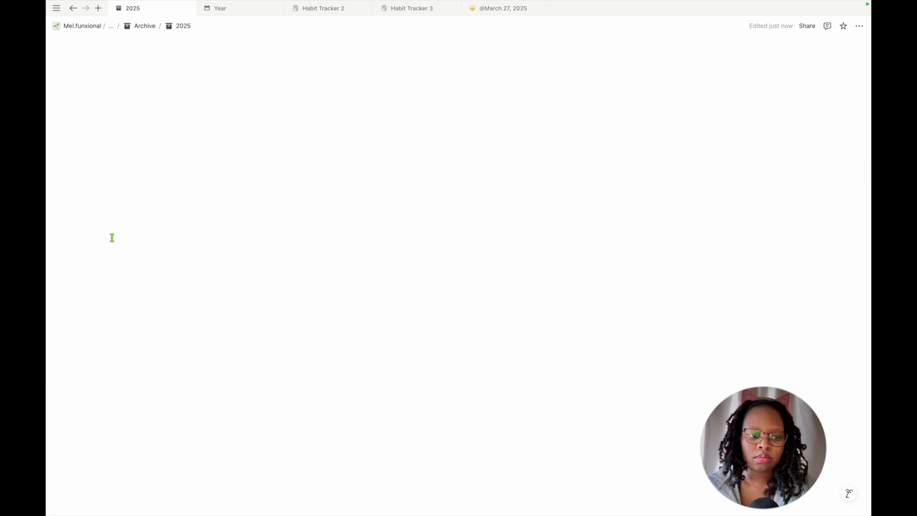
# Move the June table inside the JUNE toggle on the 2025 page and collapse the toggle.
pyautogui.scroll(-2, 213, 283)
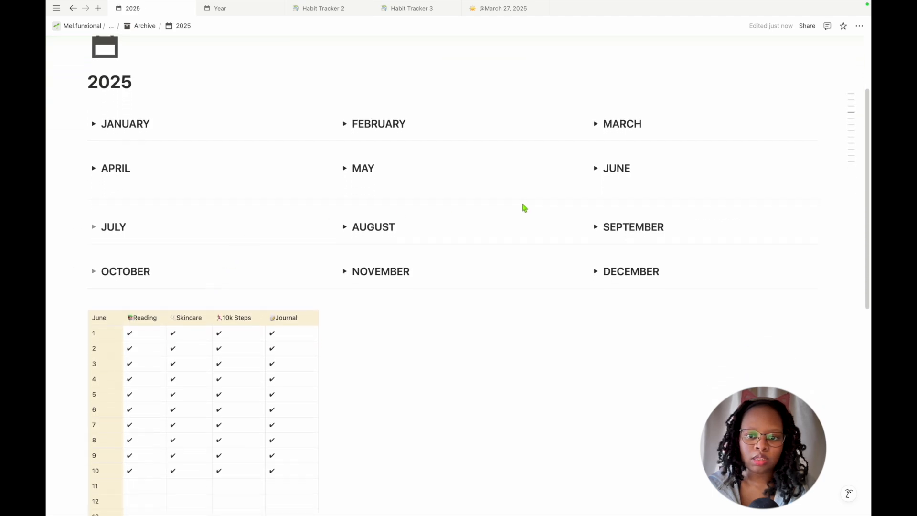
pyautogui.click(597, 168)
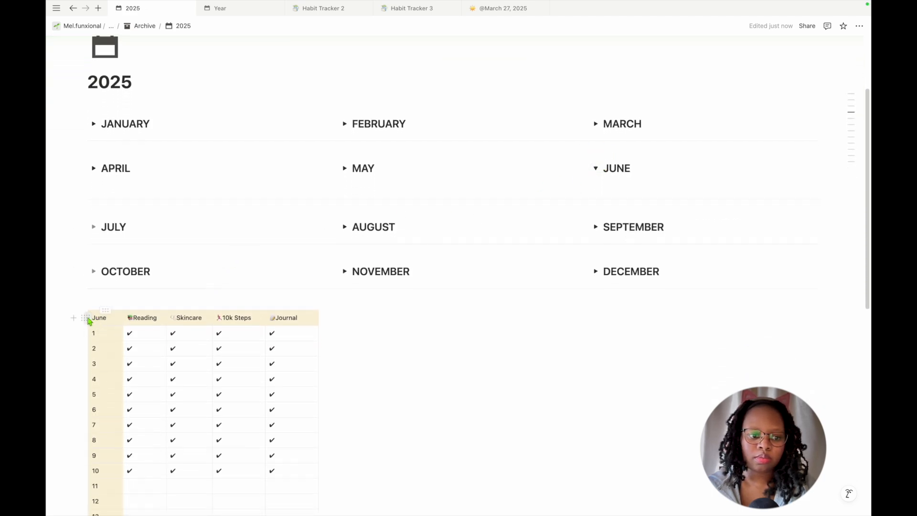
pyautogui.moveTo(84, 317); pyautogui.dragTo(635, 182)
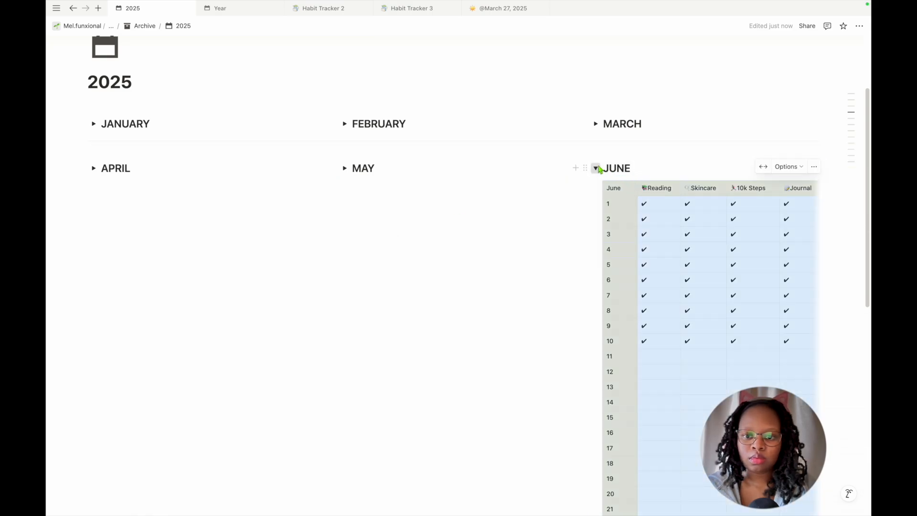
pyautogui.click(597, 169)
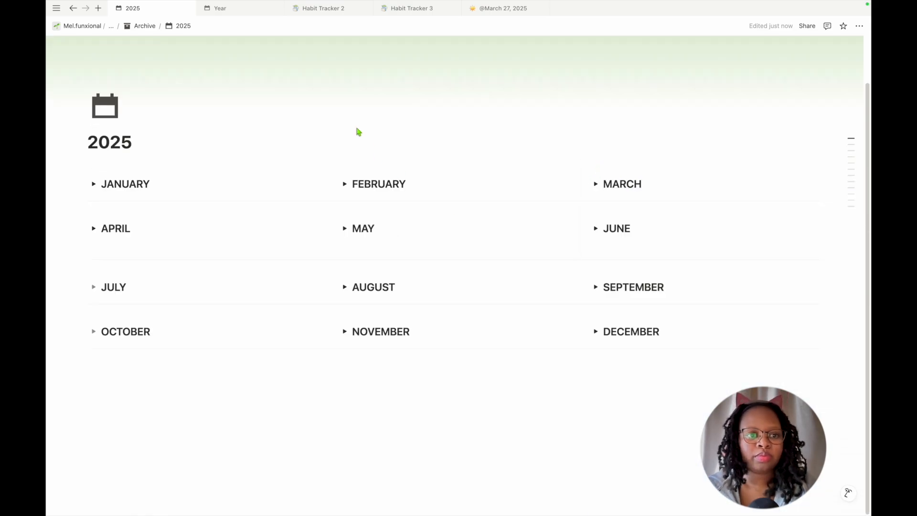
# Return to the Habit tracker page, insert another monthly table with the New Month button, and enter July in its first header cell.
pyautogui.click(143, 29)
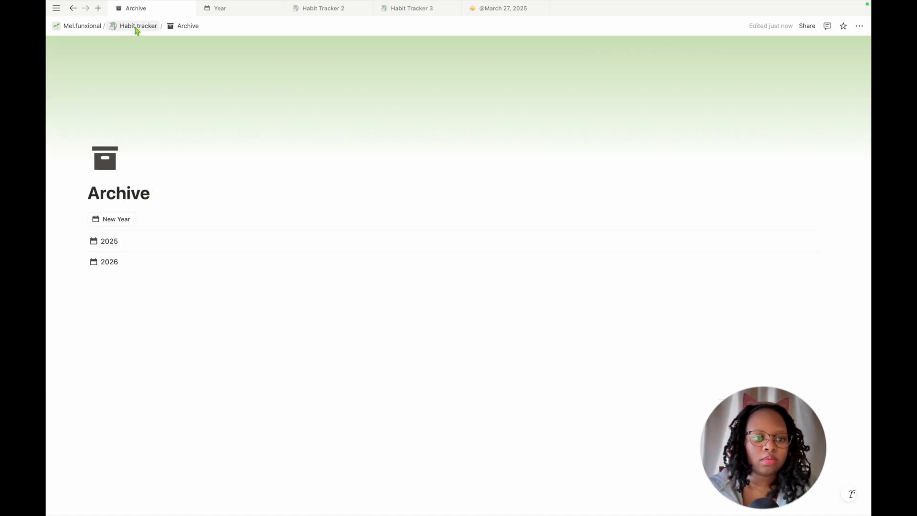
pyautogui.click(138, 29)
pyautogui.click(330, 225)
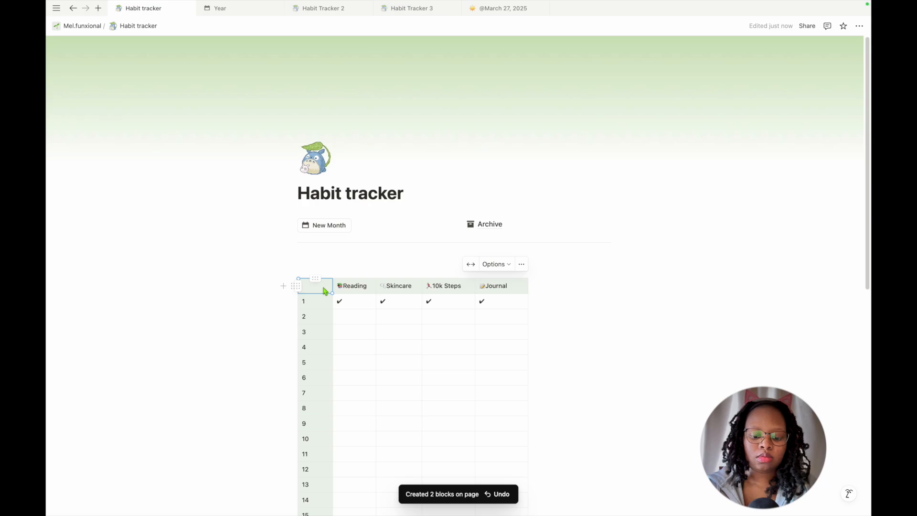
pyautogui.write('July')
# Remove the empty lines between the divider and the new monthly table.
pyautogui.click(387, 266)
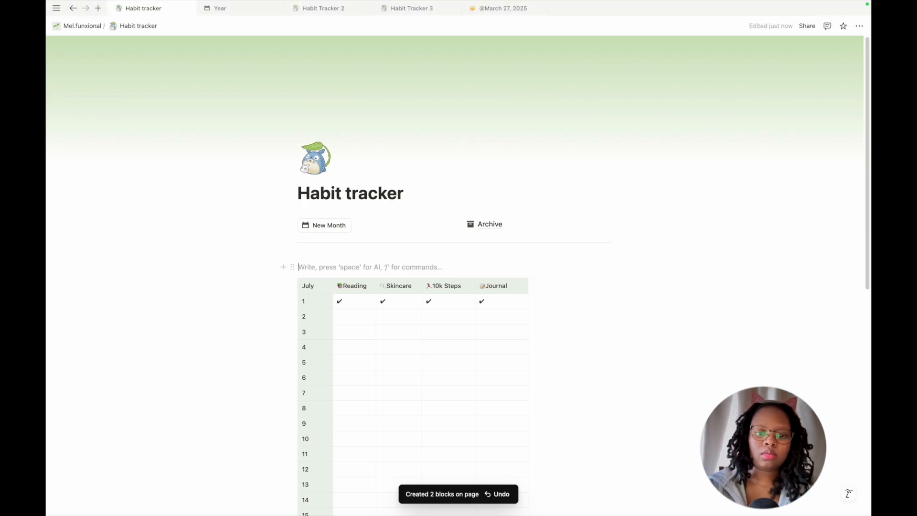
pyautogui.press('BackSpace')
pyautogui.press('BackSpace')
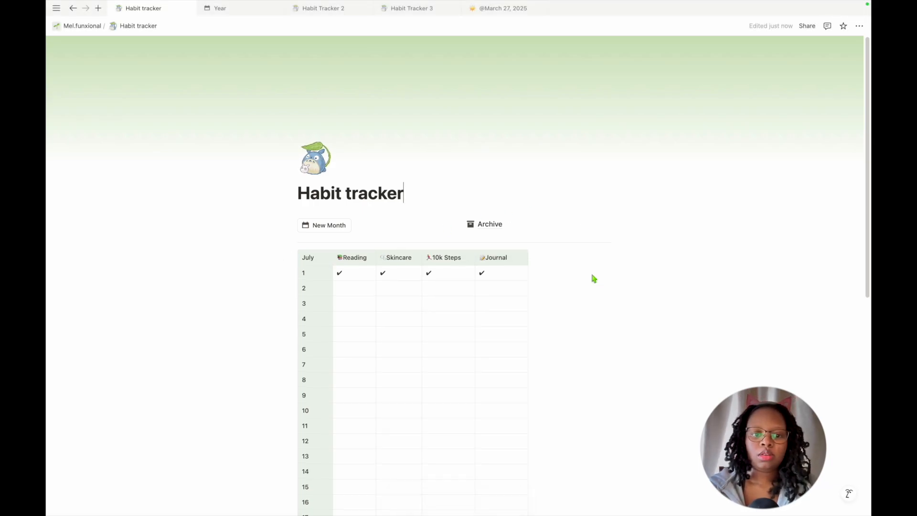
pyautogui.scroll(-1, 481, 362)
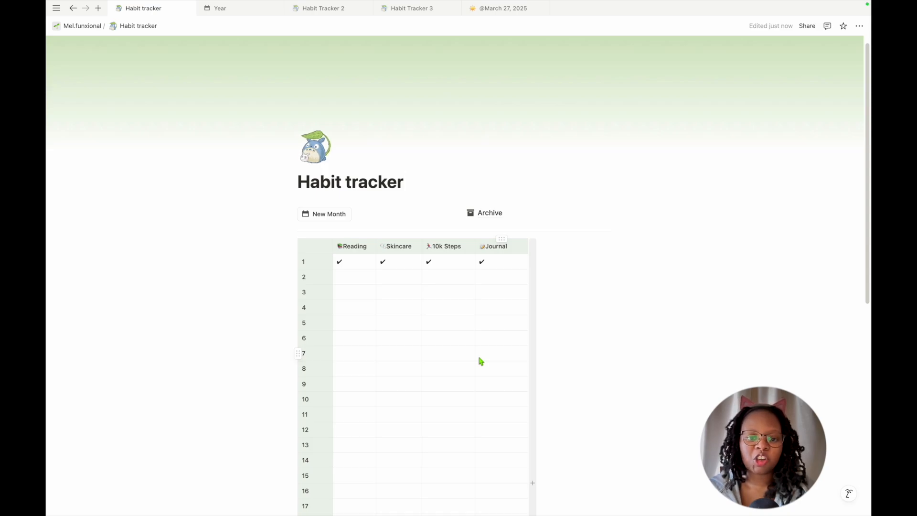
pyautogui.click(480, 359)
pyautogui.scroll(-1, 481, 362)
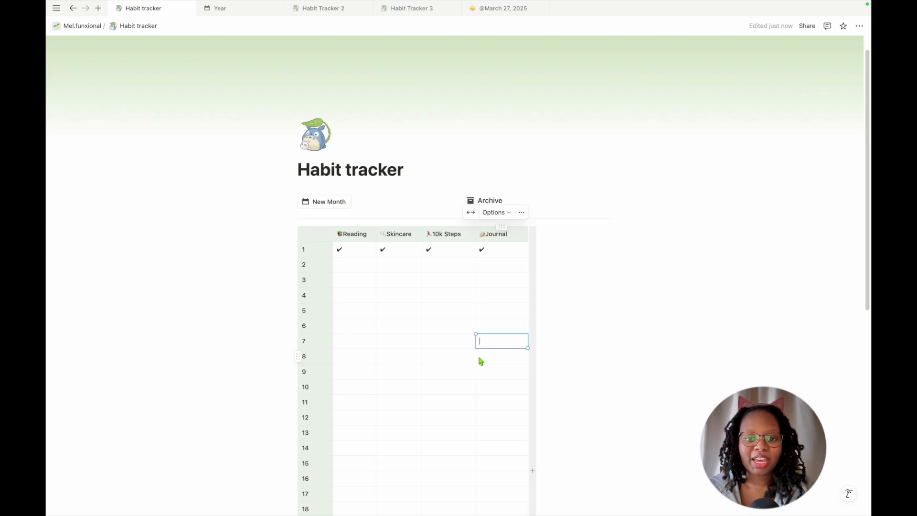
pyautogui.scroll(-8, 480, 361)
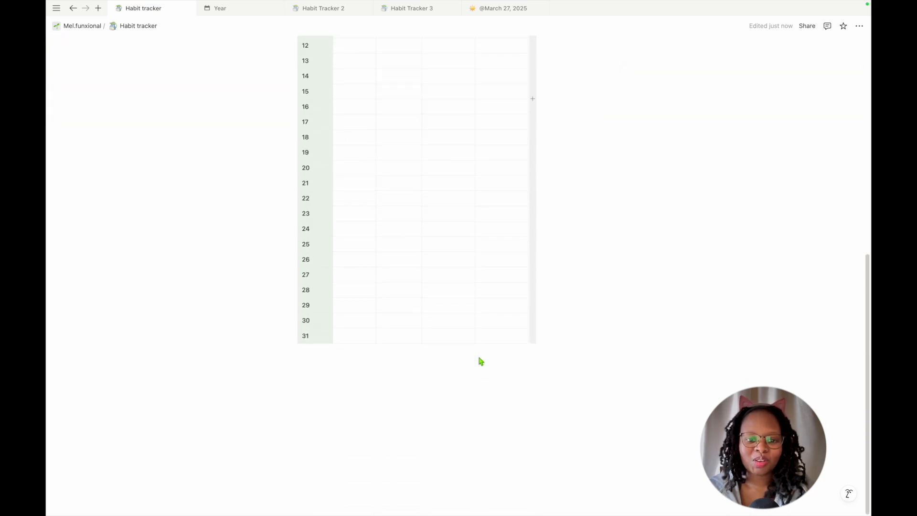
pyautogui.scroll(9, 480, 361)
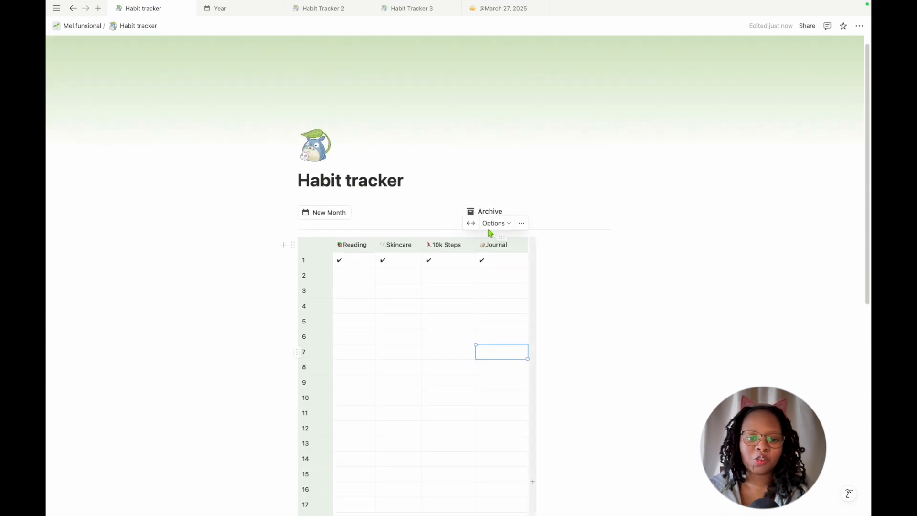
pyautogui.click(508, 182)
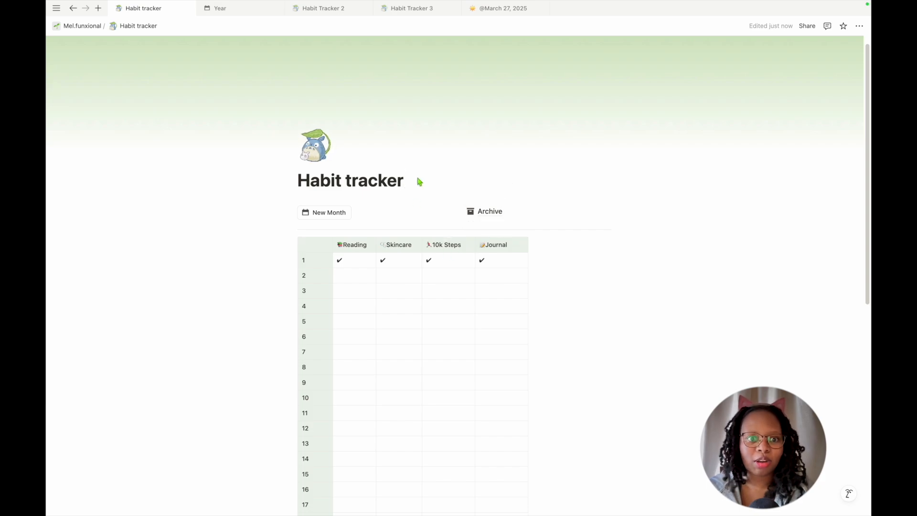